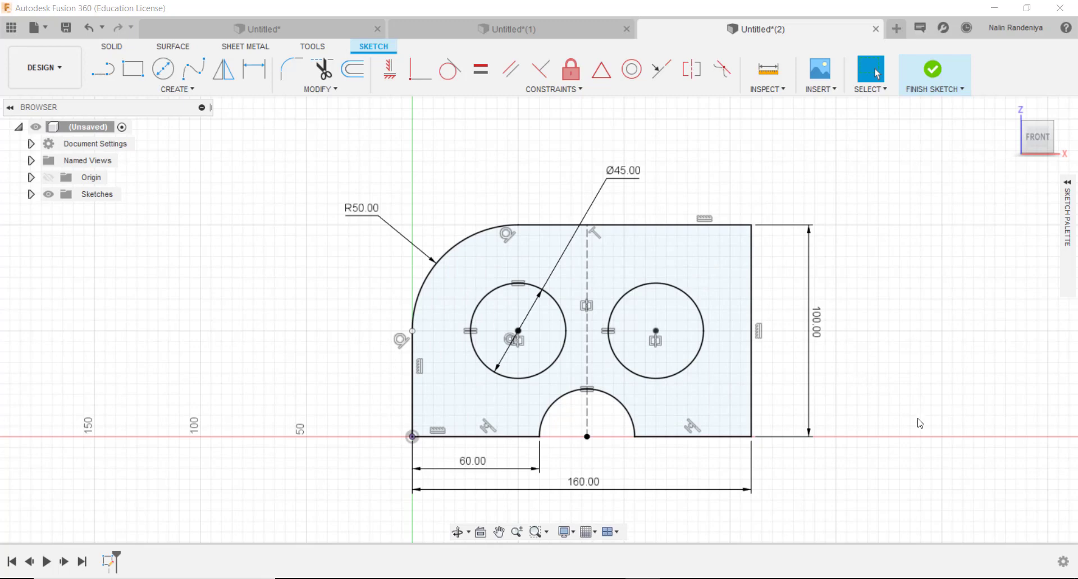
mouse_move(921, 425)
middle_mouse_down()
mouse_move(922, 388)
mouse_move(924, 398)
middle_mouse_up()
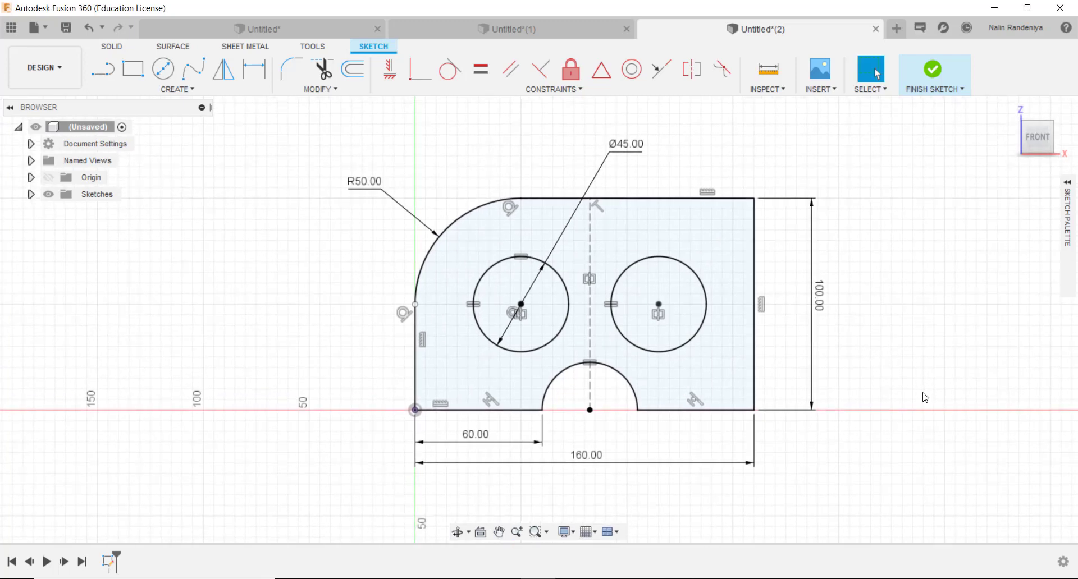
mouse_move(935, 408)
middle_mouse_down()
mouse_move(895, 405)
mouse_move(922, 410)
middle_mouse_up()
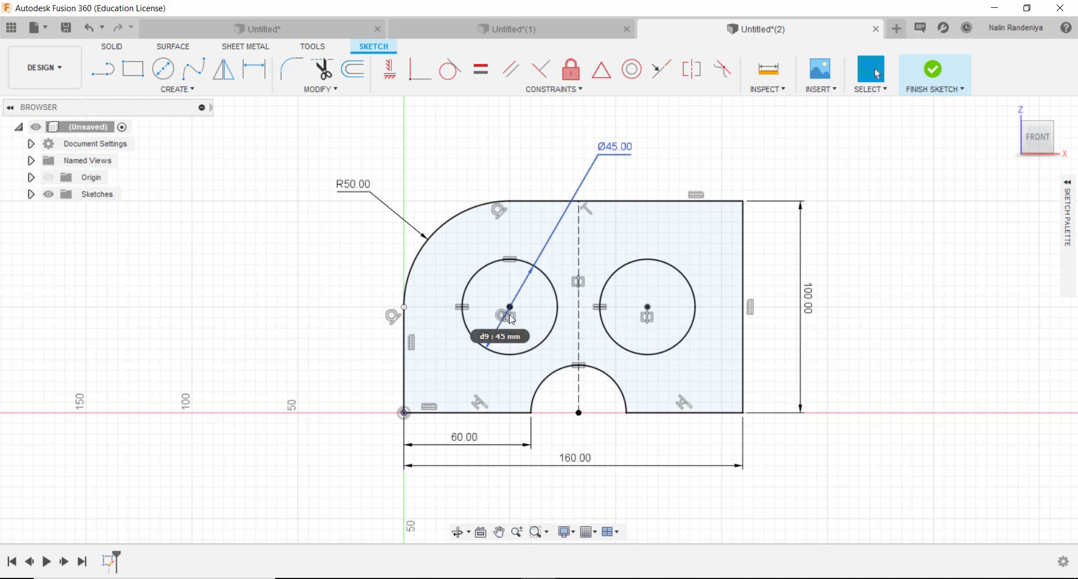
middle_click_drag(924, 300, 792, 277)
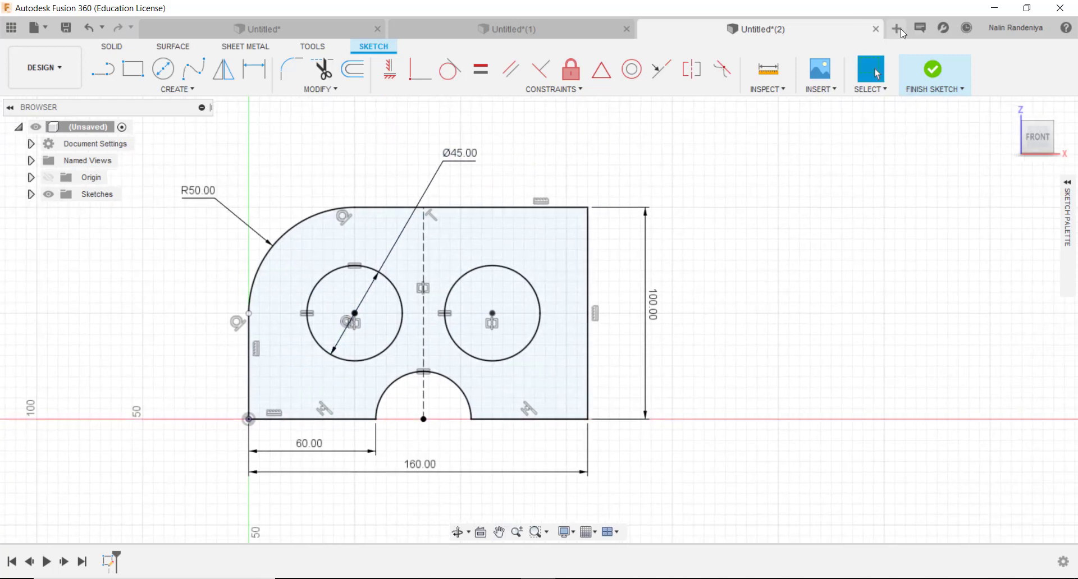
- Create a new design and start a sketch on the front (XZ) plane
left_click(896, 28)
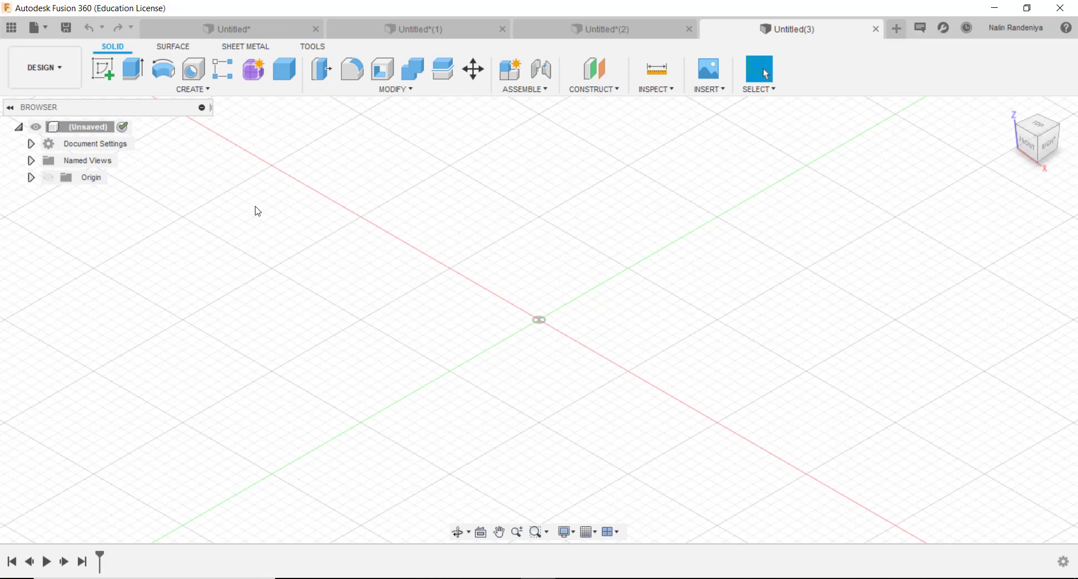
left_click(104, 76)
left_click(578, 304)
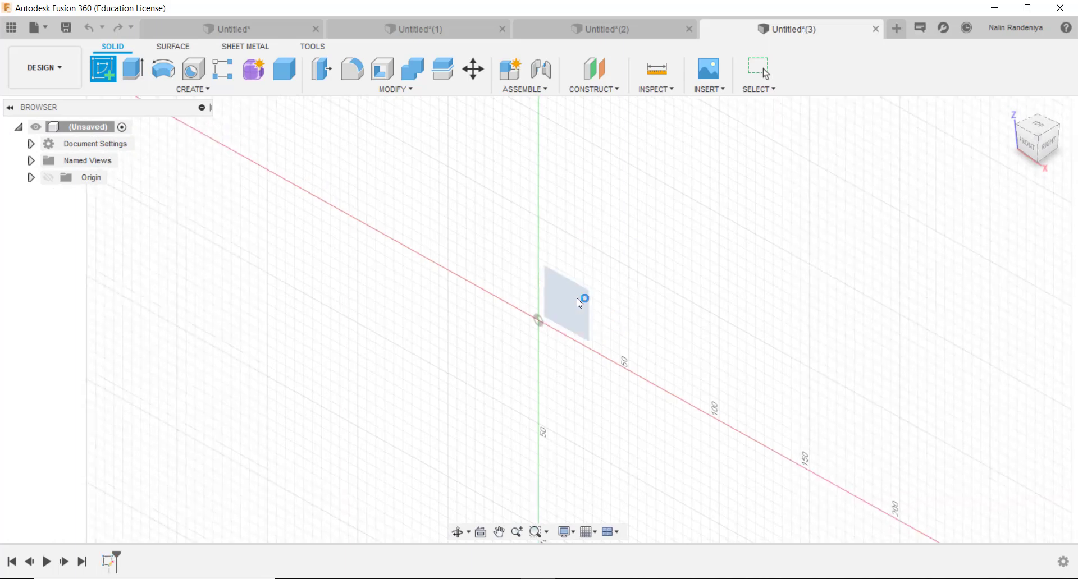
mouse_move(673, 321)
left_mouse_down()
mouse_move(645, 344)
mouse_move(632, 309)
left_mouse_up()
key("Escape")
mouse_move(626, 299)
middle_mouse_down()
mouse_move(612, 337)
mouse_move(604, 316)
middle_mouse_up()
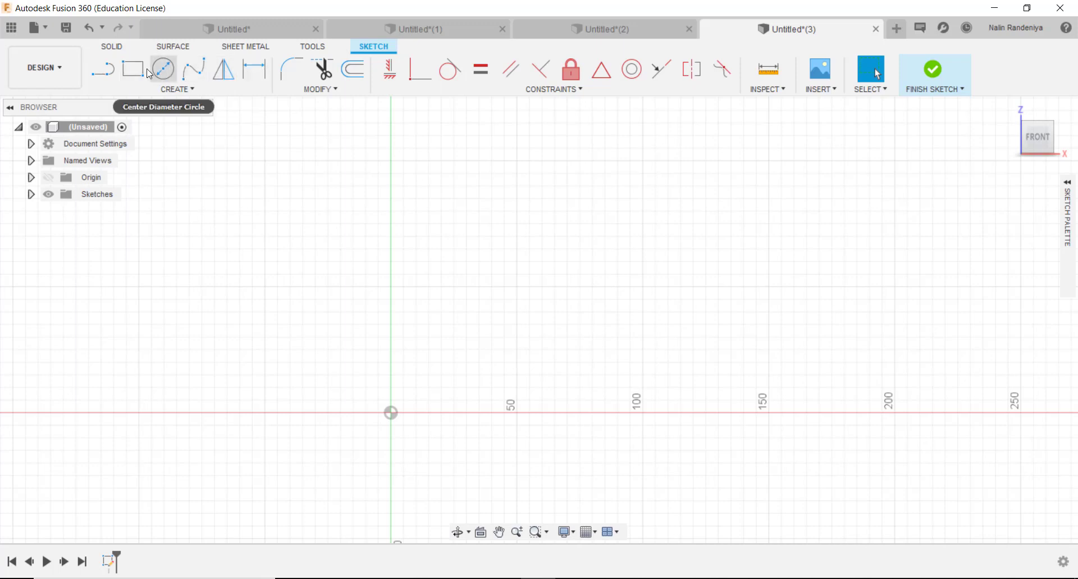
- Sketch a 2-Point Rectangle about 100 mm wide and 58 mm high, above the X axis and clear of the origin
left_click(186, 90)
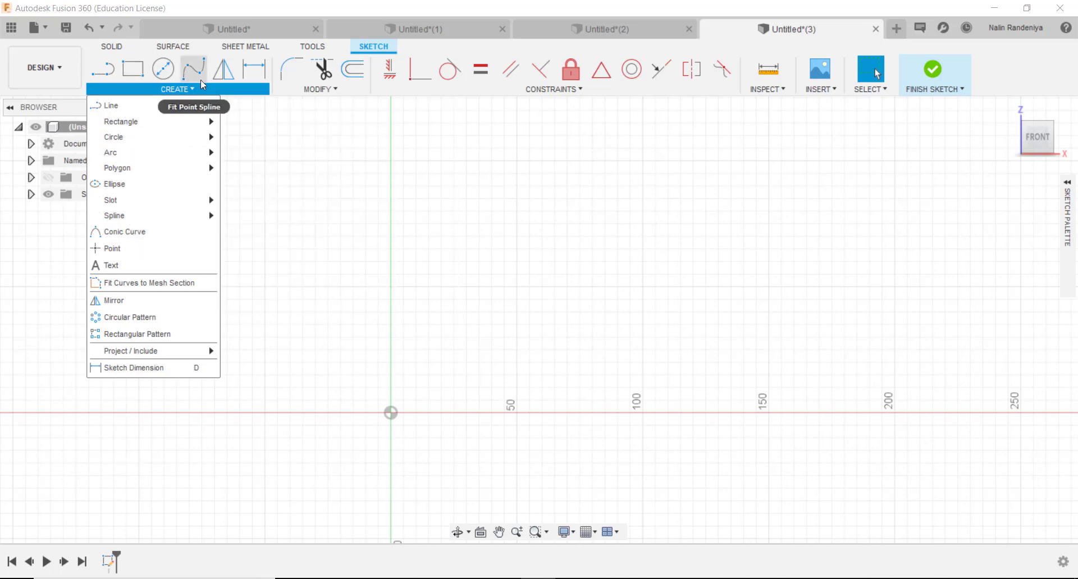
mouse_move(138, 121)
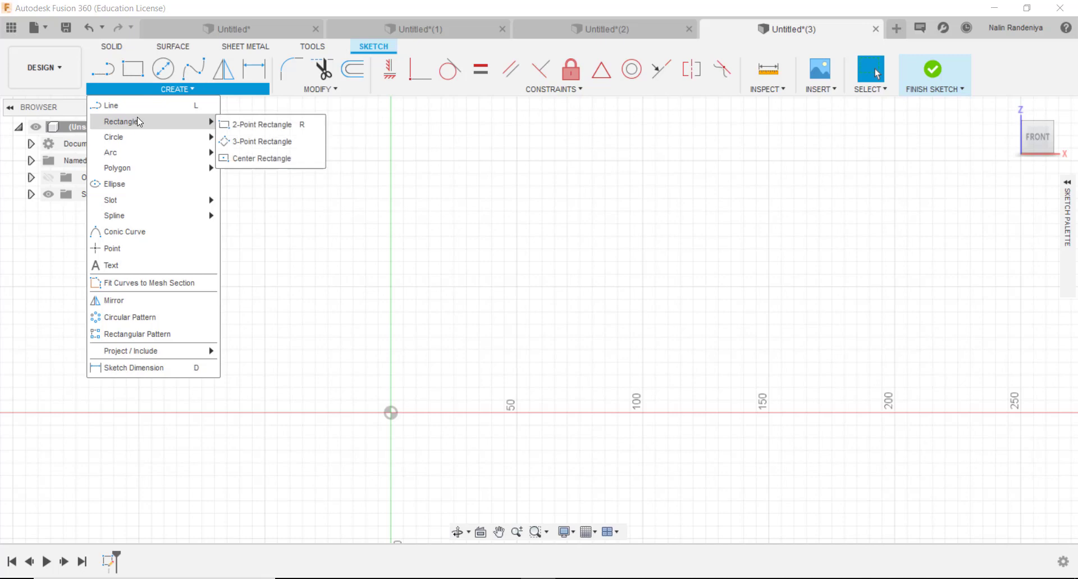
left_click(135, 74)
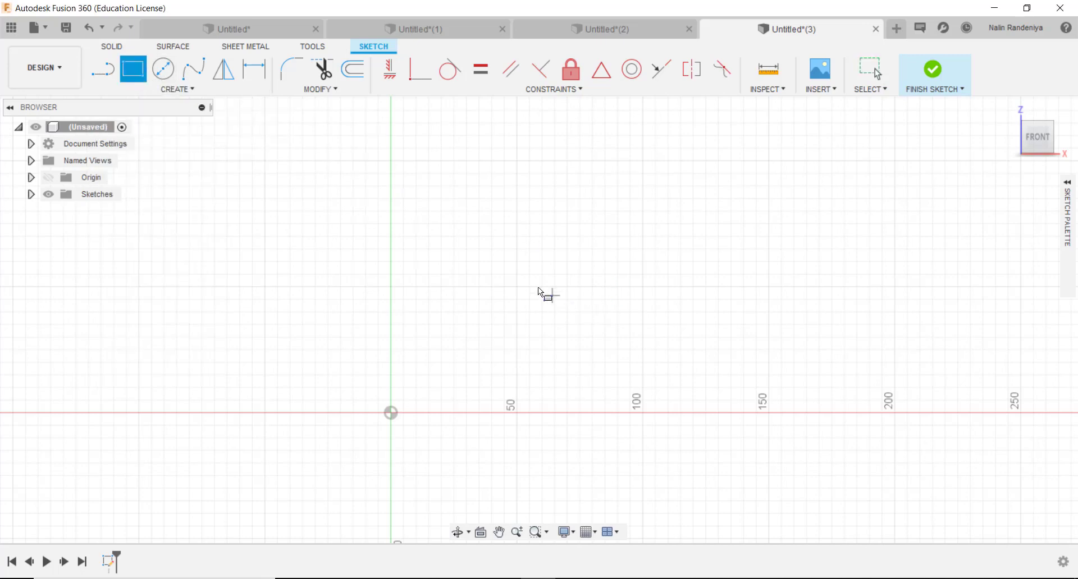
left_click(476, 313)
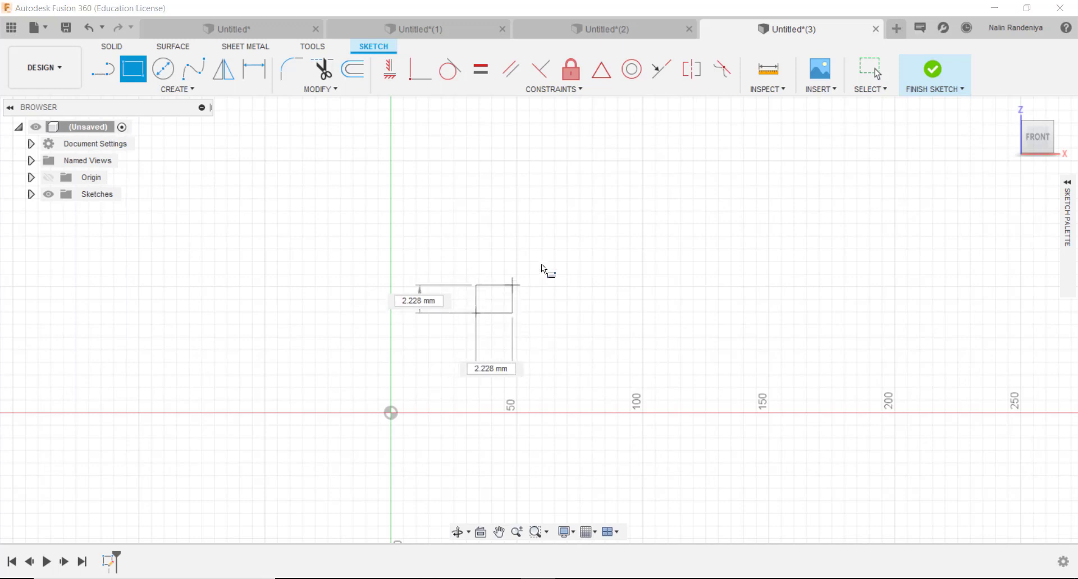
left_click(727, 166)
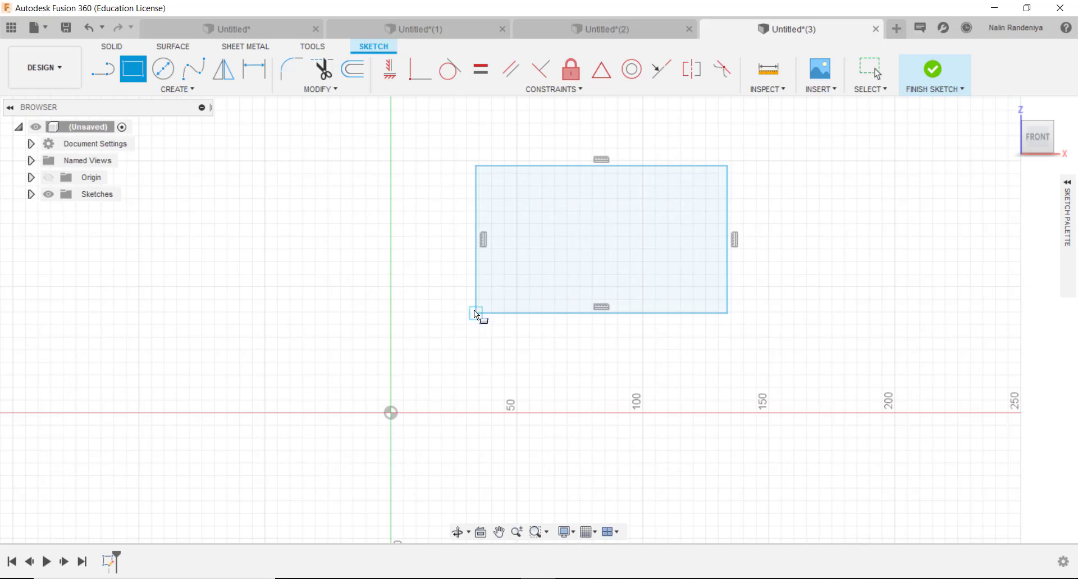
- Sketch a horizontal 3-Point Rectangle about 82 mm wide and 50 mm high to the right of the first rectangle
mouse_move(293, 267)
middle_mouse_down()
mouse_move(217, 298)
mouse_move(231, 292)
middle_mouse_up()
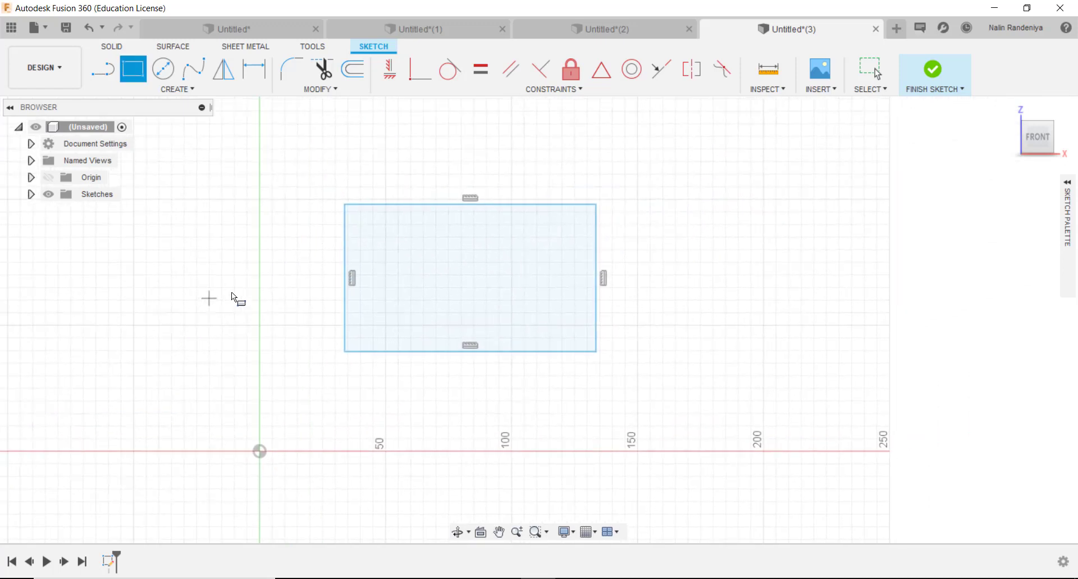
left_click(182, 93)
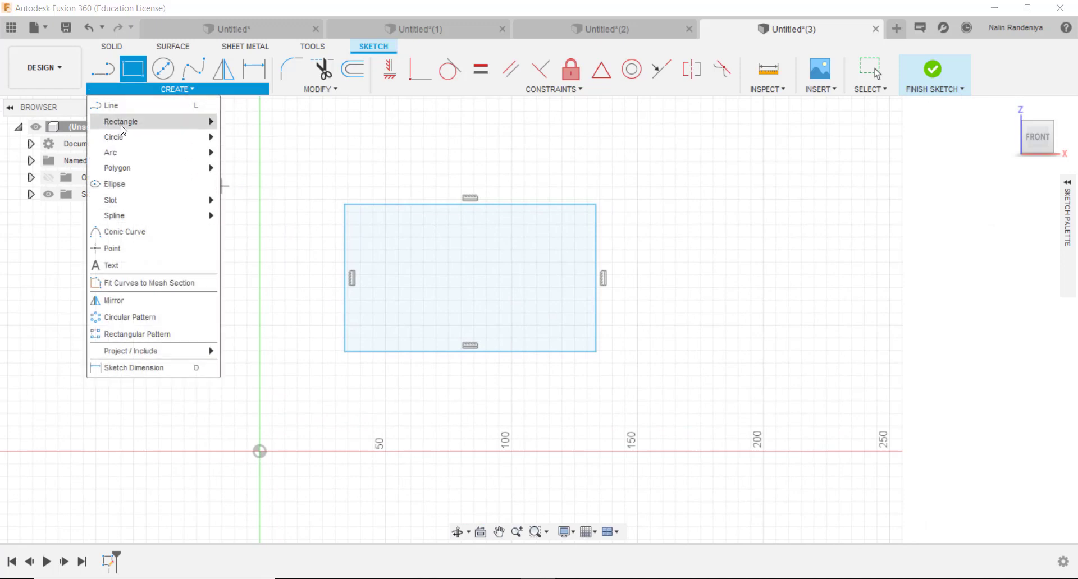
mouse_move(138, 126)
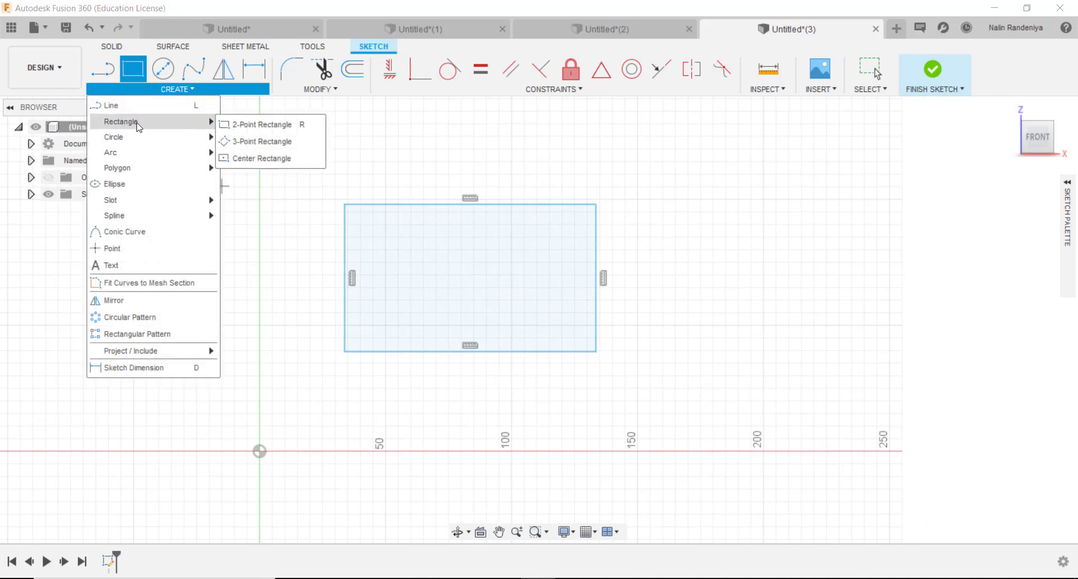
left_click(240, 143)
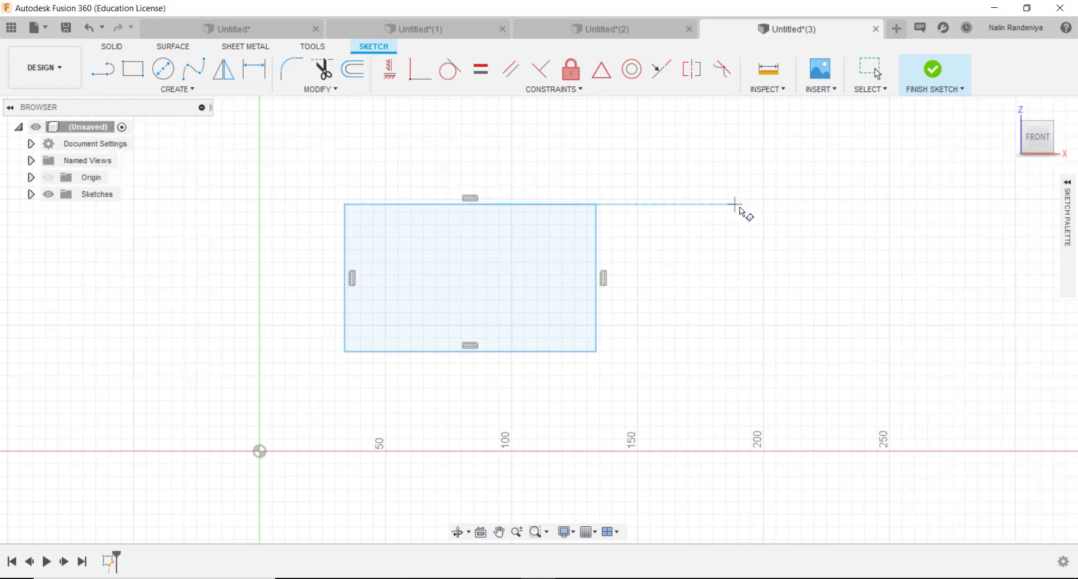
left_click(755, 250)
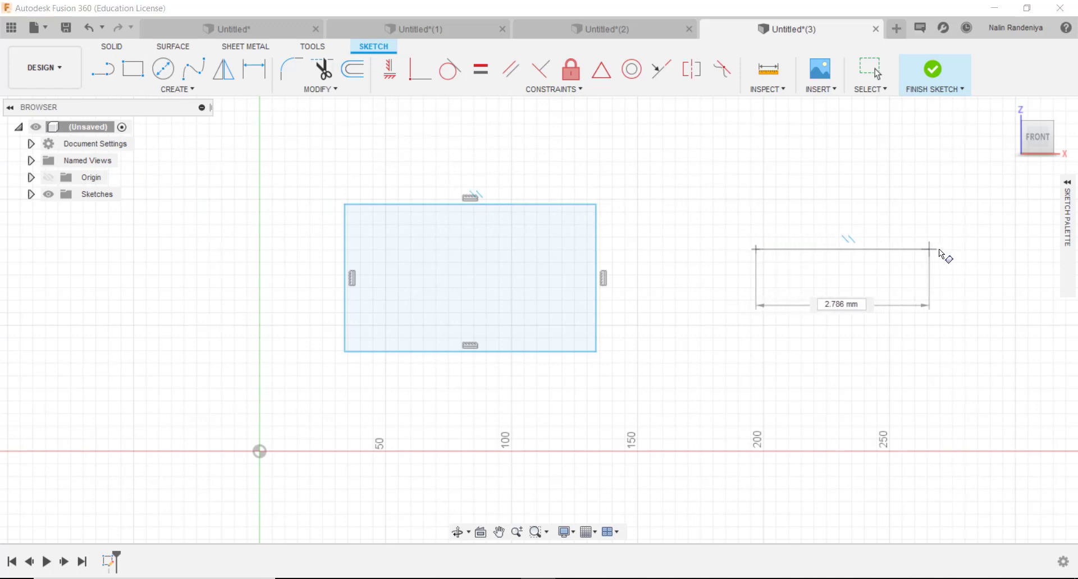
left_click(963, 249)
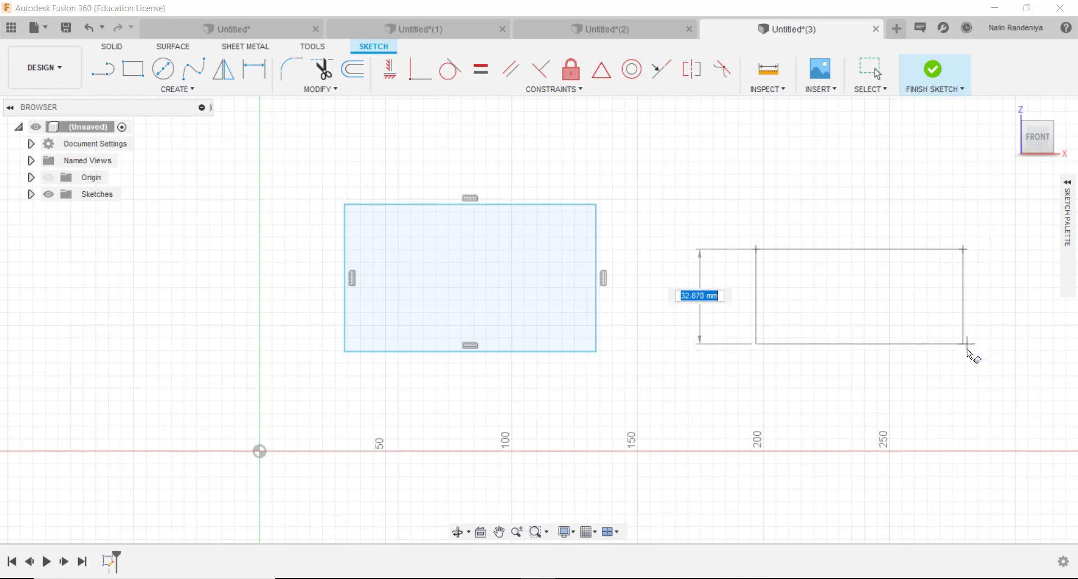
left_click(963, 379)
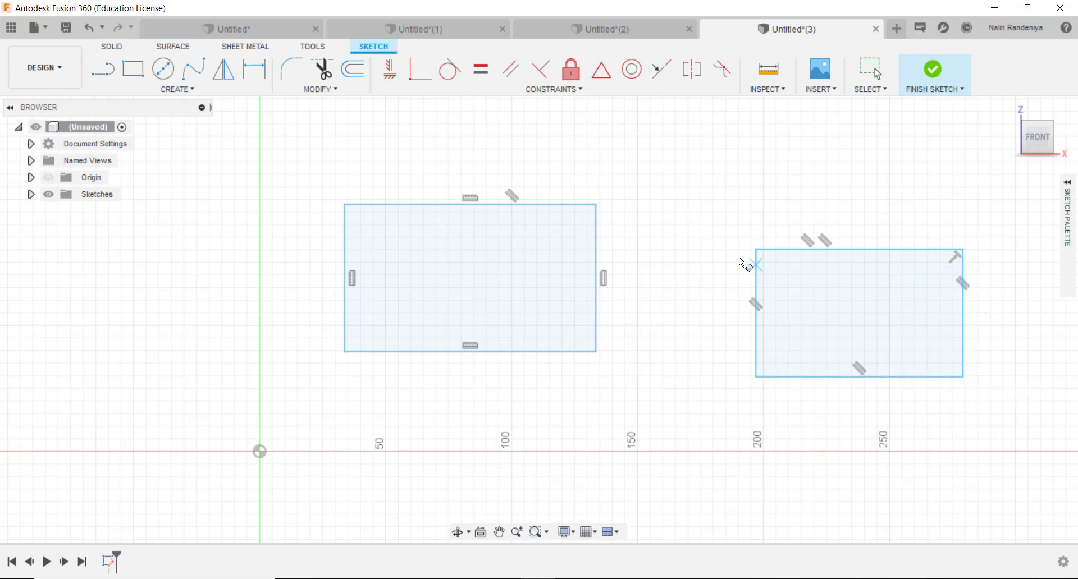
- Sketch a Center Rectangle about 193 mm wide and 100 mm high to the right of the two existing rectangles
scroll(702, 276, "up", 2)
scroll(658, 266, "down", 1)
scroll(658, 266, "down", 3)
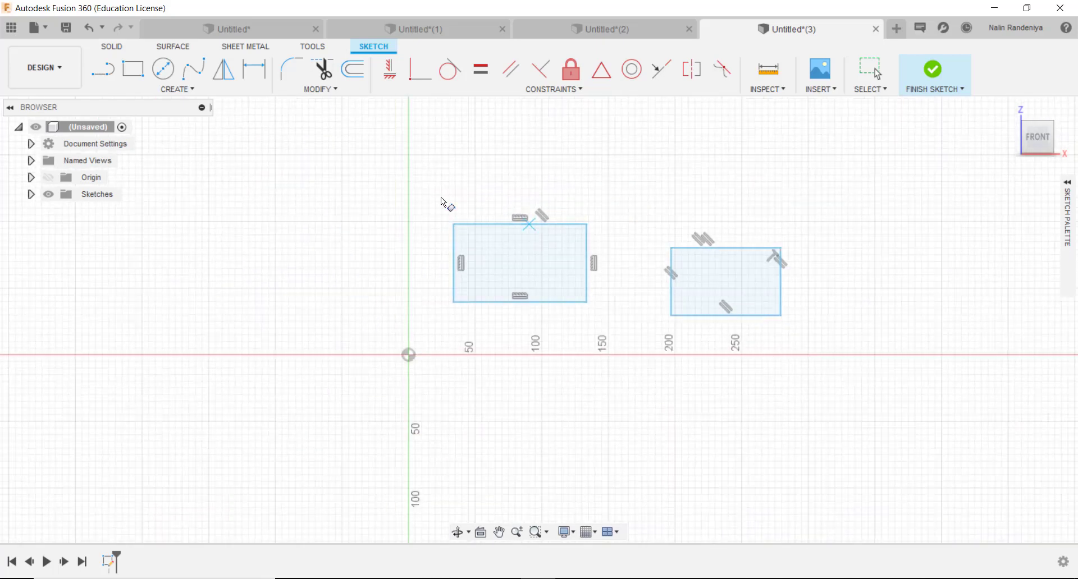
left_click(174, 89)
mouse_move(203, 123)
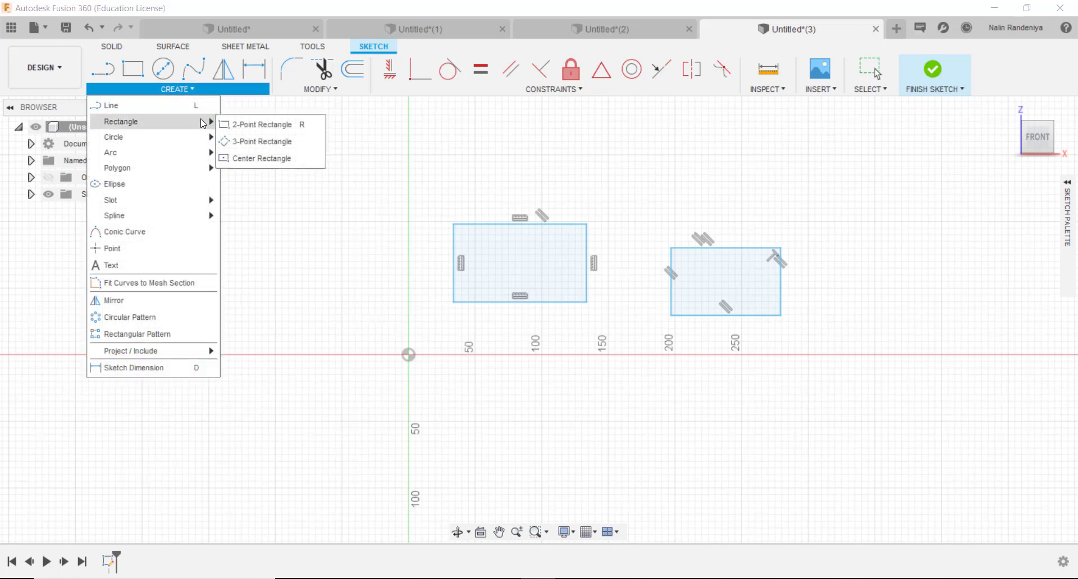
left_click(255, 158)
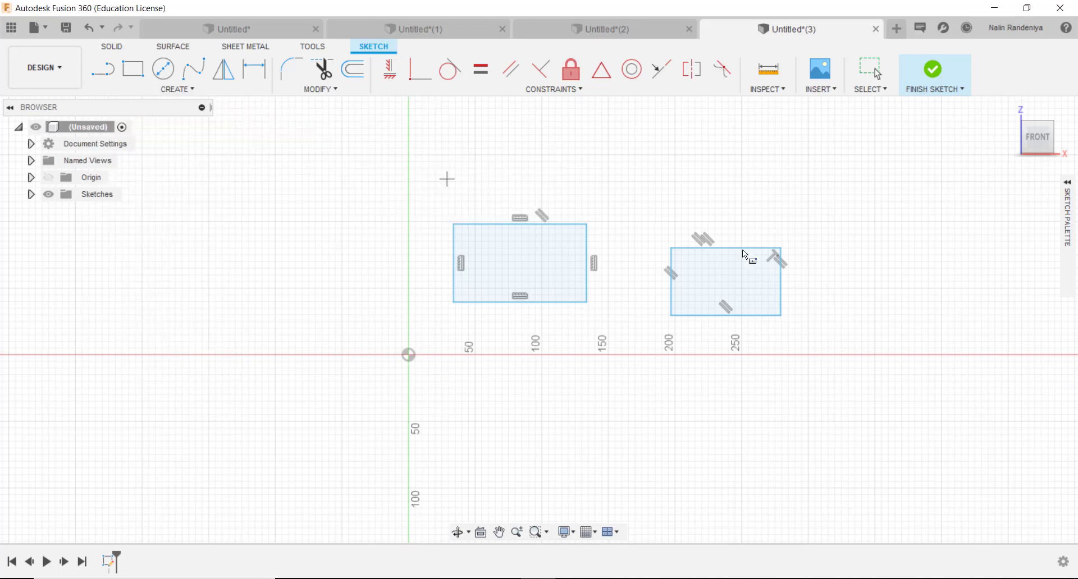
mouse_move(894, 356)
middle_mouse_down()
mouse_move(709, 373)
mouse_move(574, 401)
middle_mouse_up()
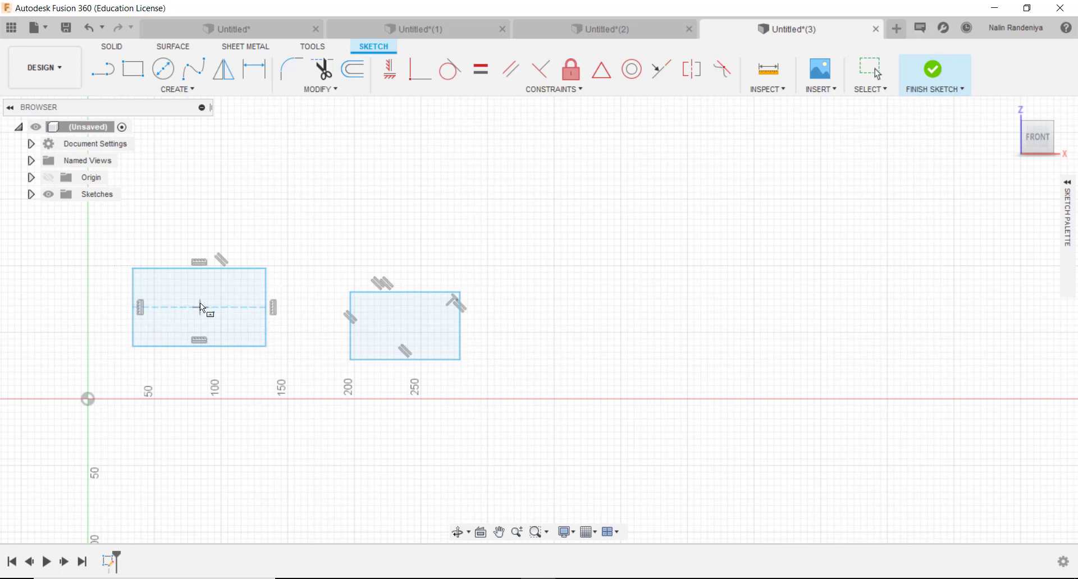
left_click(742, 281)
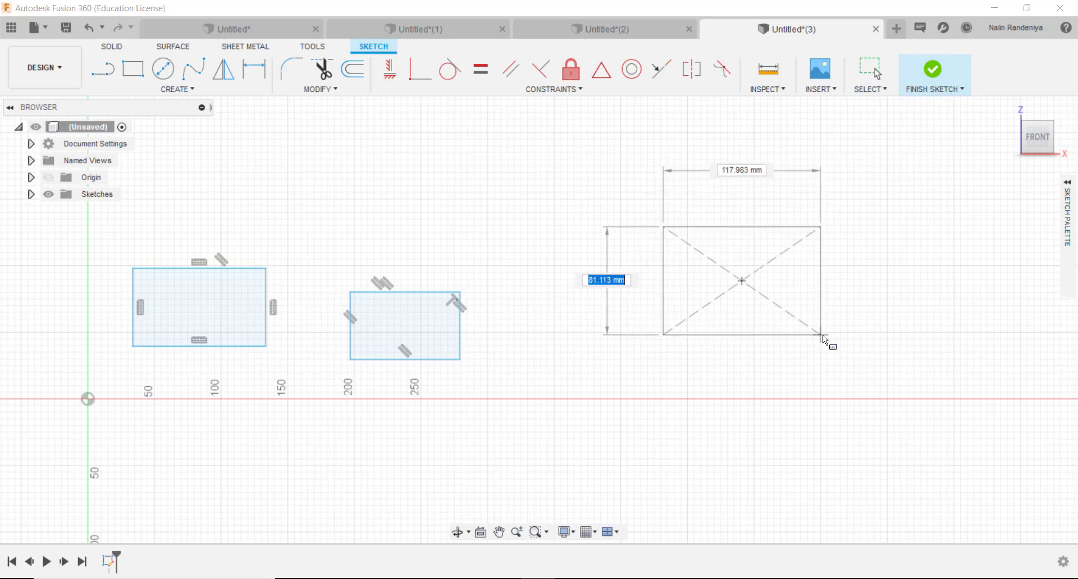
left_click(871, 347)
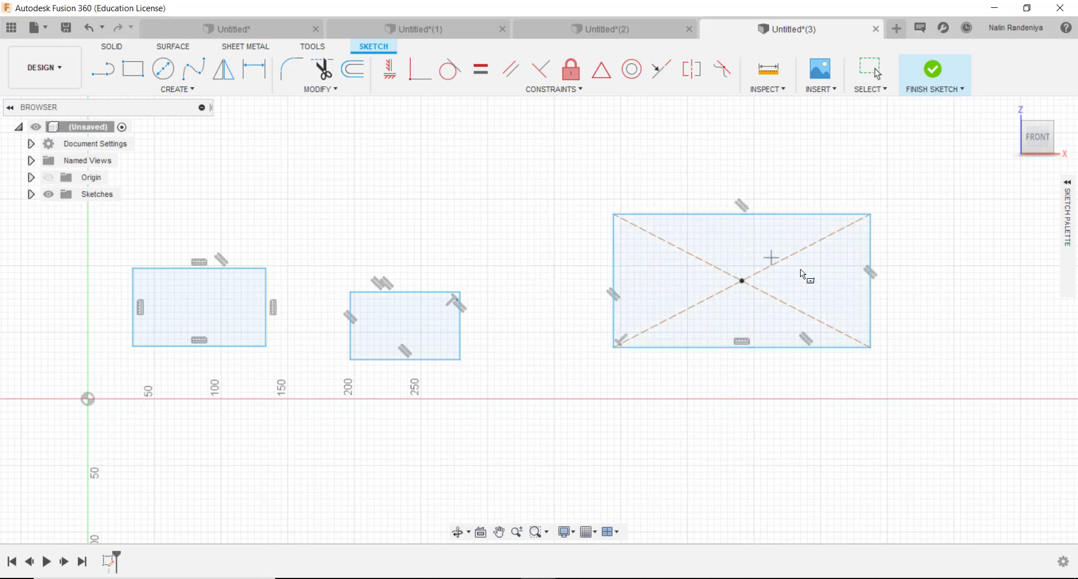
- Sketch a Center Diameter Circle about 146 mm in diameter above the two smaller rectangles
scroll(640, 292, "down", 5)
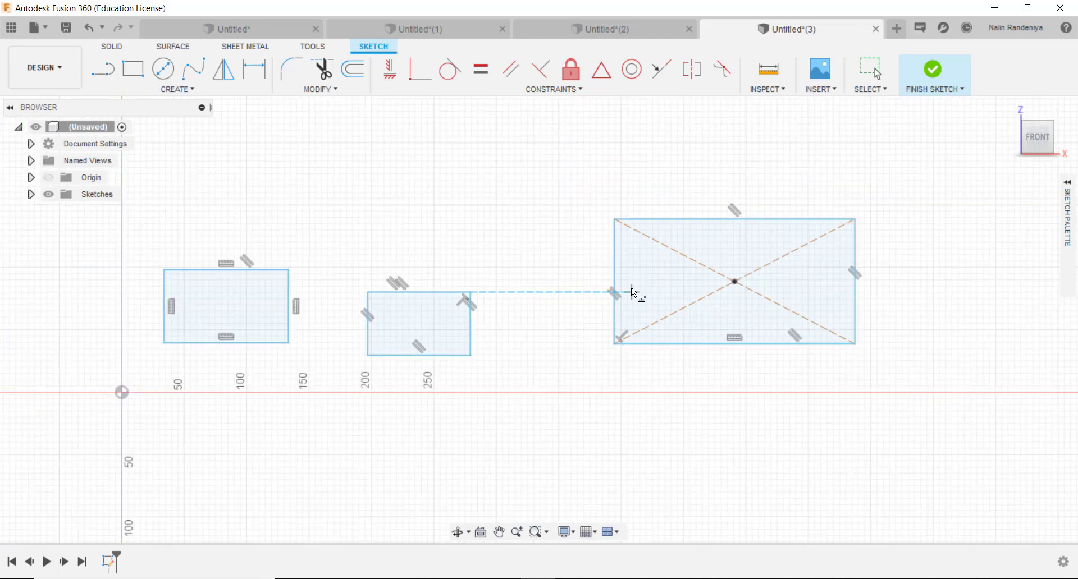
left_click(177, 90)
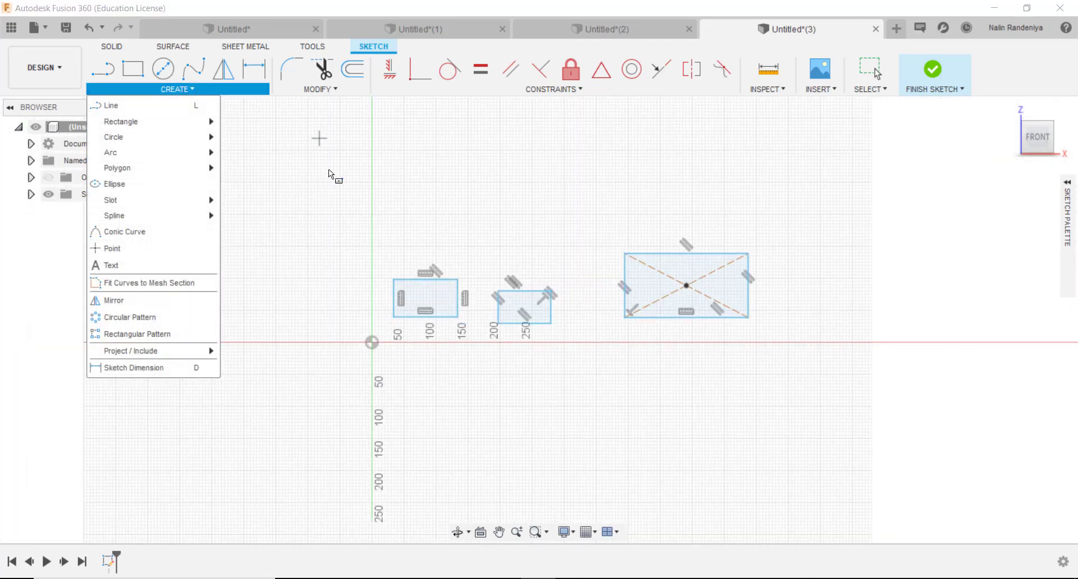
mouse_move(201, 137)
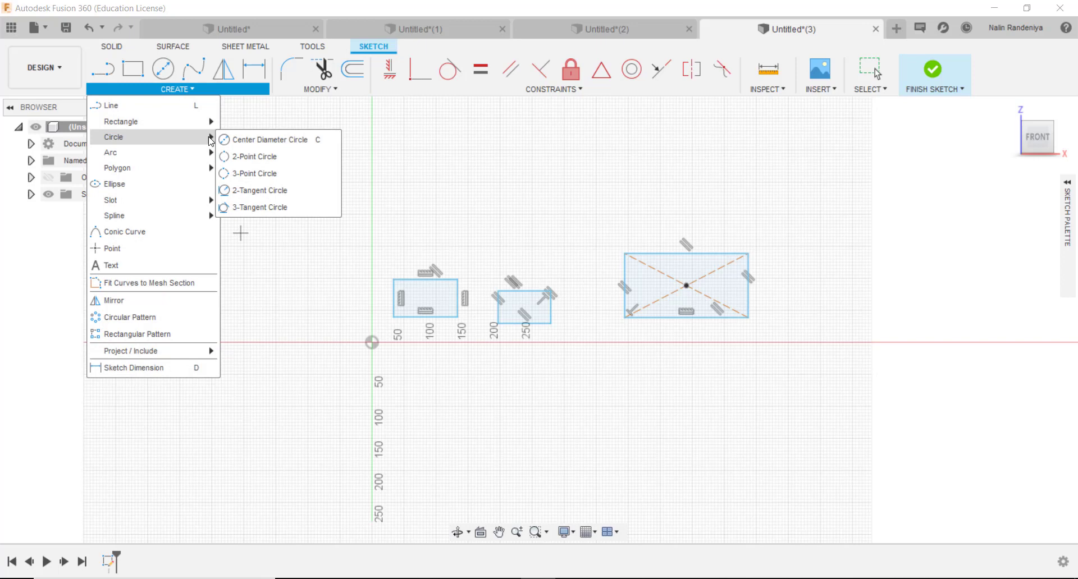
left_click(260, 141)
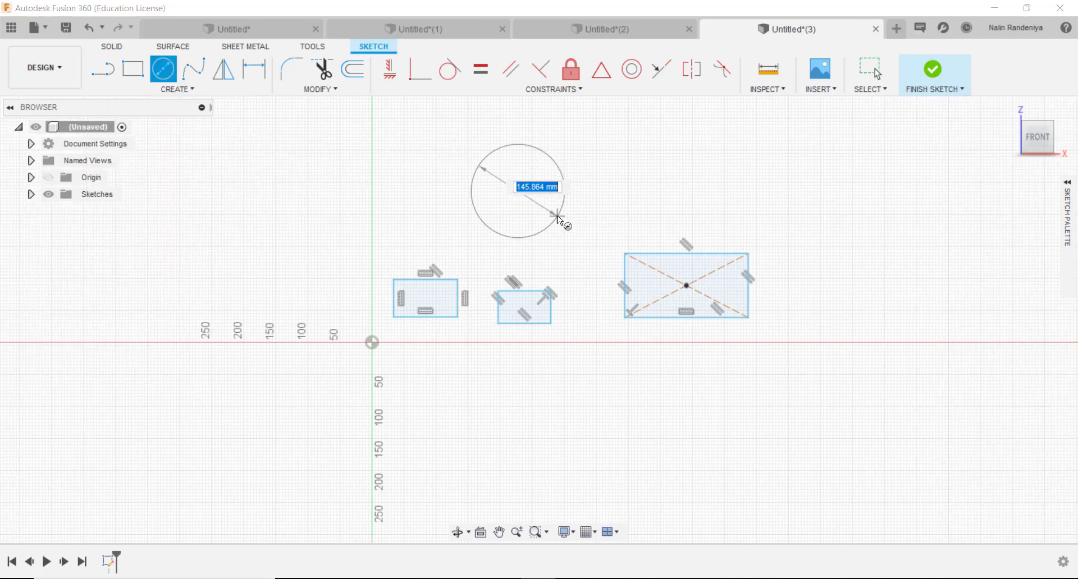
left_click(558, 215)
- Add a 3-Tangent Circle inside the center rectangle, tangent to its left, top and bottom edges
left_click(177, 89)
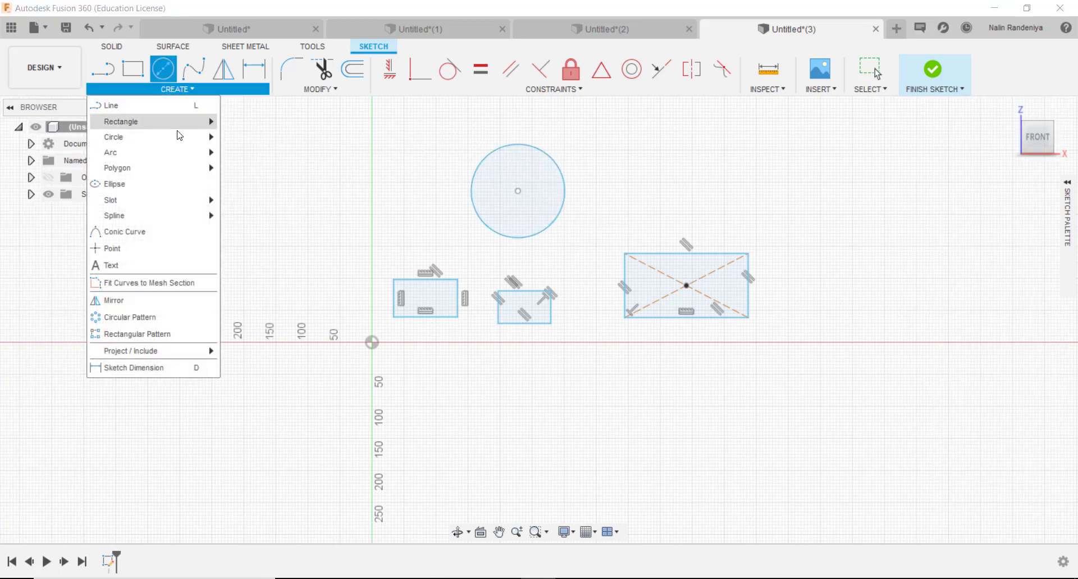
mouse_move(197, 137)
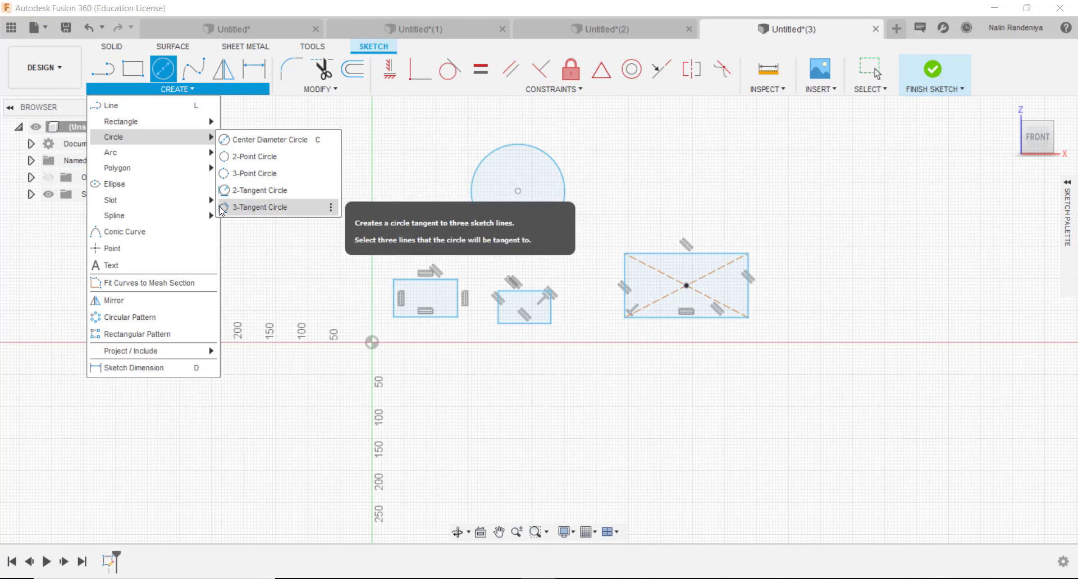
left_click(250, 208)
scroll(659, 309, "up", 5)
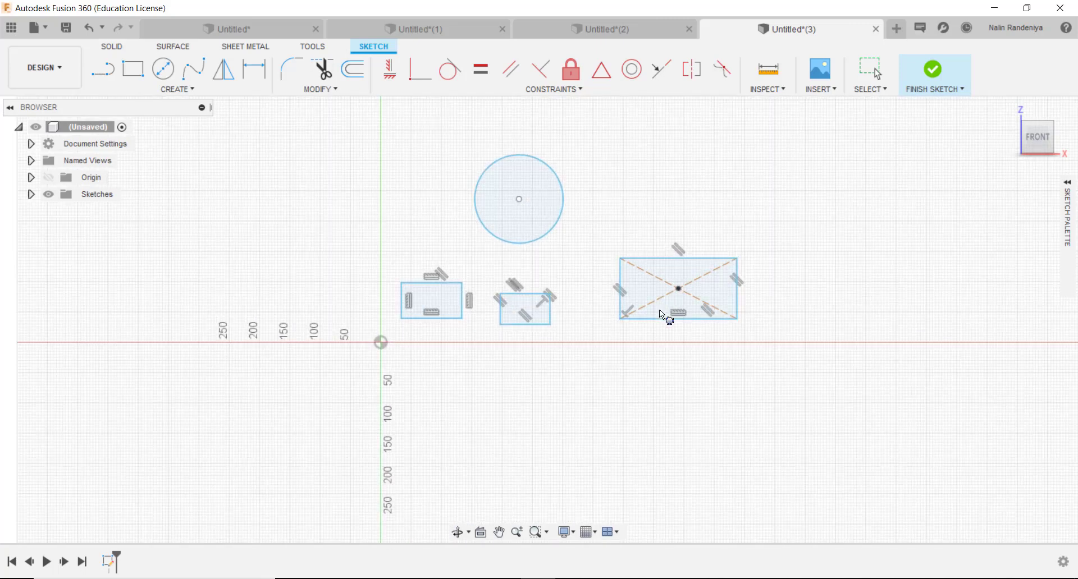
scroll(654, 298, "up", 3)
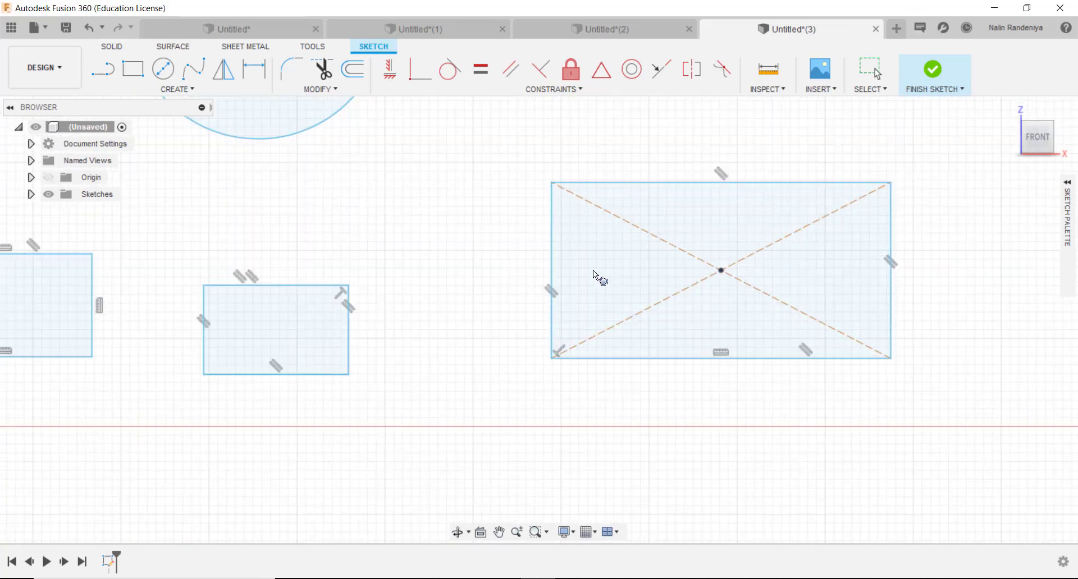
left_click(552, 244)
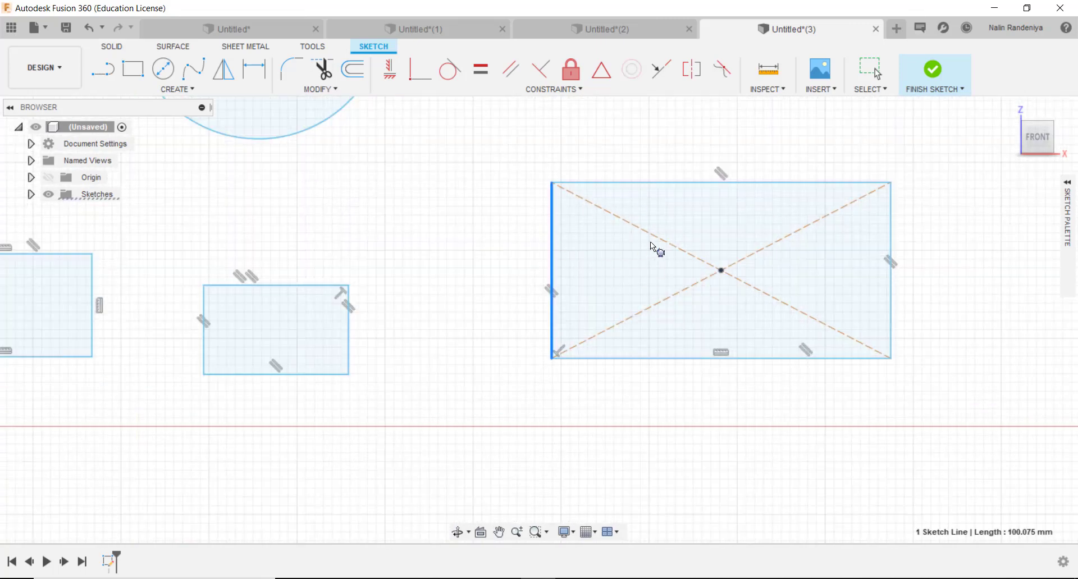
left_click(660, 182)
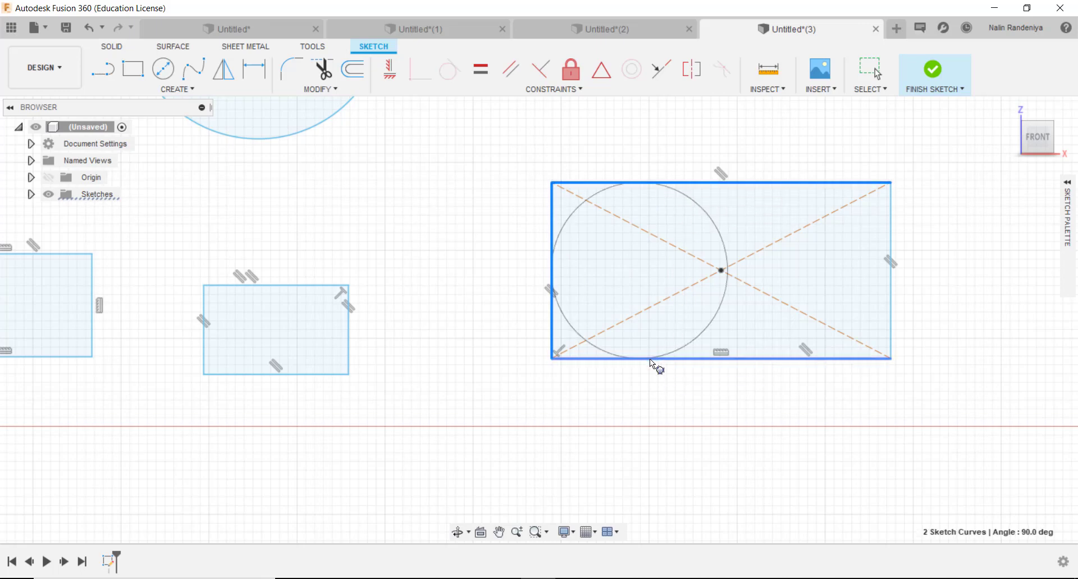
left_click(698, 332)
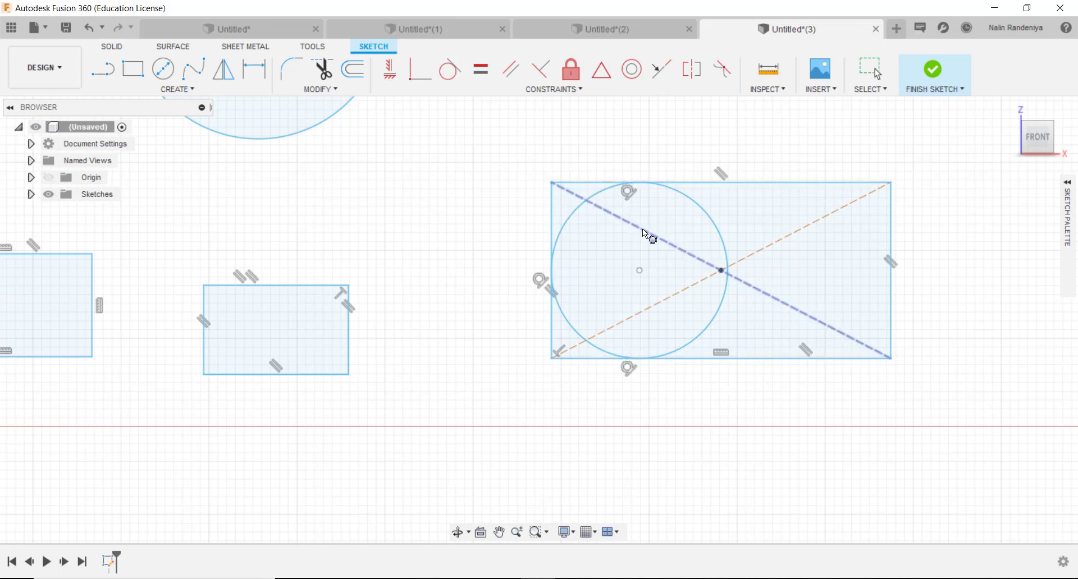
- Add a 2-Tangent Circle inside the smallest rectangle, tangent to its right and bottom edges
left_click(166, 91)
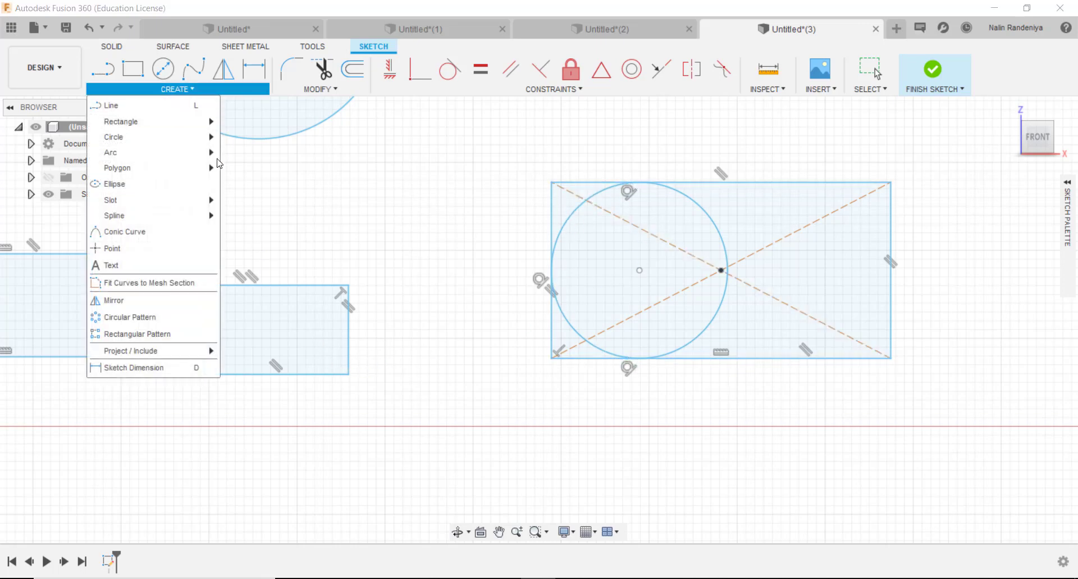
mouse_move(169, 137)
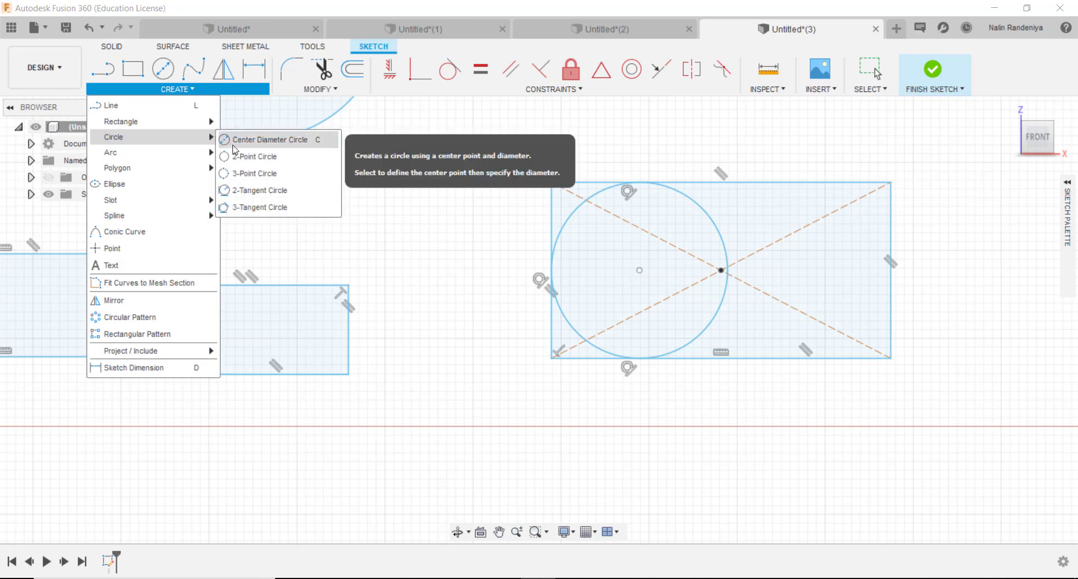
left_click(250, 191)
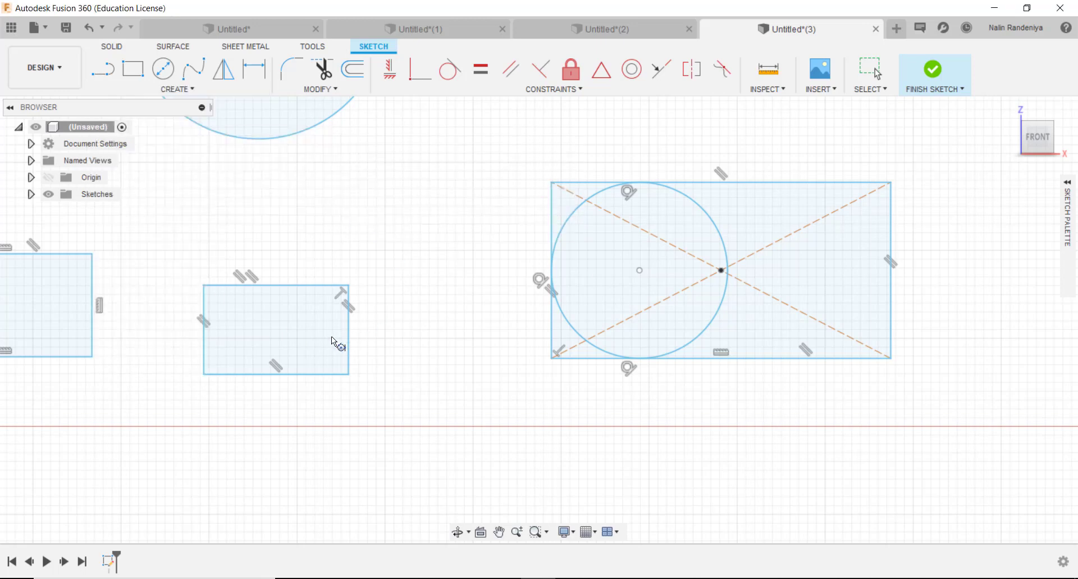
left_click(346, 336)
left_click(315, 373)
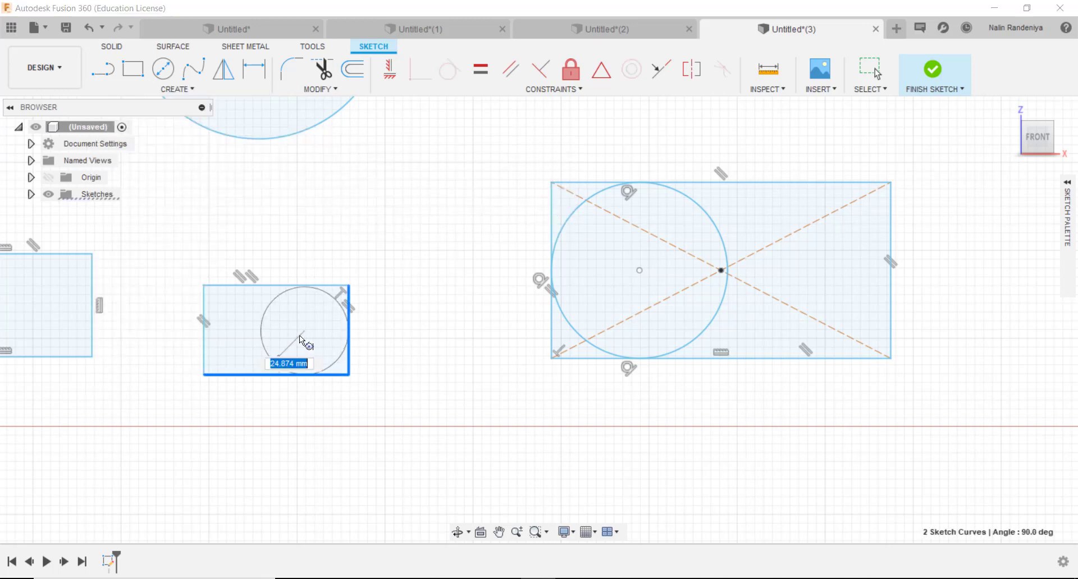
left_click(305, 341)
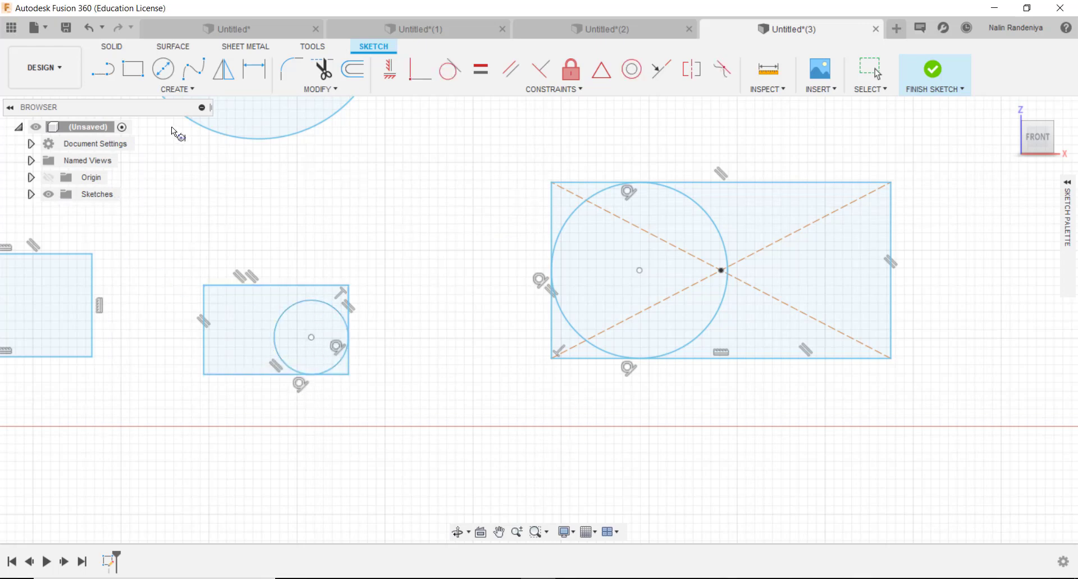
- Delete all the rectangles and circles from the sketch
left_click(193, 90)
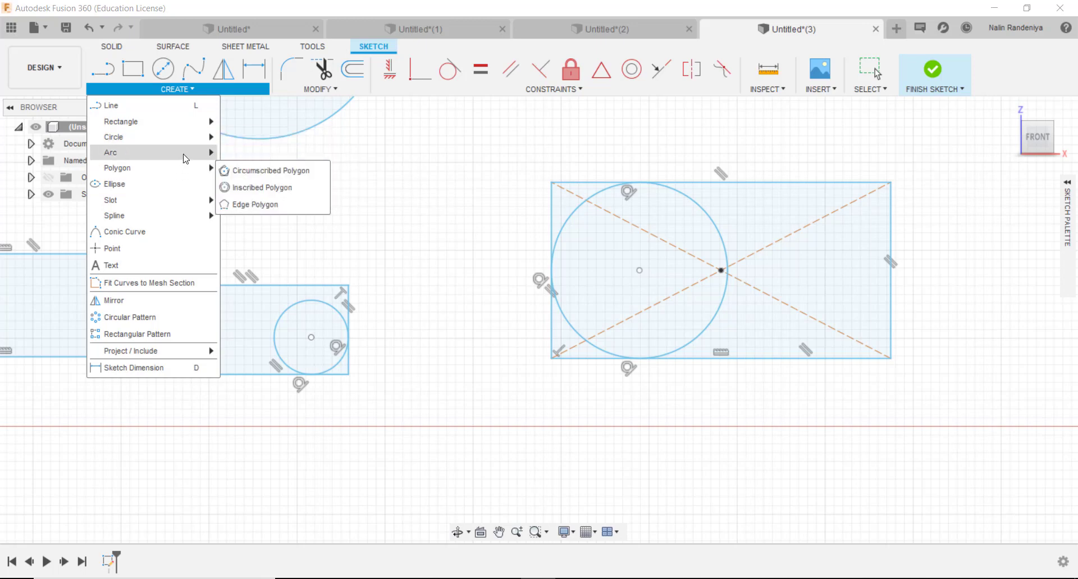
mouse_move(185, 159)
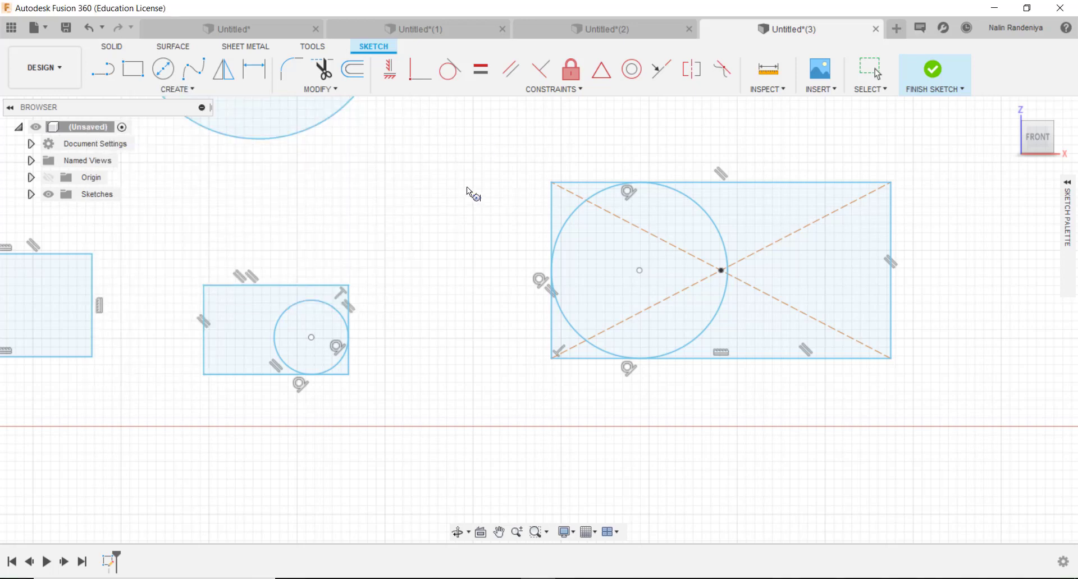
scroll(417, 250, "up", 3)
scroll(416, 250, "down", 6)
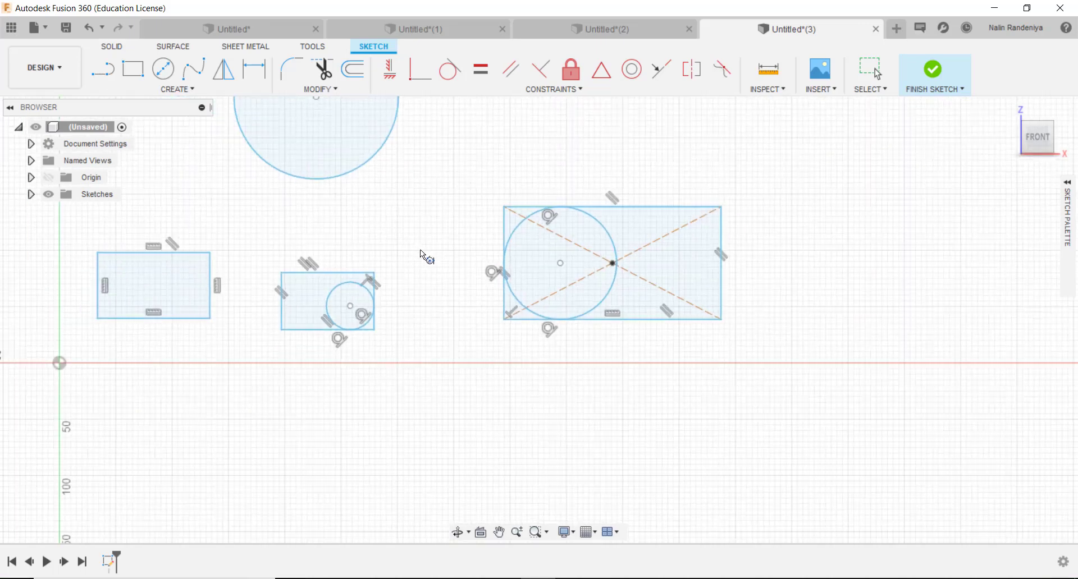
left_click_drag(426, 252, 536, 329)
key("Escape")
mouse_move(225, 124)
left_mouse_down()
mouse_move(293, 181)
mouse_move(830, 436)
left_mouse_up()
key("Delete")
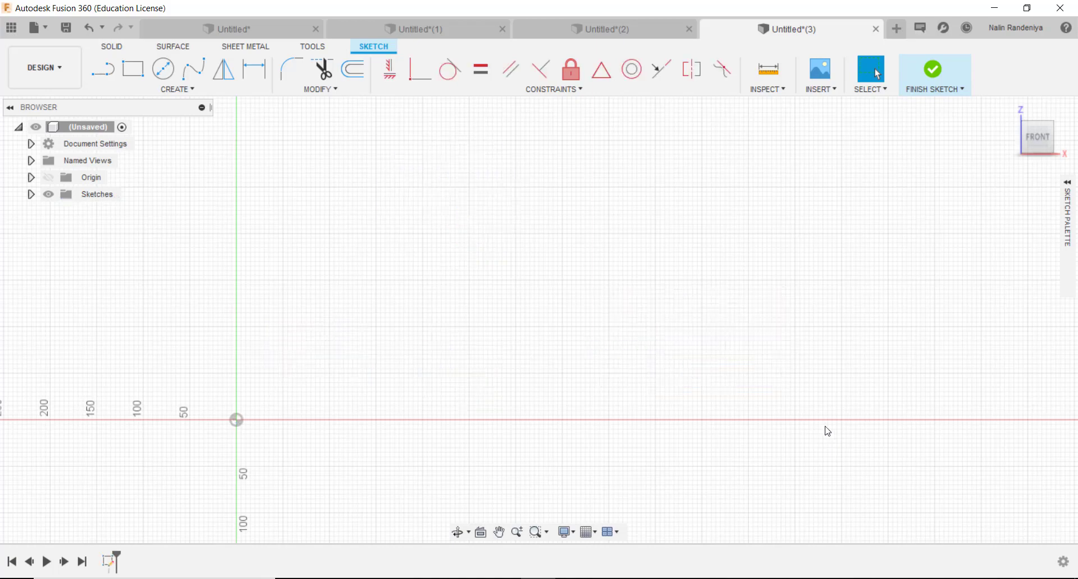
- Sketch a horizontal 2-Point Rectangle about 410 mm wide, above and to the right of the origin
left_click(610, 30)
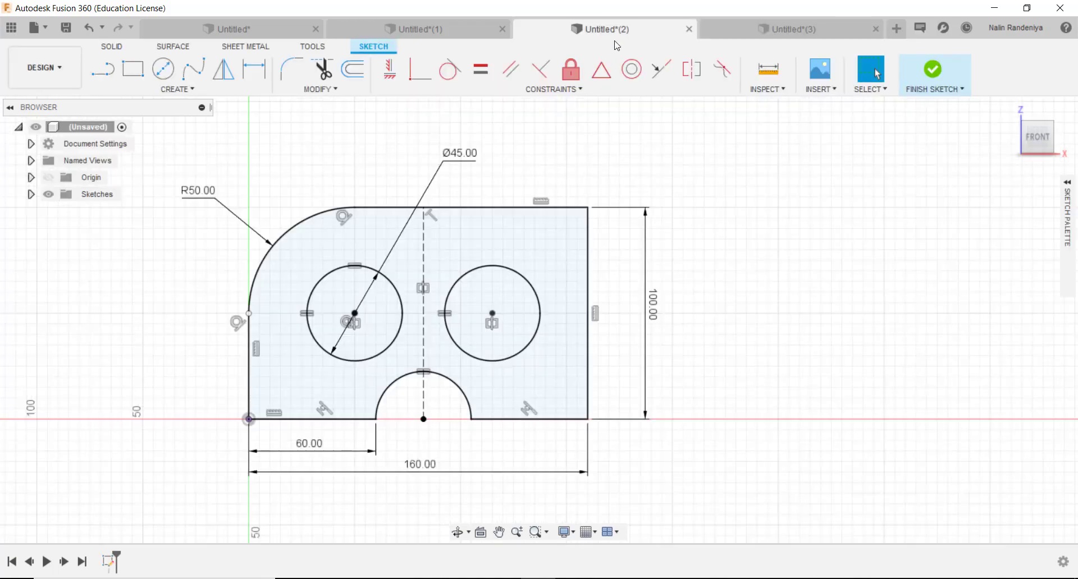
left_click(812, 27)
mouse_move(685, 236)
middle_mouse_down()
mouse_move(678, 277)
mouse_move(729, 276)
middle_mouse_up()
left_click(133, 69)
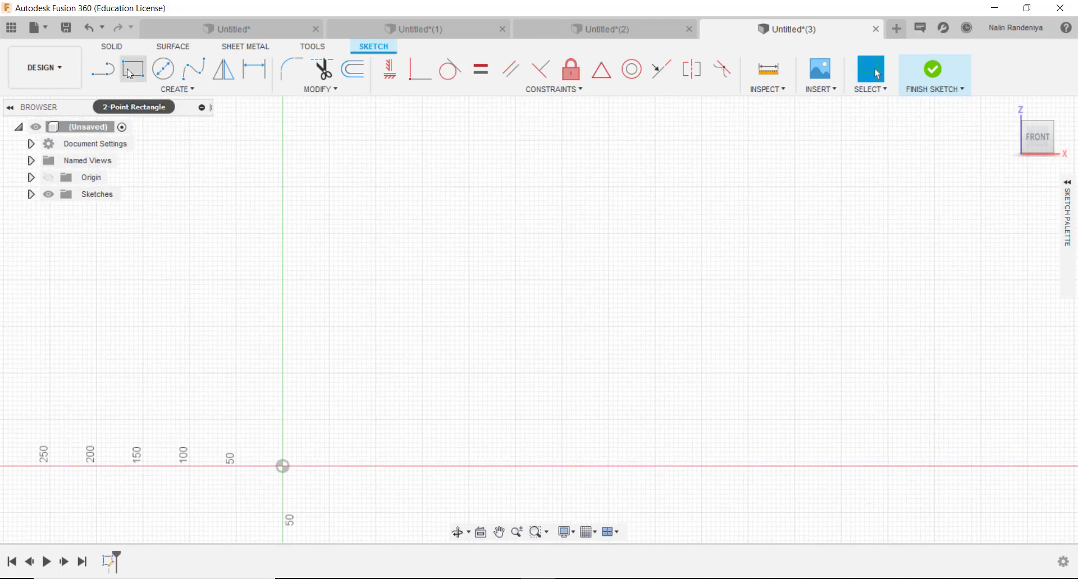
left_click(328, 422)
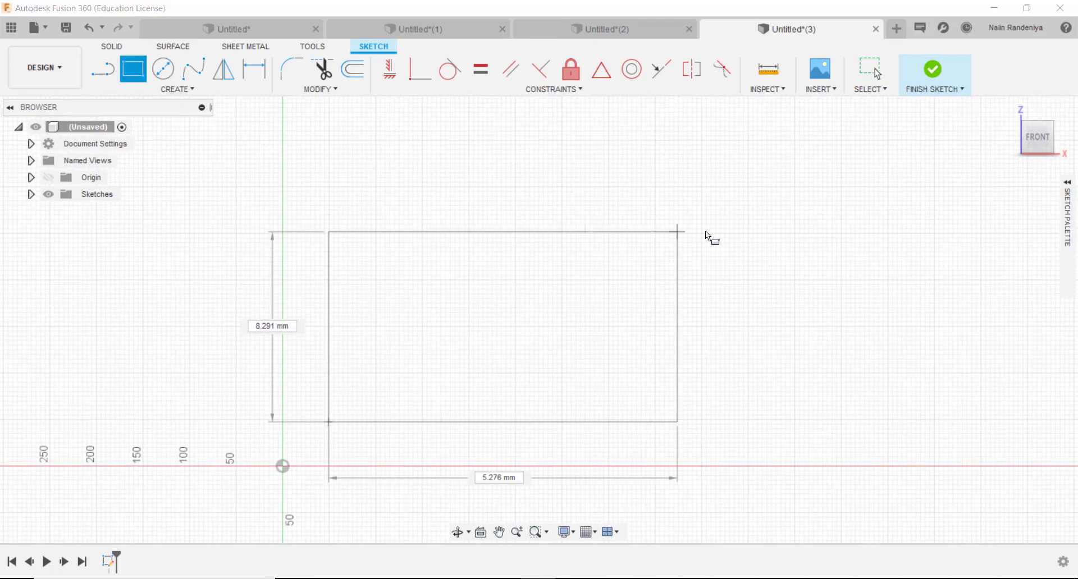
left_click(709, 217)
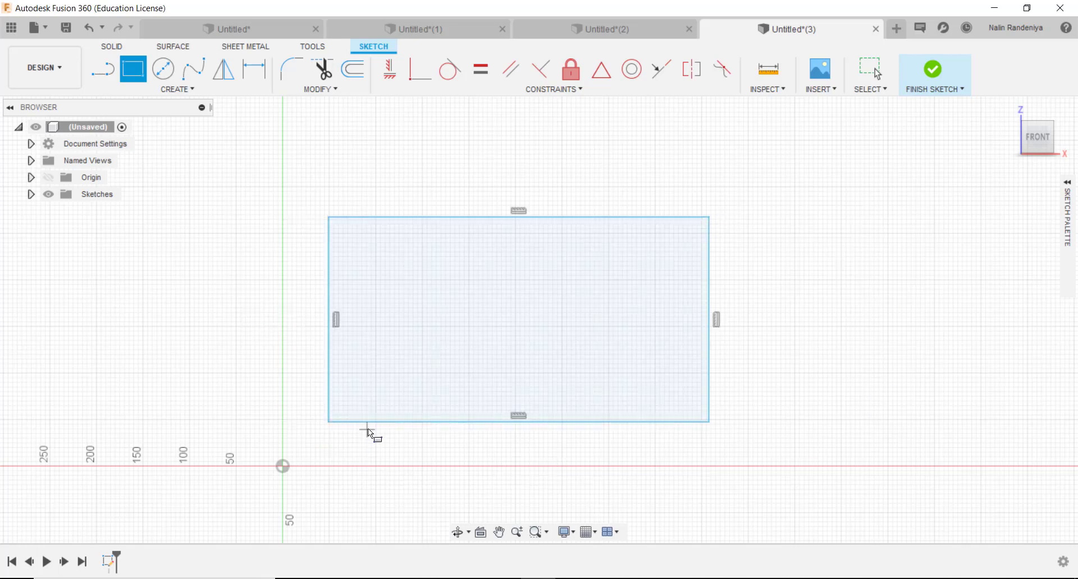
key("Escape")
- Make the rectangle's lower-left corner coincident with the sketch origin
middle_click_drag(259, 330, 345, 286)
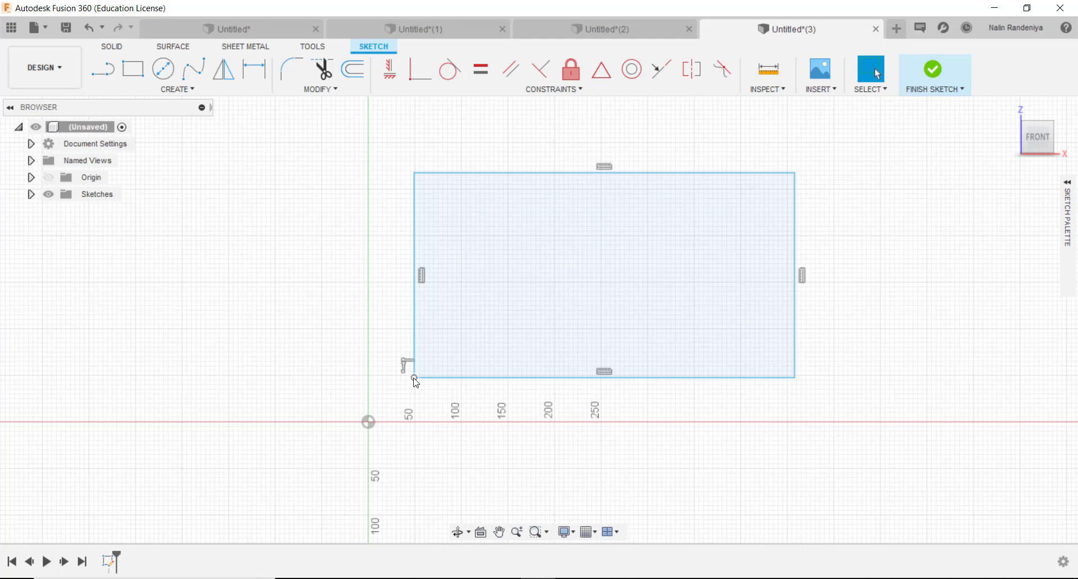
mouse_move(413, 380)
left_mouse_down()
mouse_move(397, 392)
mouse_move(416, 378)
mouse_move(412, 386)
left_mouse_up()
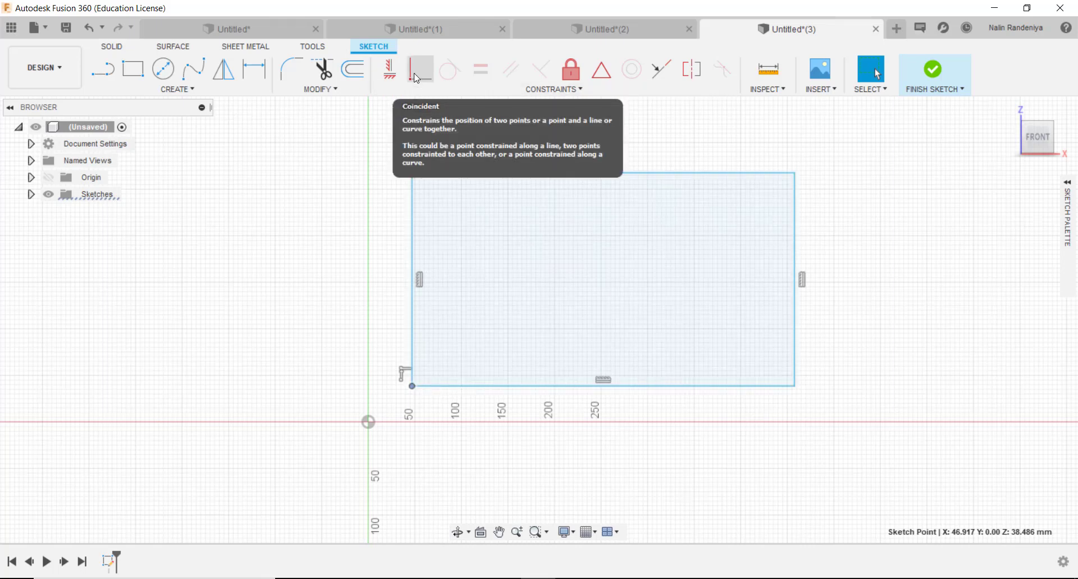
left_click(415, 75)
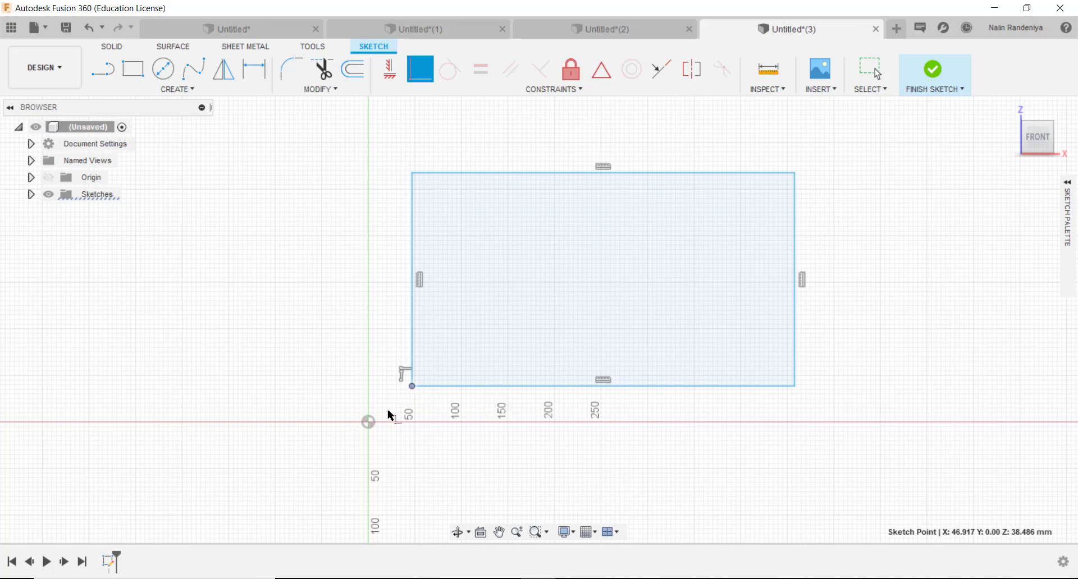
left_click(369, 422)
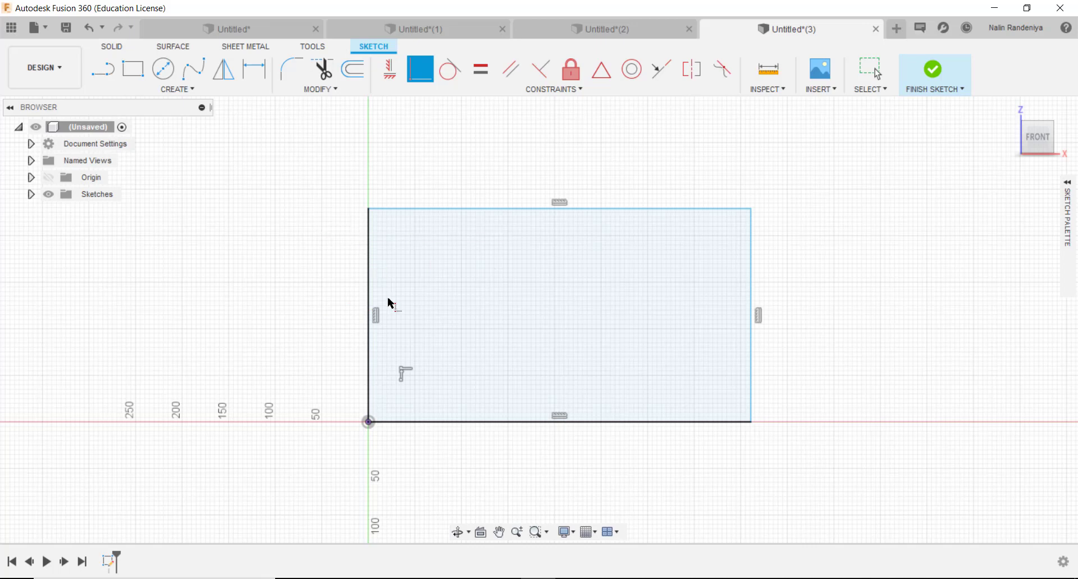
scroll(494, 387, "up", 1)
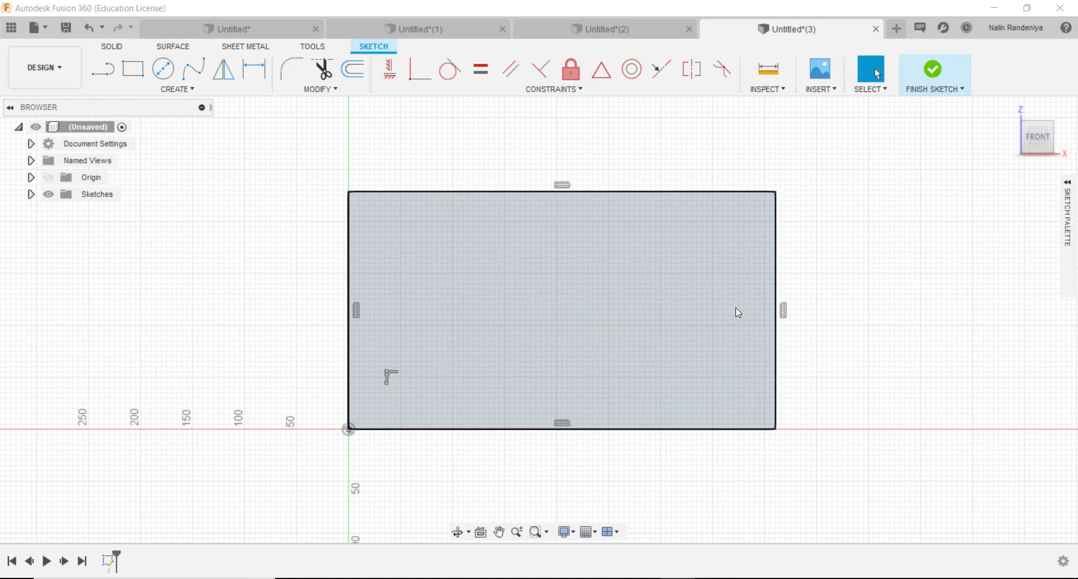
- Arrange the modelling window and the PDF Fusion parametric sketching exercise.pdf side by side, then return to the sketch
left_click(1027, 8)
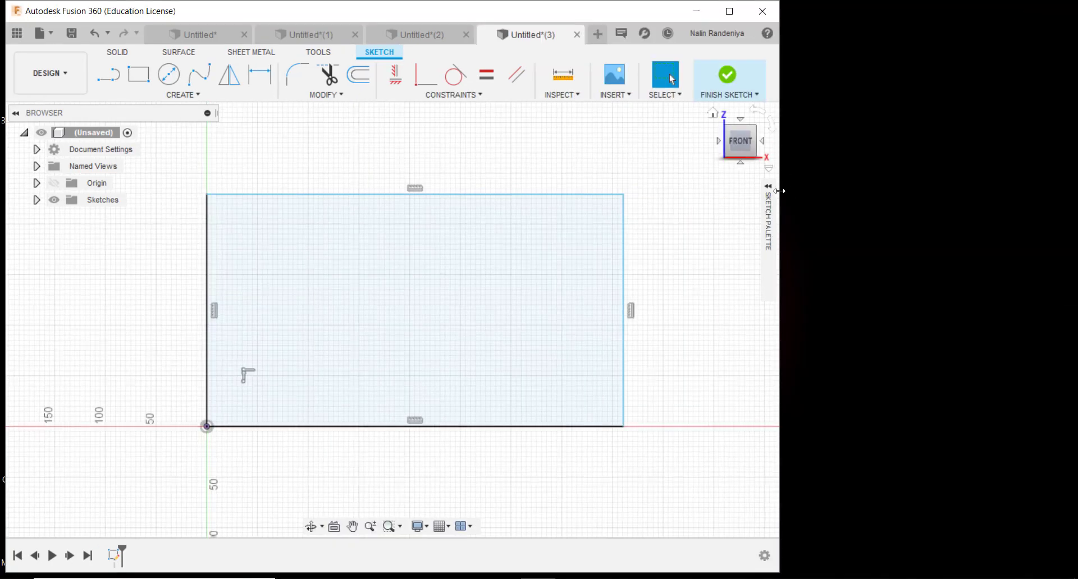
left_click_drag(779, 191, 772, 191)
key("alt+Tab")
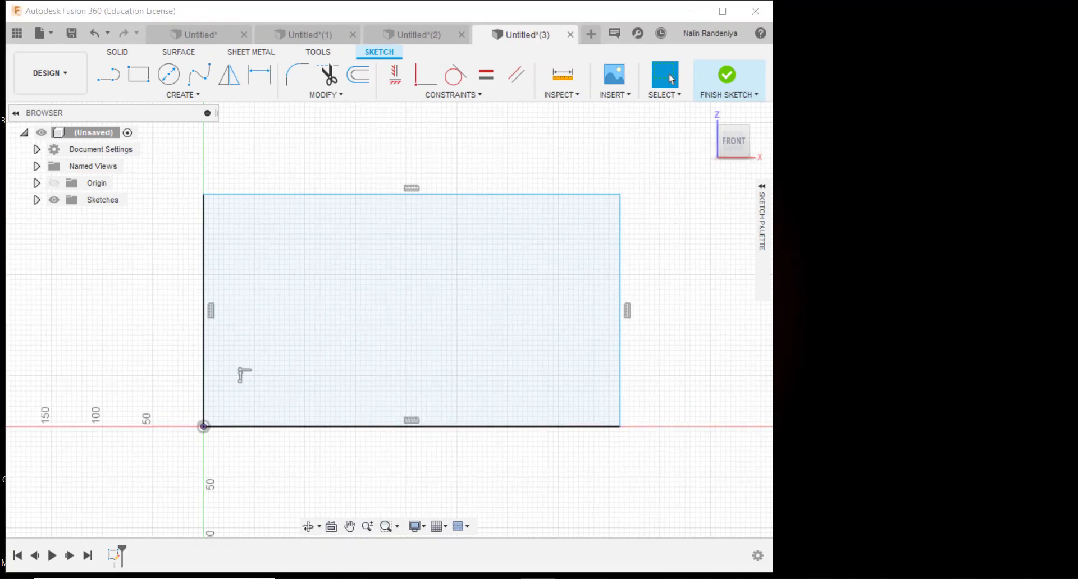
left_click_drag(716, 169, 1077, 166)
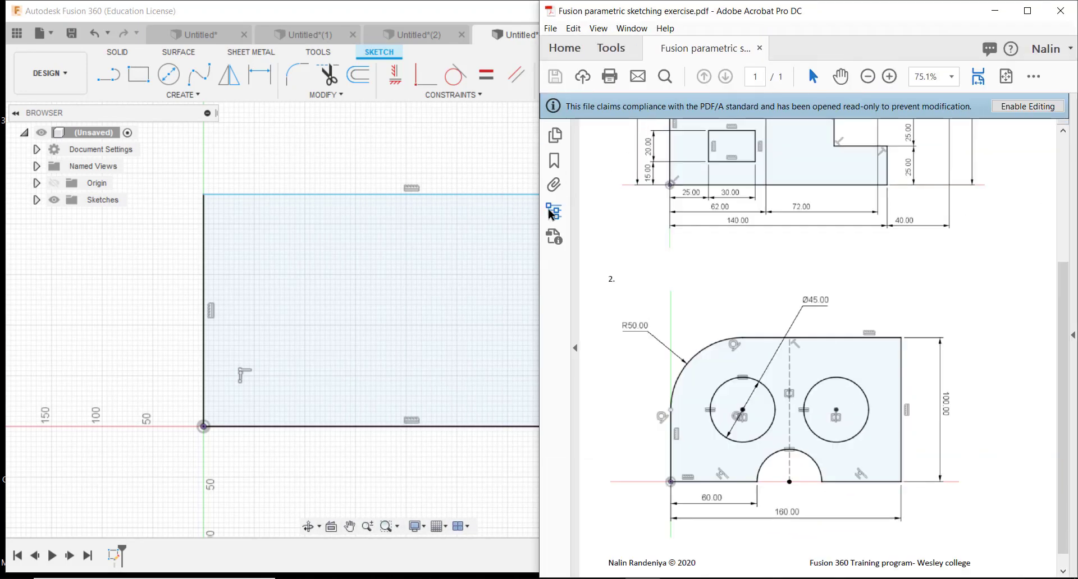
left_click_drag(536, 215, 728, 215)
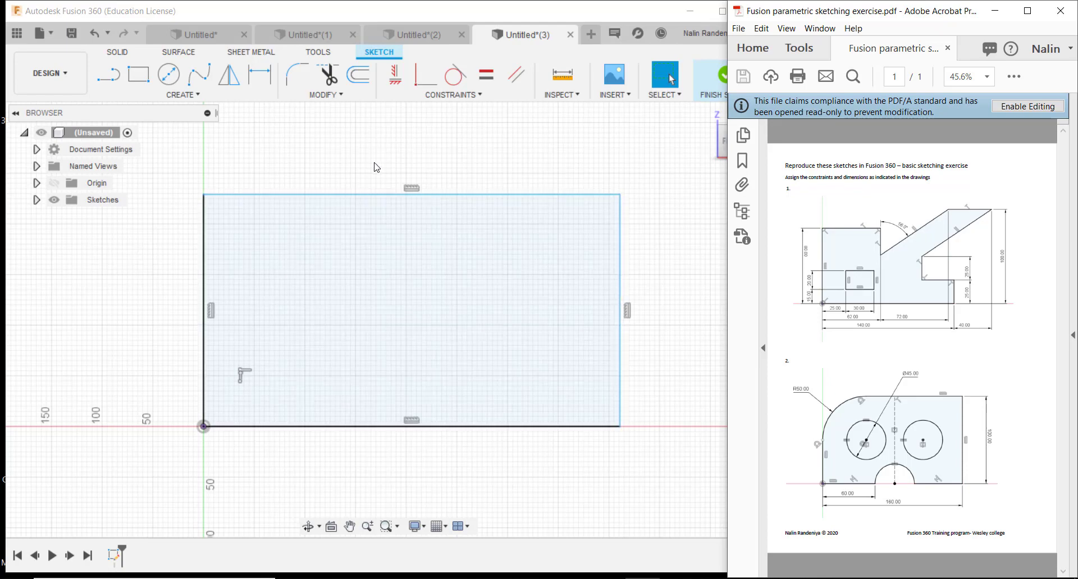
scroll(375, 161, "down", 1)
scroll(376, 164, "up", 1)
left_click(371, 154)
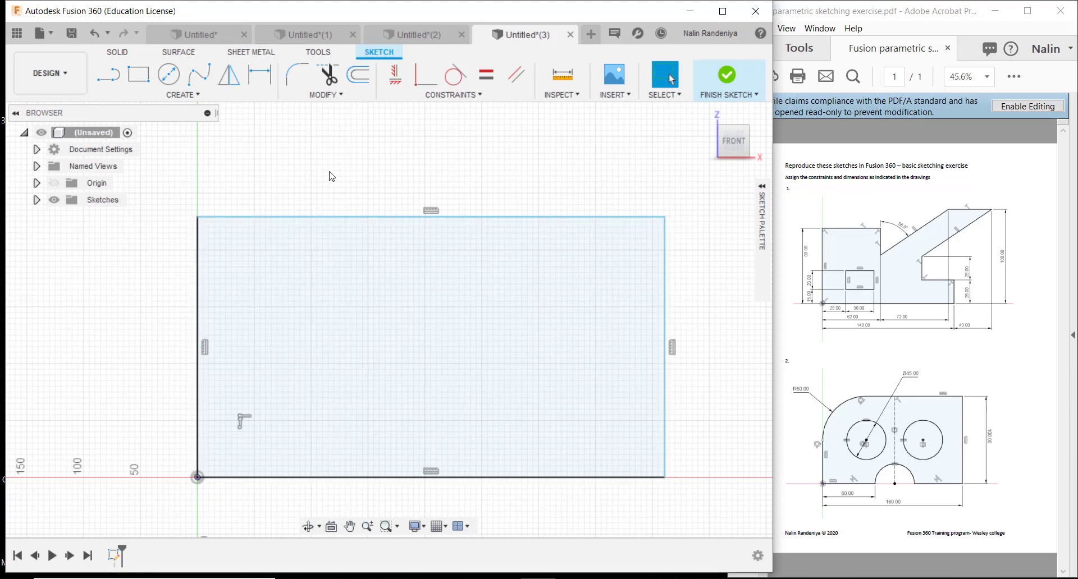
- Add a 2-Tangent Circle in the rectangle's upper-left corner, tangent to its top and left edges
left_click(185, 97)
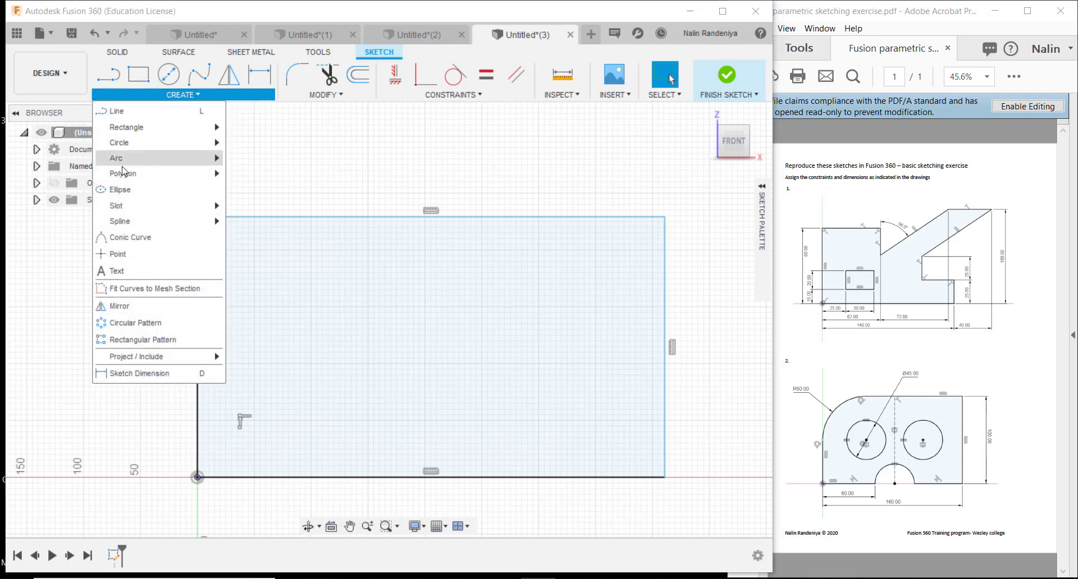
mouse_move(173, 147)
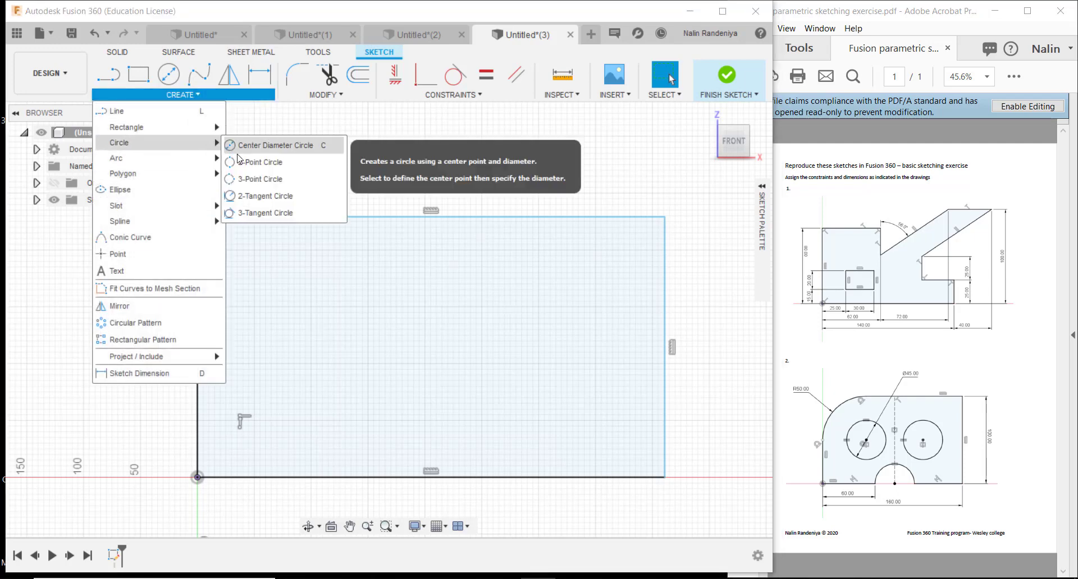
left_click(264, 199)
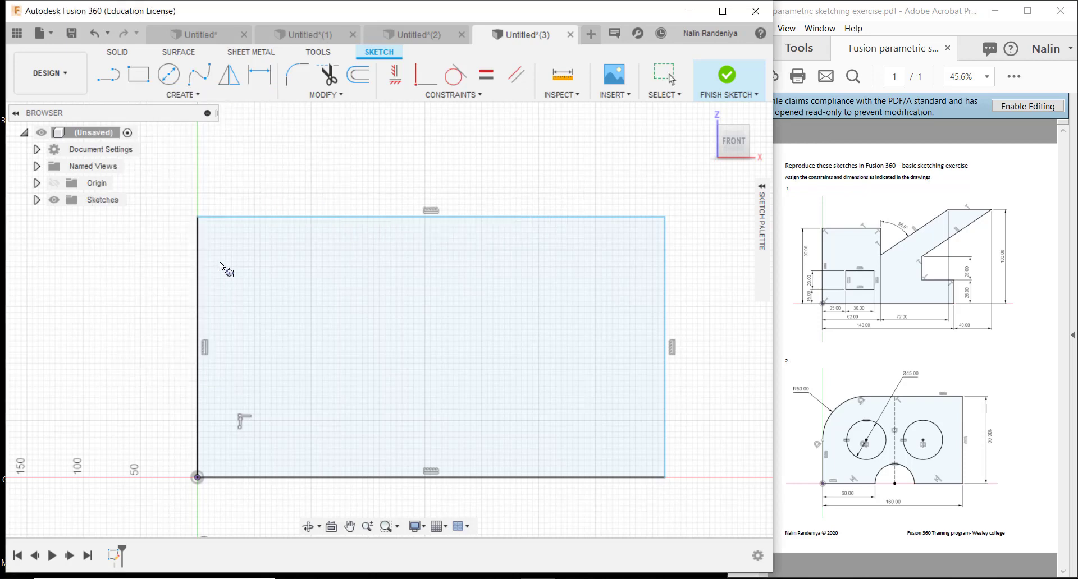
left_click(247, 216)
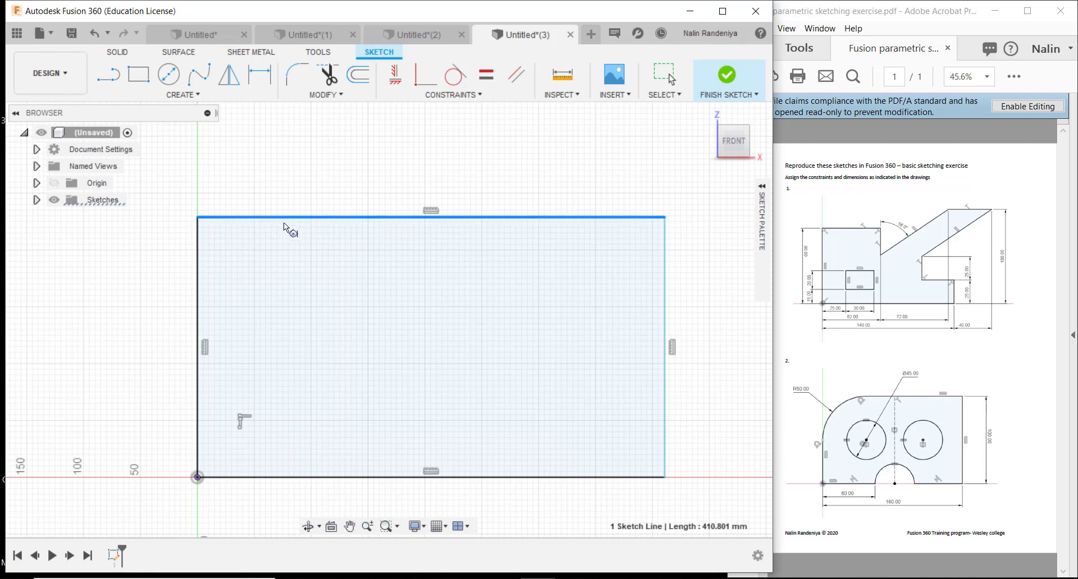
left_click(197, 260)
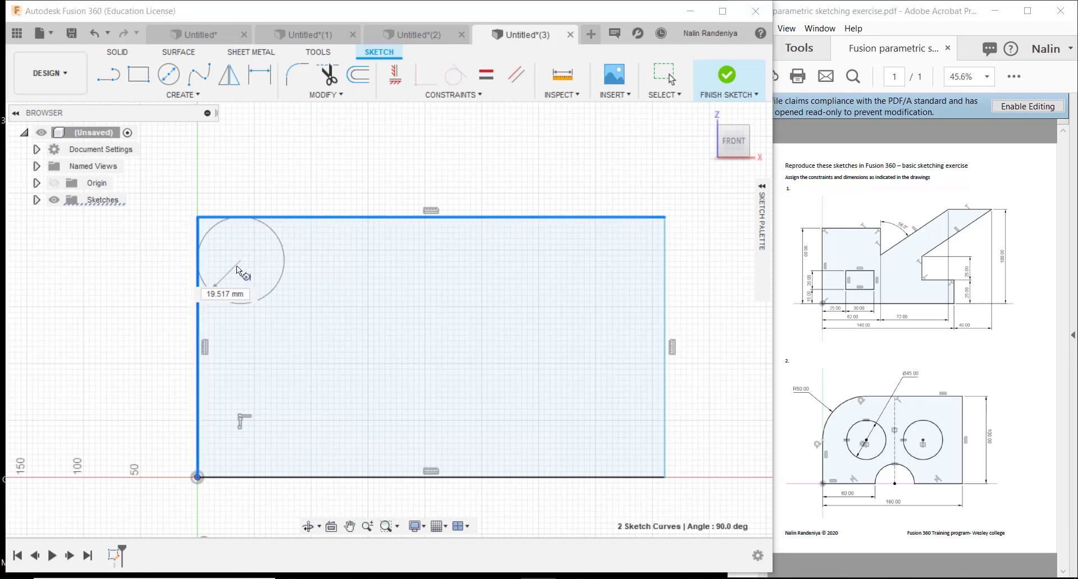
left_click(261, 295)
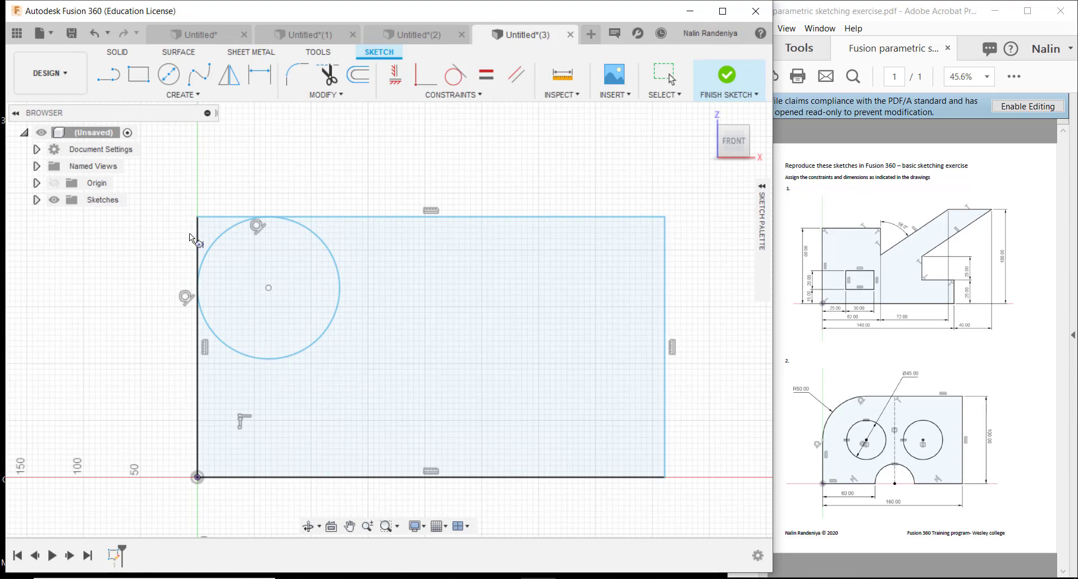
- Trim the rectangle's upper-left corner lines outside the tangent circle and the circle's inner arc, leaving a rounded corner
scroll(182, 249, "up", 5)
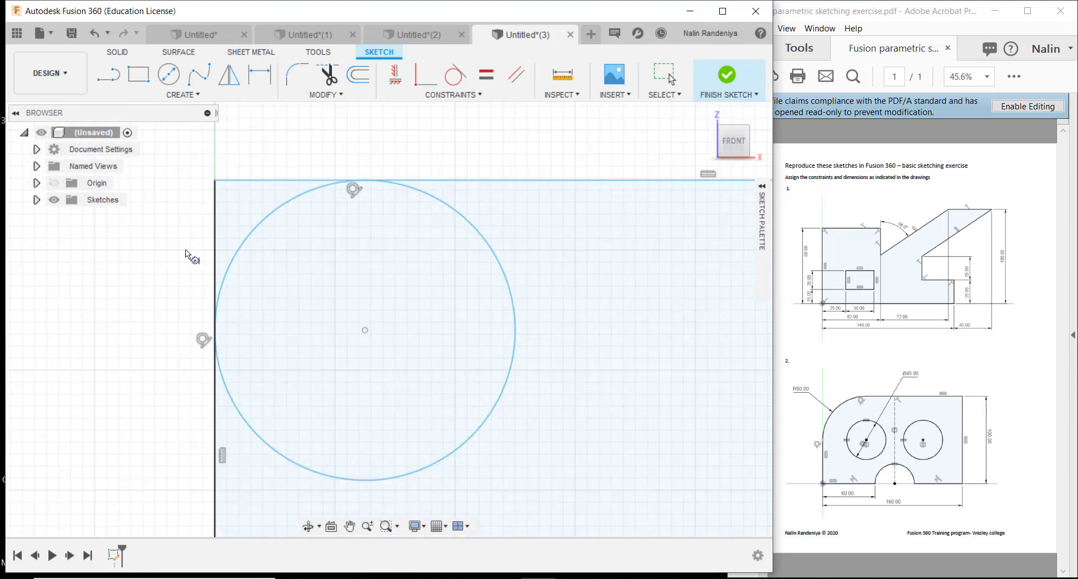
middle_click_drag(141, 250, 149, 292)
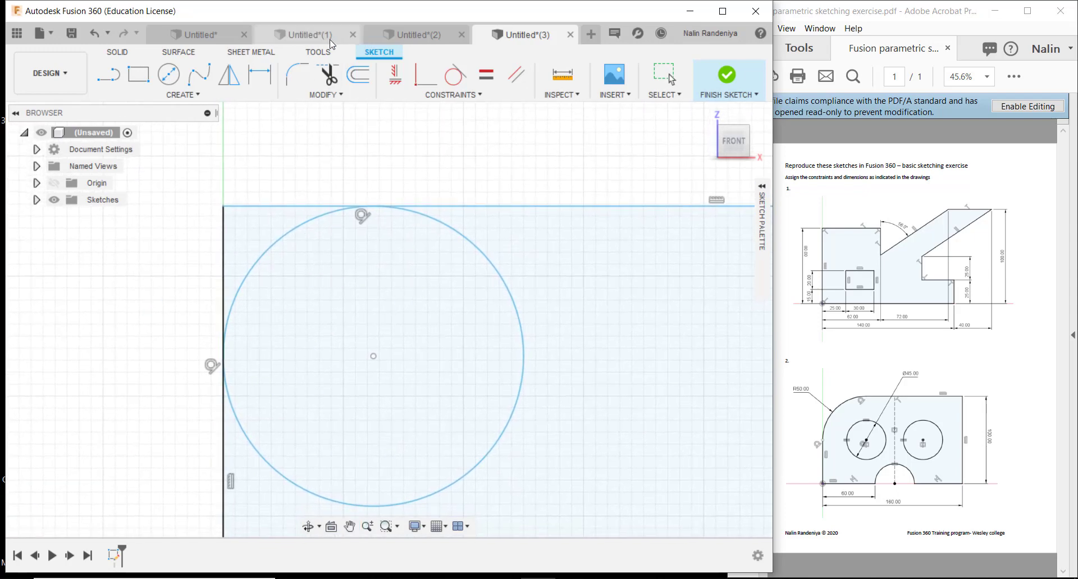
left_click(333, 95)
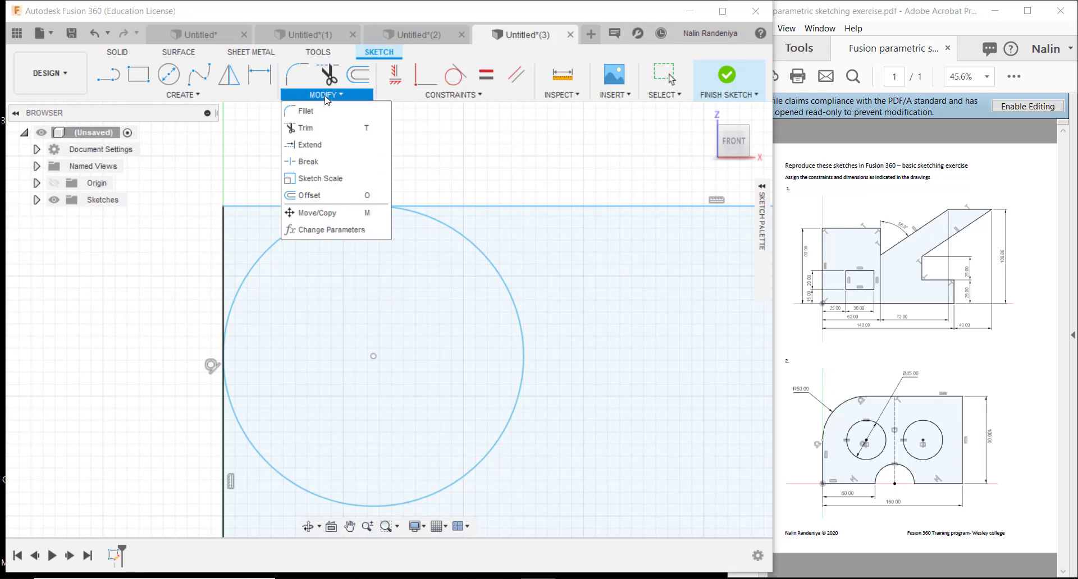
left_click(327, 96)
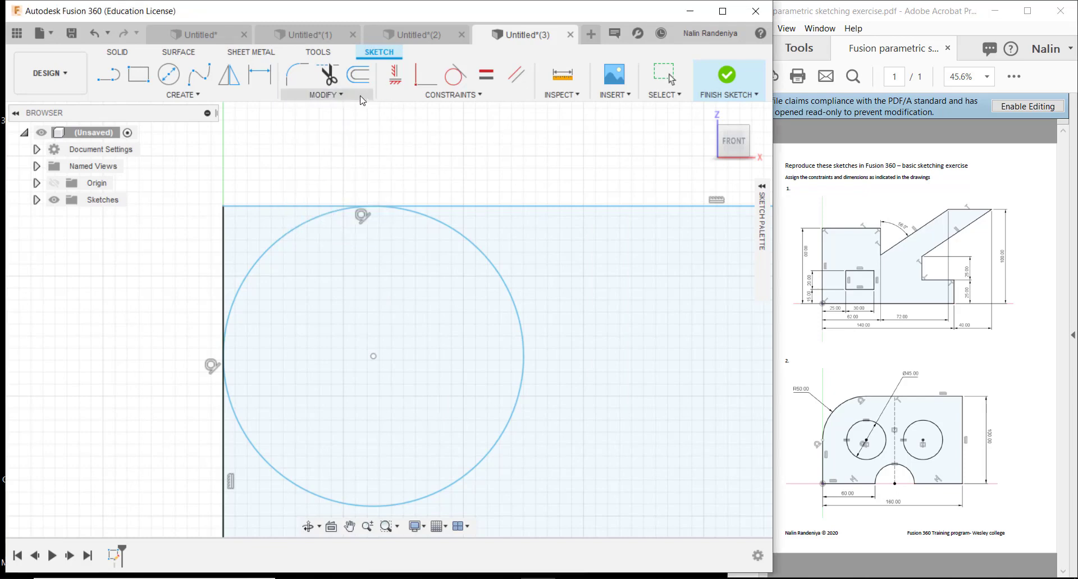
left_click(330, 77)
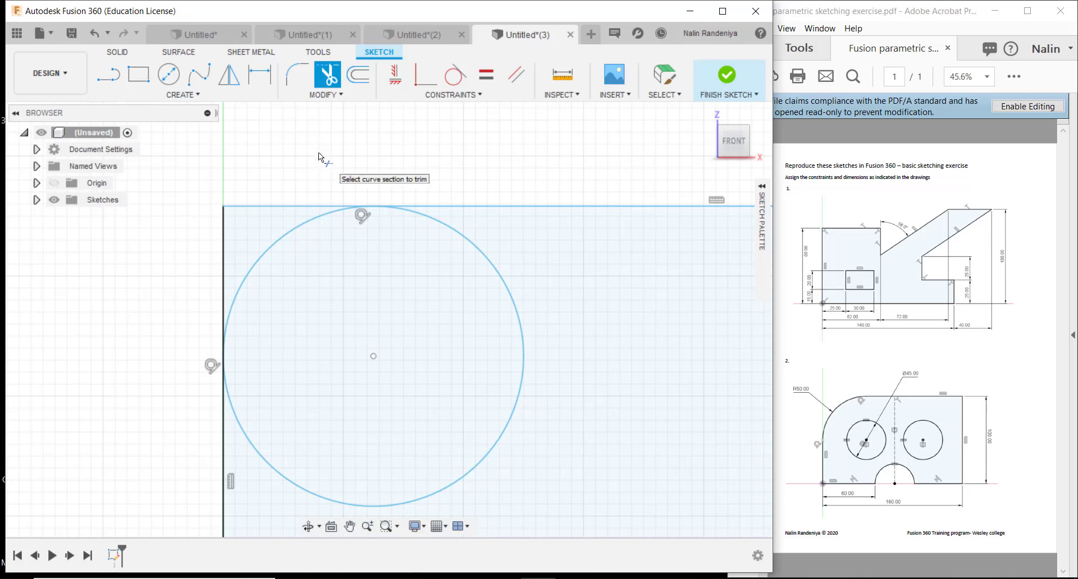
left_click(272, 205)
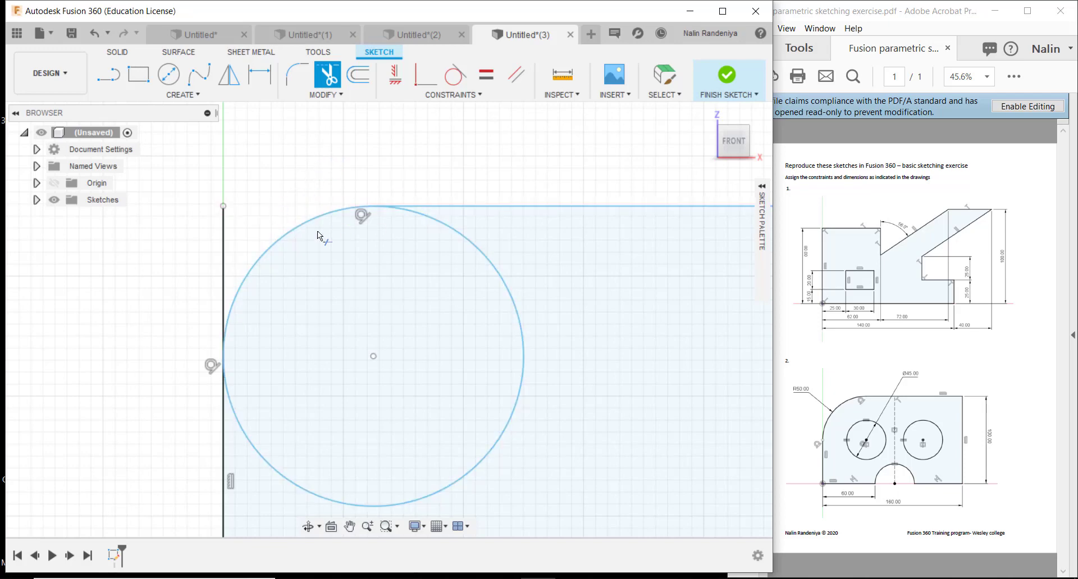
left_click(225, 233)
left_click(495, 270)
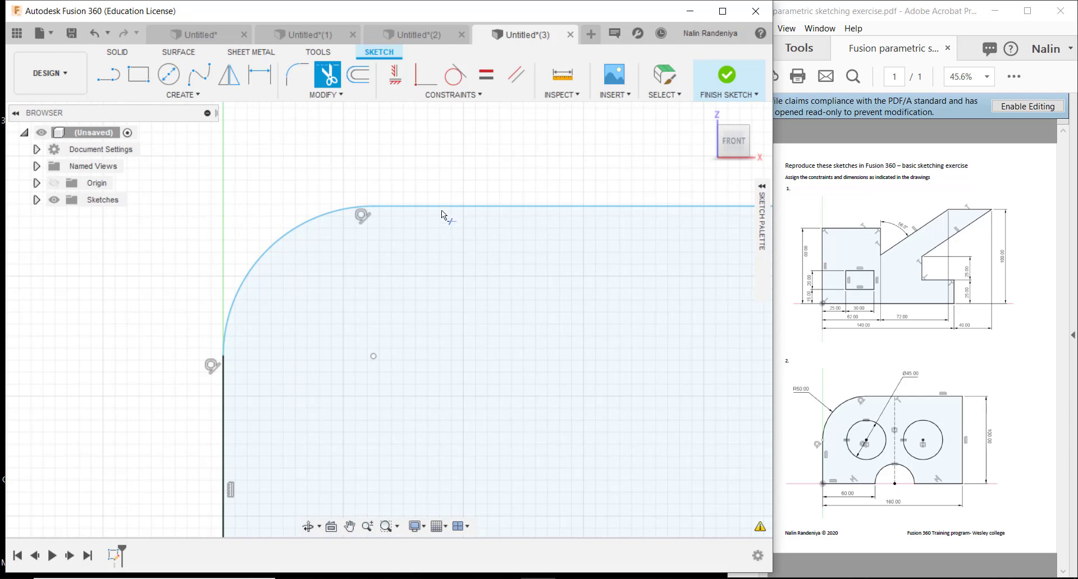
key("Escape")
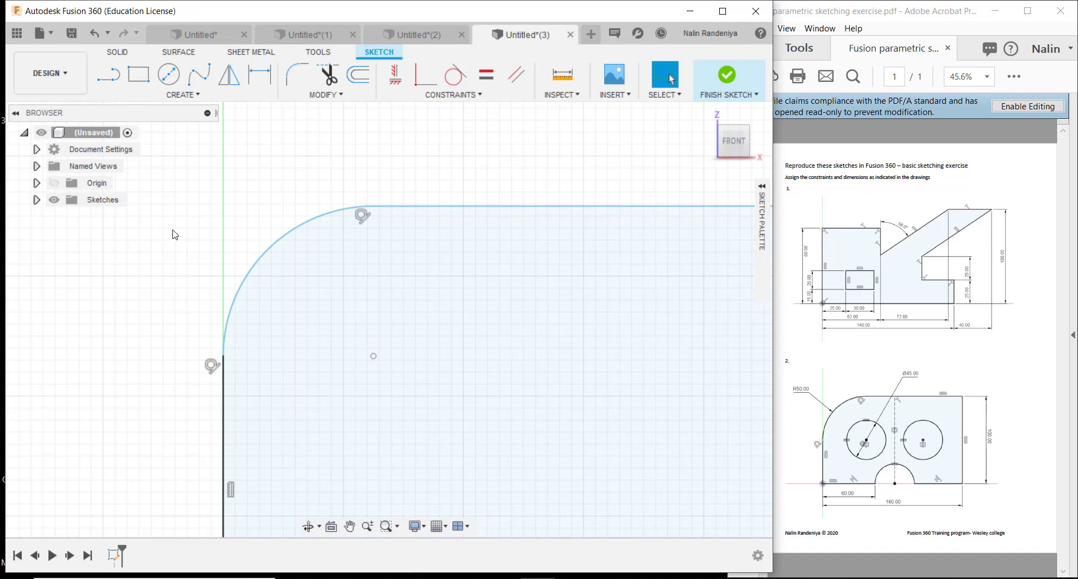
- Undo the corner trims and the two-tangent circle, restoring the plain rectangle
key("ctrl+z")
key("ctrl+z")
key("ctrl+z")
key("ctrl+z")
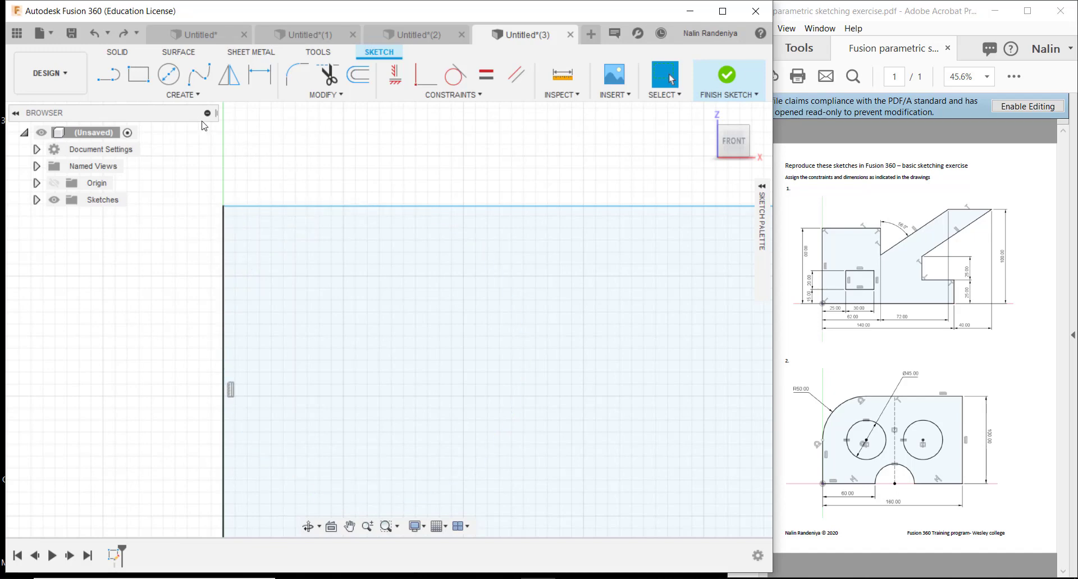
- Sketch a 3-Point Arc across the rectangle's upper-left corner, from its left edge to its top edge, bulging toward the corner
left_click(187, 97)
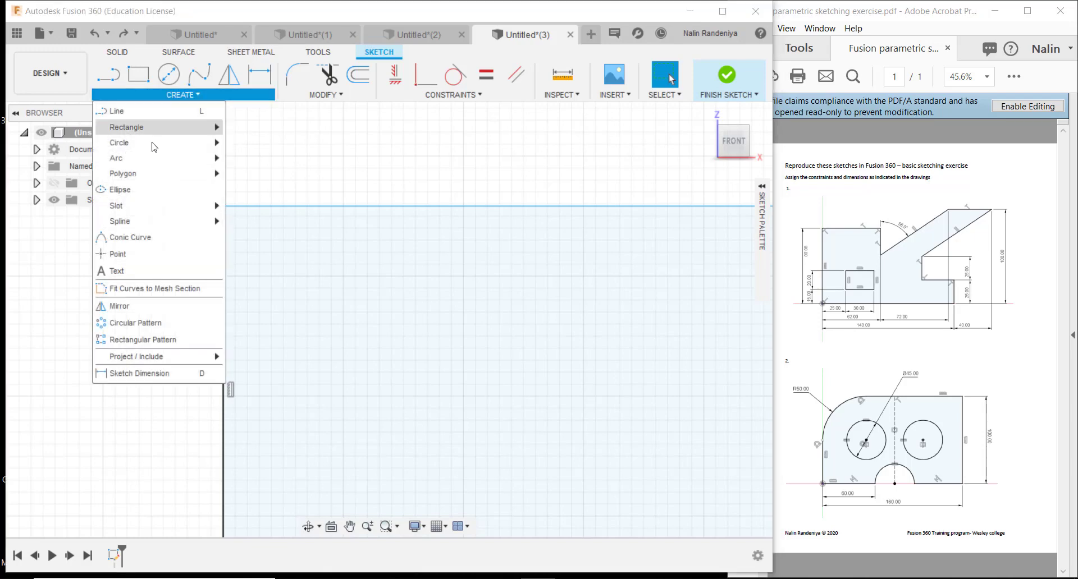
mouse_move(194, 158)
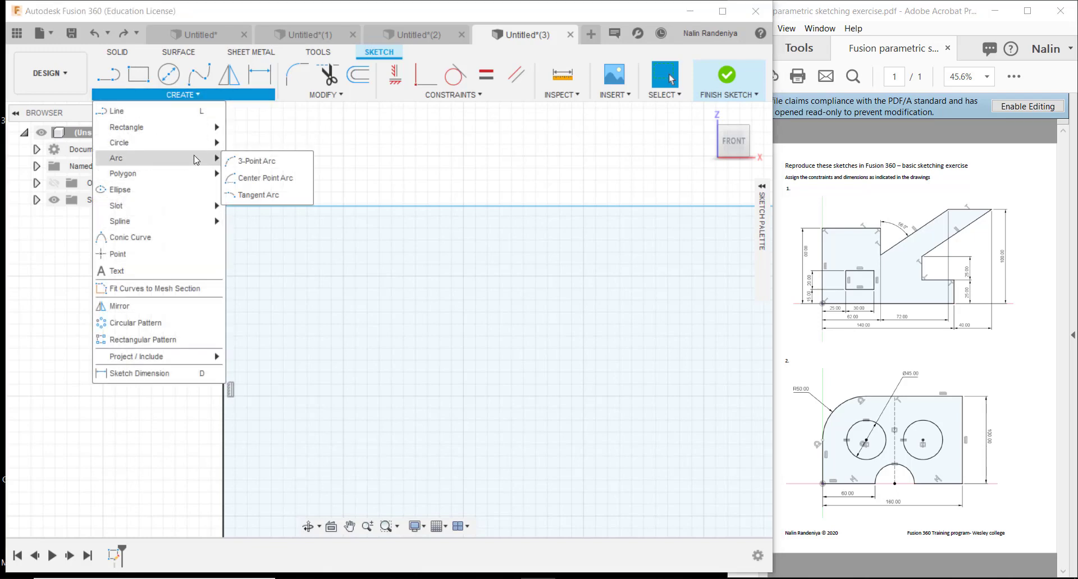
left_click(256, 163)
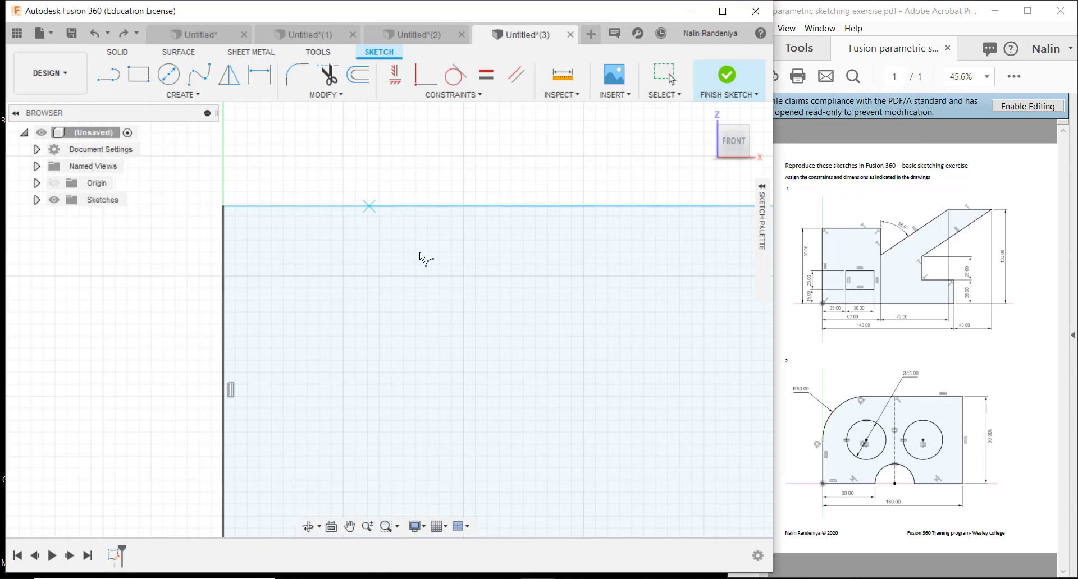
left_click(224, 358)
left_click(356, 207)
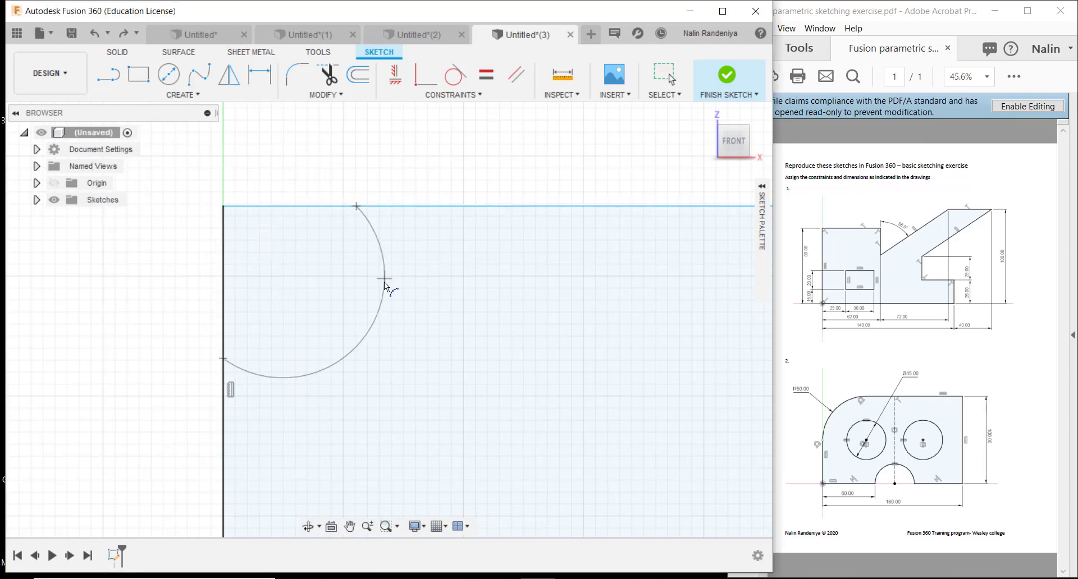
left_click(283, 234)
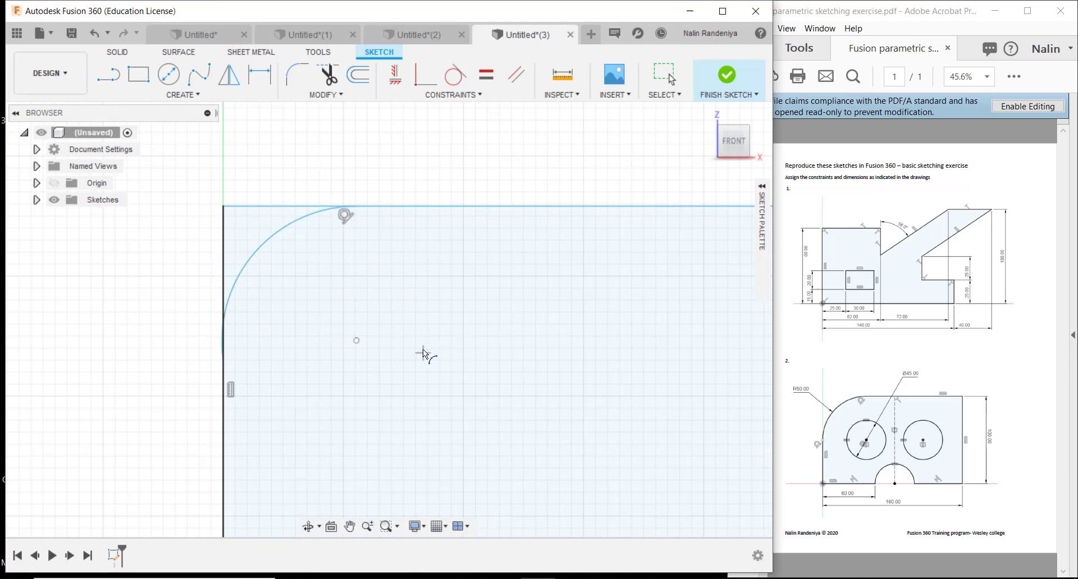
key("Escape")
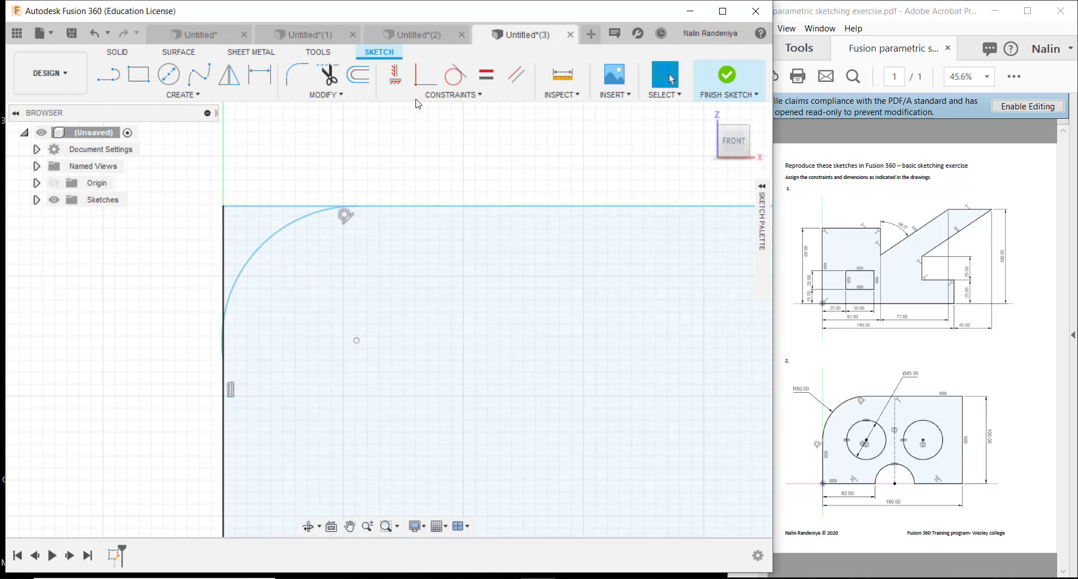
- Apply a Tangent constraint between the corner arc and the rectangle's left edge
left_click(456, 75)
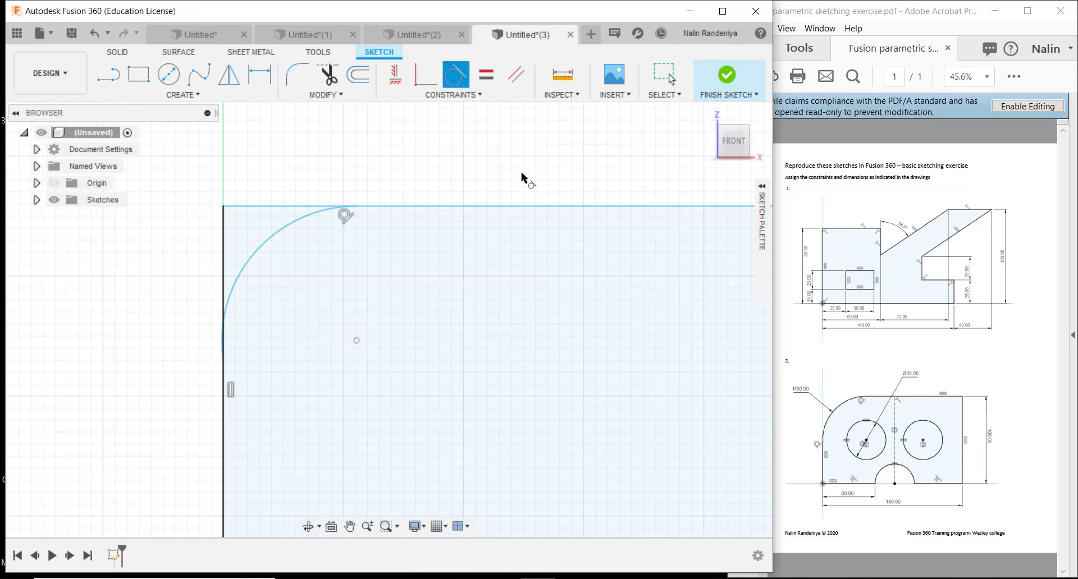
left_click(231, 290)
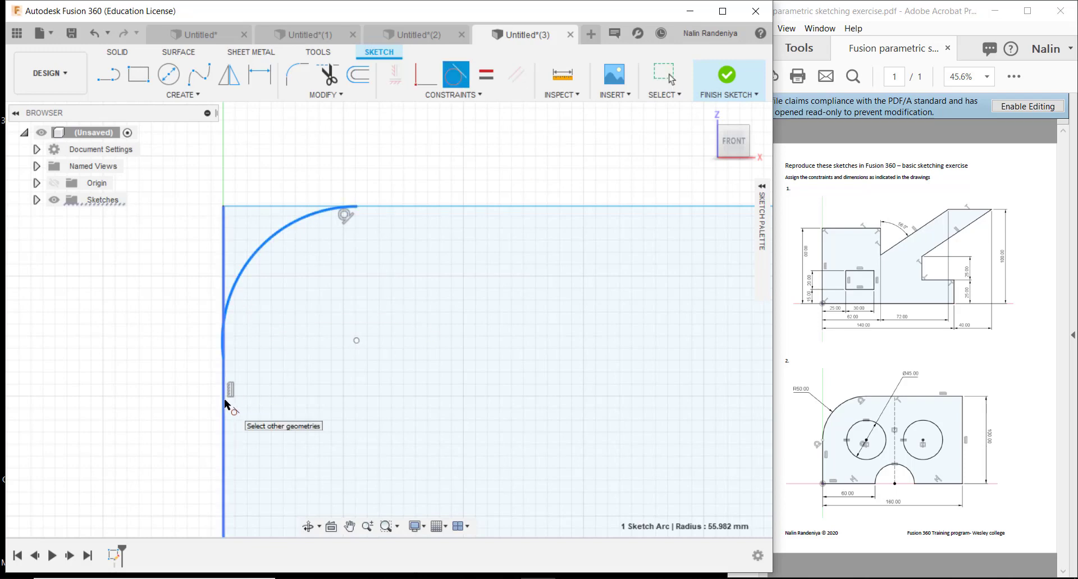
left_click(224, 398)
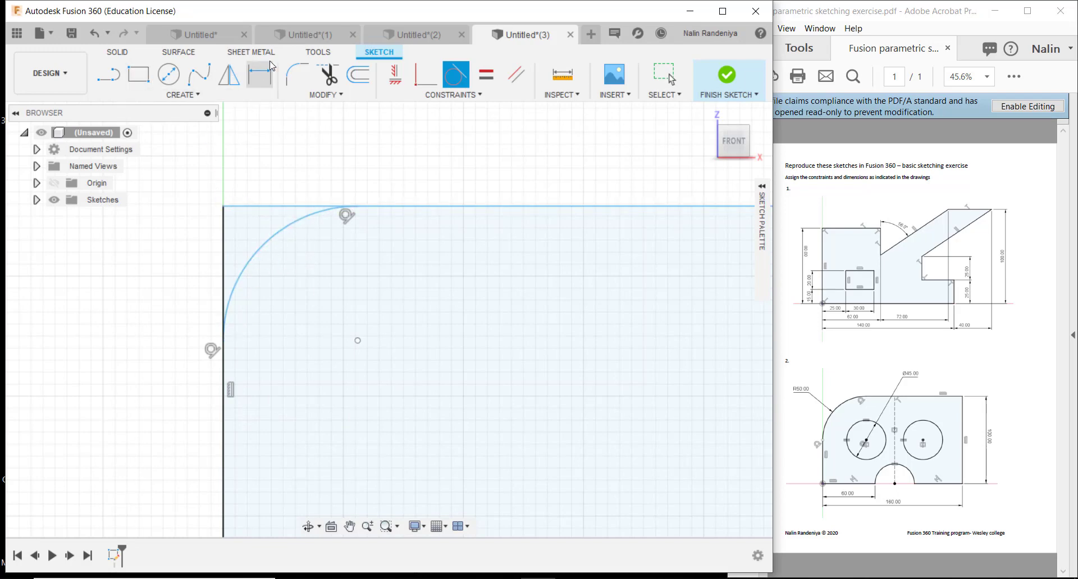
- Trim the top and left edge segments that extend beyond the corner arc
left_click(327, 74)
left_click(258, 208)
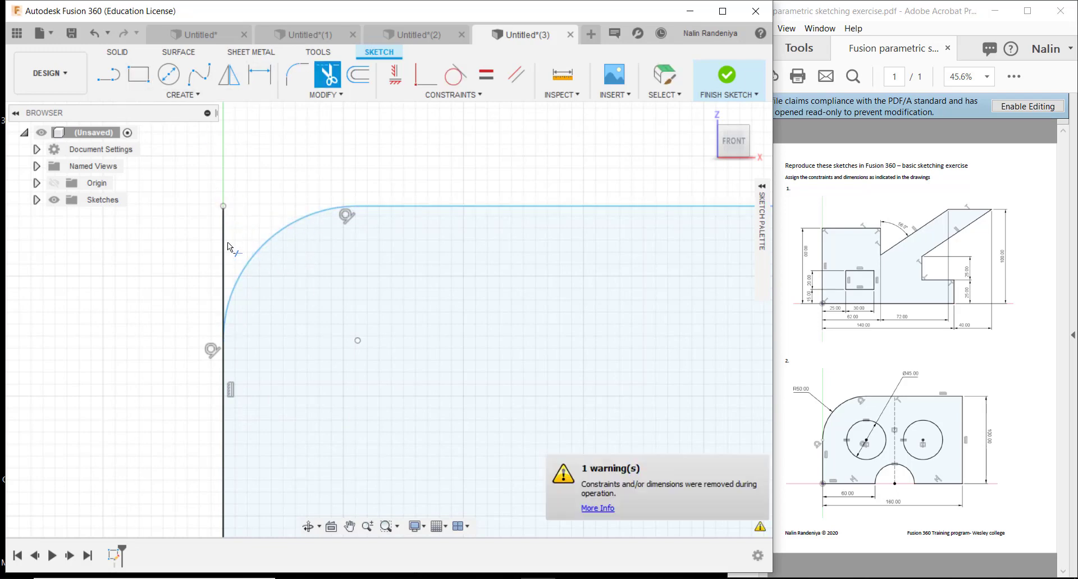
left_click(228, 242)
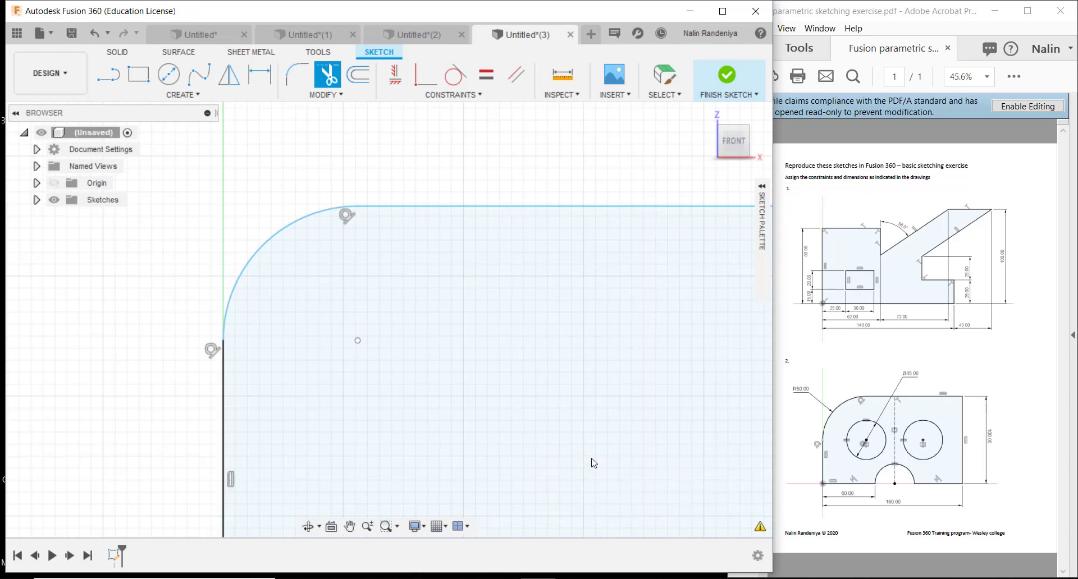
key("Escape")
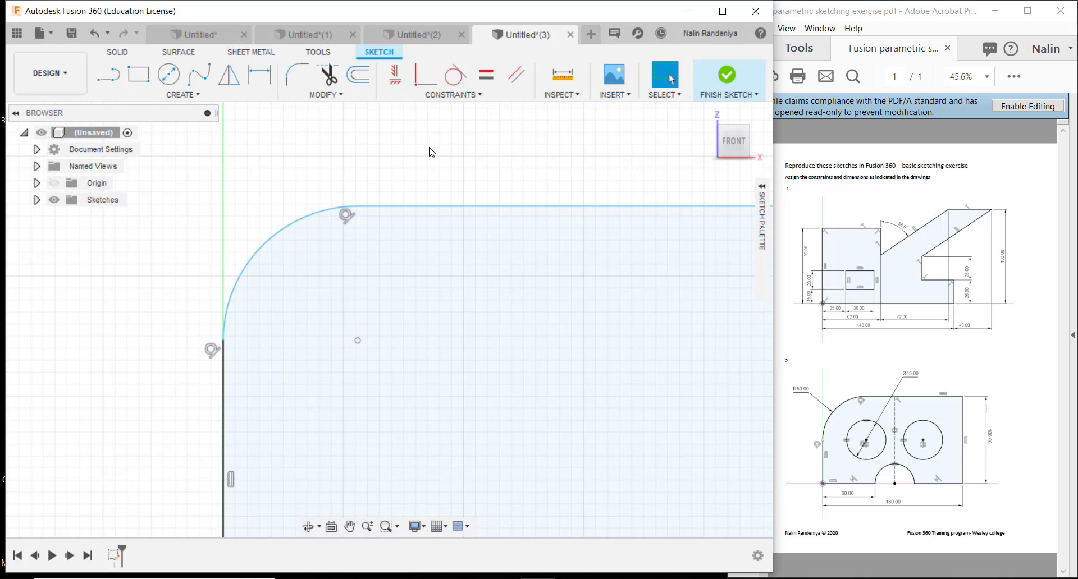
- Undo the trims, the tangent constraint and the corner arc to restore the square corner
key("ctrl+z")
key("ctrl+z")
key("ctrl+z")
key("ctrl+z")
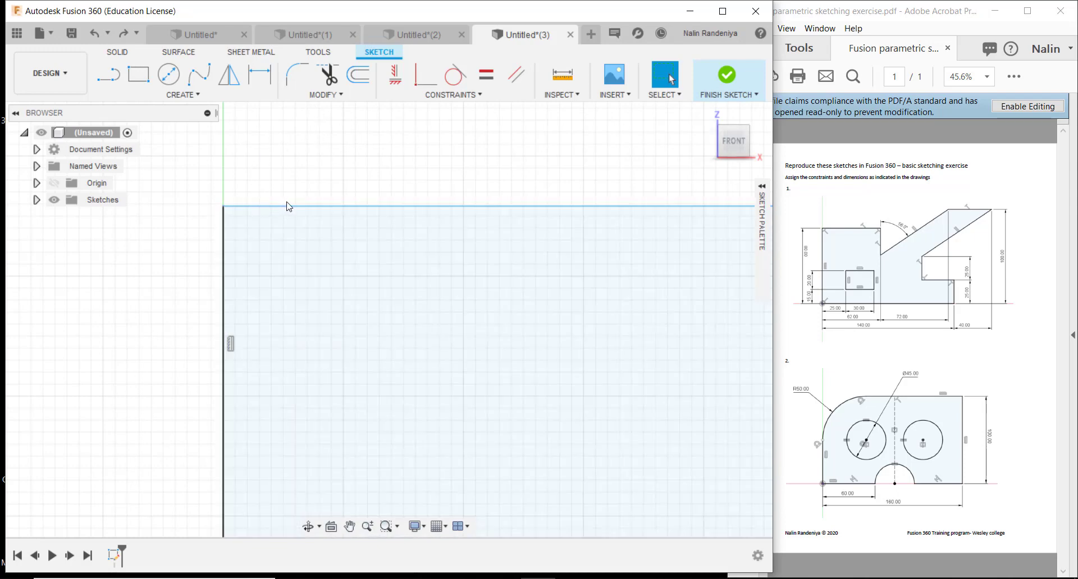
- Fillet the rectangle's upper-left corner between its top and left edges with a 50 mm radius
left_click(324, 209)
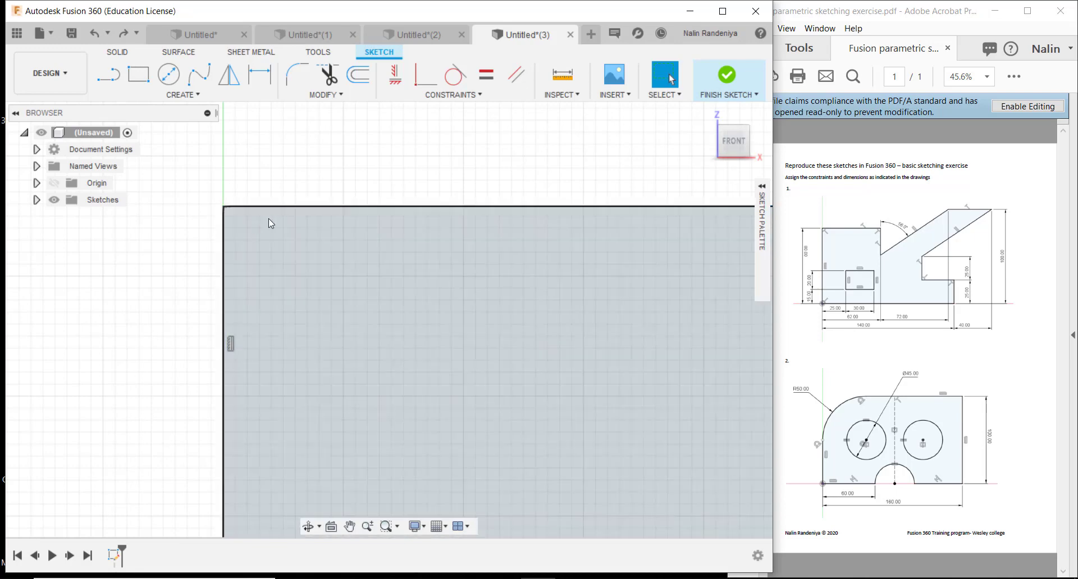
left_click(292, 77)
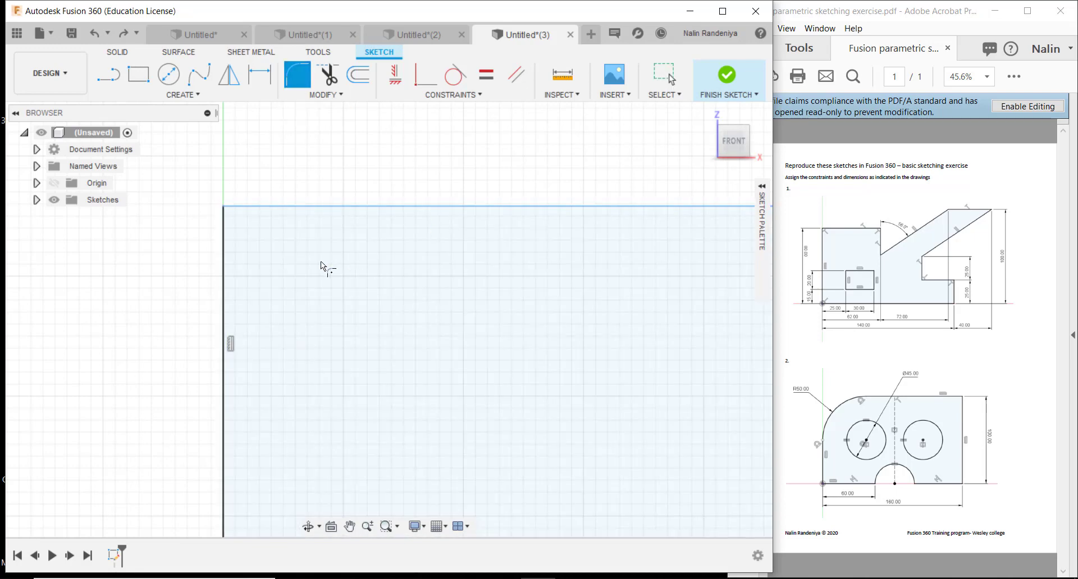
left_click(291, 205)
left_click(220, 272)
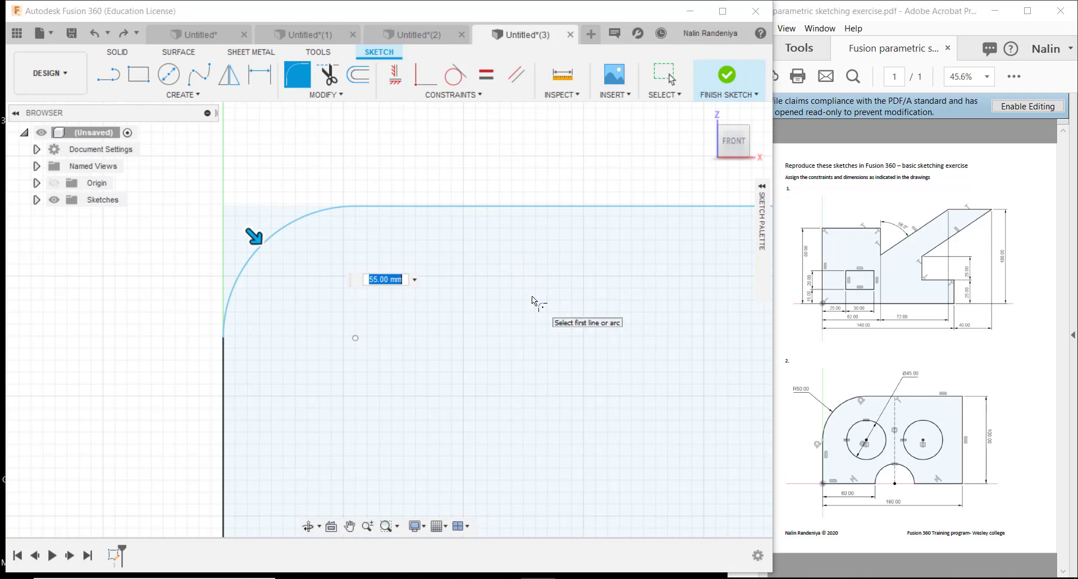
type("50")
key("Return")
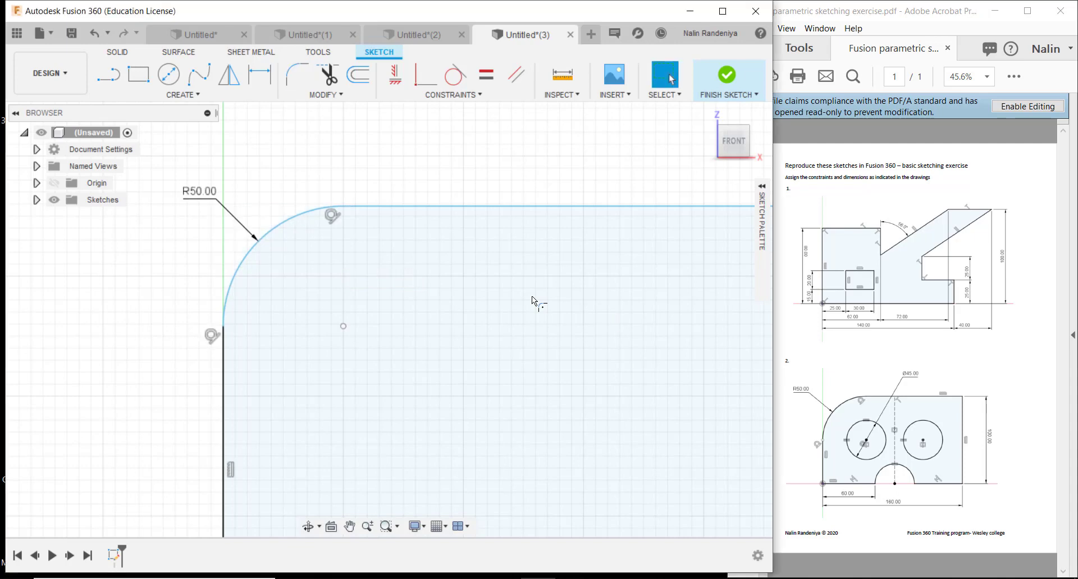
- Dimension the plate's right edge to a height of 100 mm and move that edge inward to shorten the plate
scroll(284, 339, "down", 5)
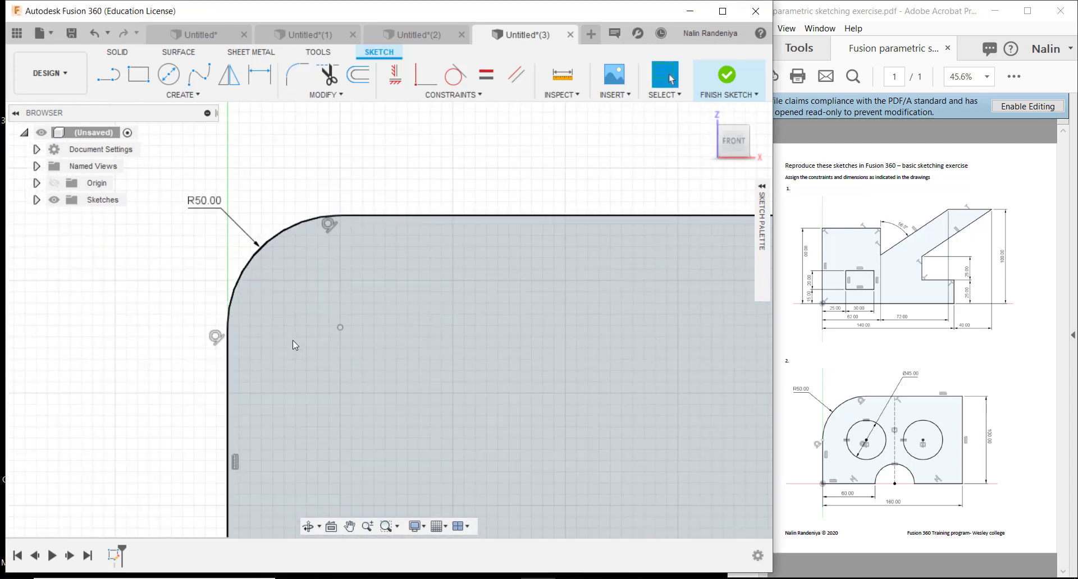
scroll(292, 340, "up", 2)
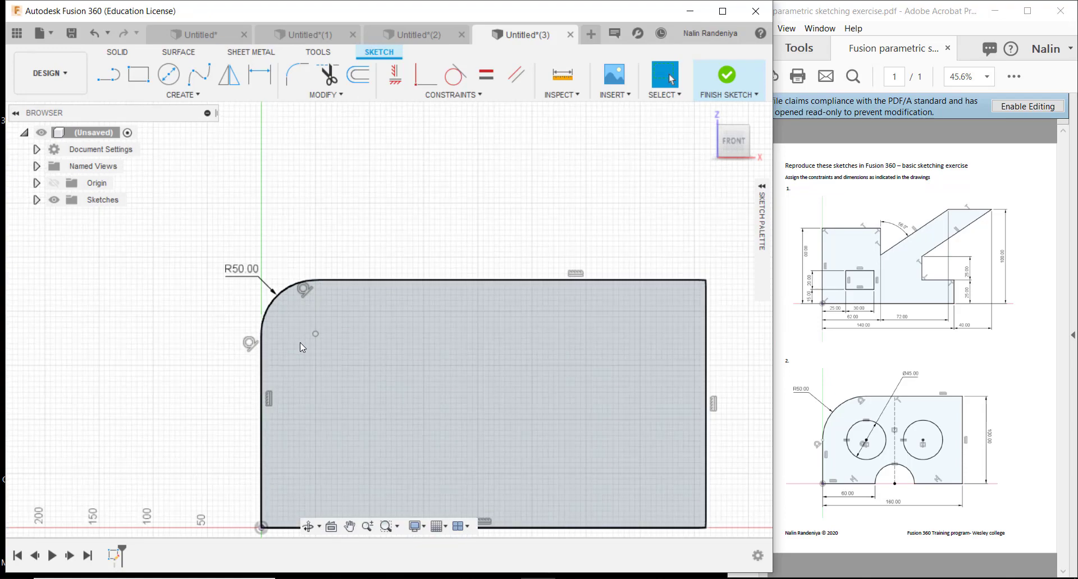
scroll(302, 342, "down", 3)
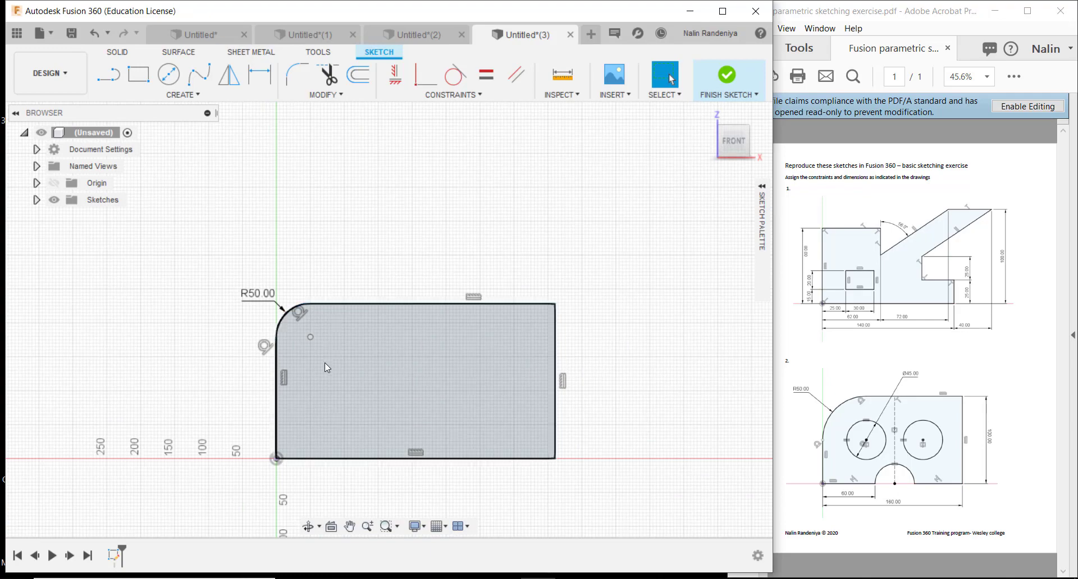
scroll(324, 363, "down", 2)
scroll(326, 360, "up", 4)
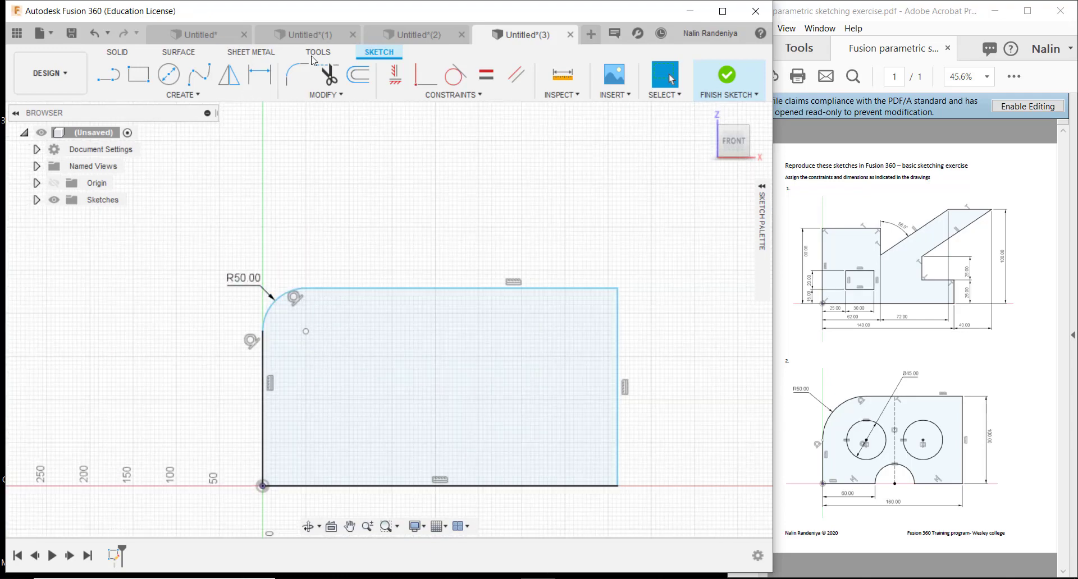
left_click(252, 78)
left_click(618, 352)
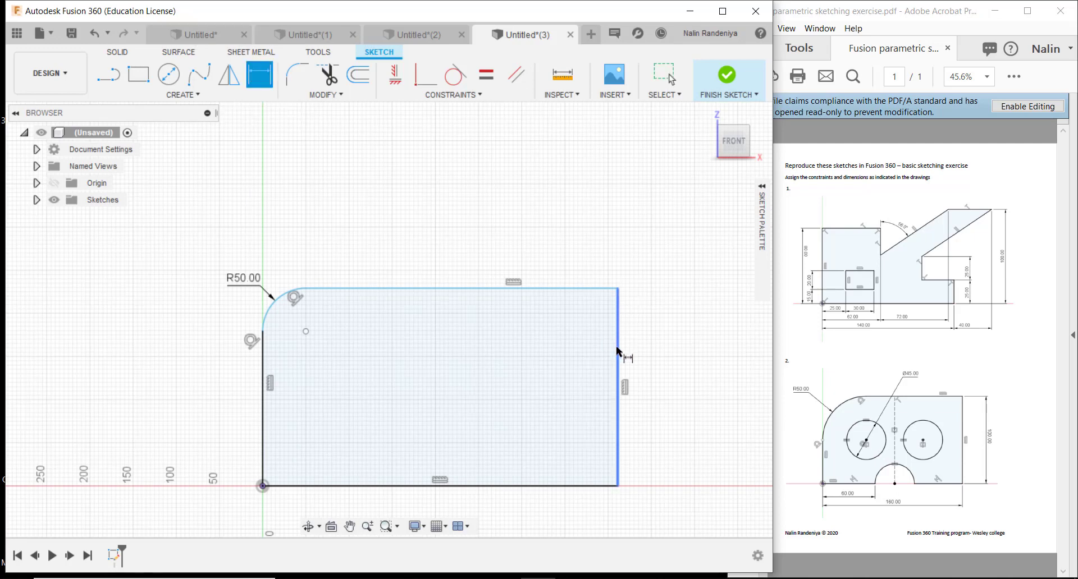
left_click(684, 366)
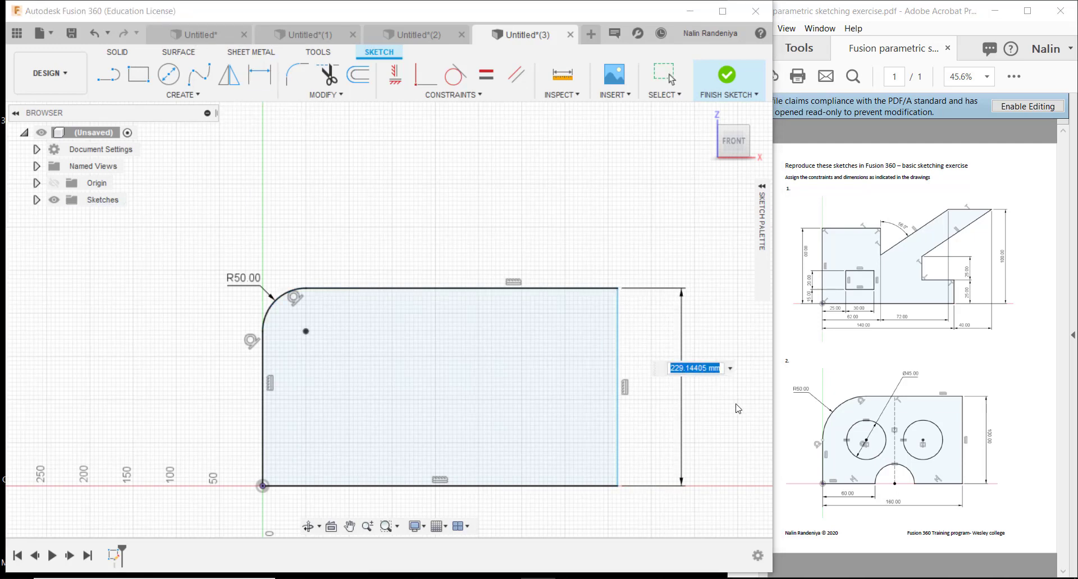
type("100")
key("Return")
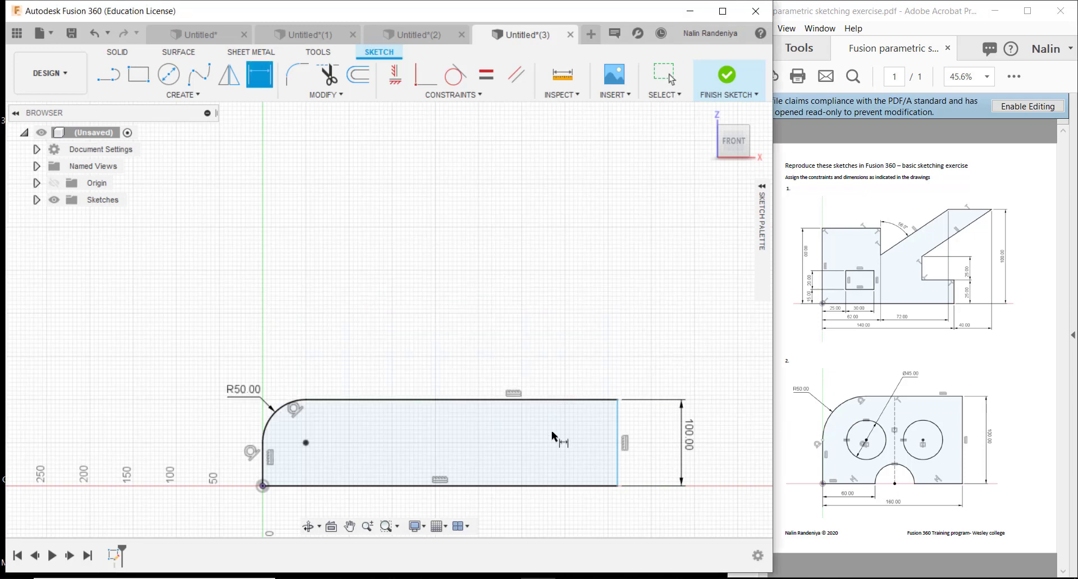
key("Escape")
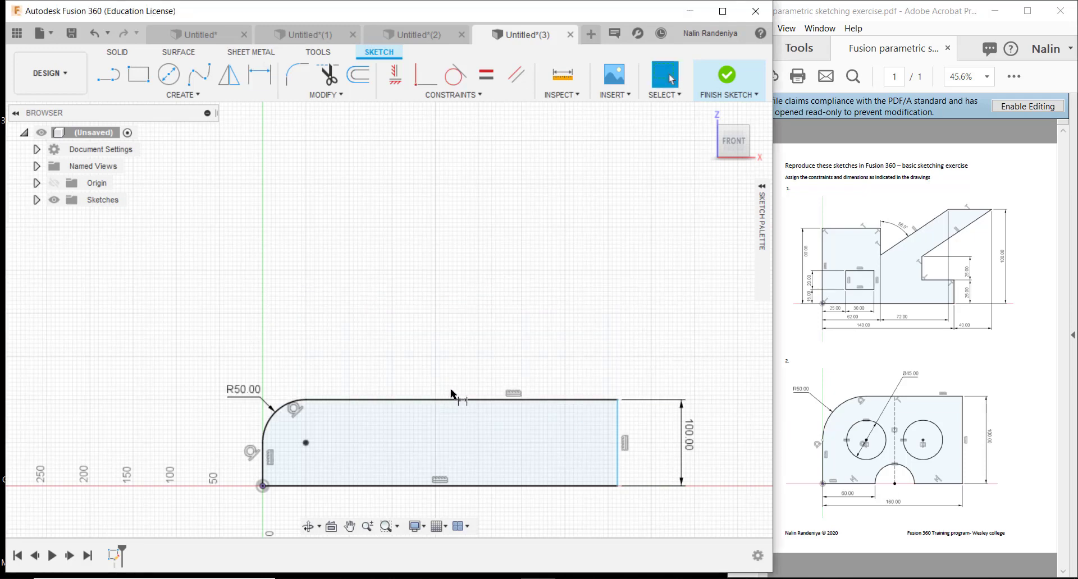
left_click_drag(619, 429, 449, 437)
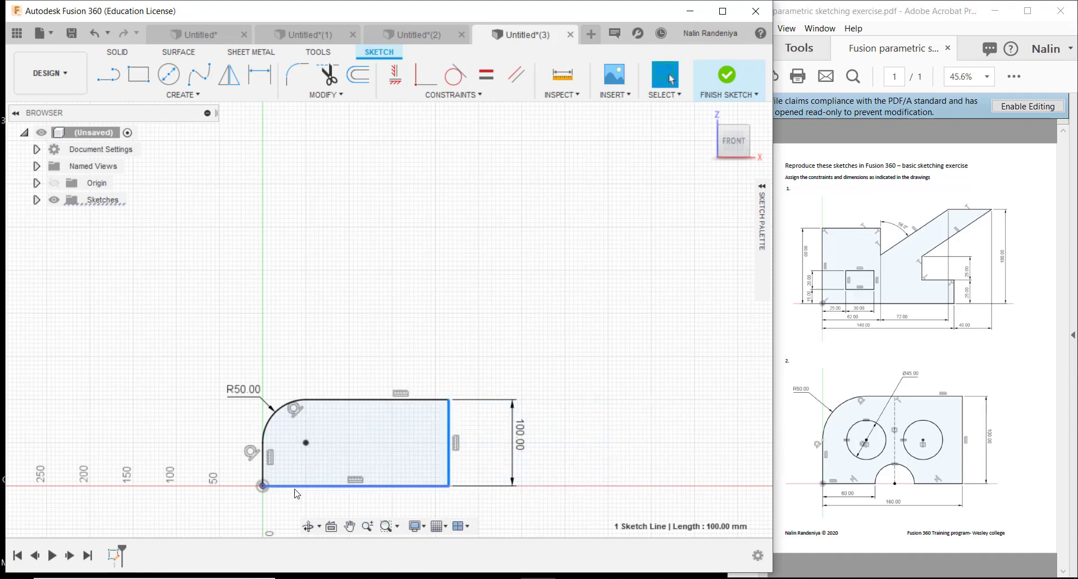
scroll(295, 494, "down", 3)
scroll(296, 496, "up", 3)
scroll(303, 392, "up", 3)
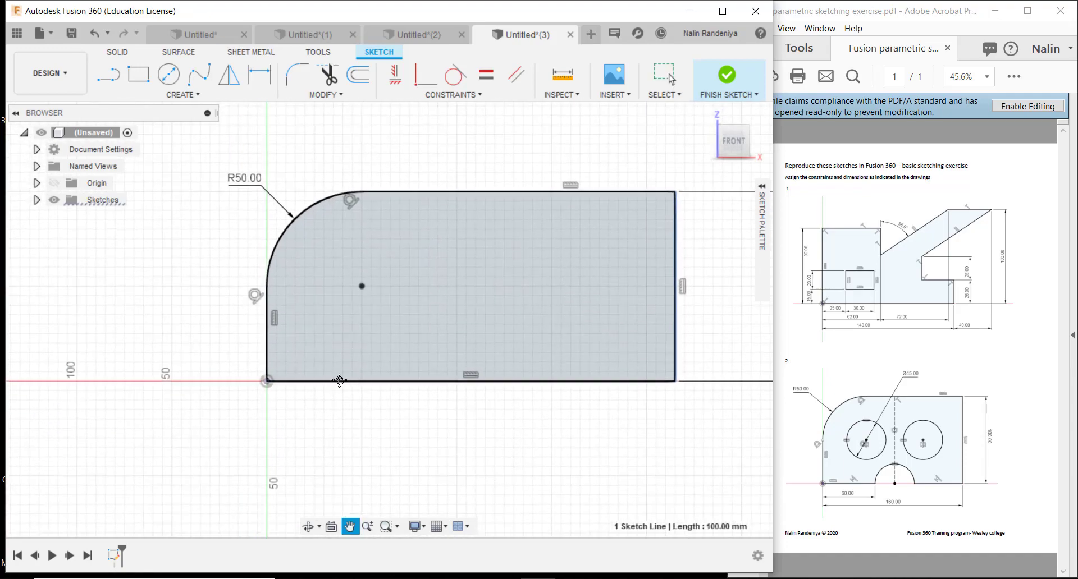
scroll(303, 392, "up", 1)
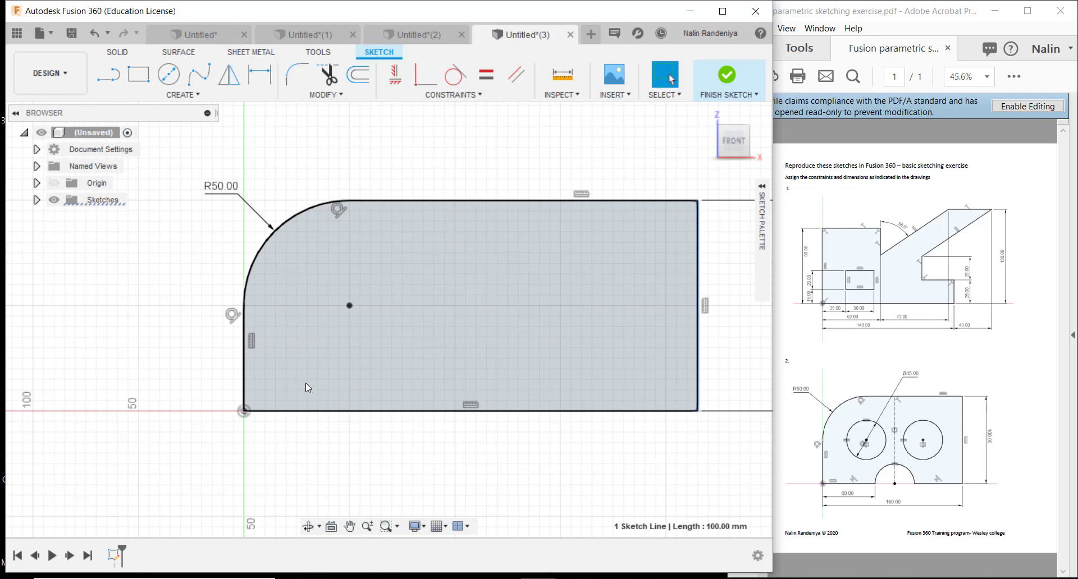
scroll(314, 322, "up", 1)
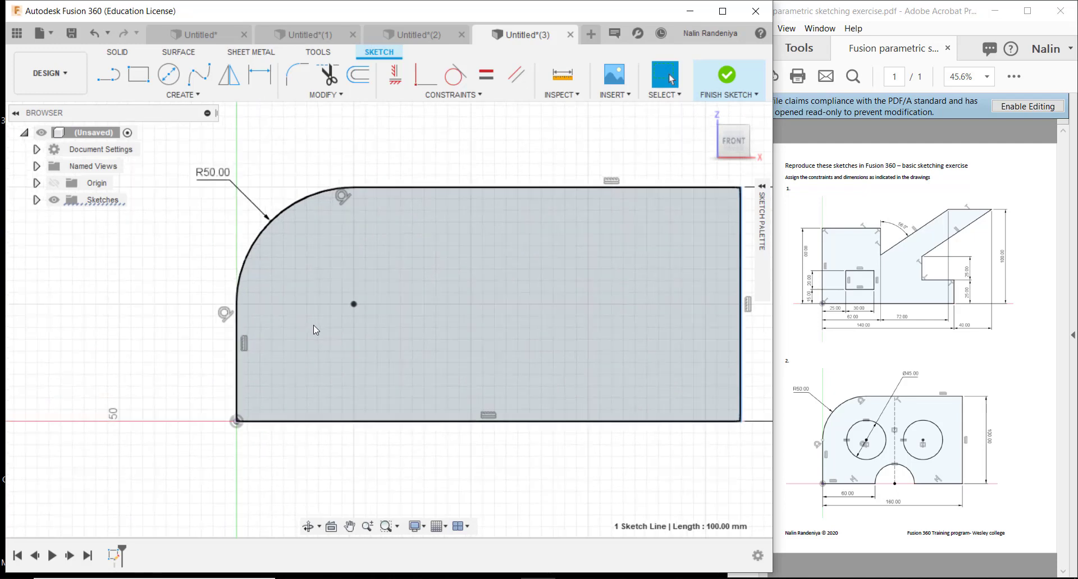
scroll(314, 323, "down", 2)
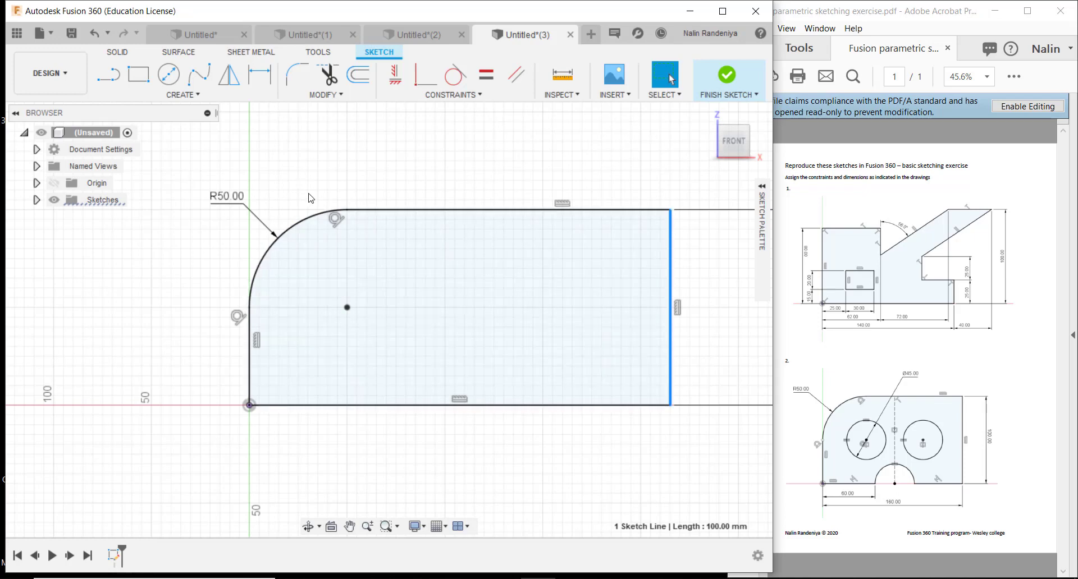
middle_click_drag(145, 292, 161, 310)
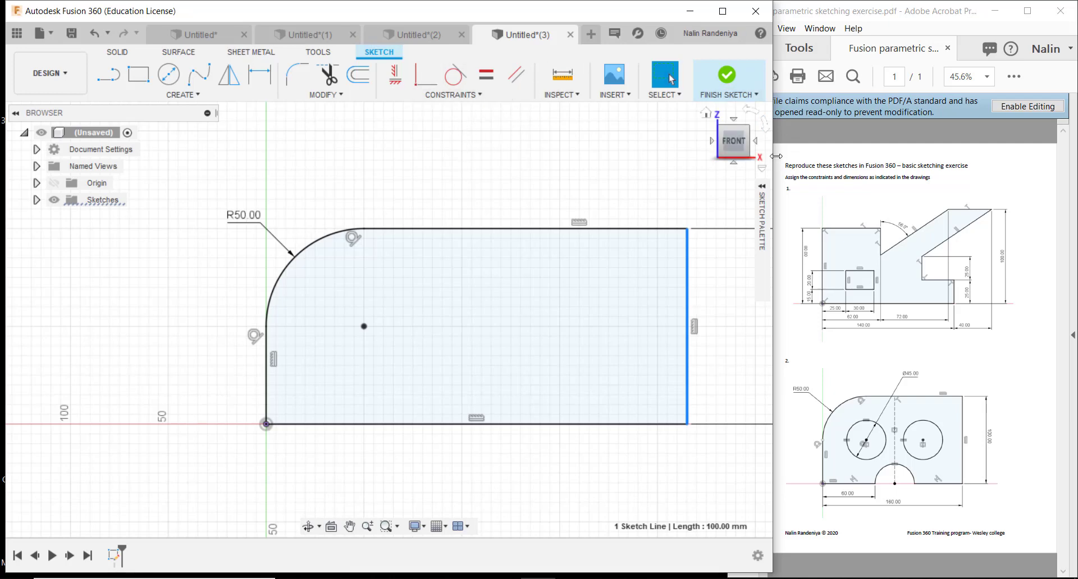
- Examine sketch 2 in the exercise PDF in Adobe Acrobat, then move the PDF aside and maximize the Fusion 360 window
mouse_move(777, 156)
left_mouse_down()
mouse_move(865, 164)
mouse_move(758, 170)
left_mouse_up()
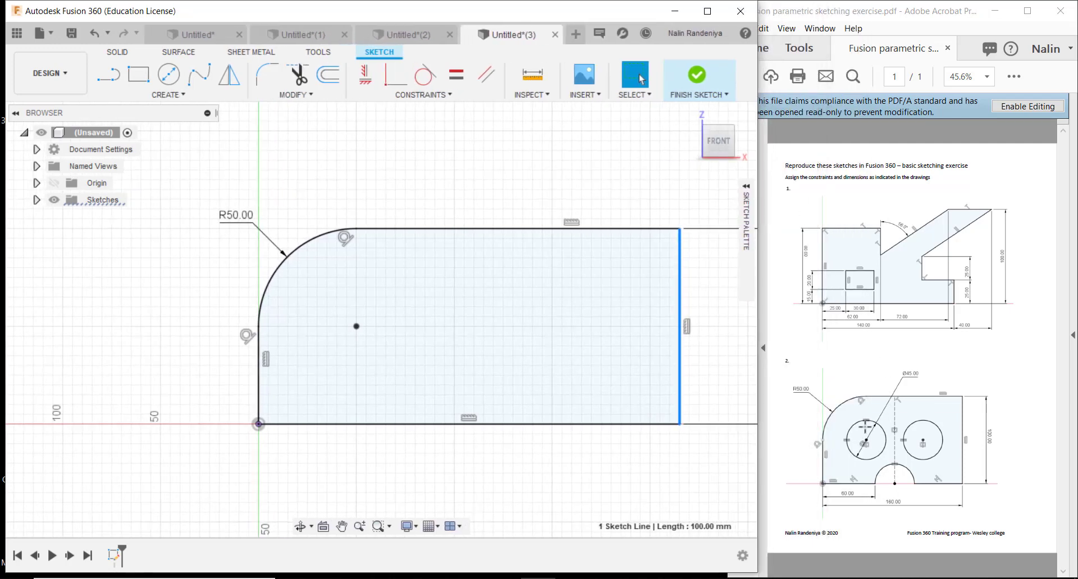
mouse_move(764, 257)
left_mouse_down()
mouse_move(848, 262)
mouse_move(727, 261)
left_mouse_up()
mouse_move(923, 14)
left_mouse_down()
mouse_move(561, 44)
mouse_move(592, 15)
mouse_move(668, 14)
left_mouse_up()
scroll(480, 253, "down", 8)
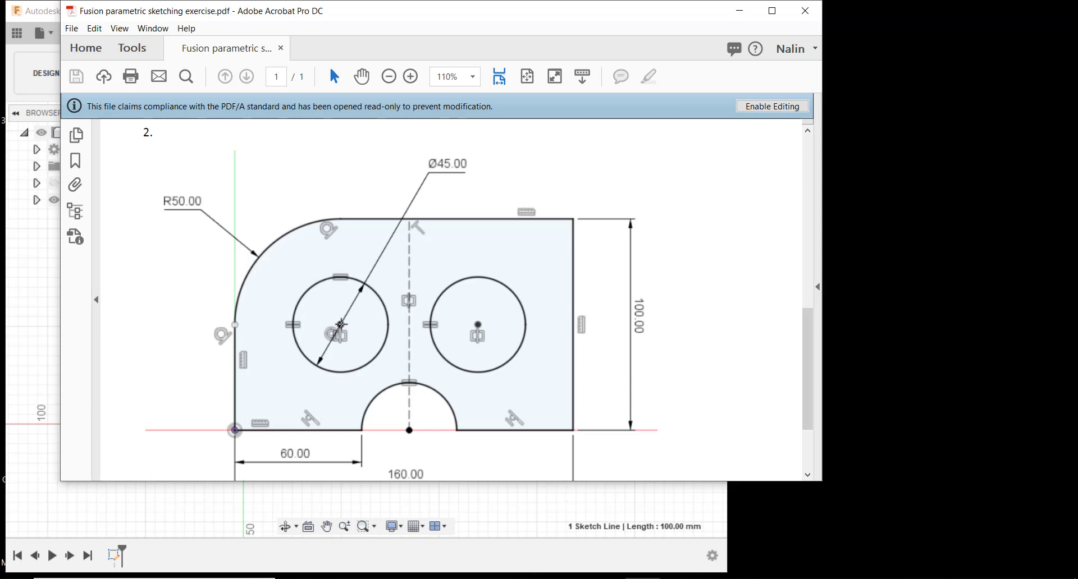
left_click_drag(616, 13, 1077, 22)
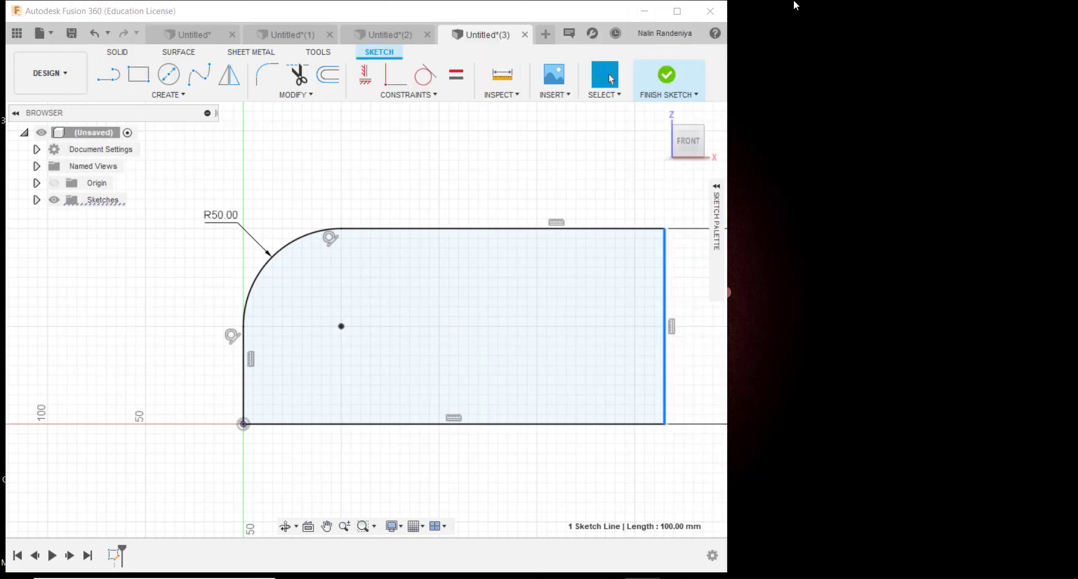
left_click(677, 11)
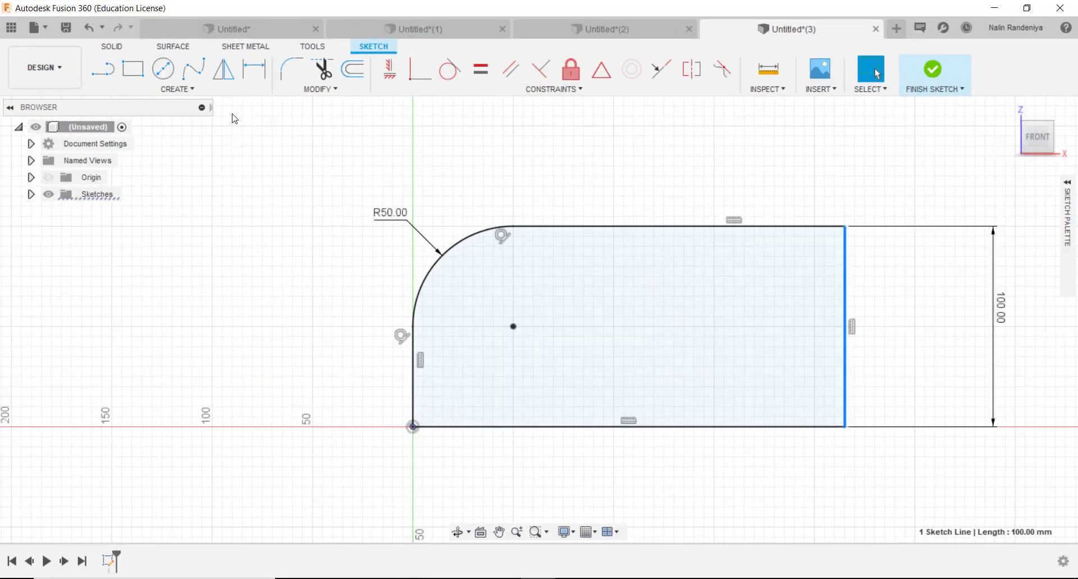
- Sketch two circles inside the plate, the left one about 63 mm in diameter and a larger one beside it
left_click(163, 68)
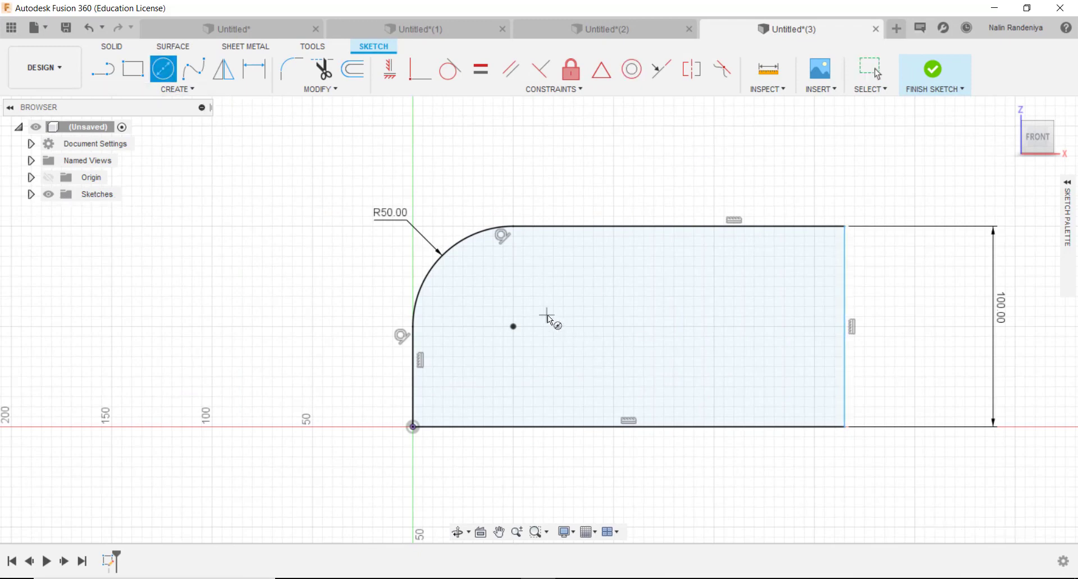
left_click(565, 321)
left_click(588, 382)
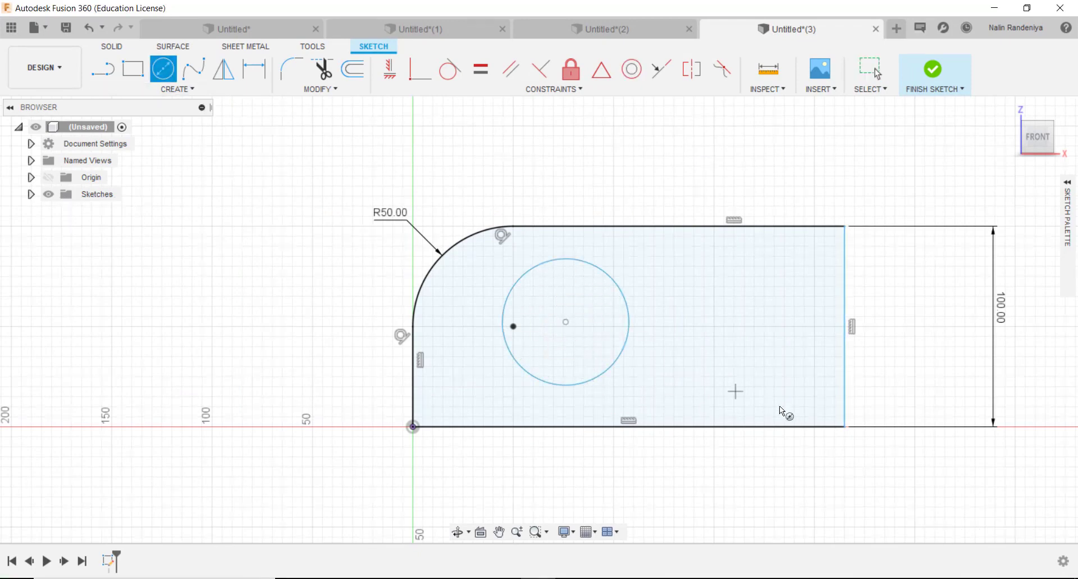
left_click(726, 322)
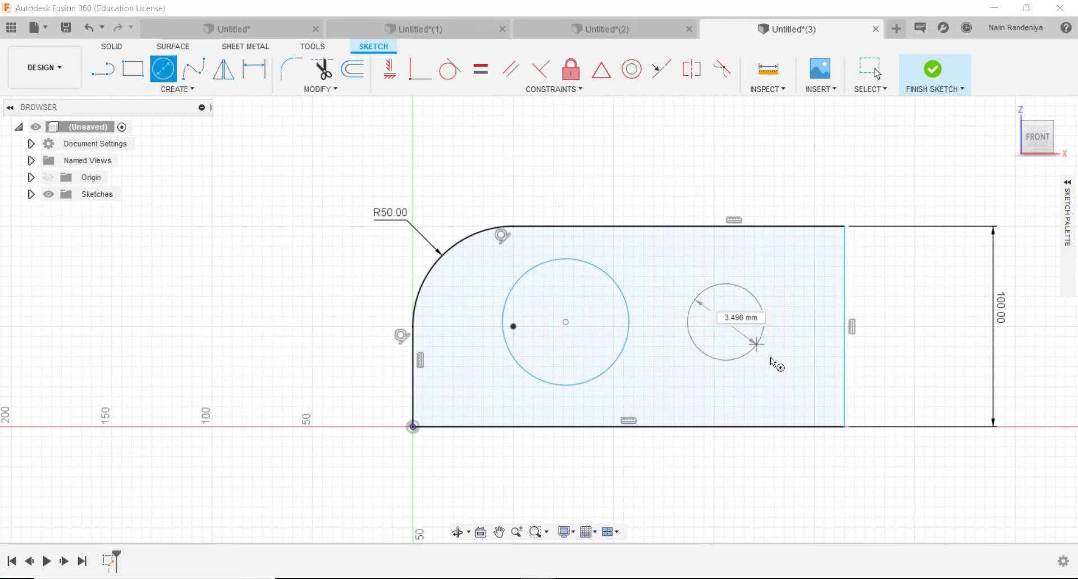
left_click(763, 386)
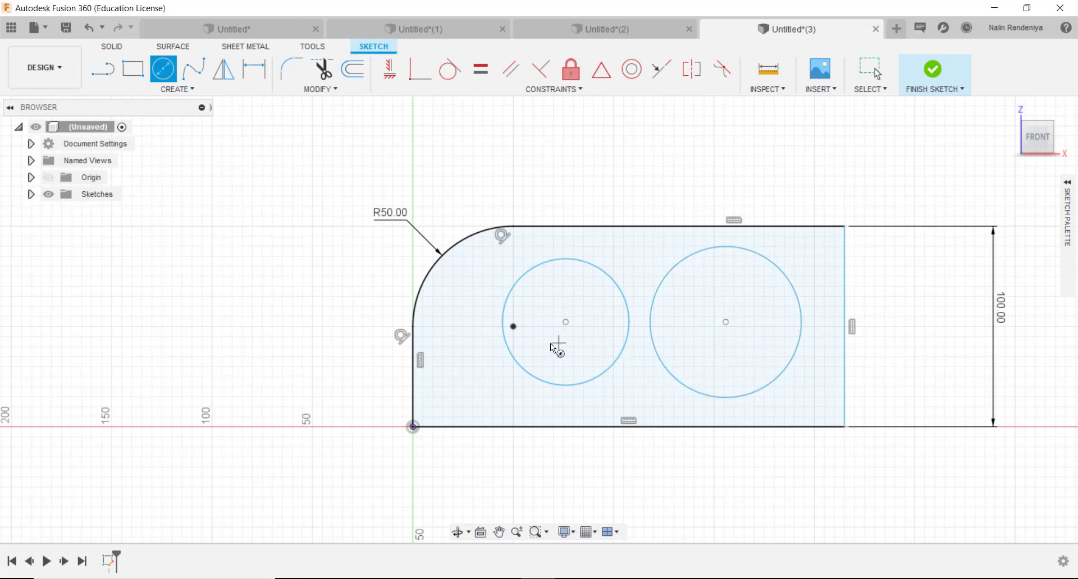
key("Escape")
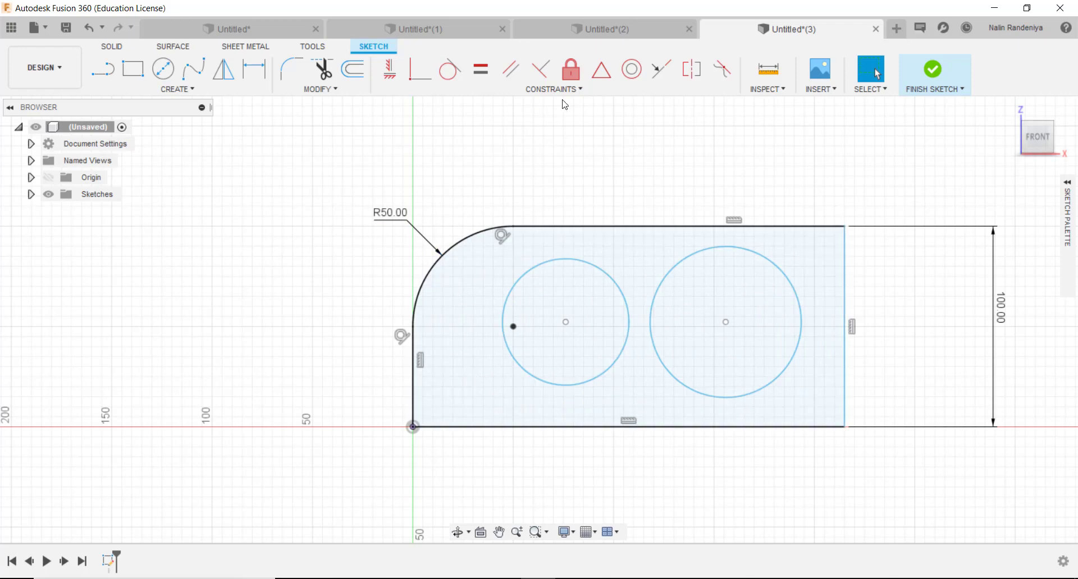
- Make the left circle concentric with the plate's rounded corner arc
left_click(627, 72)
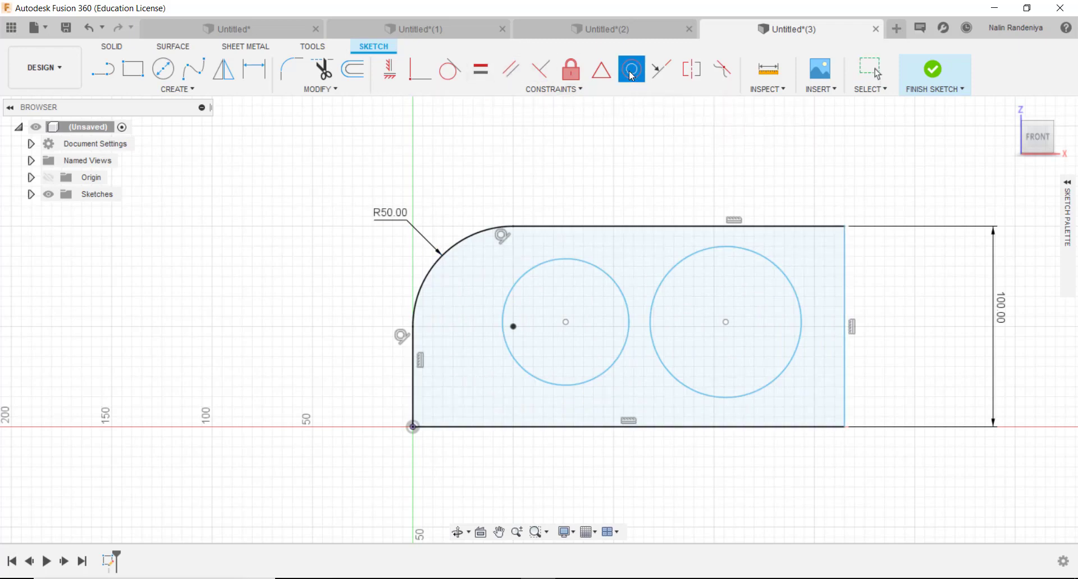
left_click(428, 271)
left_click(537, 265)
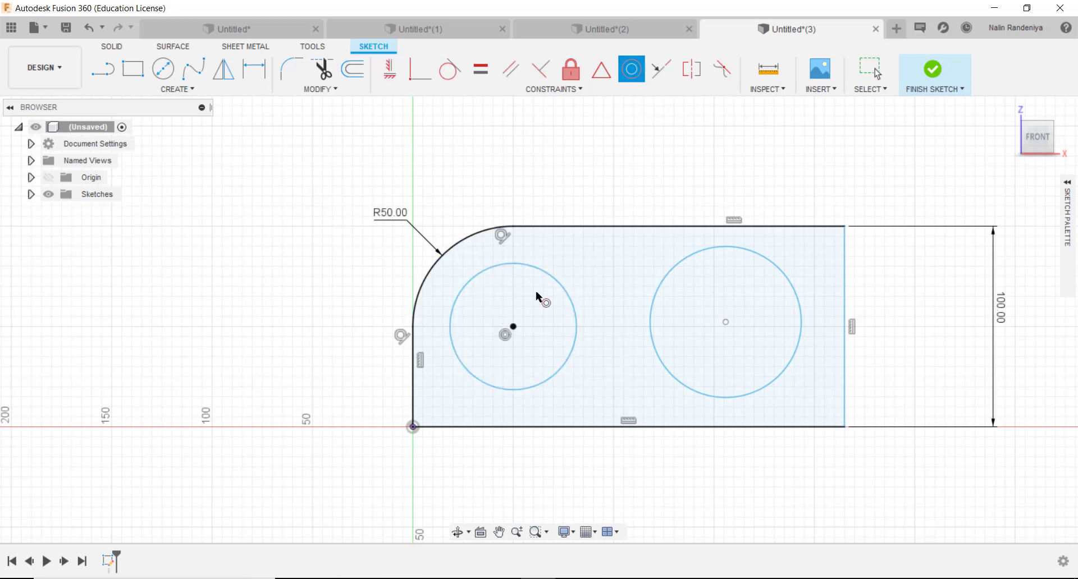
- Apply an Equal constraint between the left and right circles so they share the same diameter
scroll(674, 358, "down", 2)
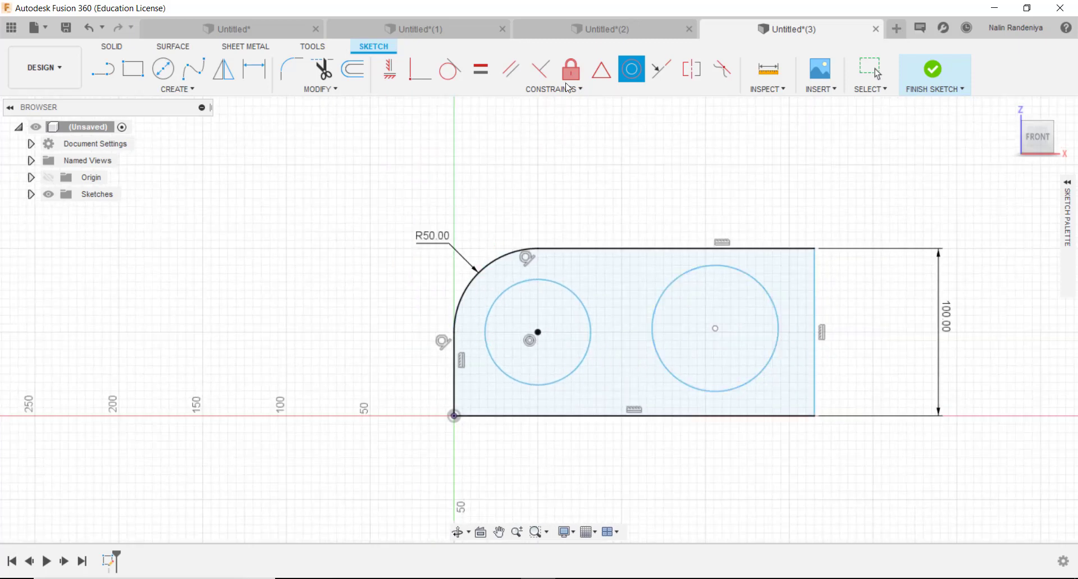
left_click(511, 68)
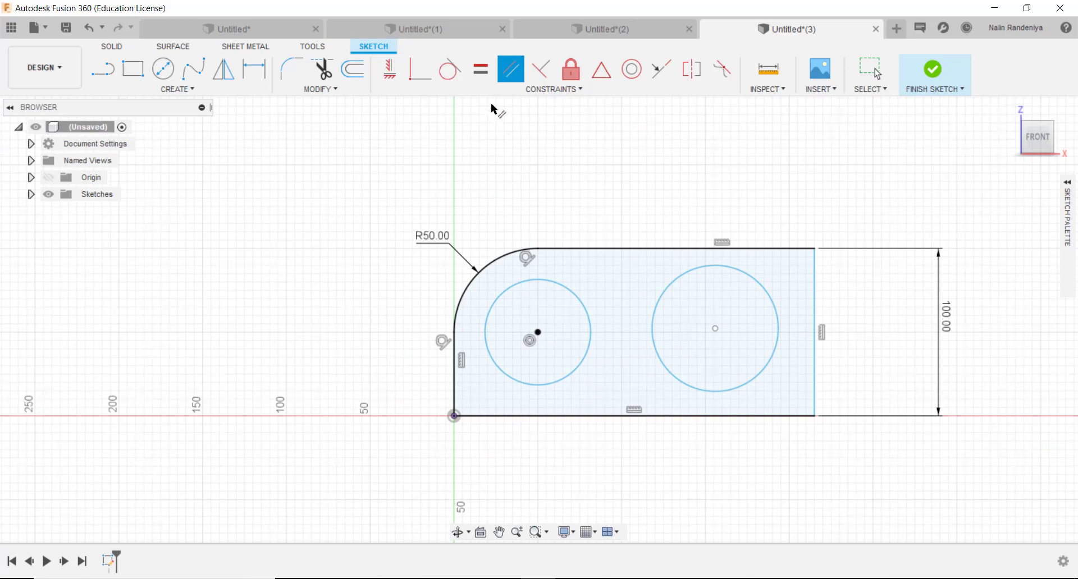
left_click(481, 69)
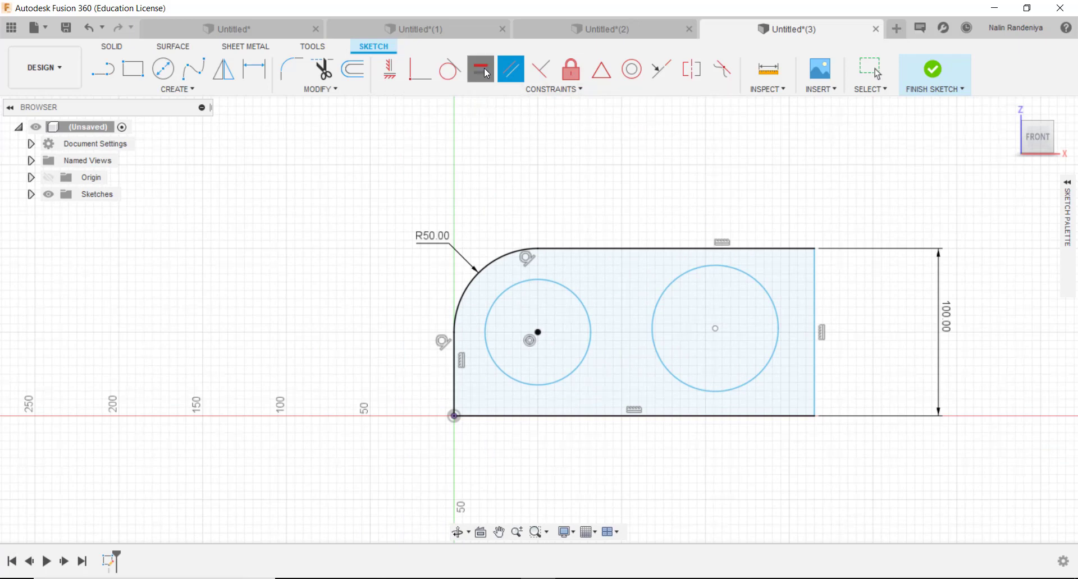
left_click(563, 289)
left_click(730, 268)
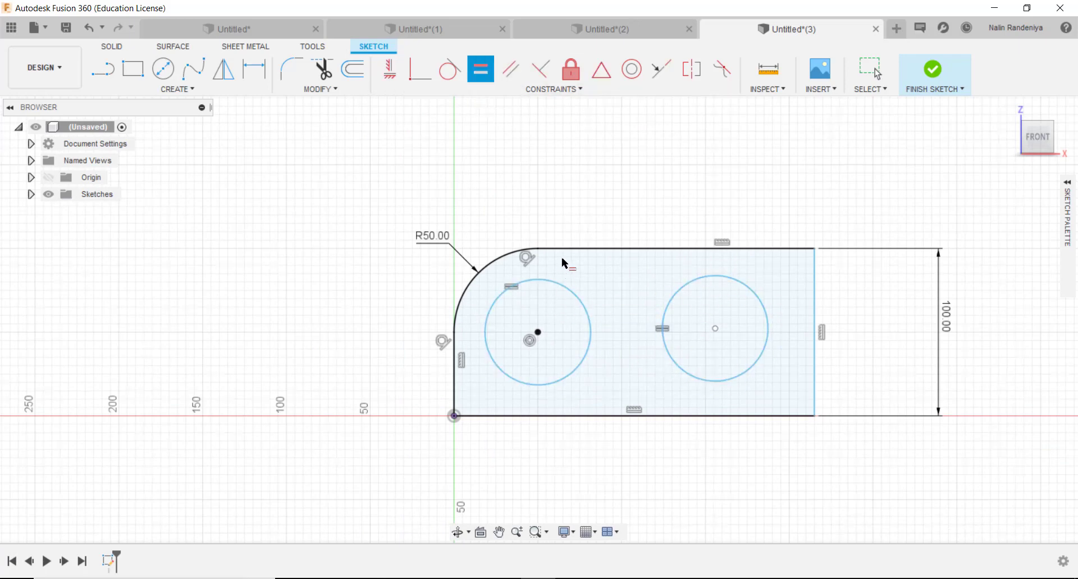
- Dimension the left circle with a diameter of 45 mm
left_click(249, 77)
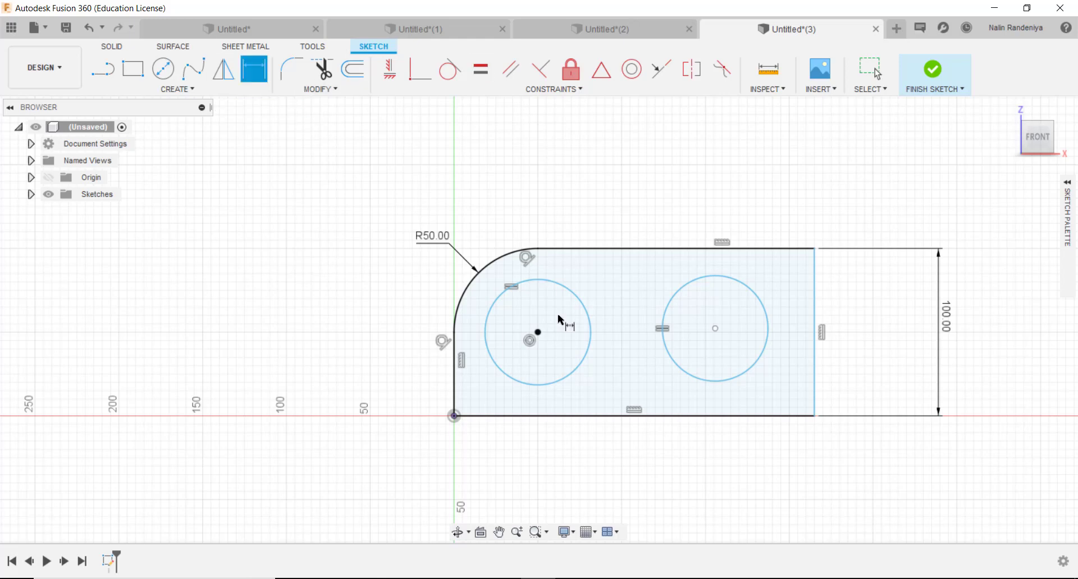
left_click(539, 283)
left_click(598, 204)
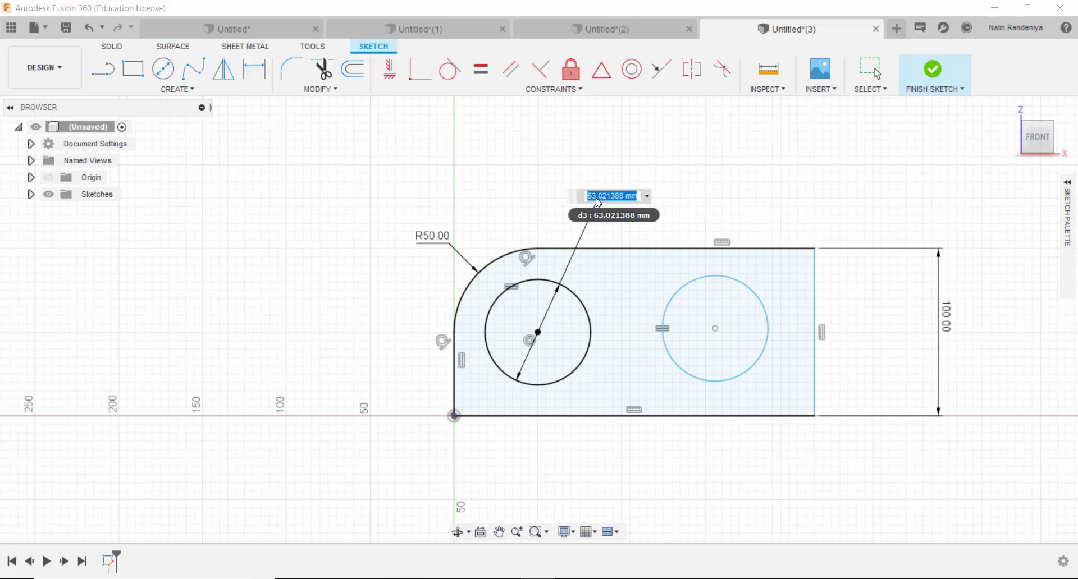
type("45")
key("Return")
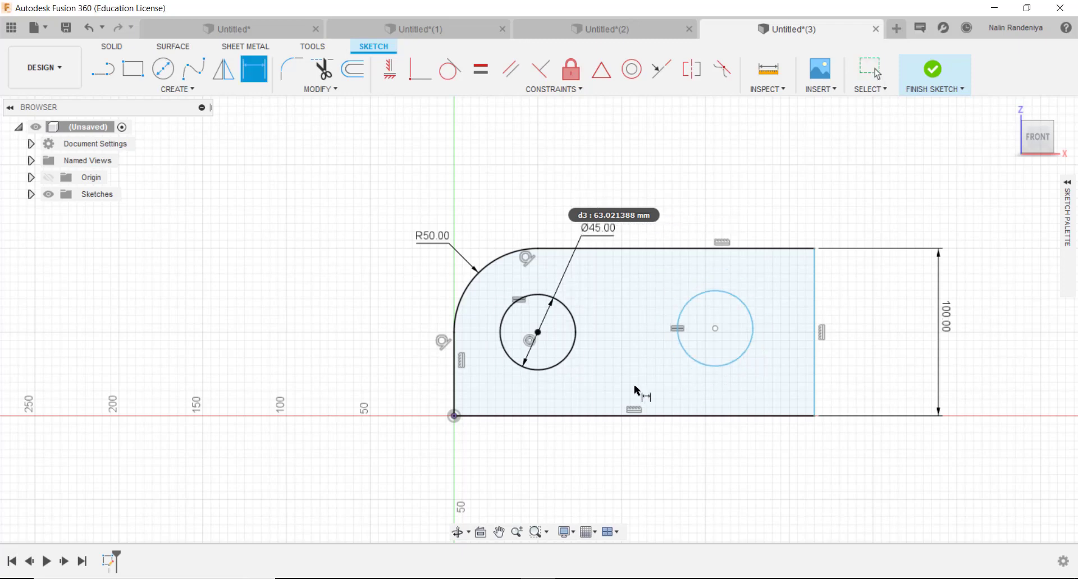
- Switch to the exercise PDF in Adobe Acrobat and examine sketch 2's dashed centre line, symmetry constraints and lower dimensions
key("alt+Tab")
left_click_drag(1043, 162, 563, 19)
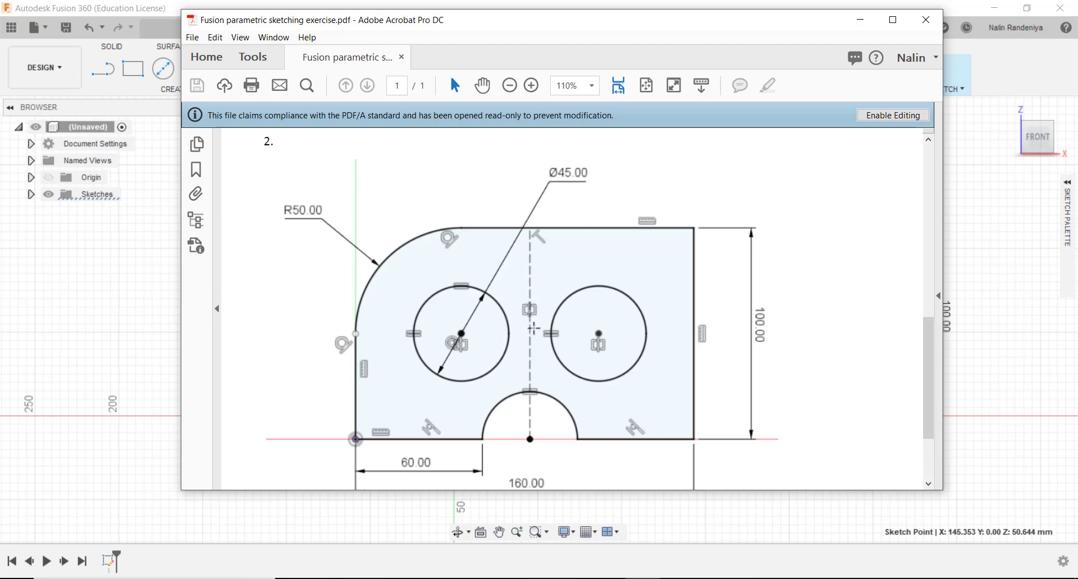
scroll(528, 386, "down", 2)
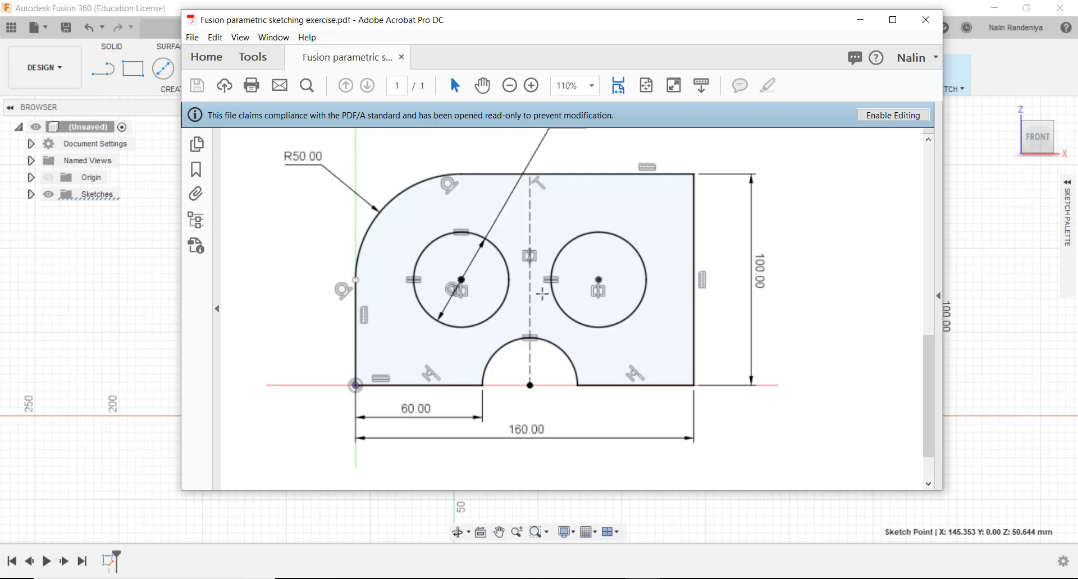
left_click(860, 19)
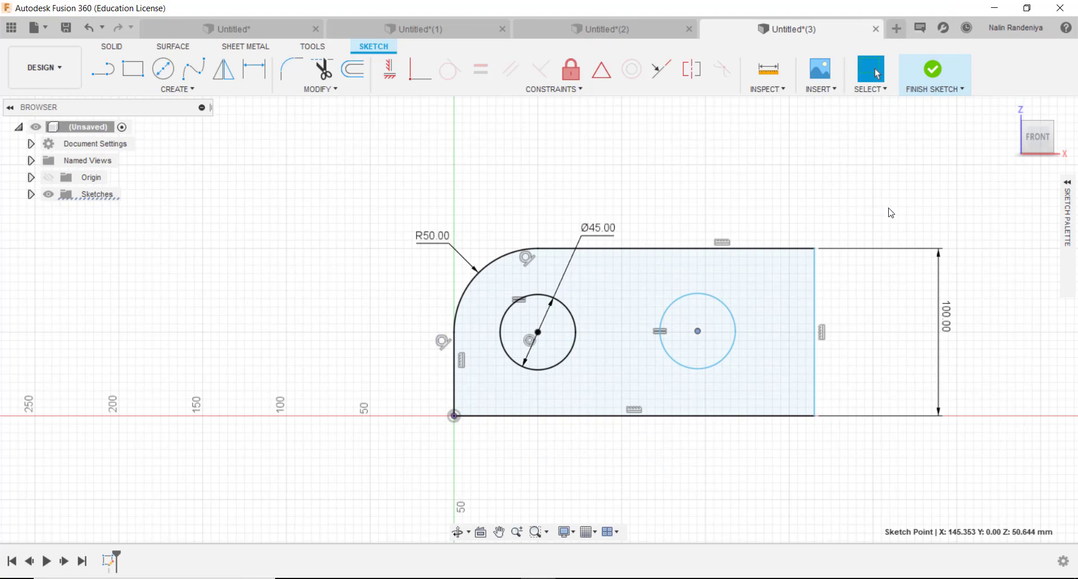
- Sketch a vertical line about 106 mm long in the empty area above and to the right of the plate
scroll(886, 210, "up", 2)
scroll(886, 211, "down", 3)
mouse_move(877, 213)
middle_mouse_down()
mouse_move(638, 362)
mouse_move(652, 344)
middle_mouse_up()
left_click(103, 69)
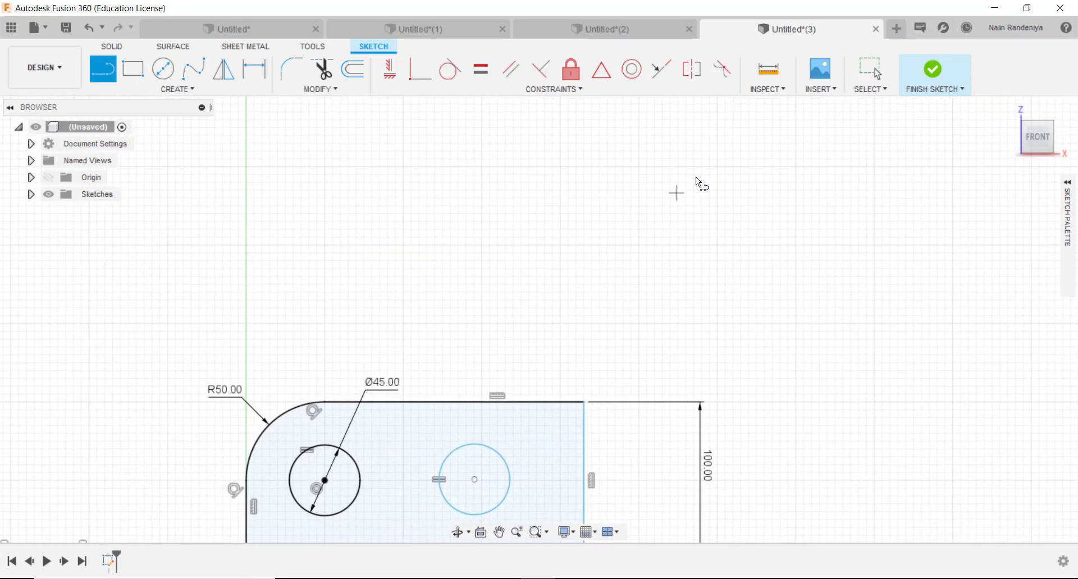
left_click_drag(704, 160, 835, 337)
key("Escape")
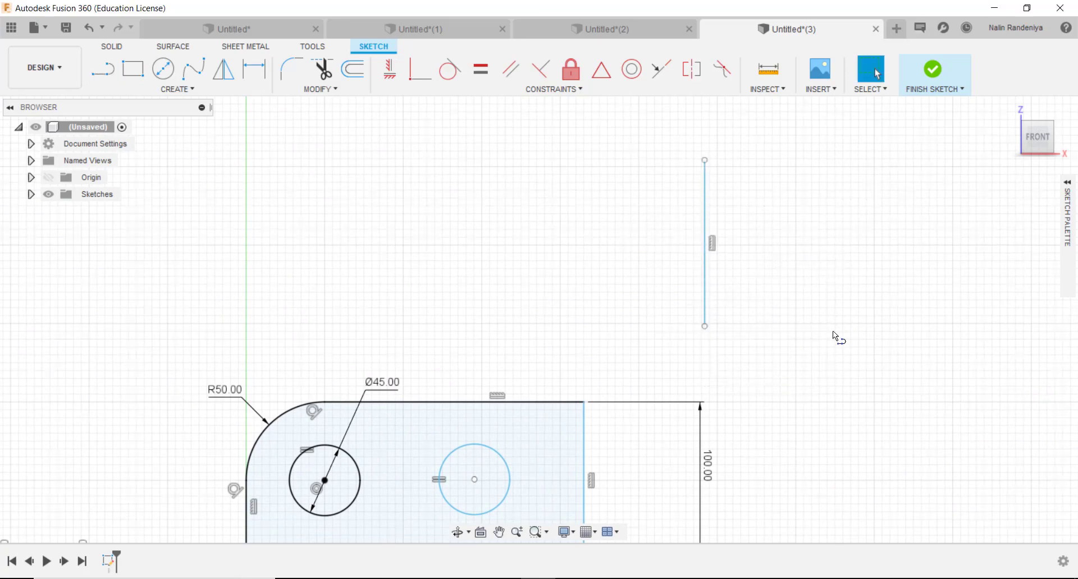
- Convert the separate vertical line into a construction line
left_click(706, 239)
mouse_move(1071, 212)
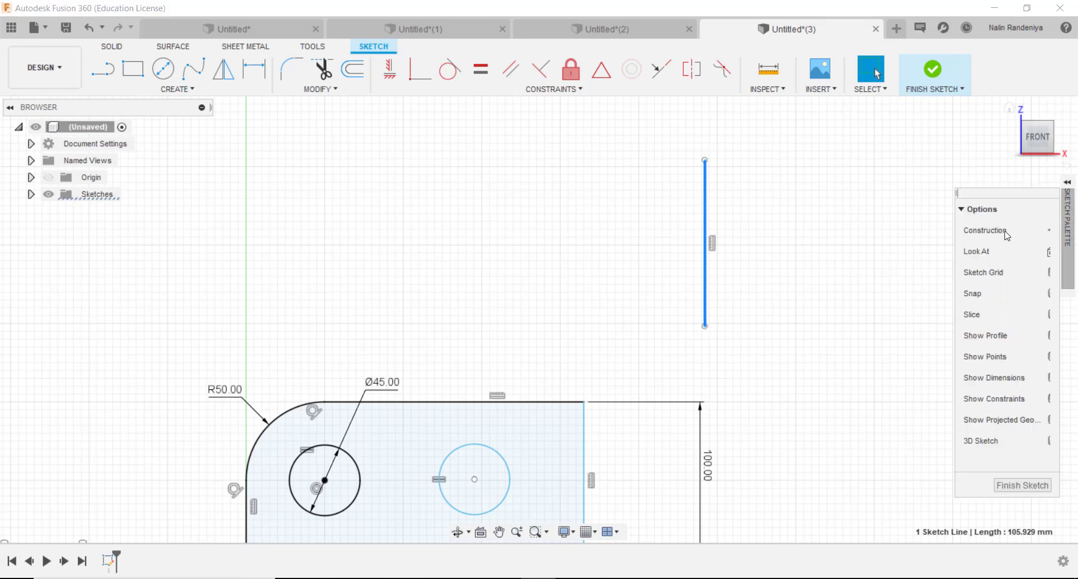
left_click(1051, 233)
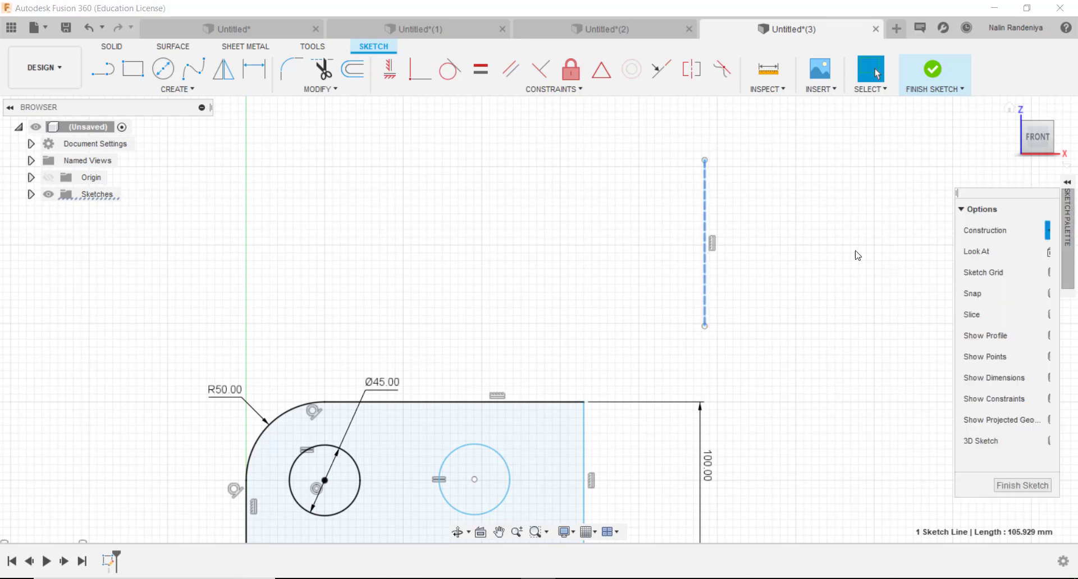
left_click(792, 226)
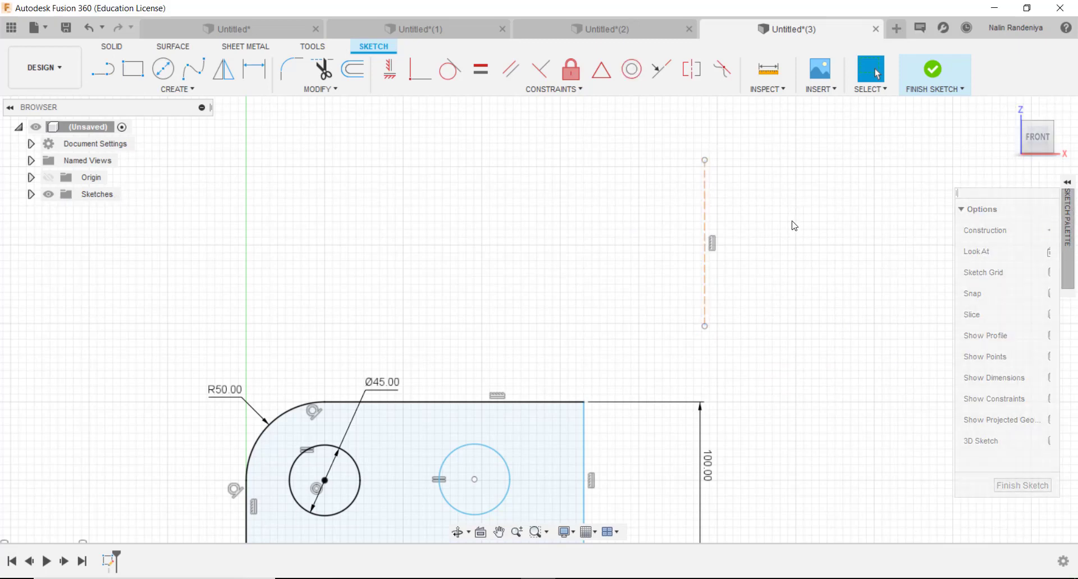
- Move the vertical construction line slightly up and to the right, leaving it without a Fix constraint
left_click(707, 211)
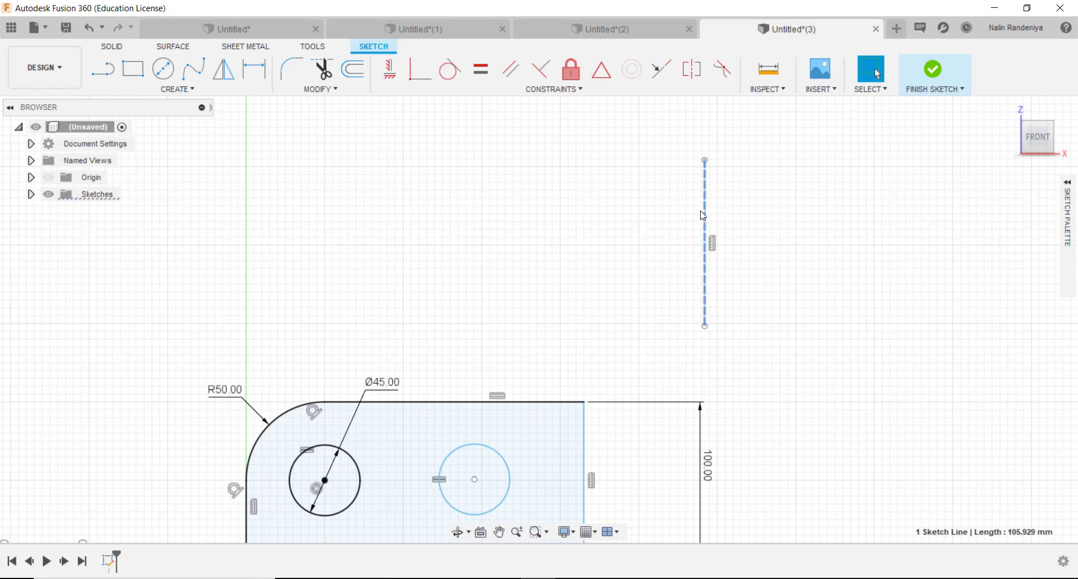
left_click_drag(703, 215, 713, 210)
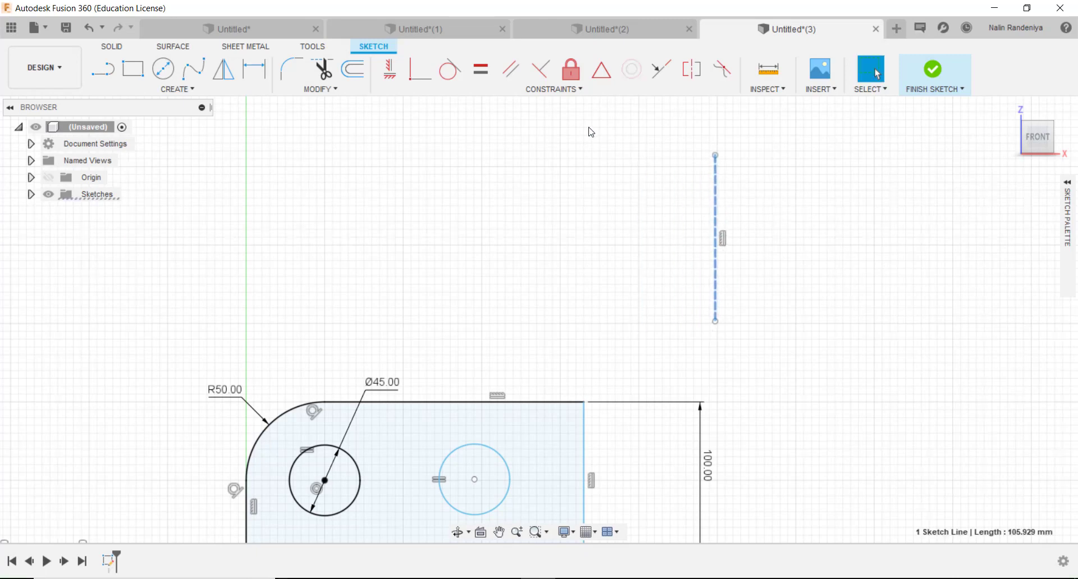
left_click(575, 73)
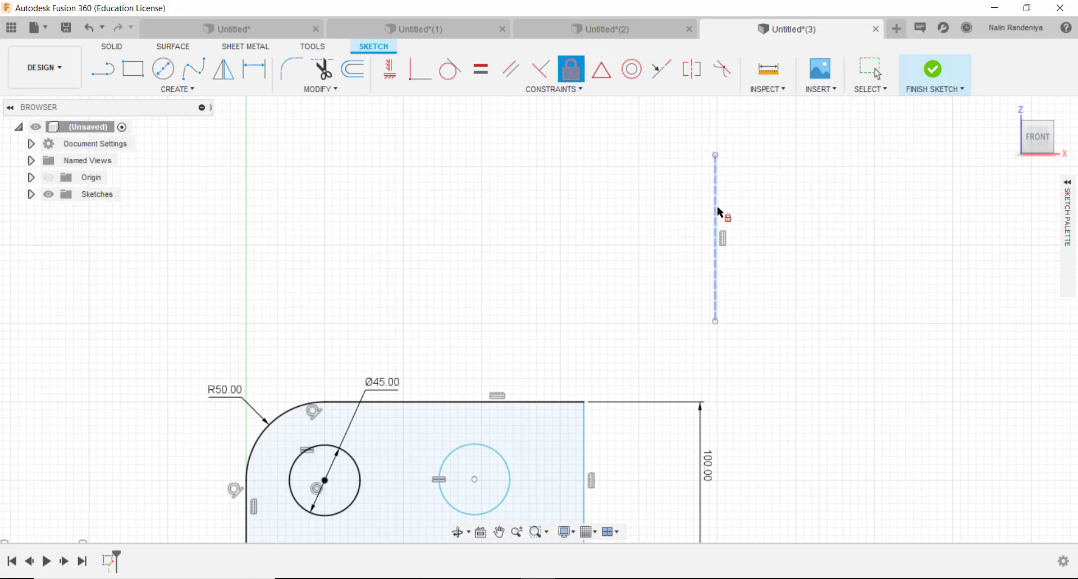
key("Escape")
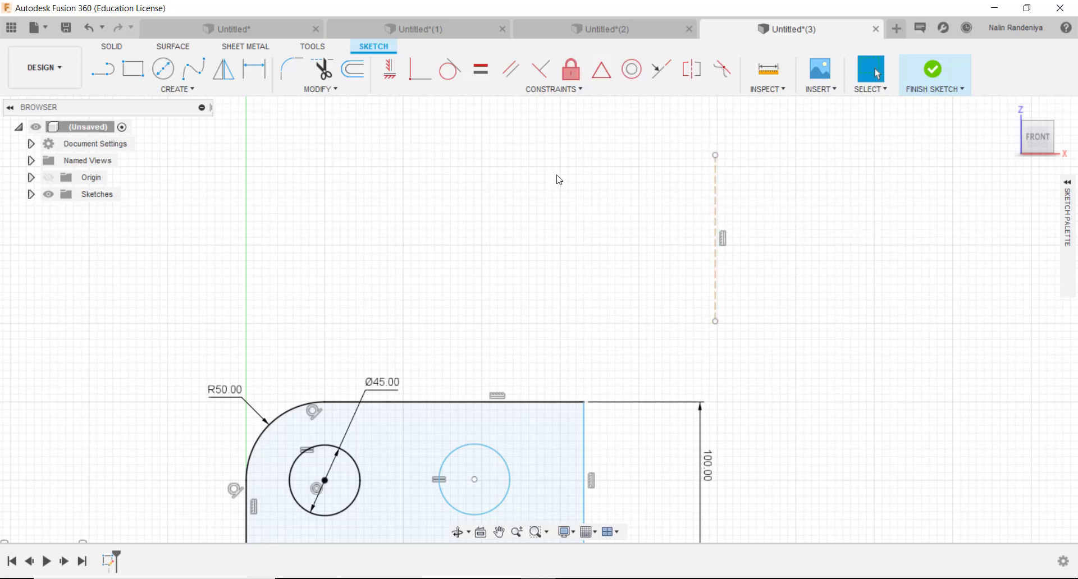
- Sketch two unequal circles on opposite sides of the separate vertical construction line, with centres level and about 98 mm apart
left_click_drag(172, 66, 197, 70)
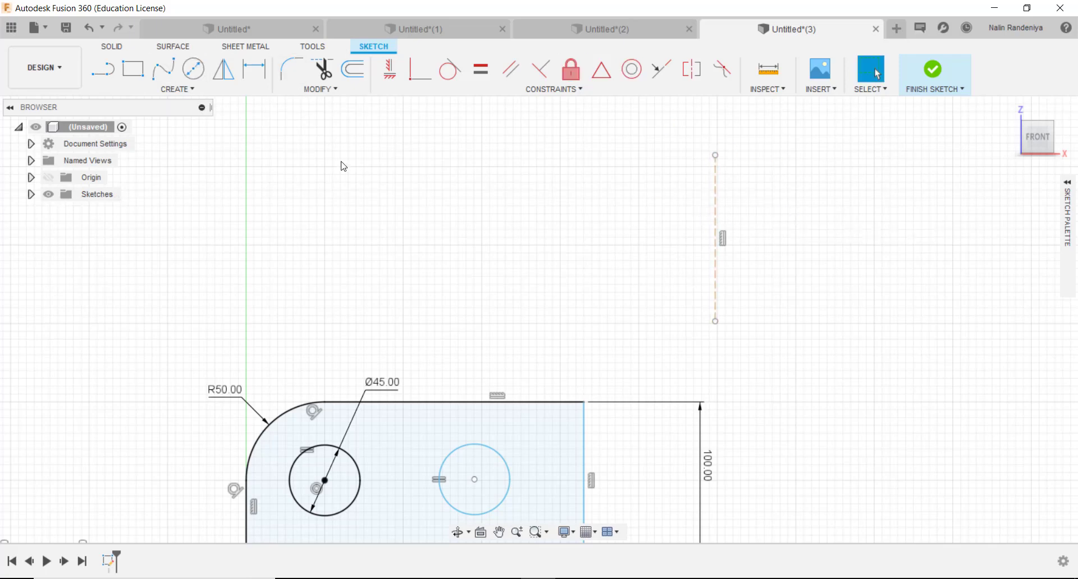
left_click(194, 69)
left_click(642, 221)
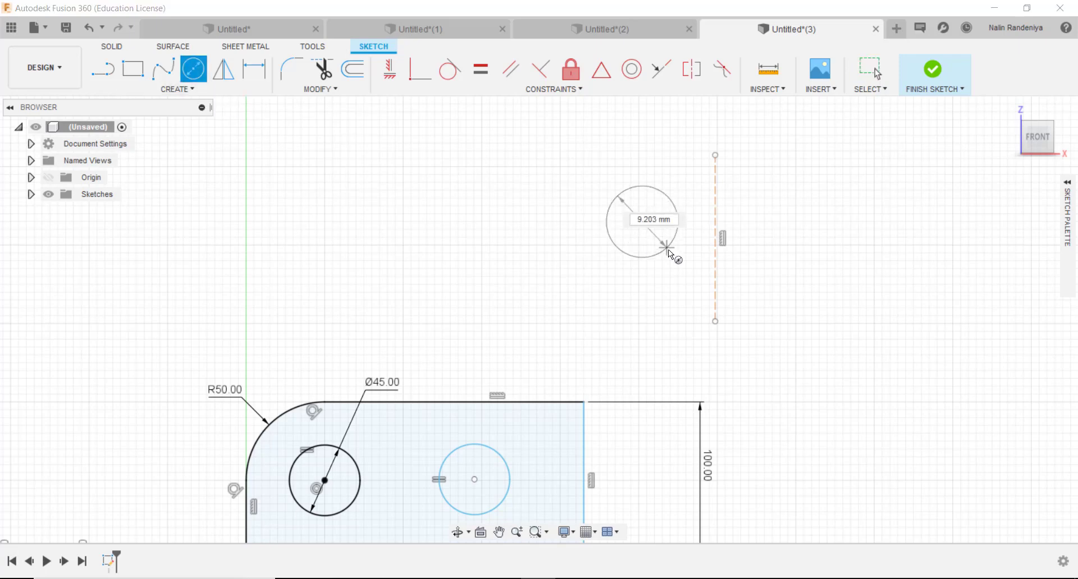
left_click(668, 250)
left_click(797, 221)
left_click(827, 264)
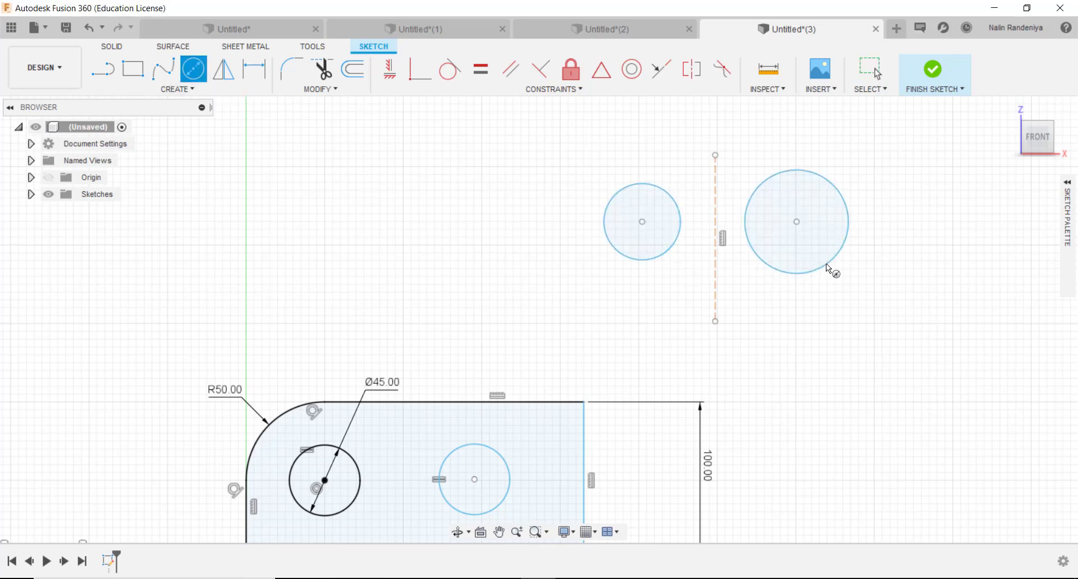
key("Escape")
- Apply an Equal constraint between the two circles beside the separate construction line, starting with the smaller one
left_click(511, 68)
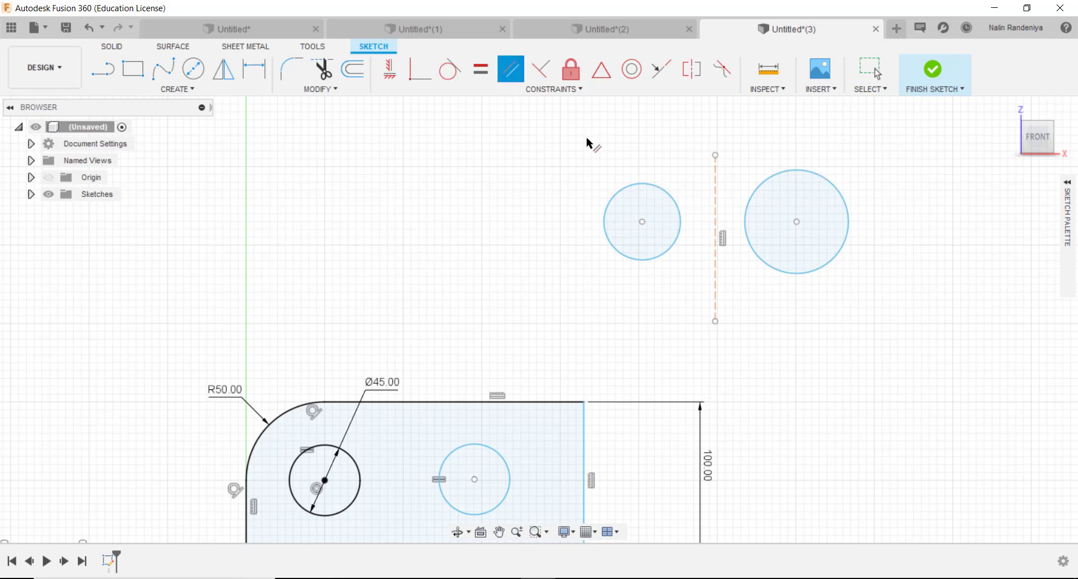
left_click(489, 77)
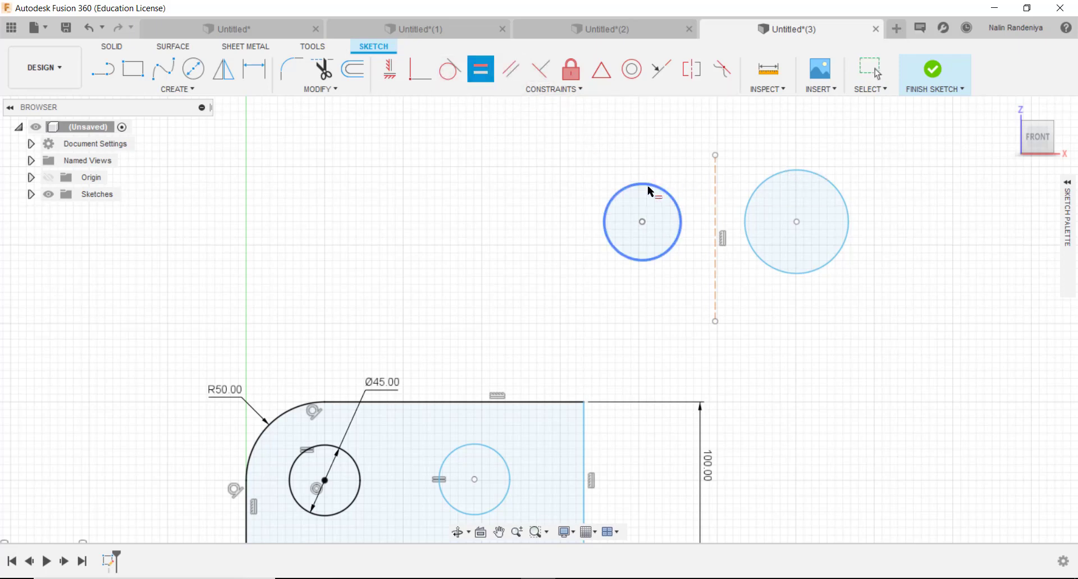
left_click(649, 186)
left_click(800, 171)
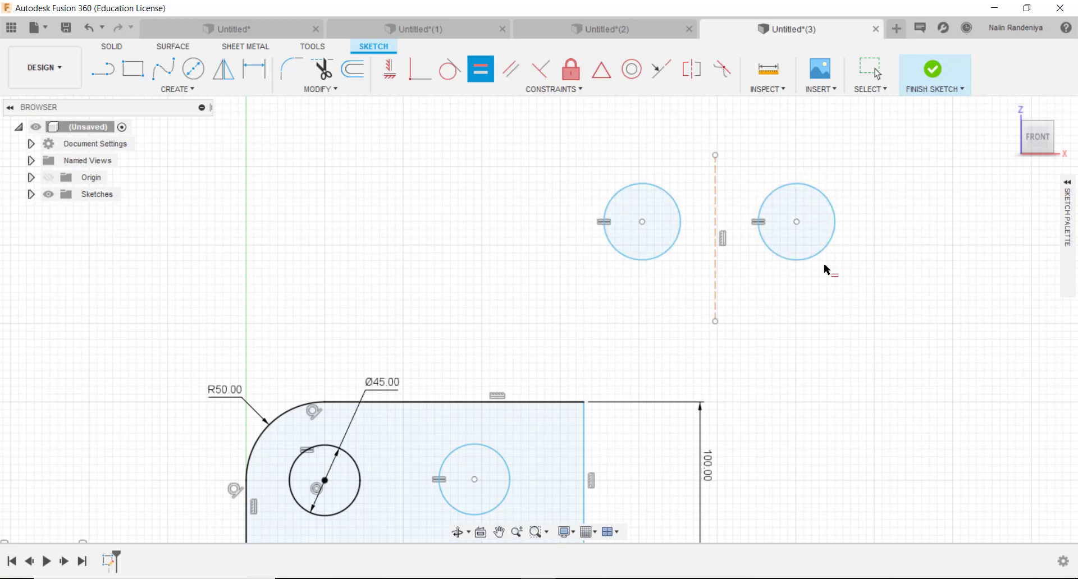
key("Escape")
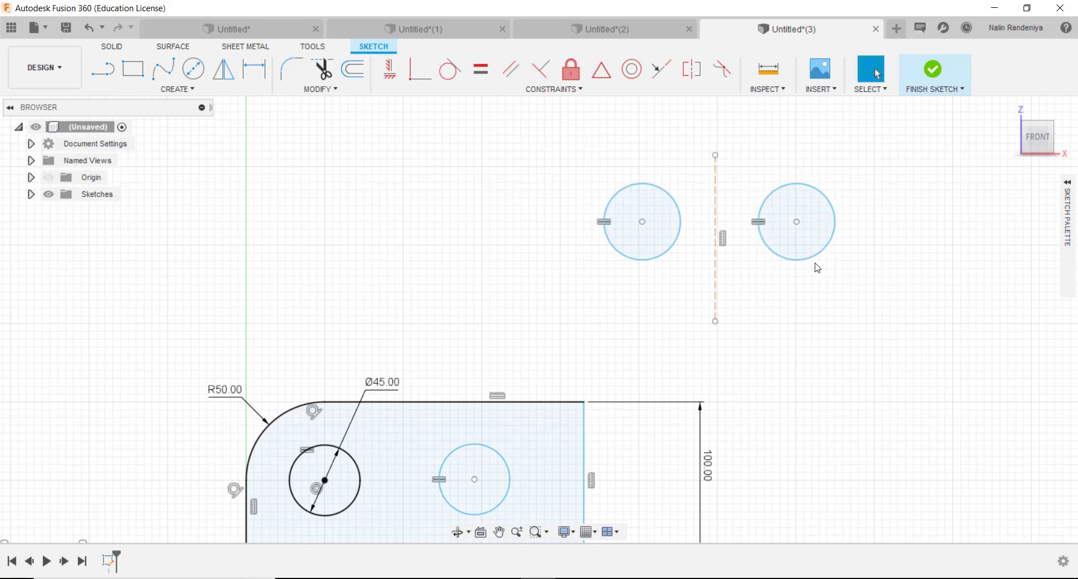
- Apply a Symmetry constraint to the two circles' centre points about the separate vertical construction line
left_click(695, 70)
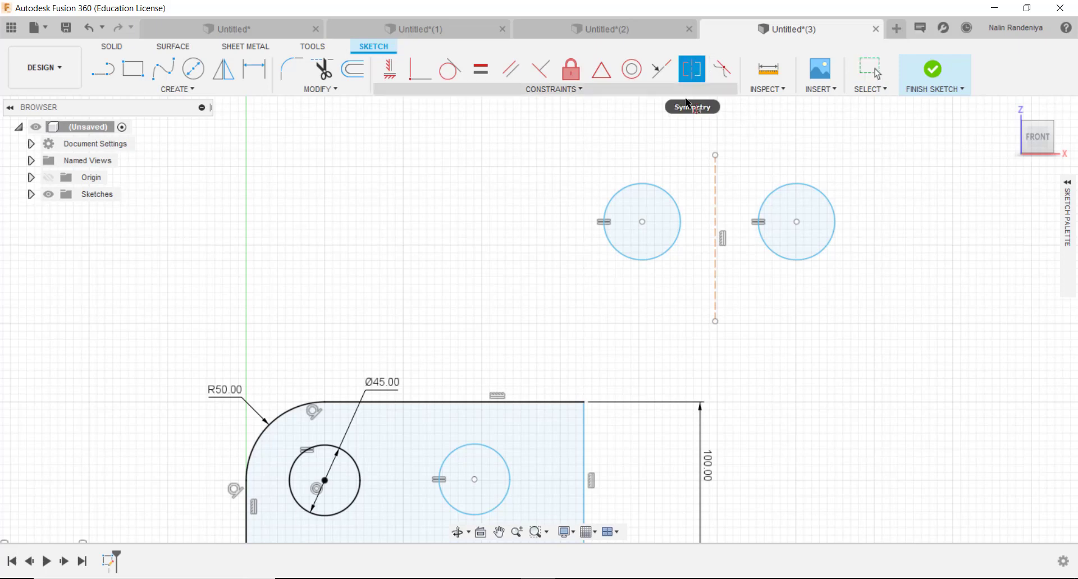
left_click(643, 225)
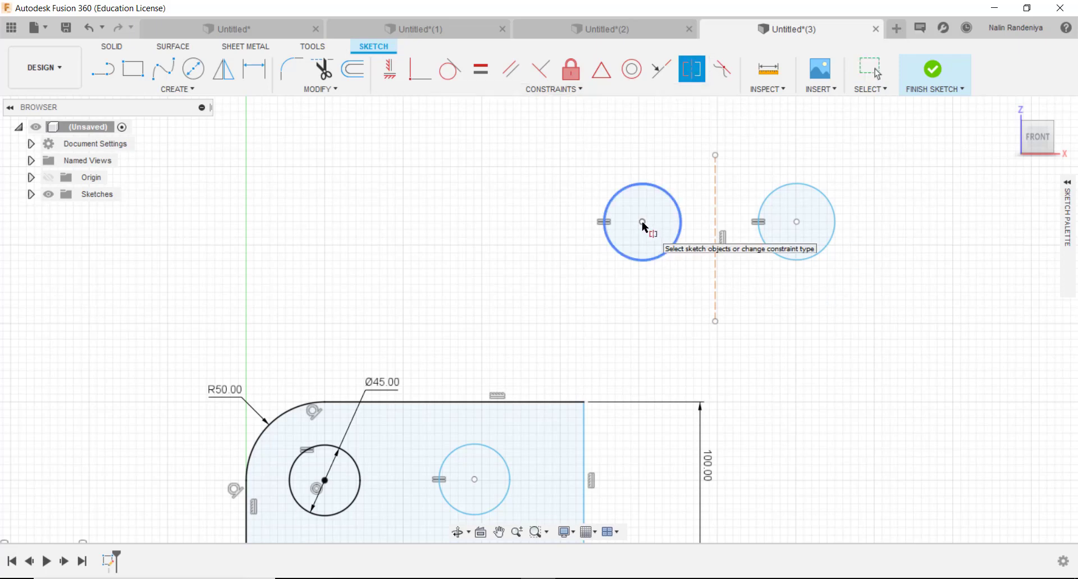
left_click(643, 222)
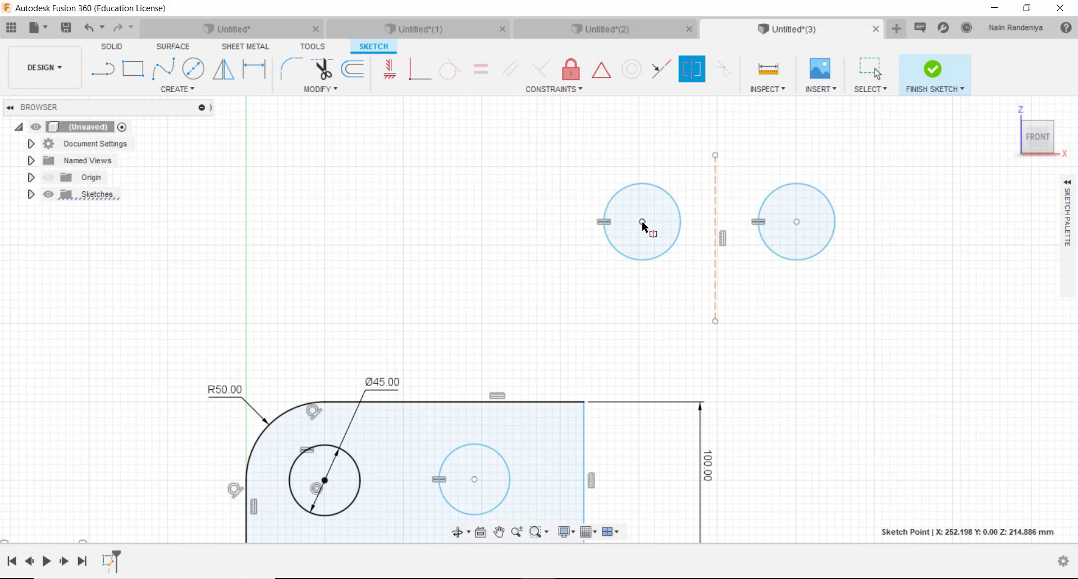
left_click(798, 224)
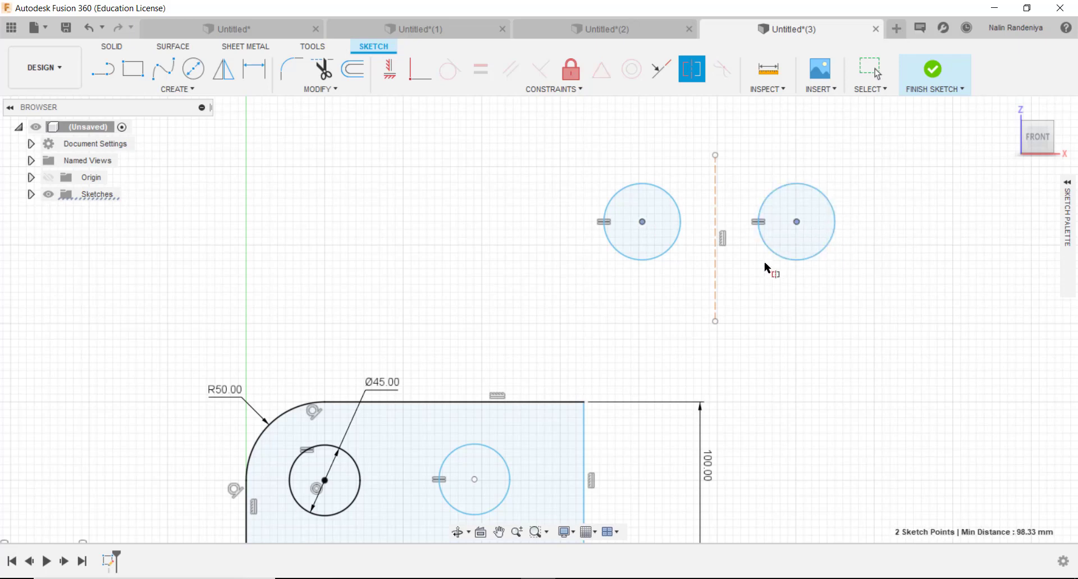
left_click(714, 197)
scroll(705, 250, "down", 1)
scroll(717, 251, "up", 3)
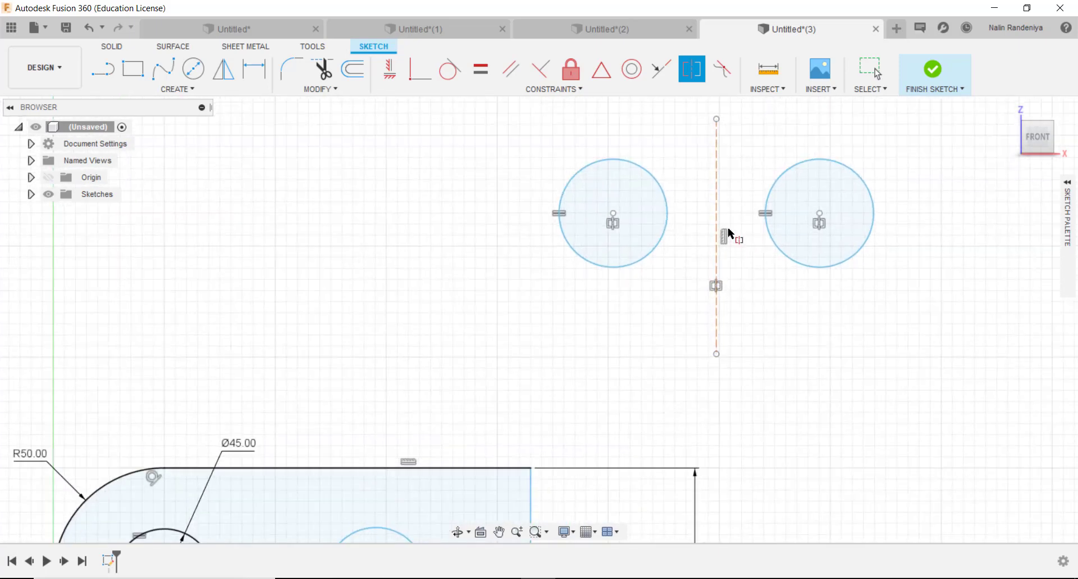
key("Escape")
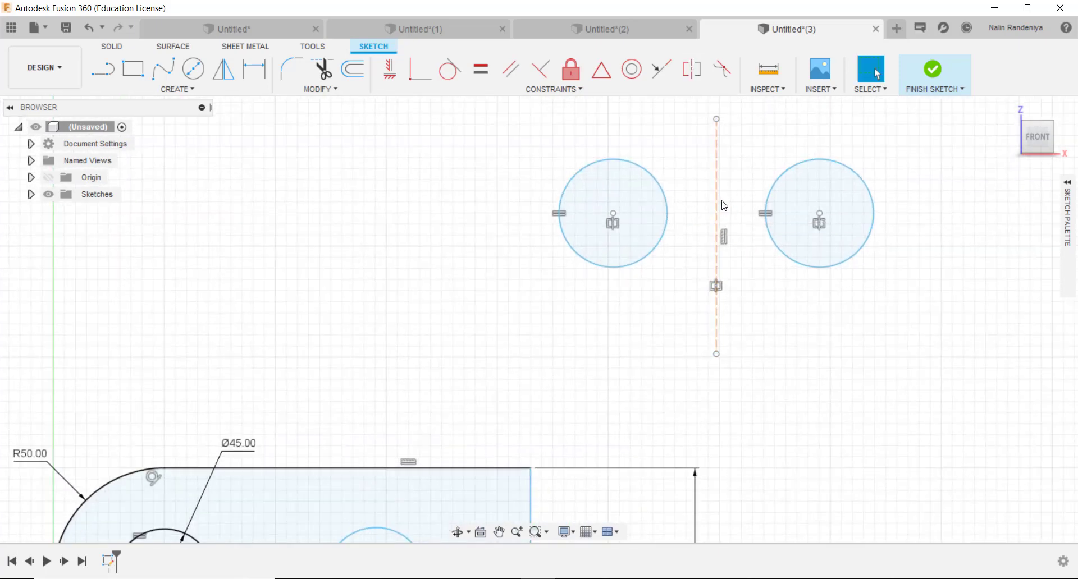
- Test the symmetry by slightly enlarging the right circle and moving its centre upward and away from the construction line
left_click(820, 215)
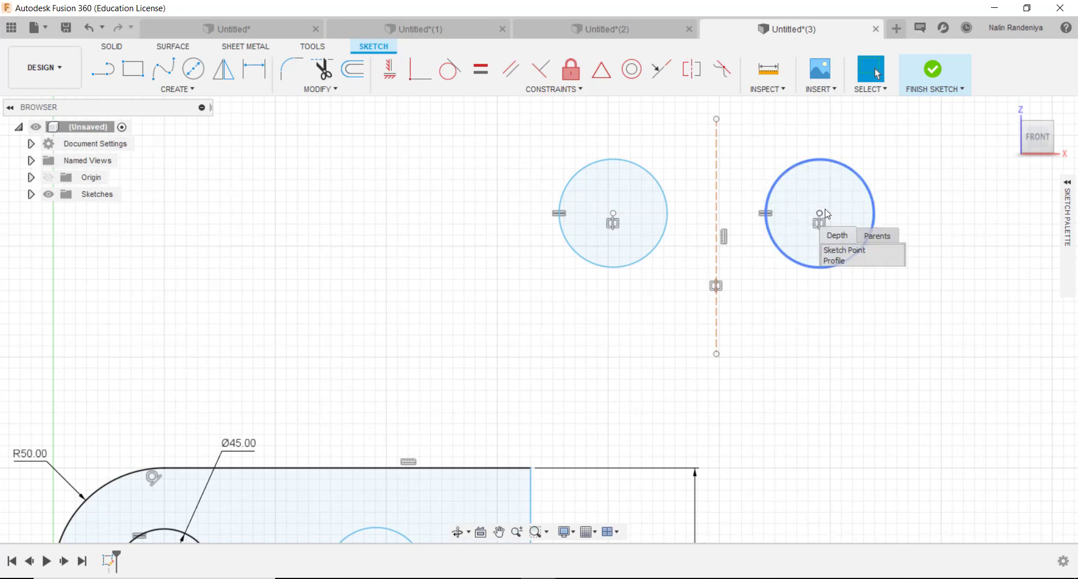
mouse_move(864, 180)
left_mouse_down()
mouse_move(959, 180)
mouse_move(876, 195)
left_mouse_up()
left_click_drag(821, 214, 839, 189)
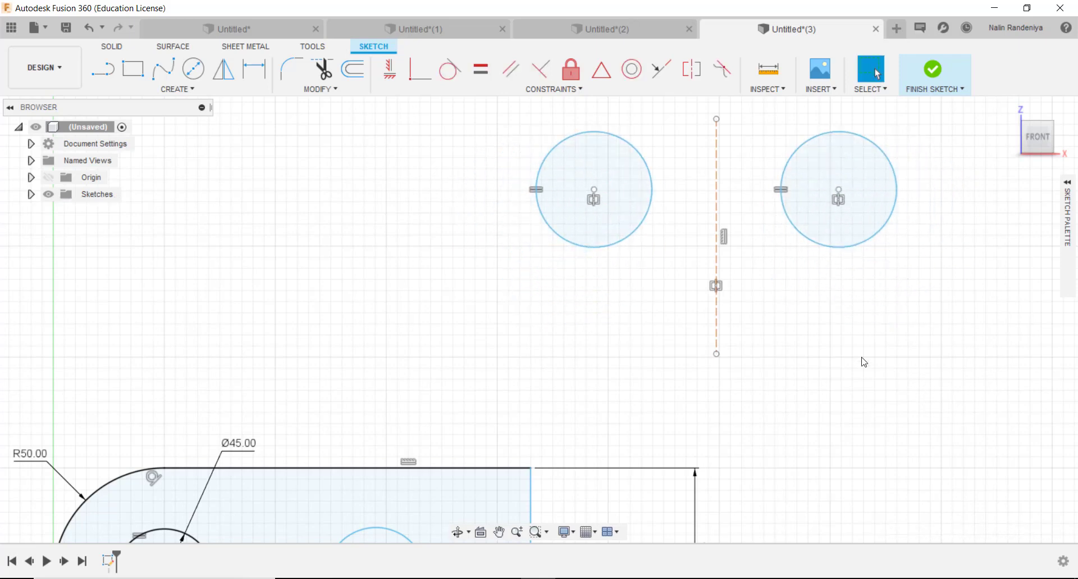
- Delete both trial circles and the separate vertical construction line above the plate
left_click_drag(925, 387, 512, 130)
key("Delete")
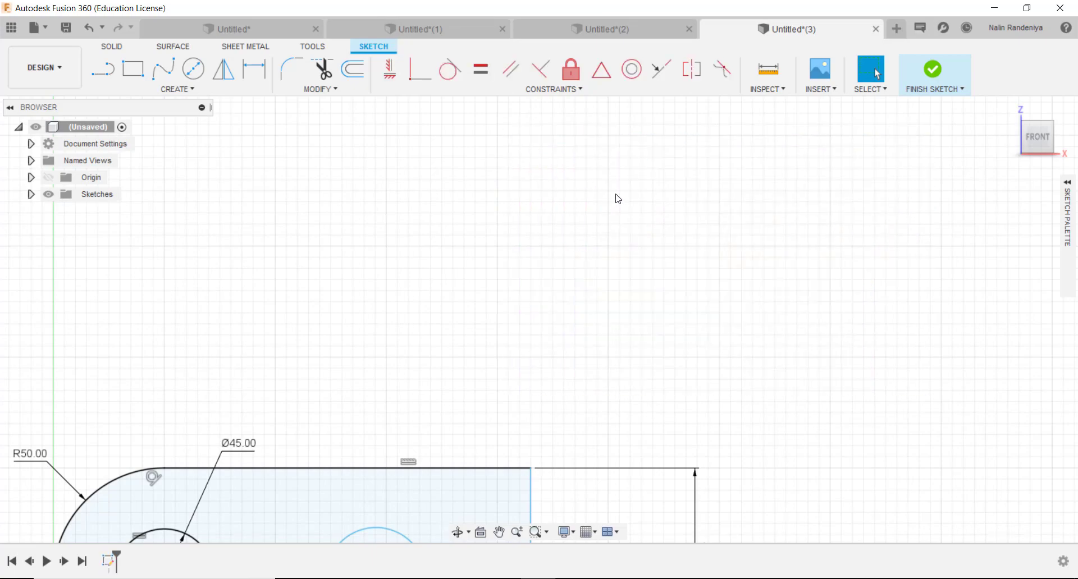
- Sketch a circle about 45 mm in diameter centred on the plate's bottom edge, between the two existing circles
scroll(647, 243, "up", 2)
scroll(672, 277, "down", 5)
middle_click_drag(672, 277, 808, 168)
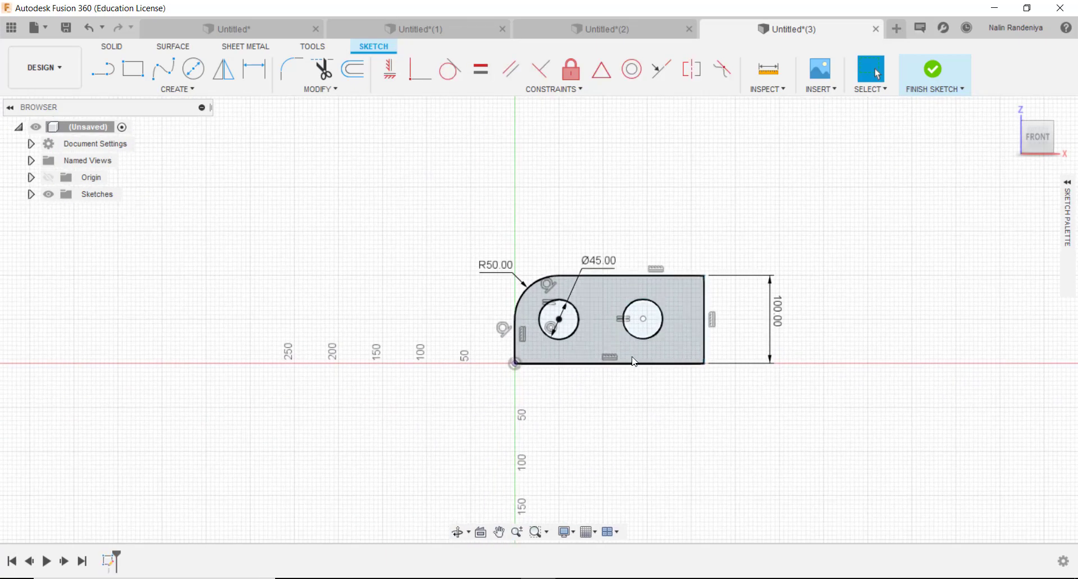
scroll(589, 366, "up", 2)
scroll(613, 359, "up", 2)
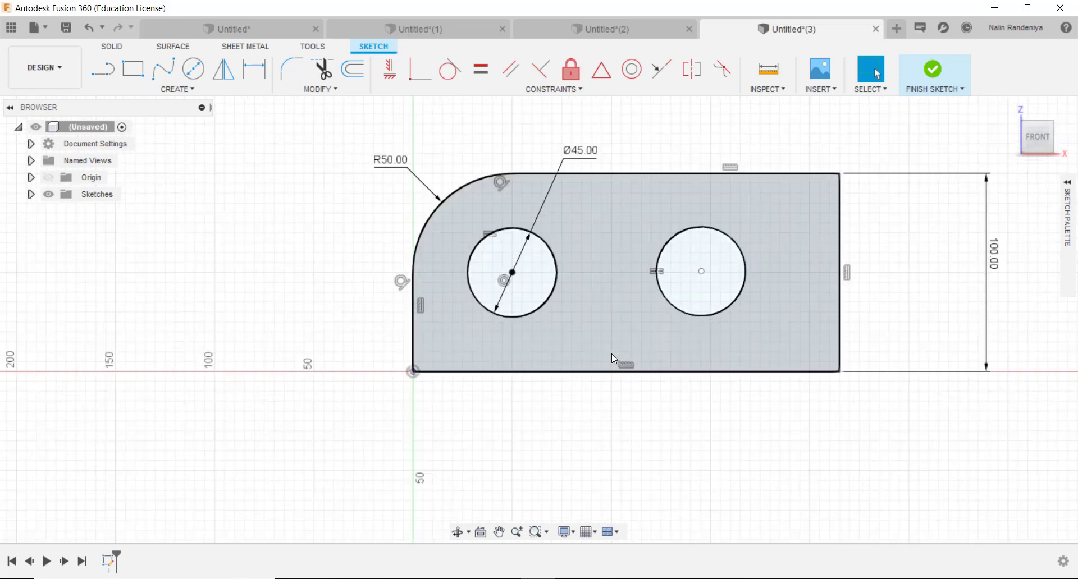
key("c")
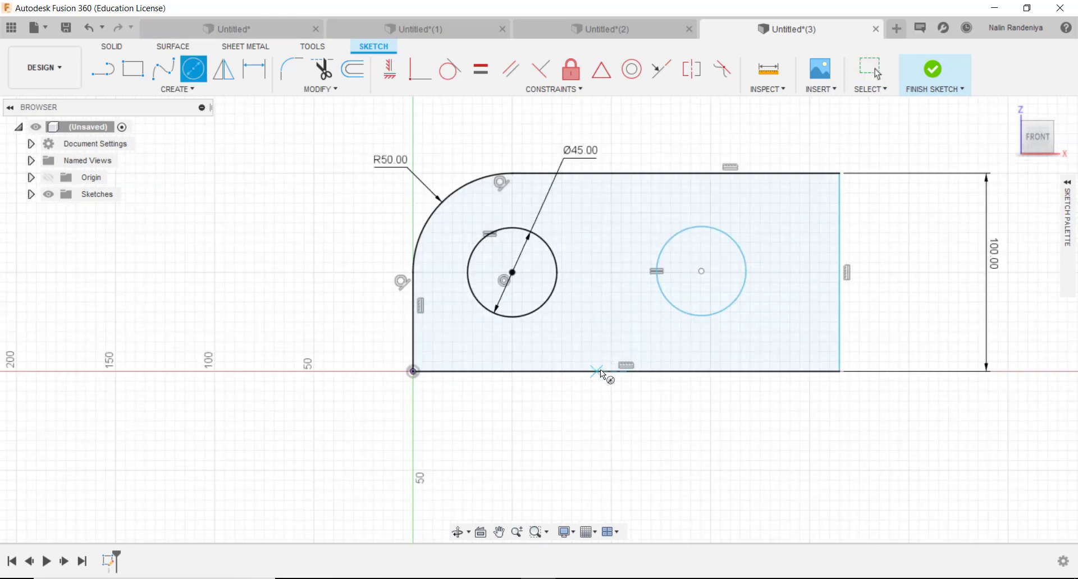
left_click(595, 371)
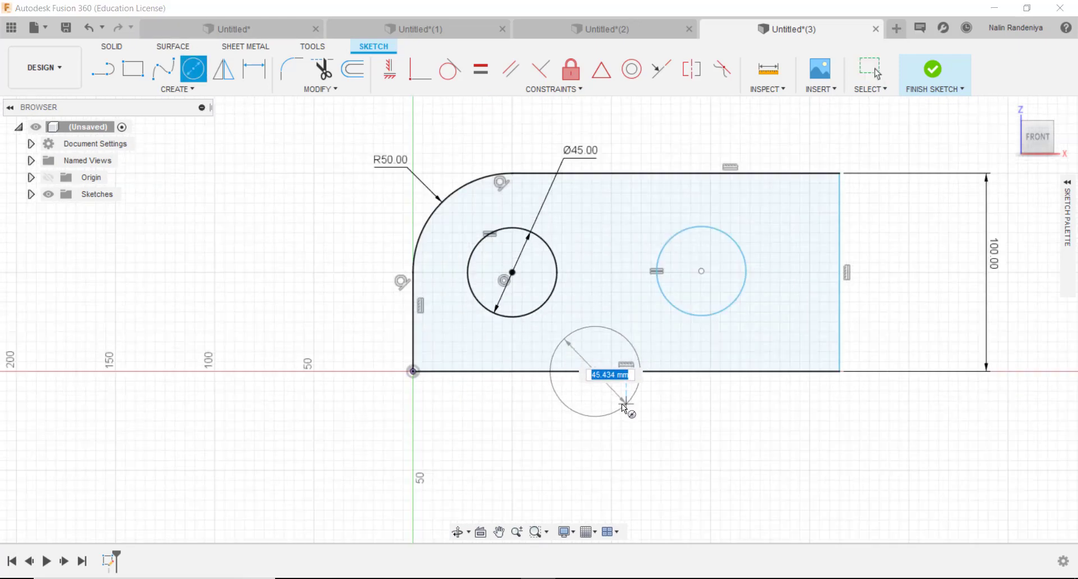
left_click(615, 412)
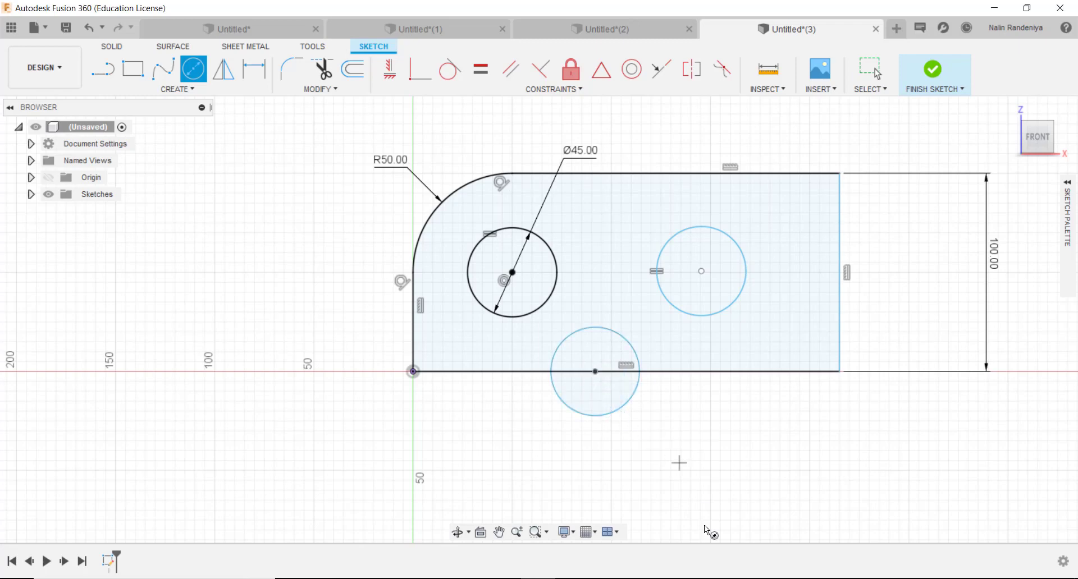
- Check the cutout in the exercise PDF and trim the new circle's lower half and the edge segment inside it, leaving a semicircular cutout
left_click(643, 578)
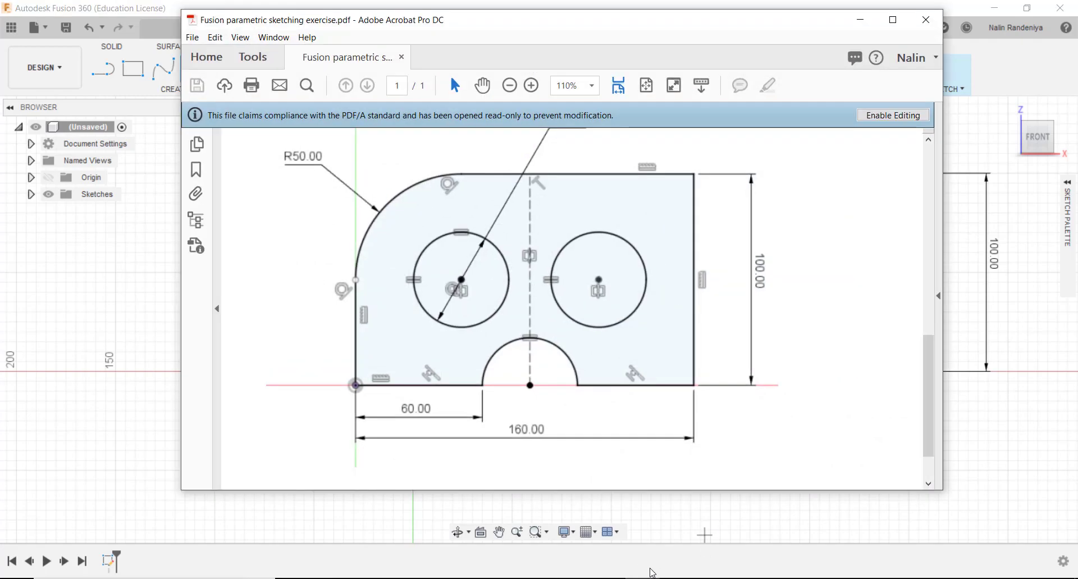
left_click(859, 19)
key("Escape")
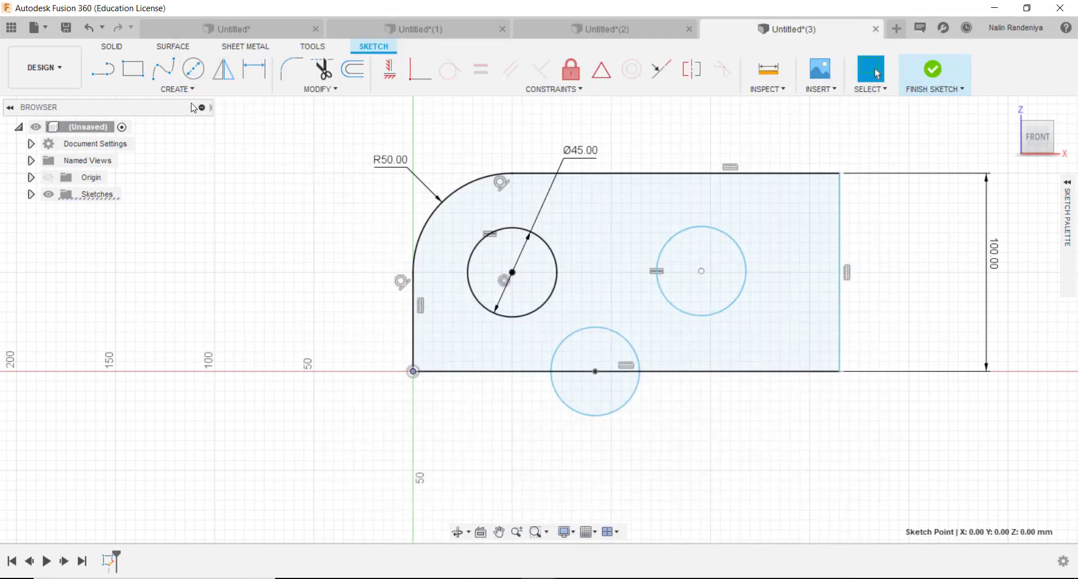
left_click(321, 68)
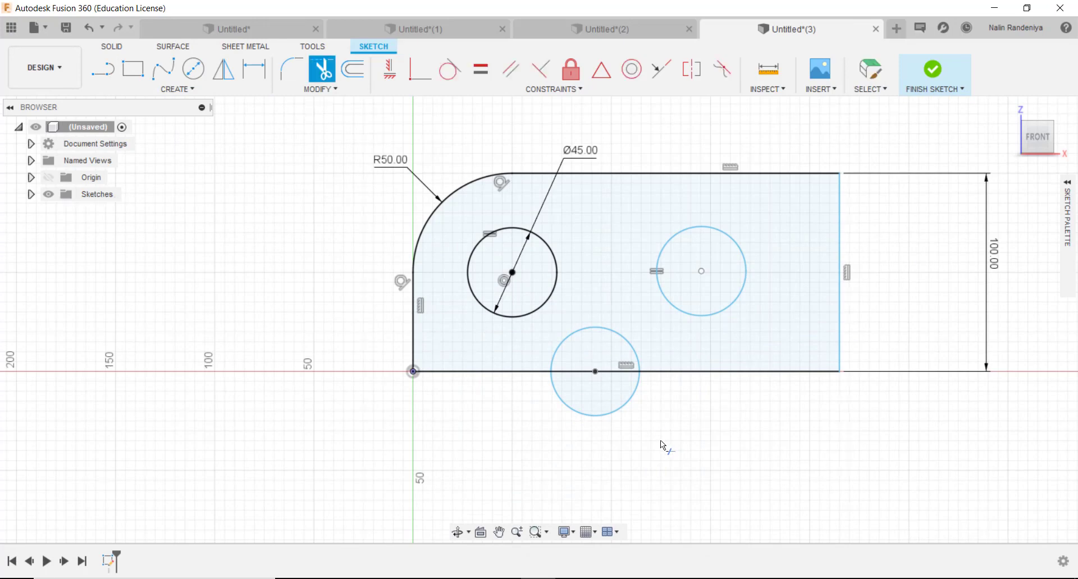
left_click(629, 406)
left_click(579, 382)
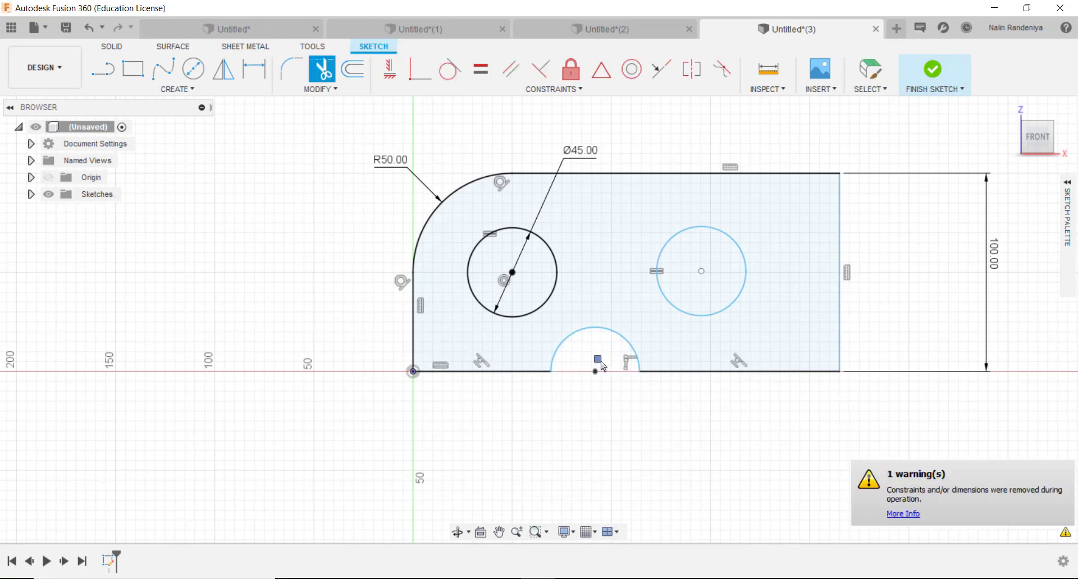
- Dimension the plate's bottom edge segment to the left of the semicircular cutout to 60 mm
left_click(254, 69)
left_click(493, 371)
left_click(490, 414)
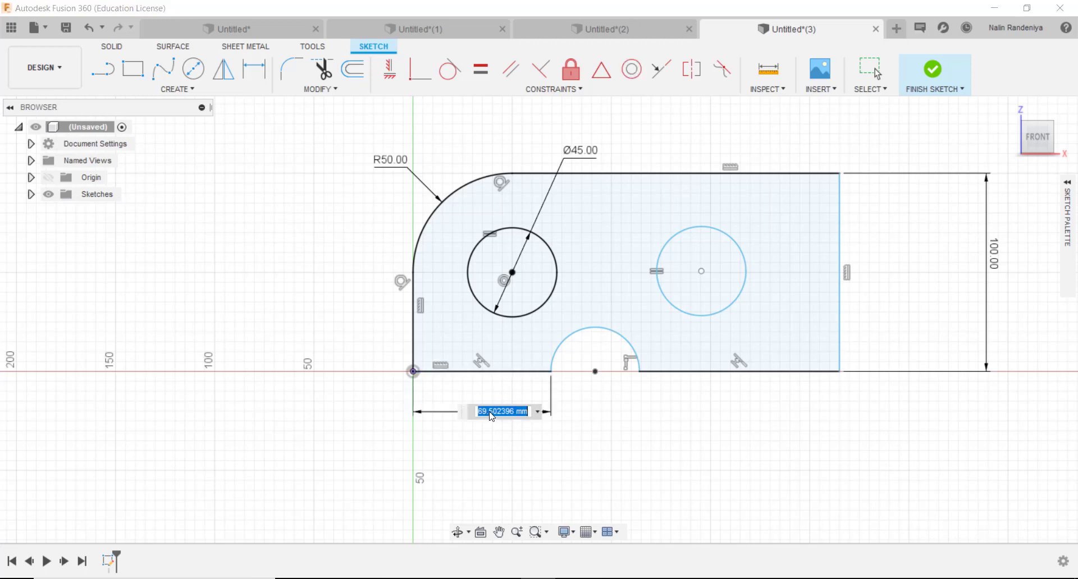
type("70")
key("Return")
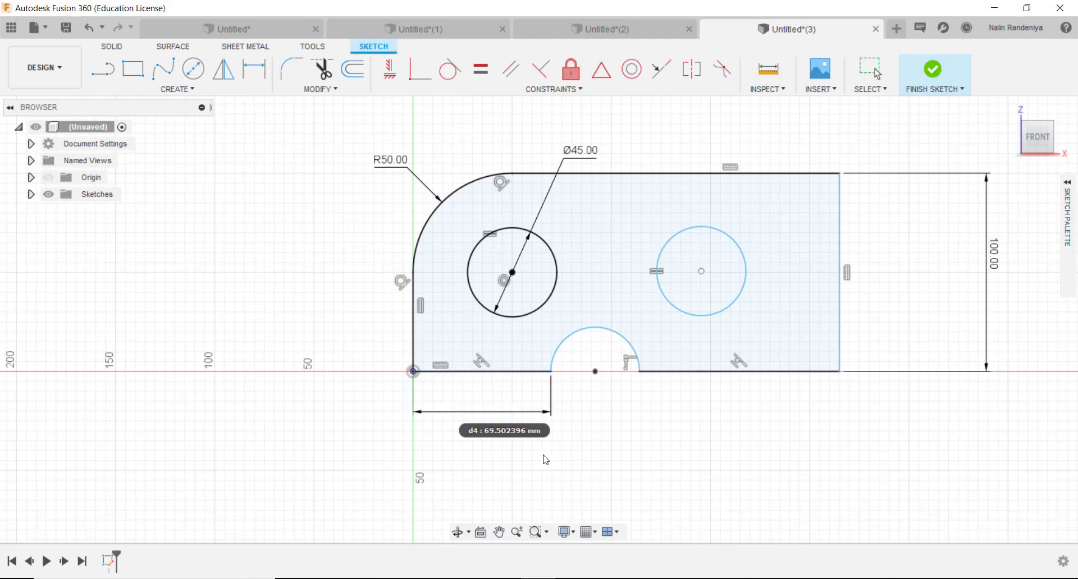
key("Escape")
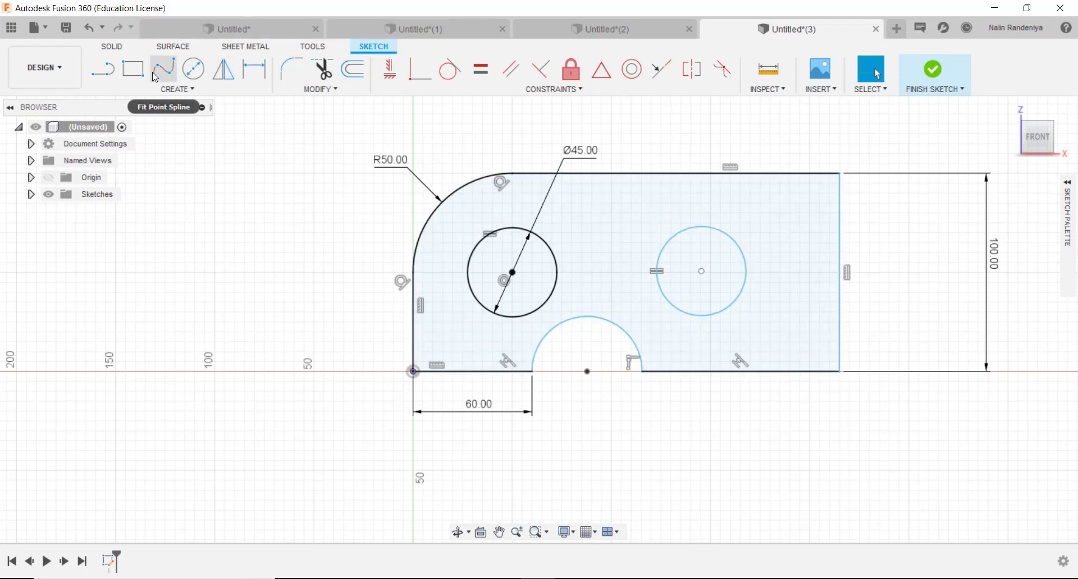
- Sketch a vertical line from the plate's top edge down to the centre point of the semicircular cutout
left_click(107, 71)
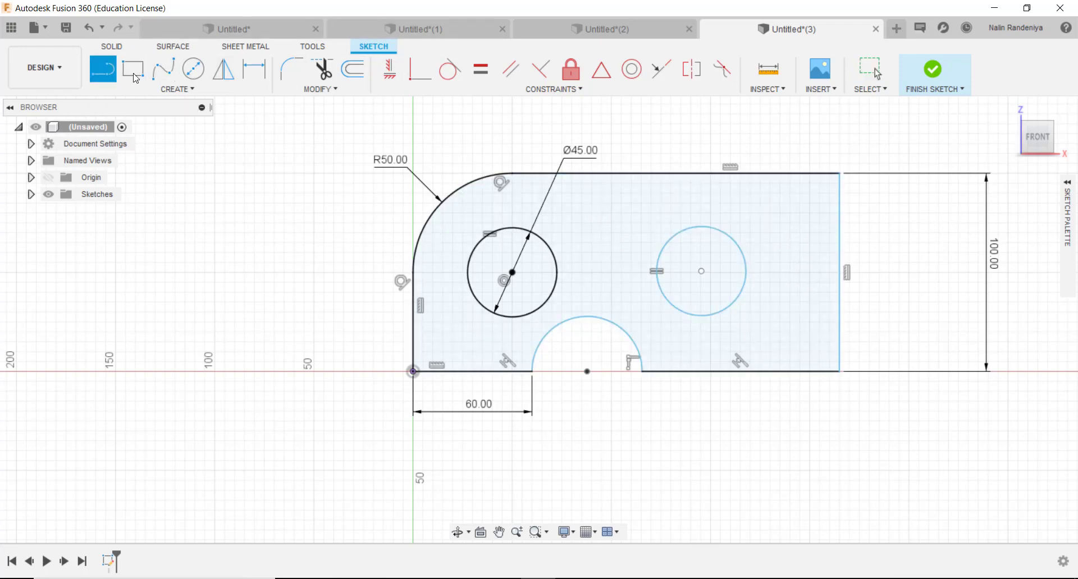
left_click(587, 370)
left_click(587, 175)
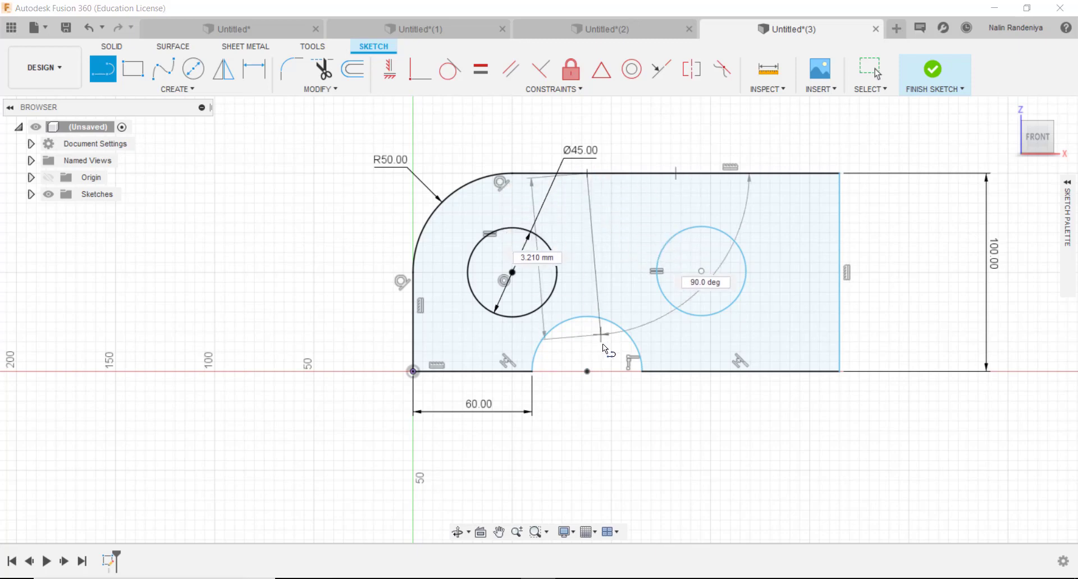
left_click(587, 370)
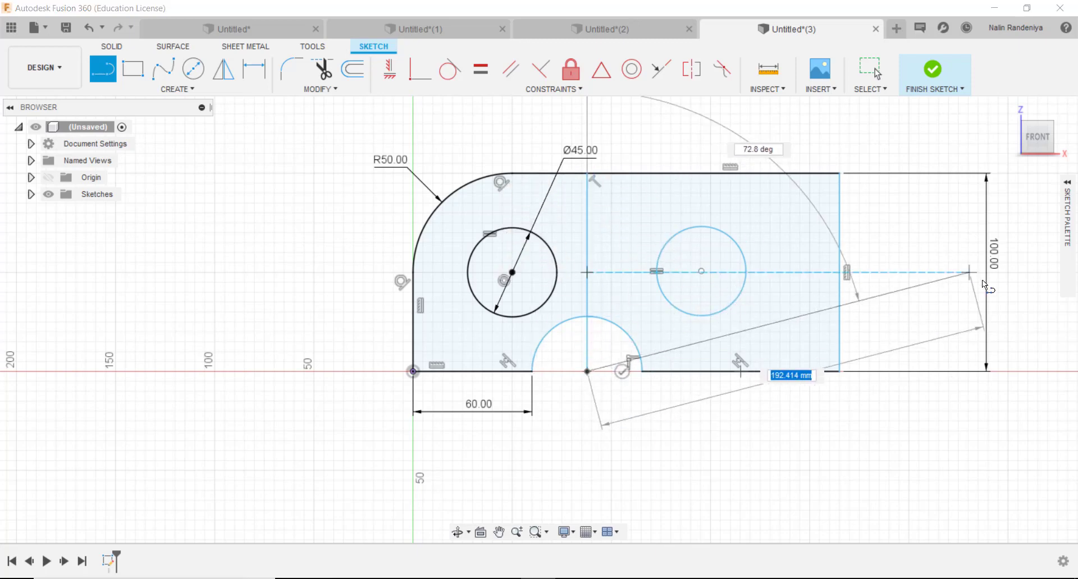
key("Escape")
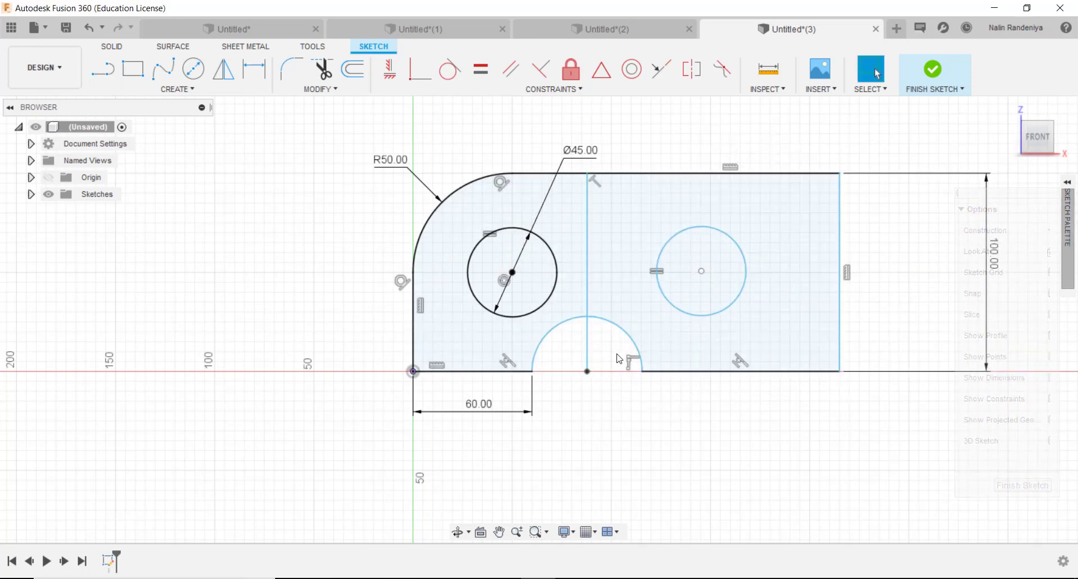
- Convert the vertical line through the cutout's centre into a construction line
left_click(587, 241)
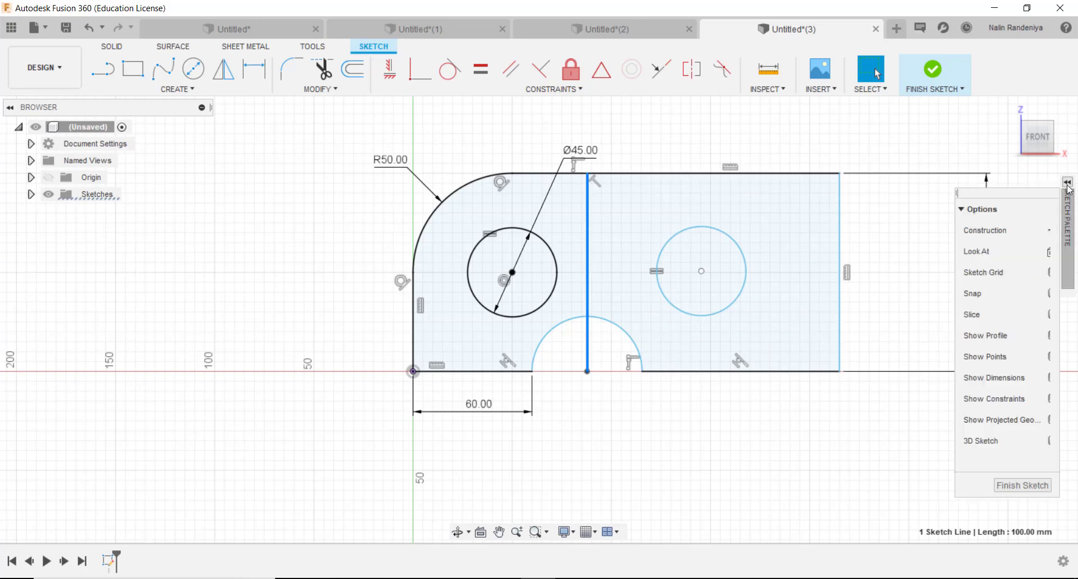
left_click(1049, 233)
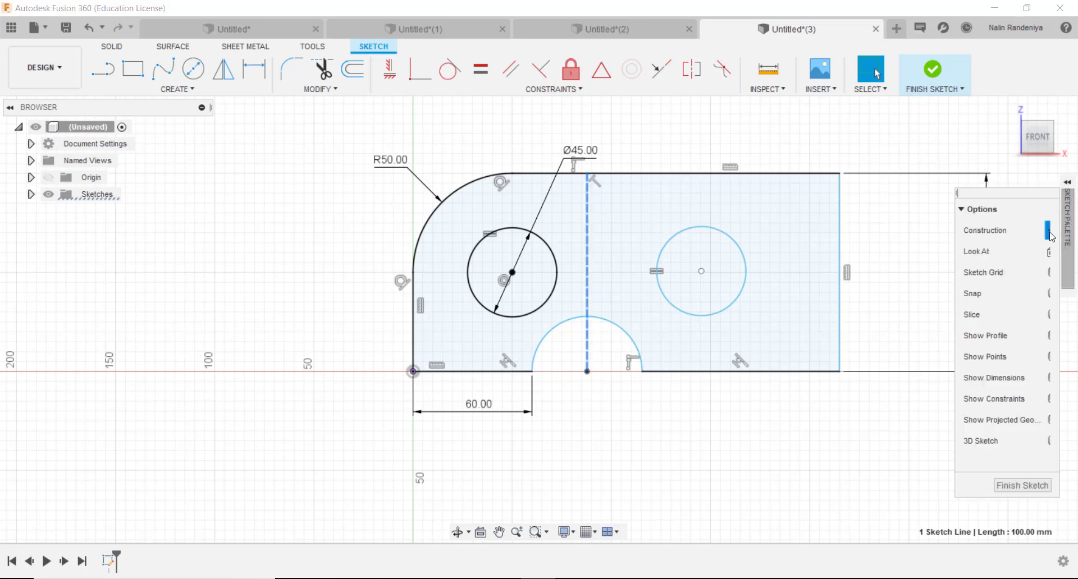
left_click(728, 457)
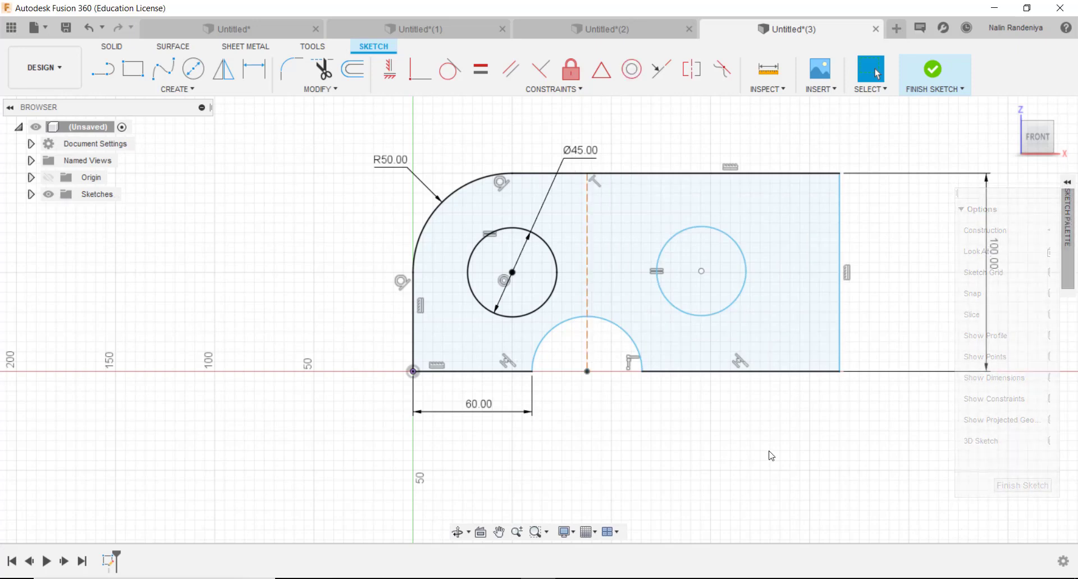
- Apply a symmetry constraint between the centre points of the two circles about the vertical construction line
left_click(691, 69)
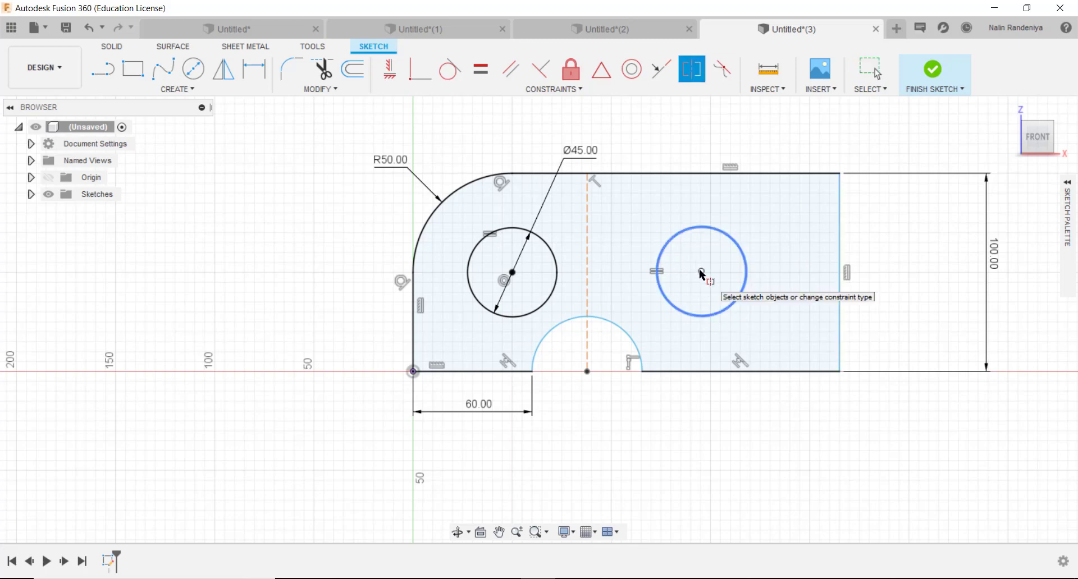
left_click(701, 272)
left_click(512, 272)
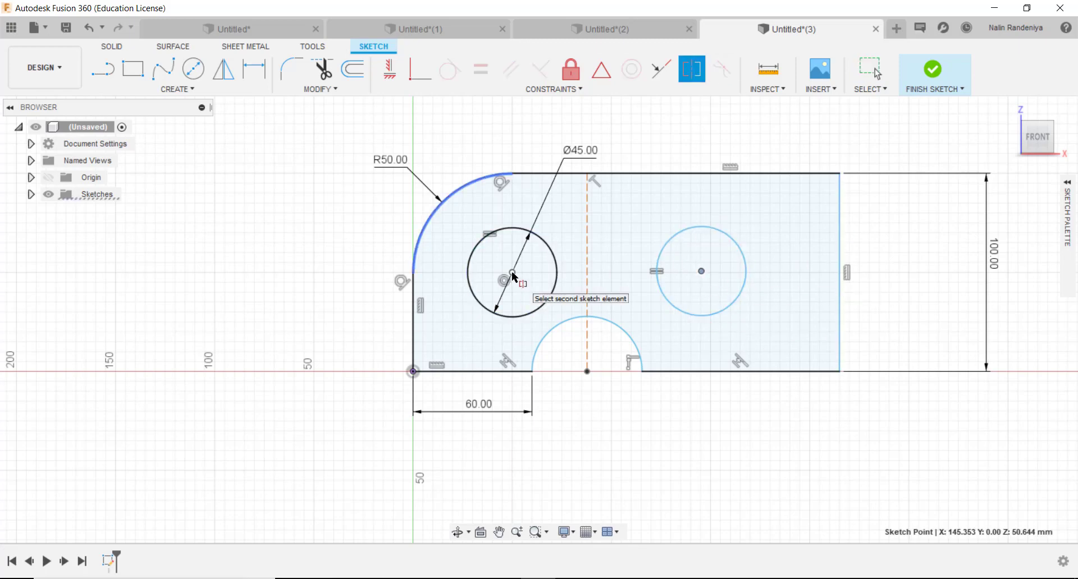
left_click(588, 296)
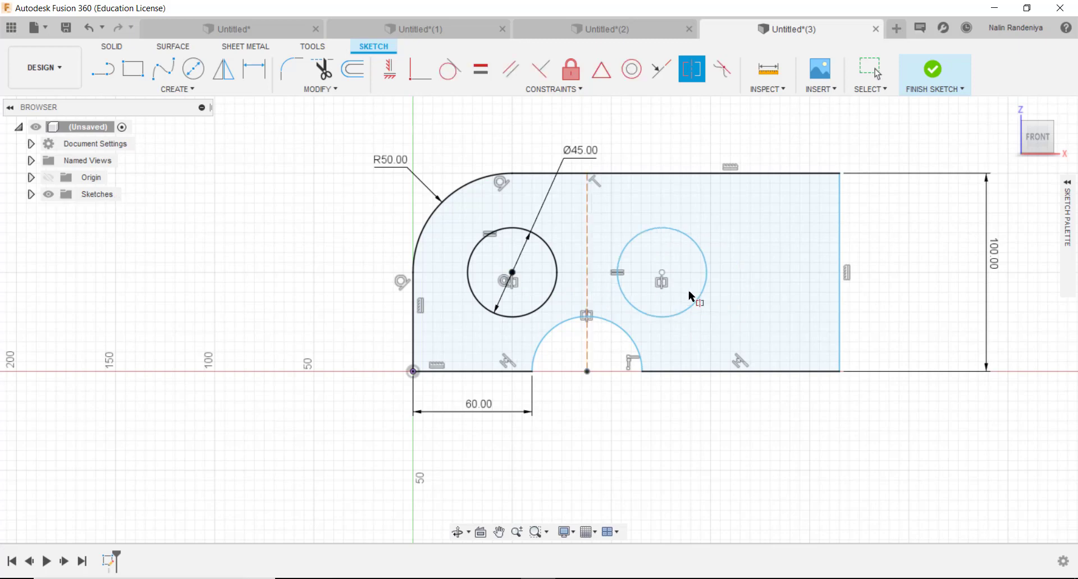
key("Escape")
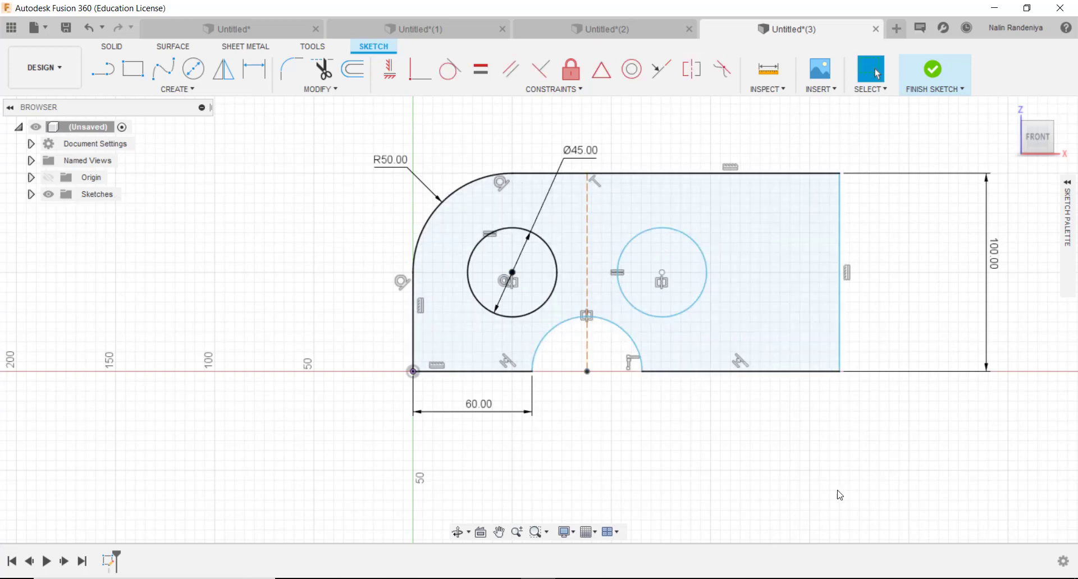
- Check the overall width in the exercise PDF and dimension the distance between the plate's left and right edges to 160 mm
left_click(641, 578)
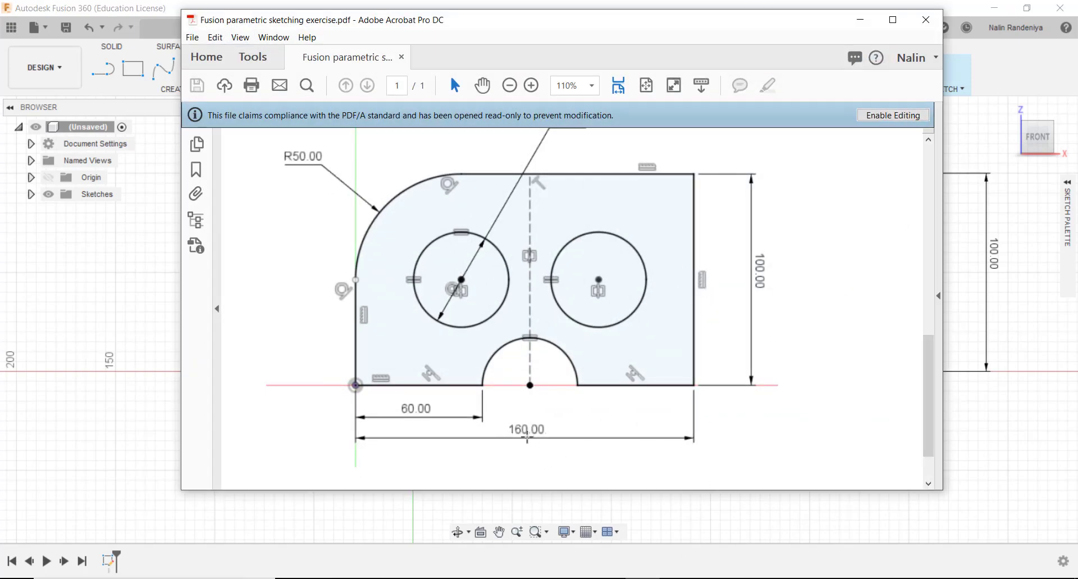
left_click(860, 20)
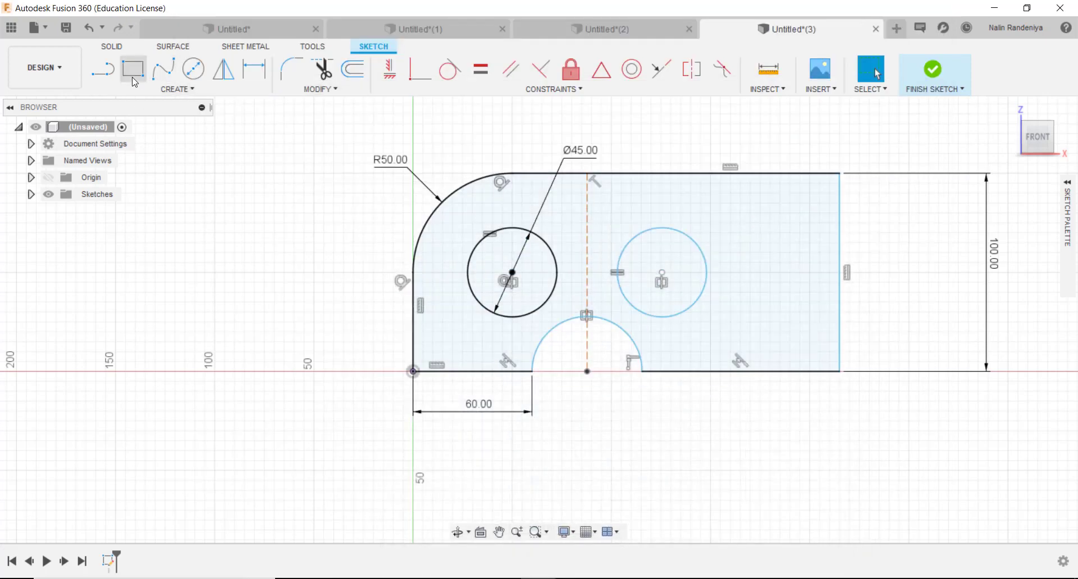
left_click(251, 72)
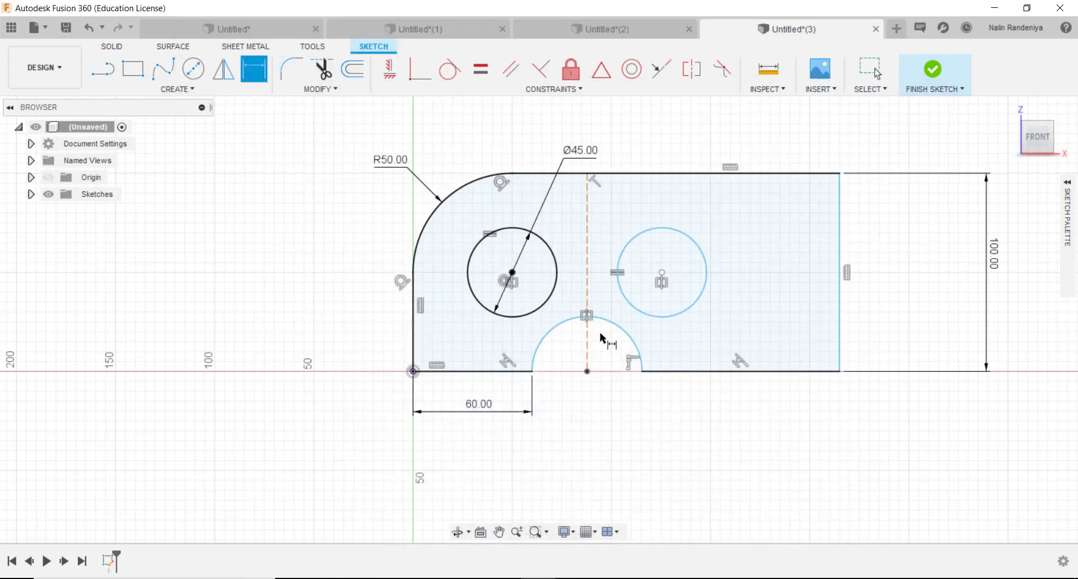
left_click(839, 337)
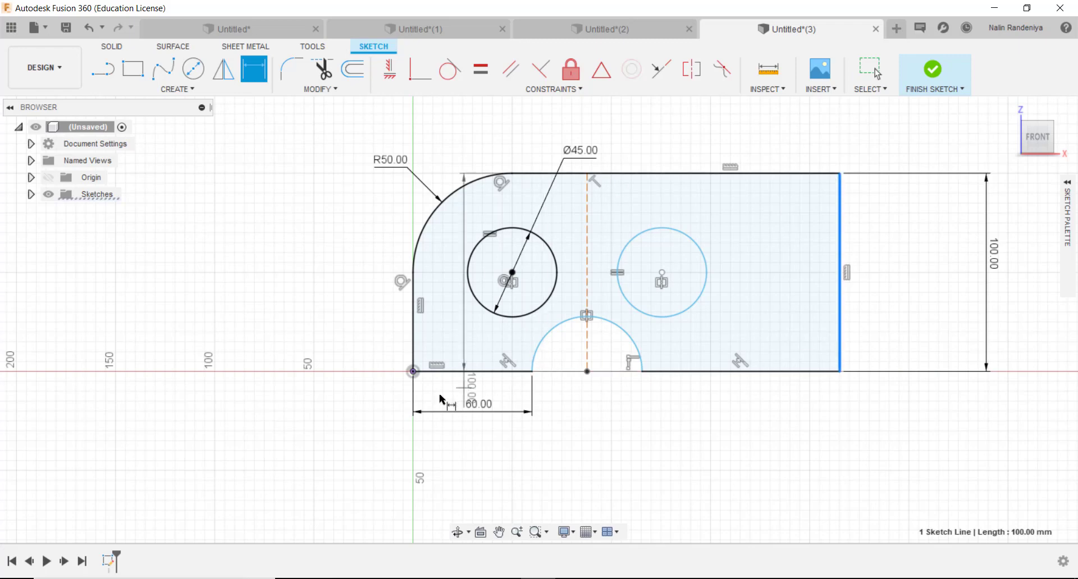
left_click(413, 341)
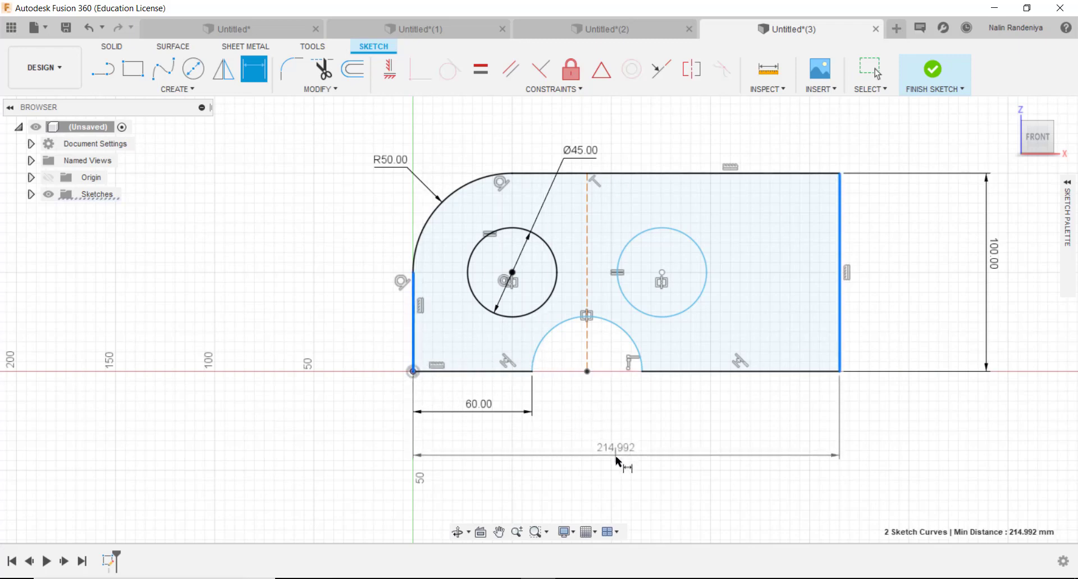
left_click(619, 460)
type("160")
key("Return")
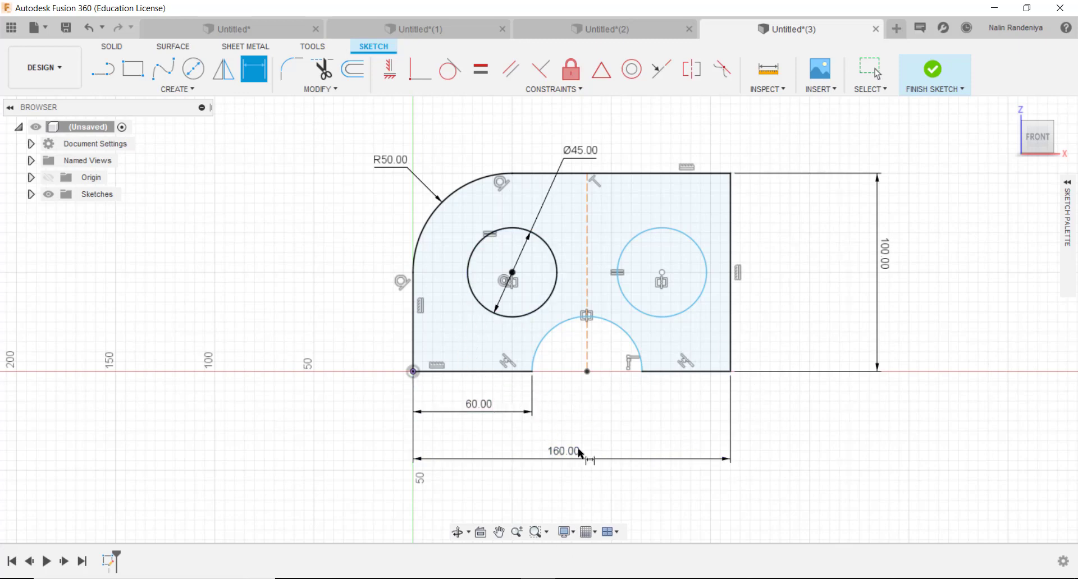
- Compare the sketch with the exercise PDF and shift the right circle's centre toward the construction line to test what is still unconstrained
left_click(643, 578)
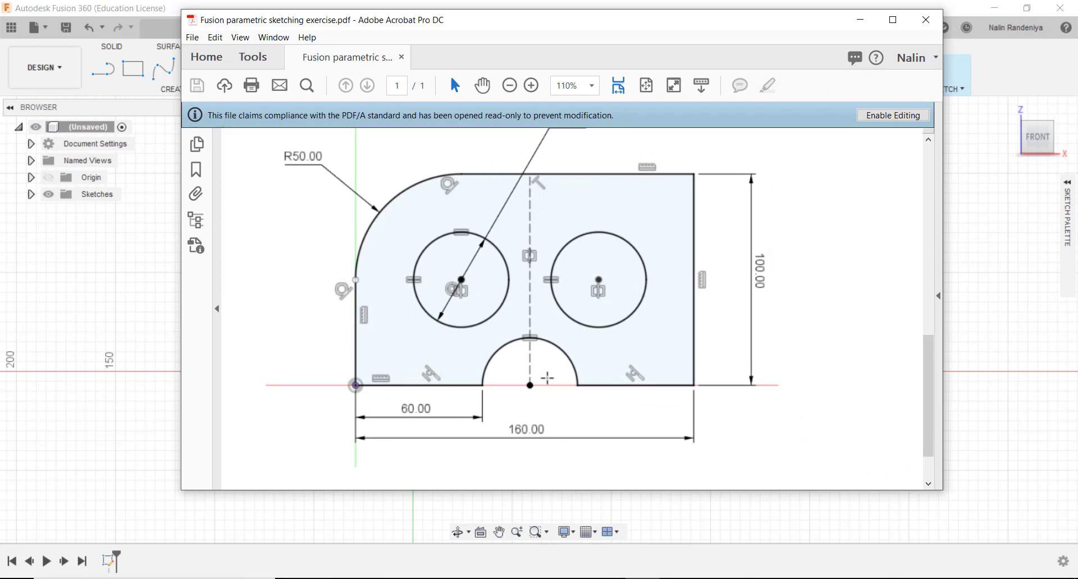
left_click(860, 19)
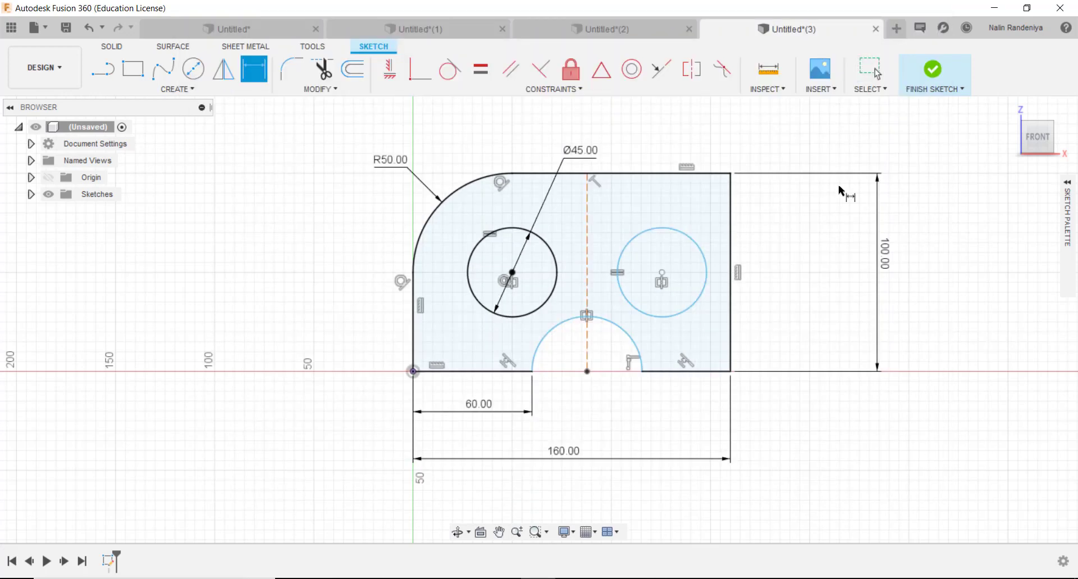
key("Escape")
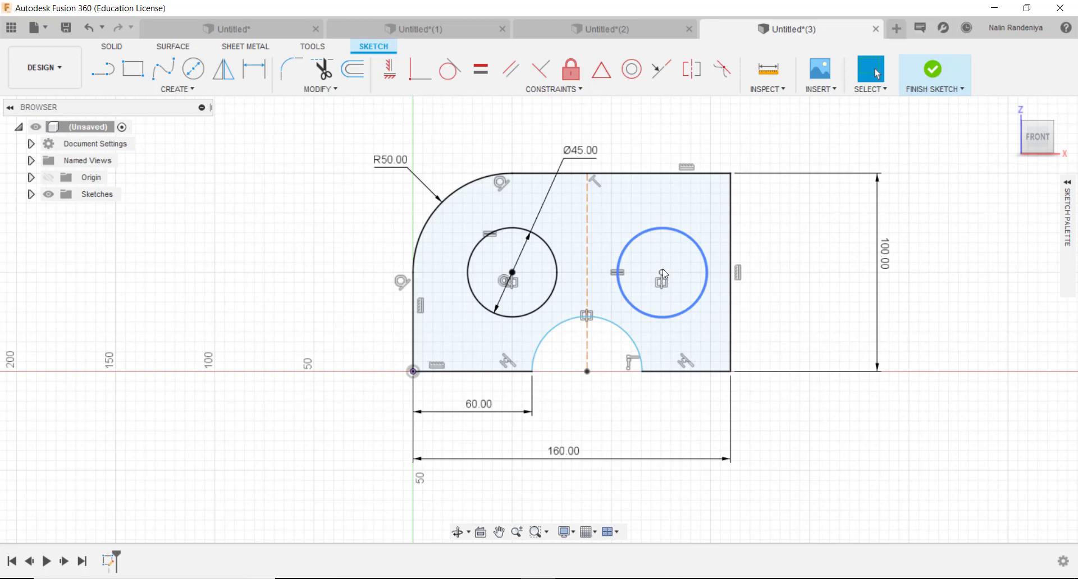
mouse_move(664, 274)
left_mouse_down()
mouse_move(615, 276)
mouse_move(645, 282)
mouse_move(626, 280)
left_mouse_up()
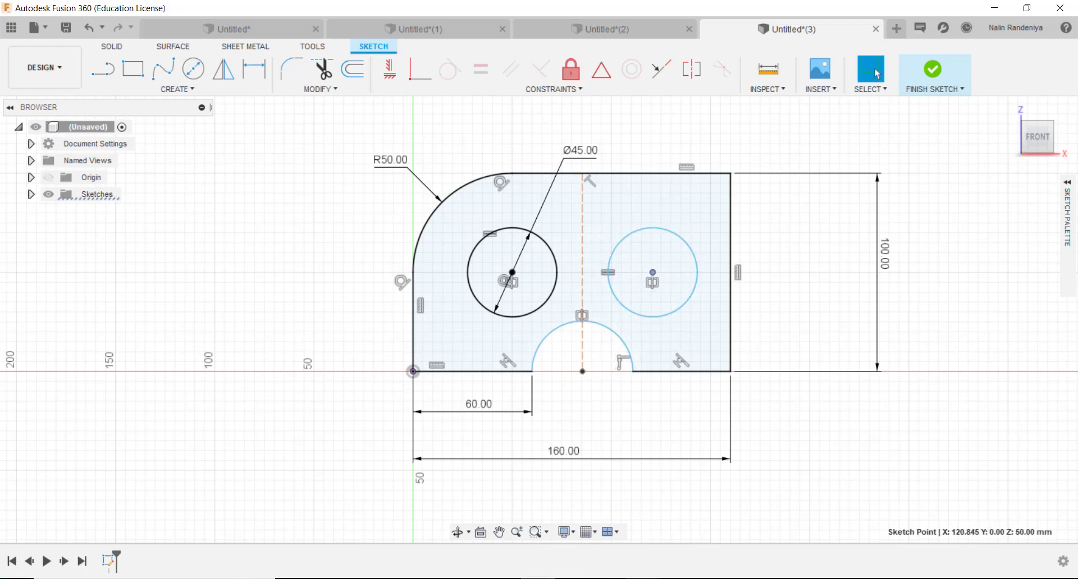
key("alt+Tab")
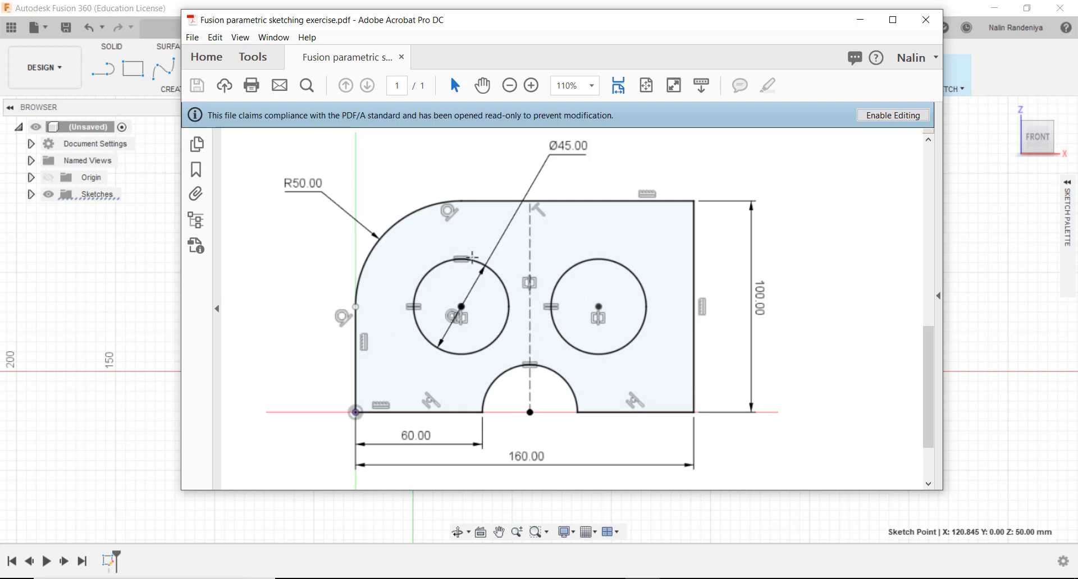
left_click(860, 19)
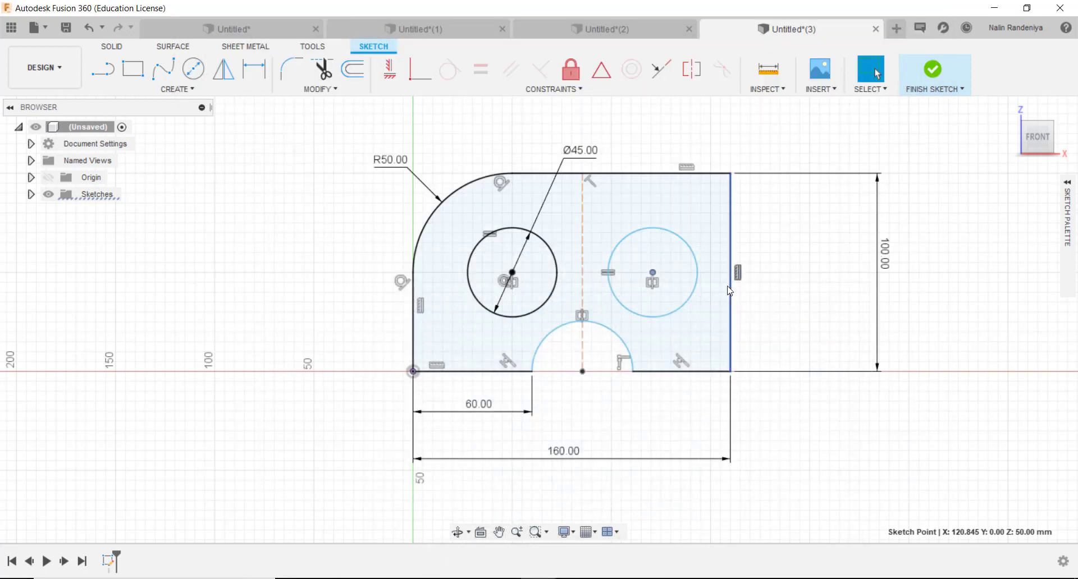
left_click(716, 134)
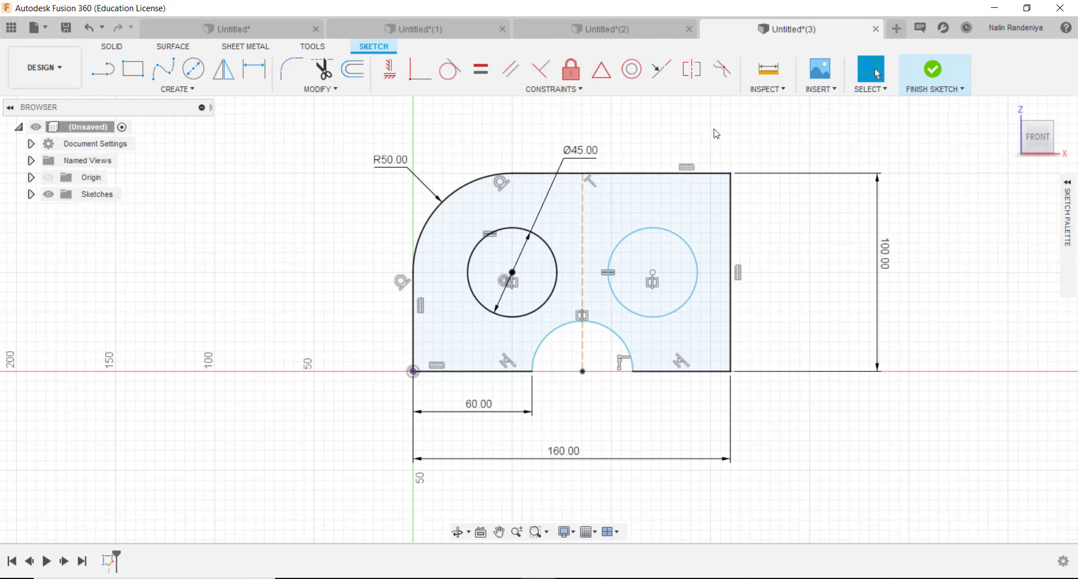
- Apply an equal constraint between the right circle and the semicircular cutout, and move the 100 mm height dimension closer to the plate
left_click(481, 69)
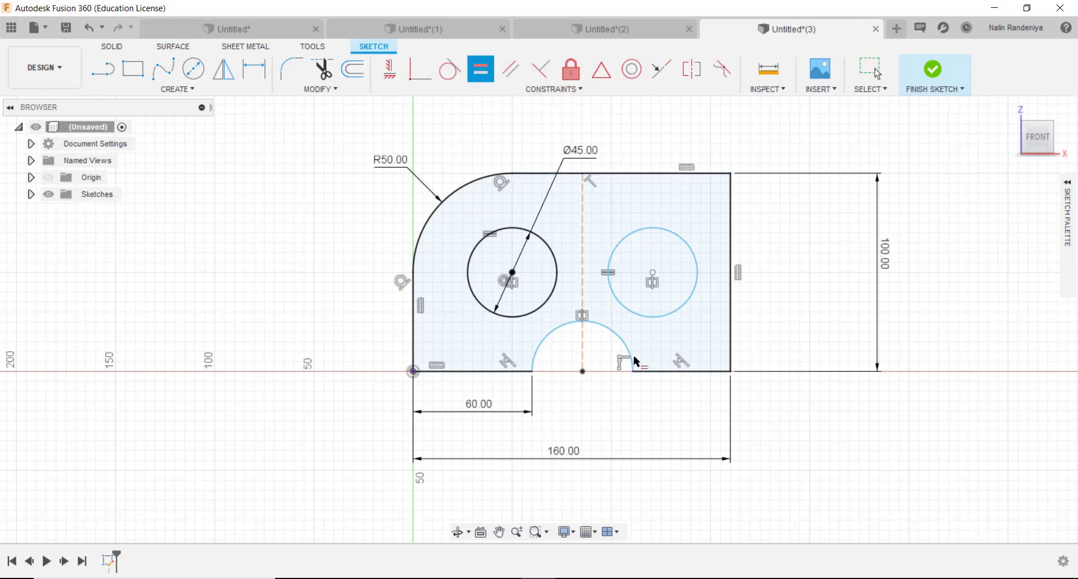
left_click(609, 292)
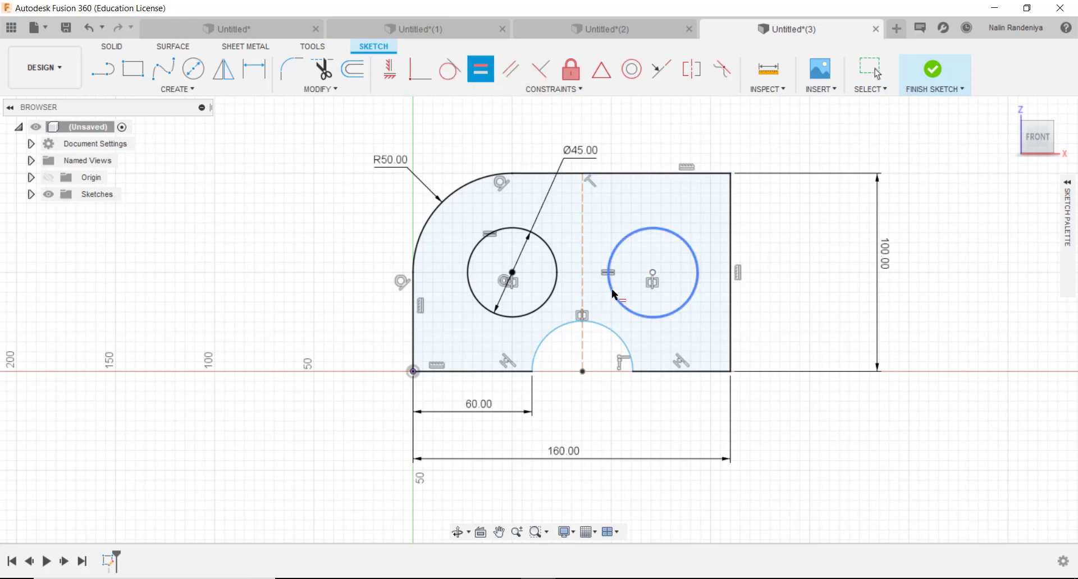
left_click(664, 330)
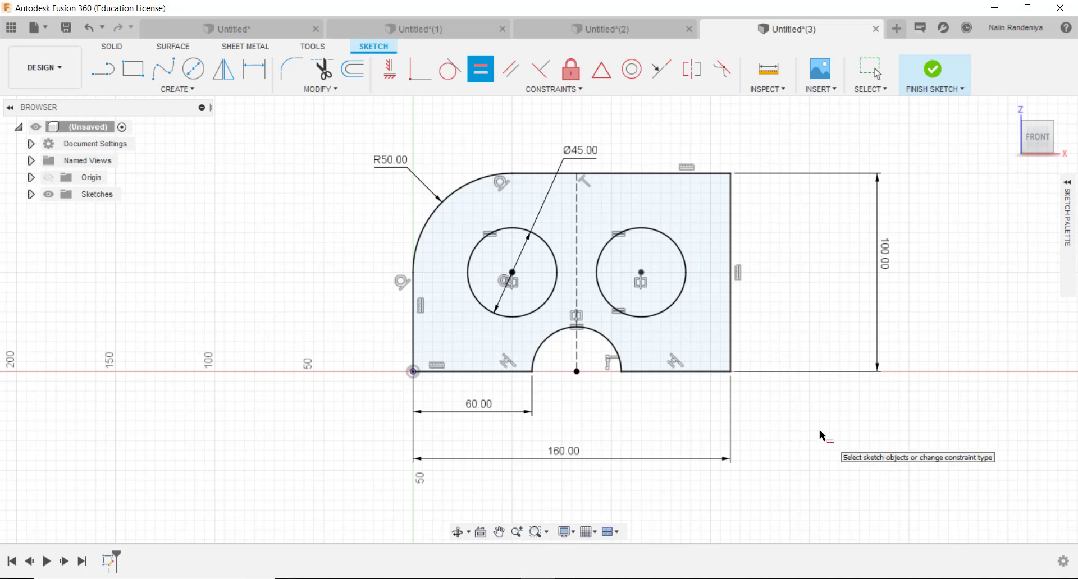
key("Escape")
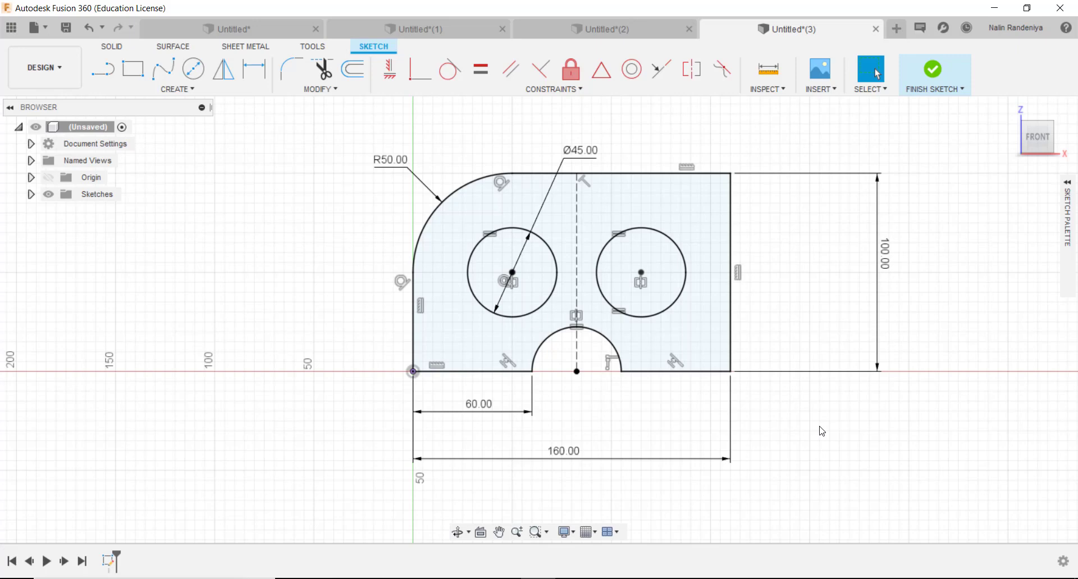
left_click(883, 224)
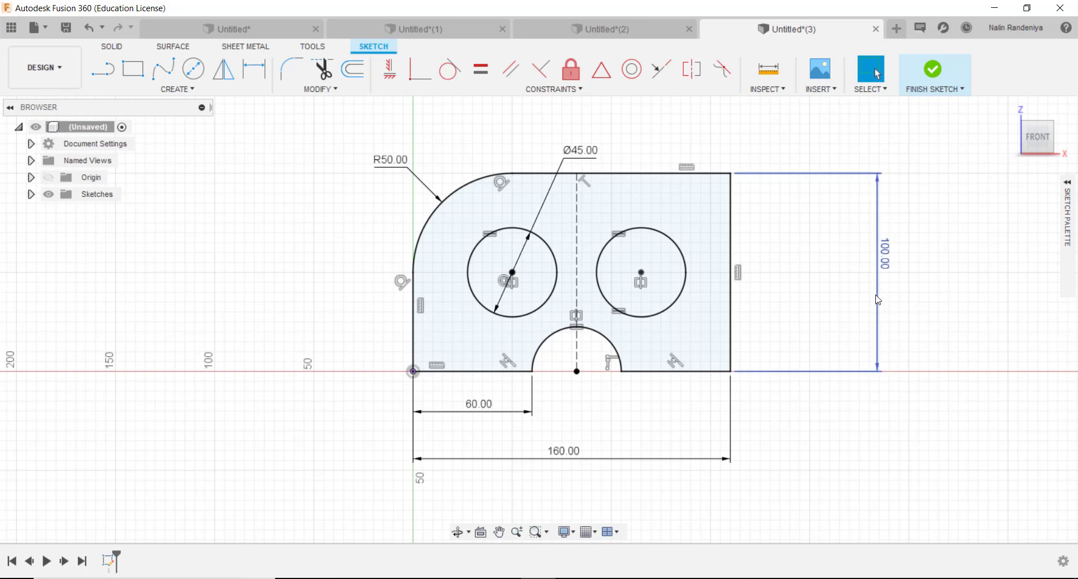
left_click_drag(878, 300, 776, 304)
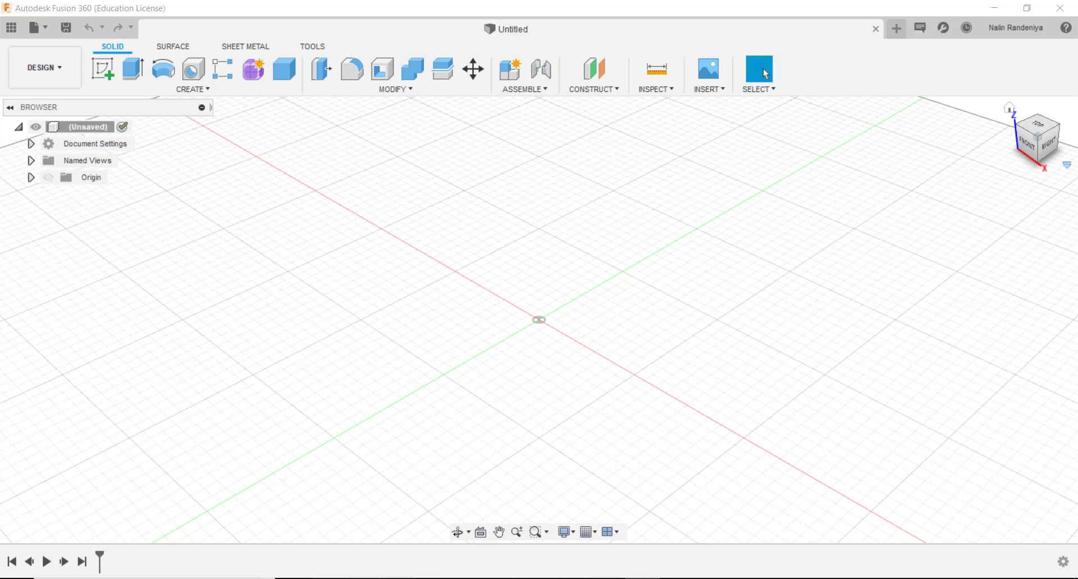
- Open the hammer canvas folder and examine the hammer's front, right and top view photos, including the ruler placed beside it
left_click(329, 578)
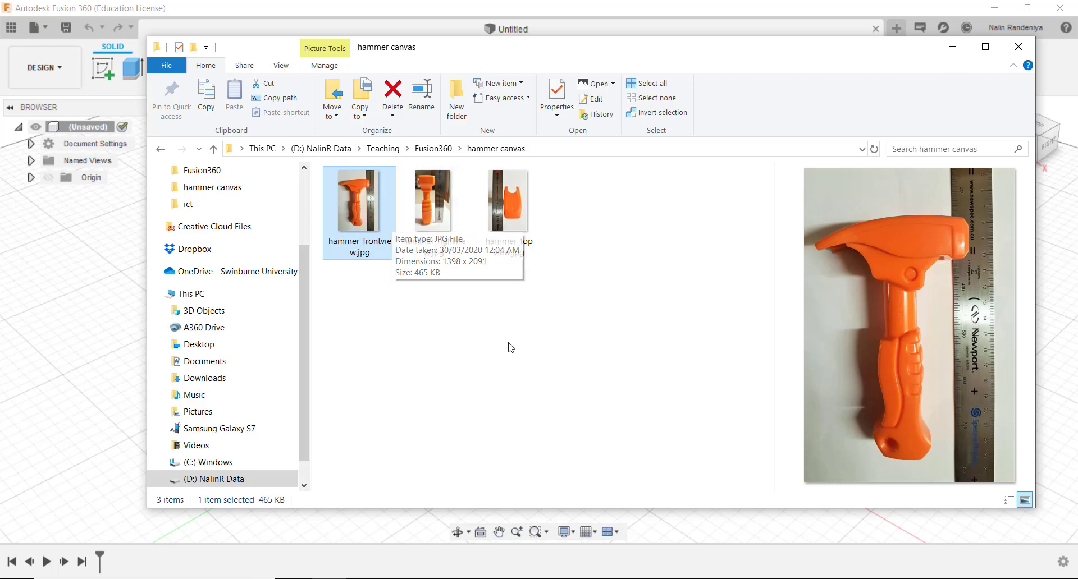
double_click(359, 202)
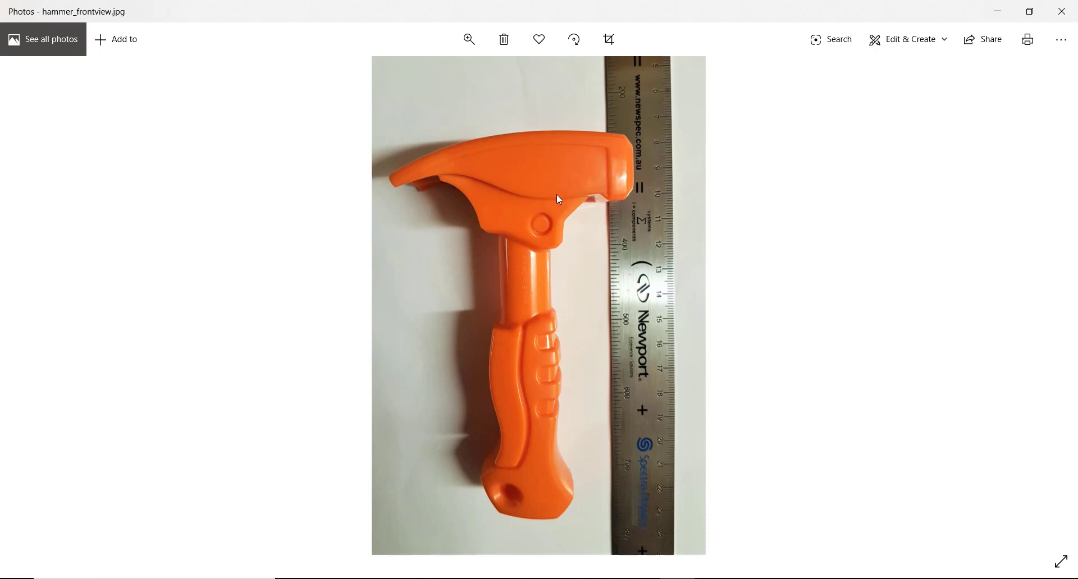
left_click(1047, 306)
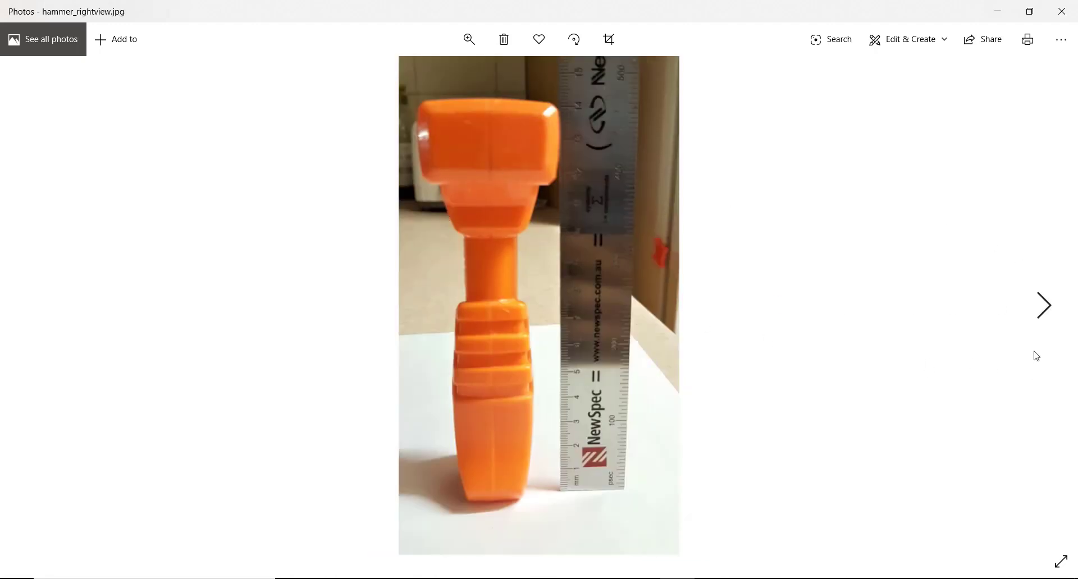
left_click(1045, 306)
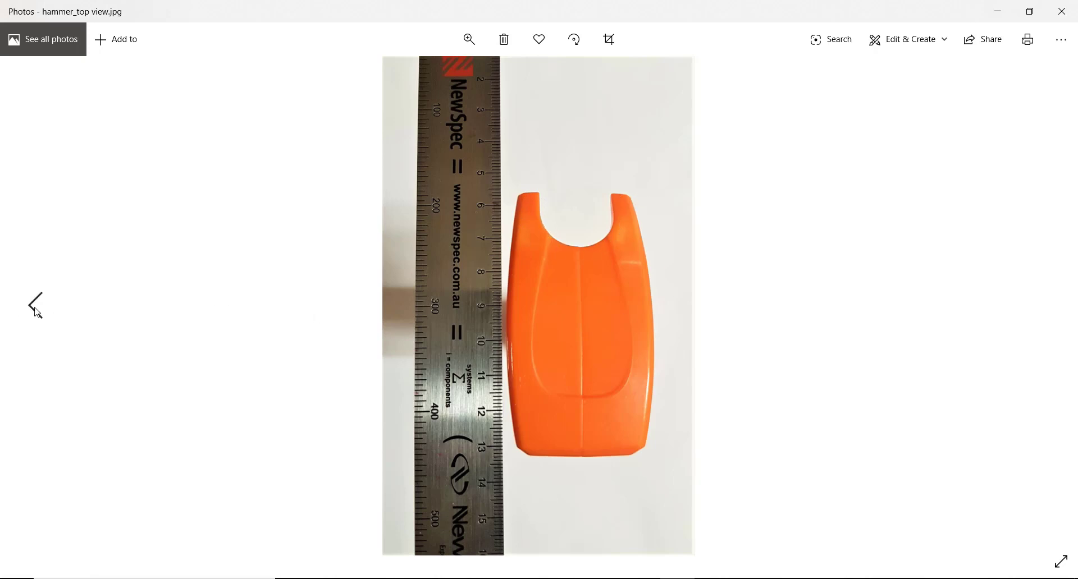
left_click(36, 307)
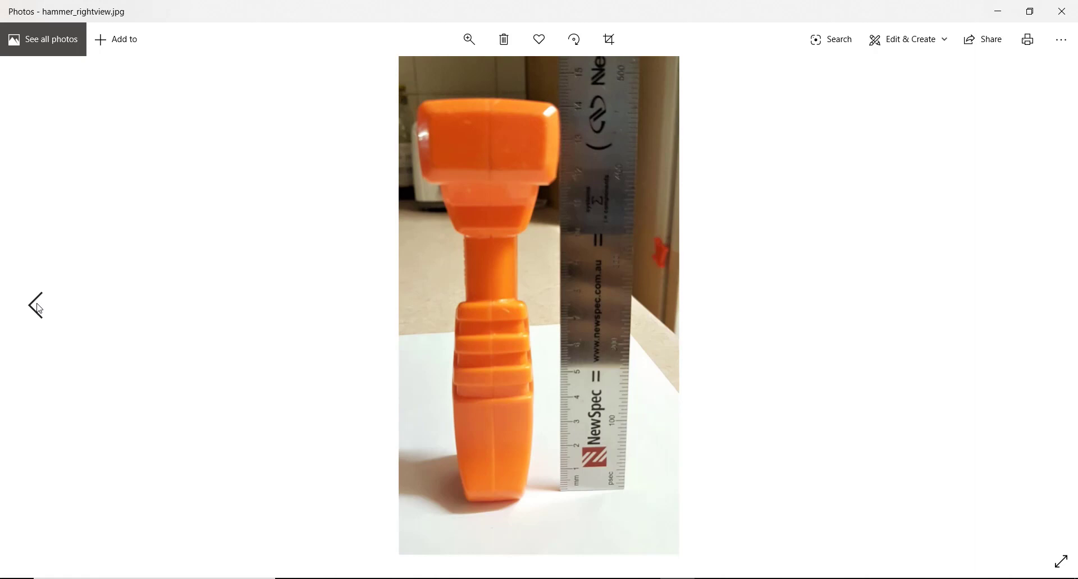
left_click(36, 305)
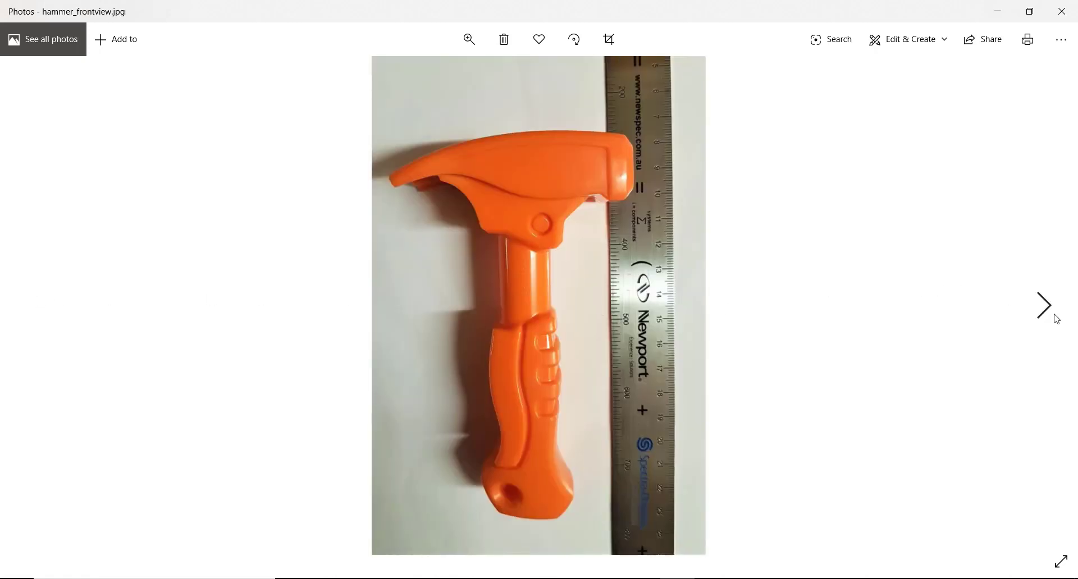
left_click(1052, 308)
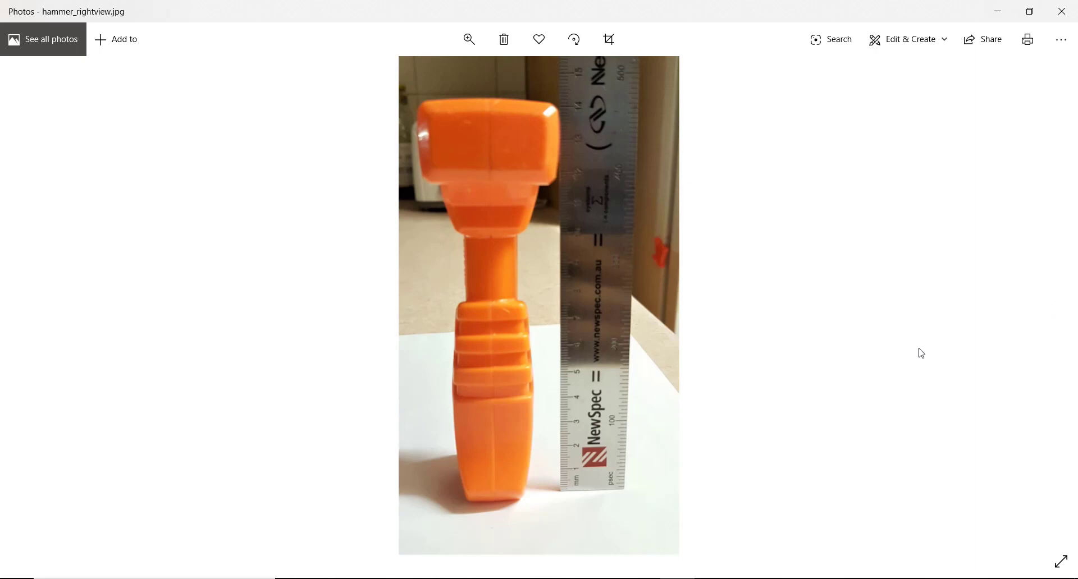
left_click(1046, 306)
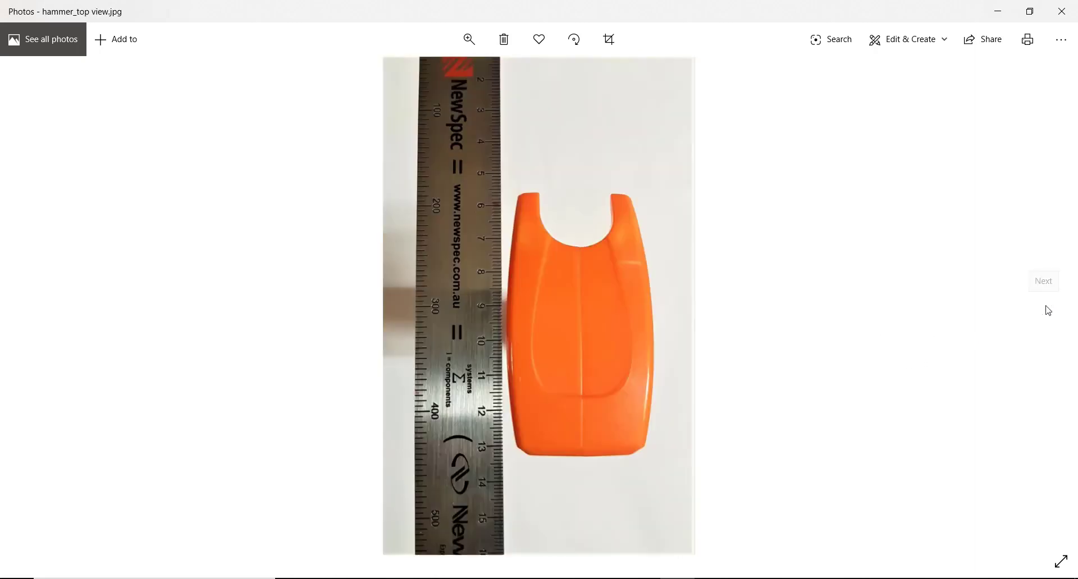
left_click(1061, 11)
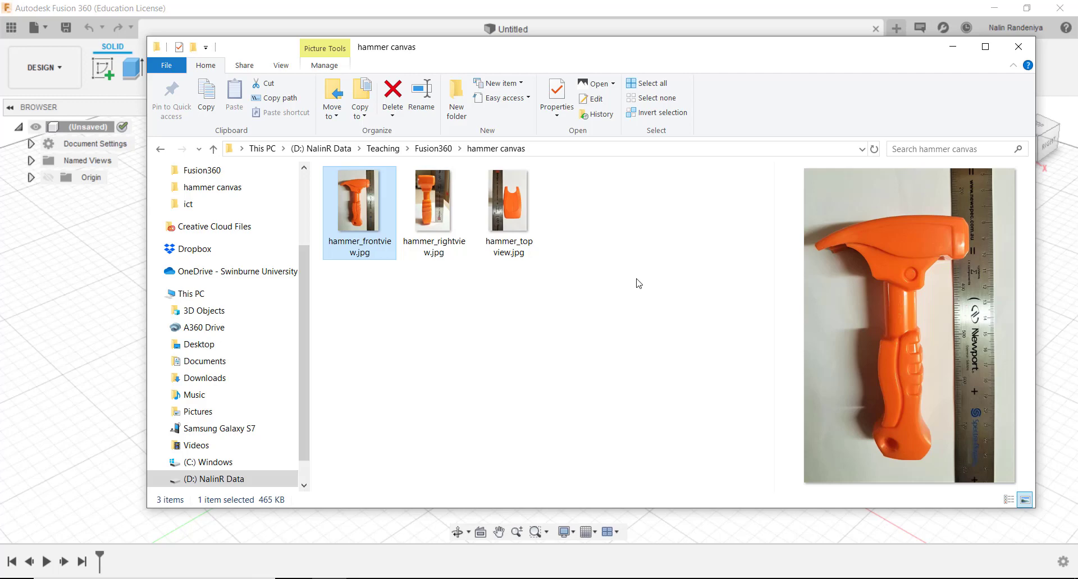
double_click(375, 225)
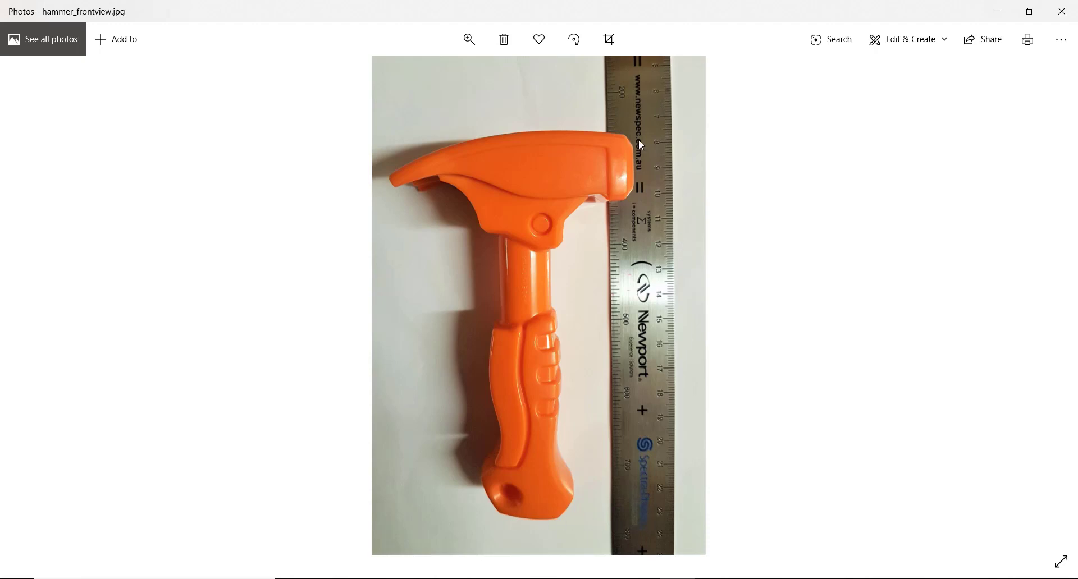
left_click(1045, 306)
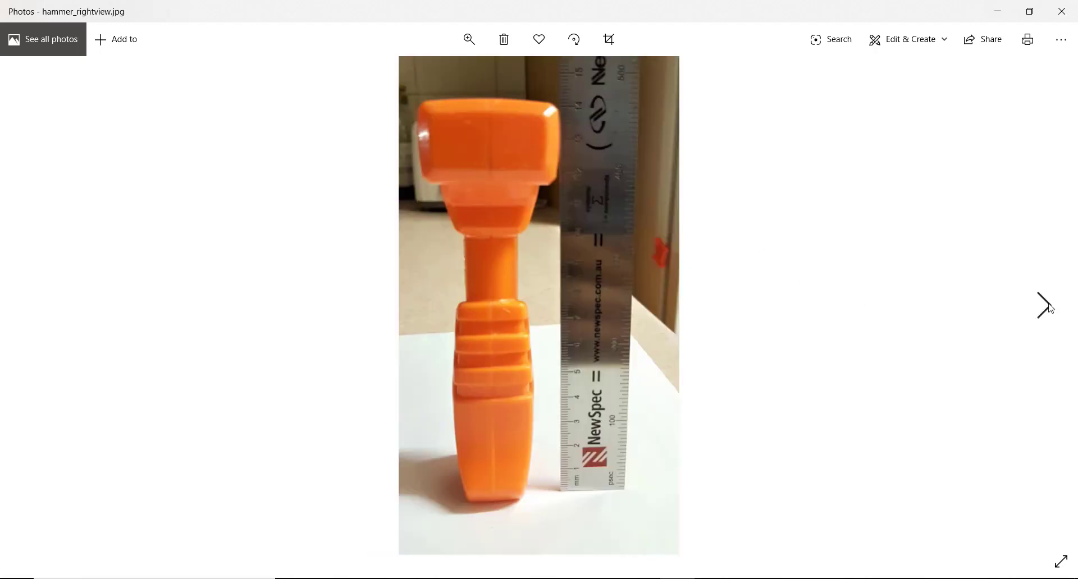
left_click(1046, 306)
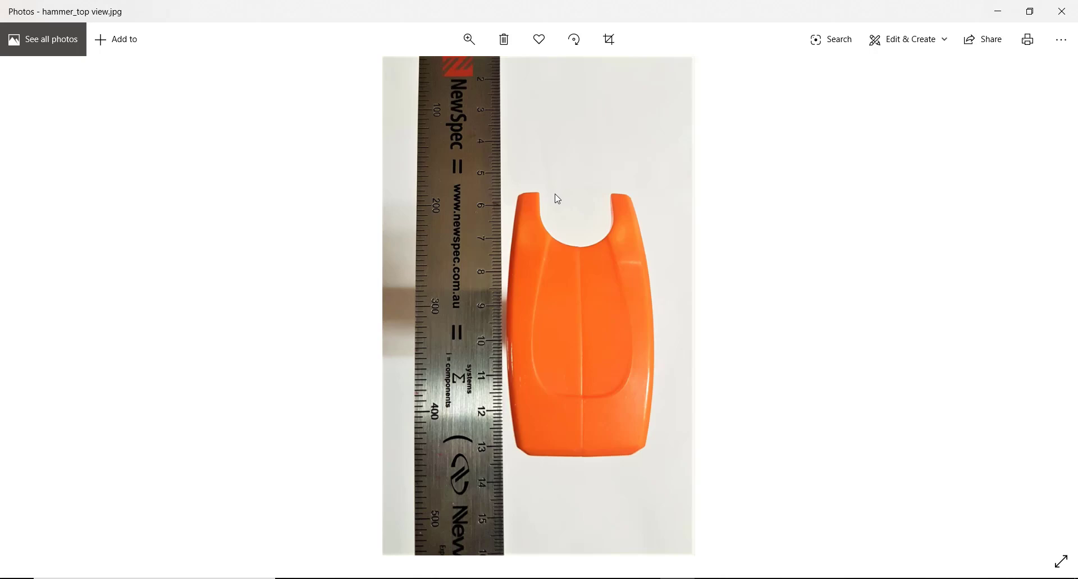
- Close the photo and folder windows and load hammer_frontview.jpg from the computer as a canvas image
left_click(1062, 11)
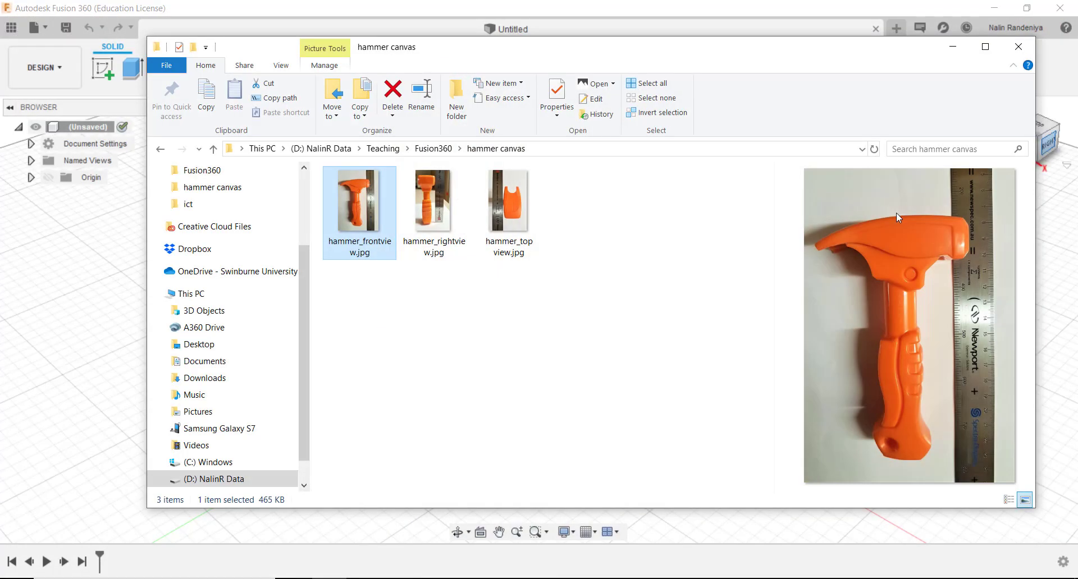
left_click(1022, 50)
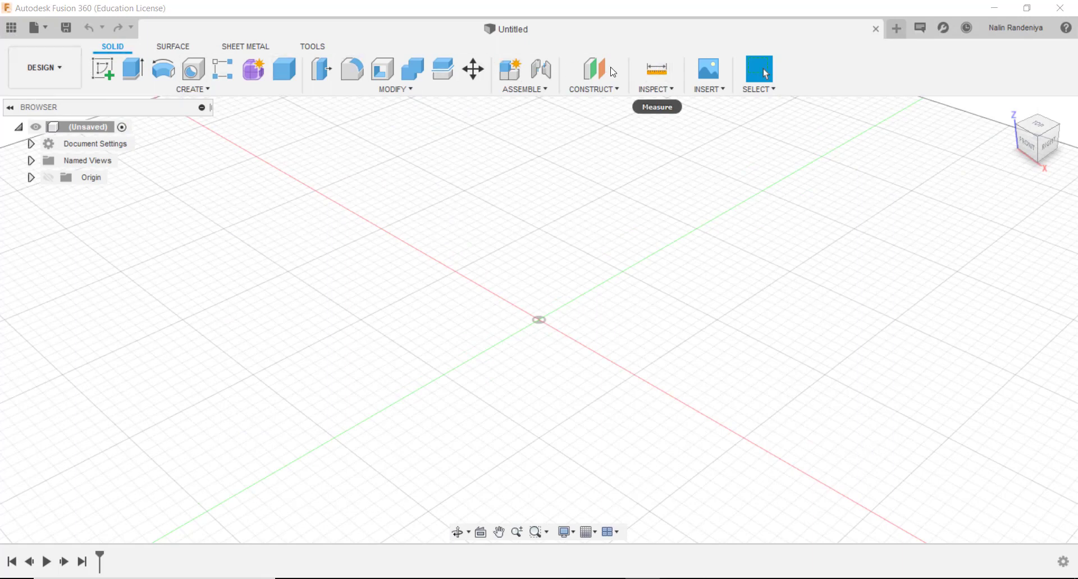
left_click(712, 75)
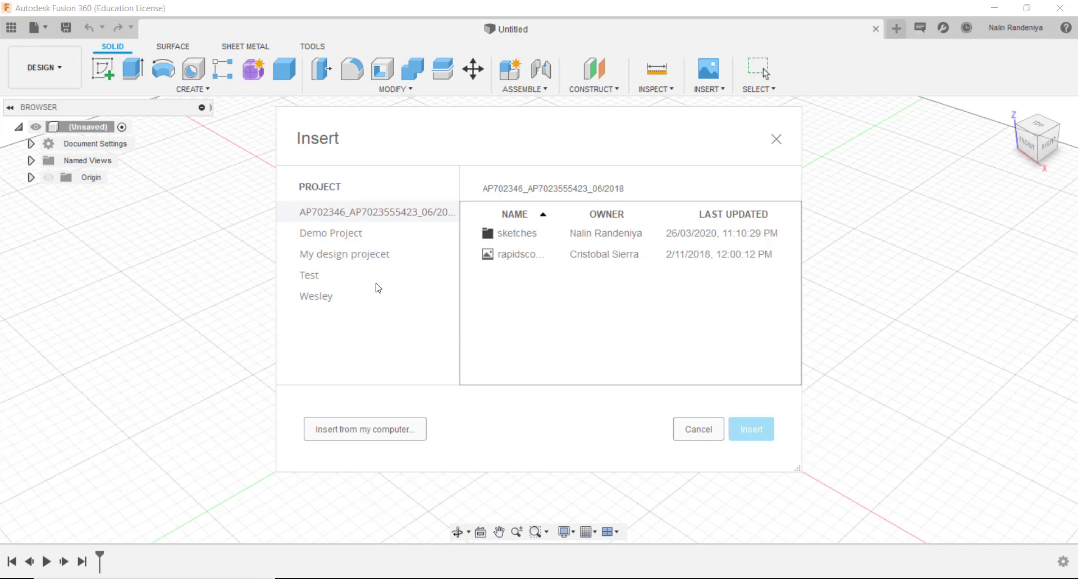
left_click(365, 430)
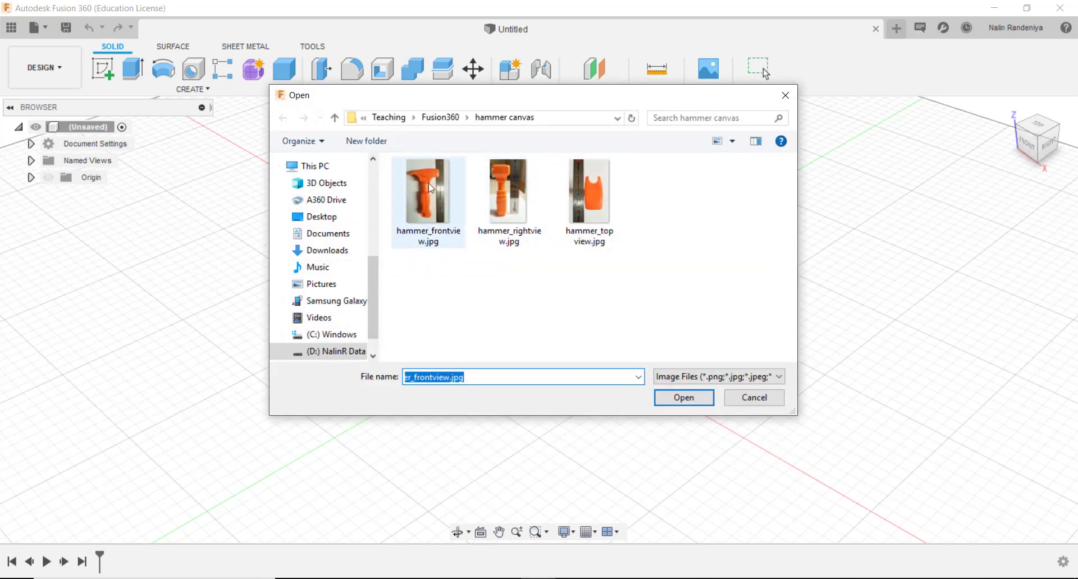
left_click(430, 200)
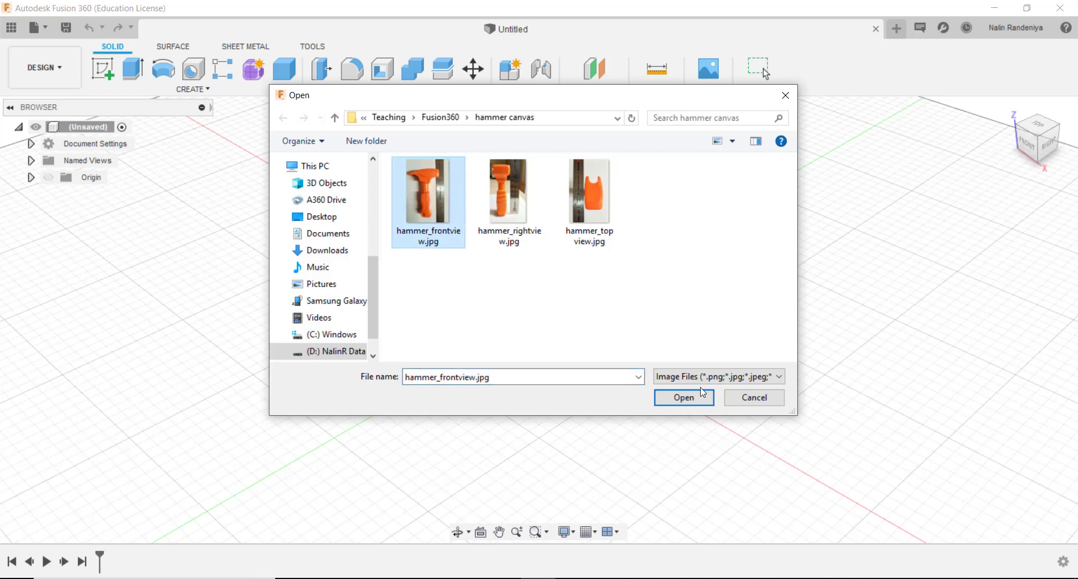
left_click(693, 403)
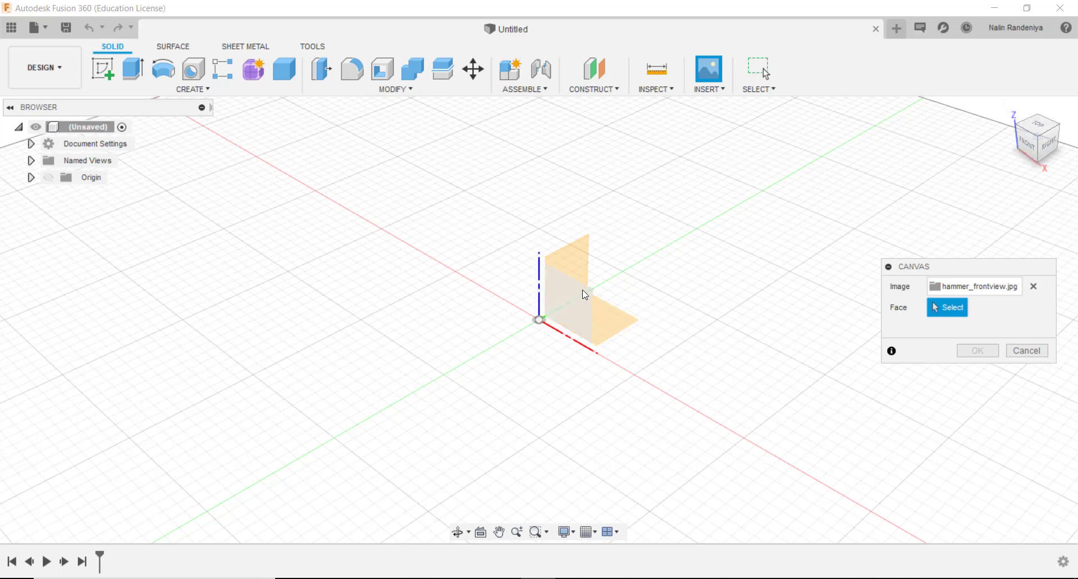
- Place the front view image on the front XZ origin plane and scale it up uniformly to more than twice its size
key("ctrl")
left_click(589, 297)
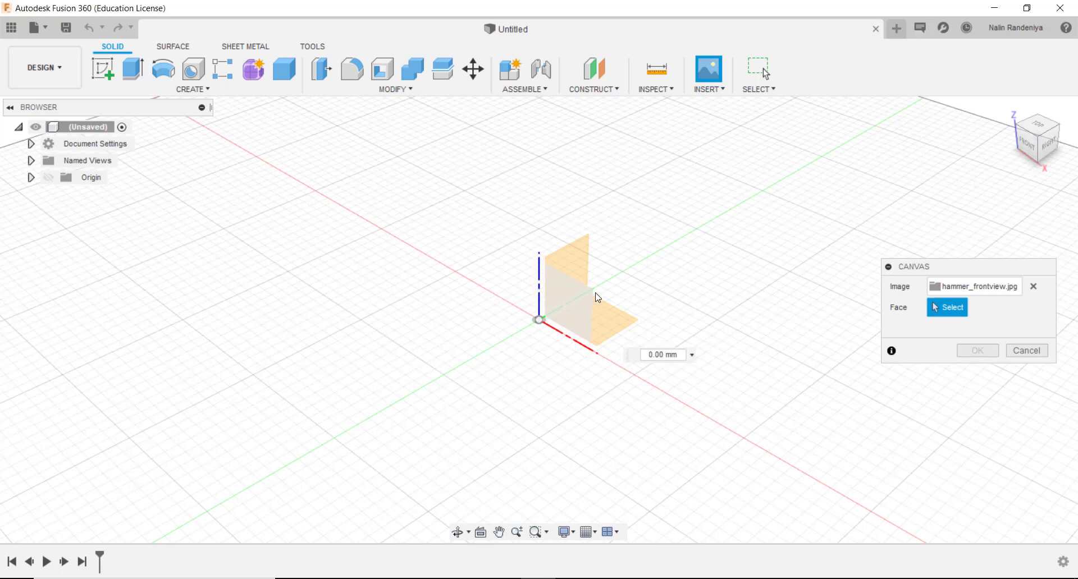
scroll(534, 330, "up", 4)
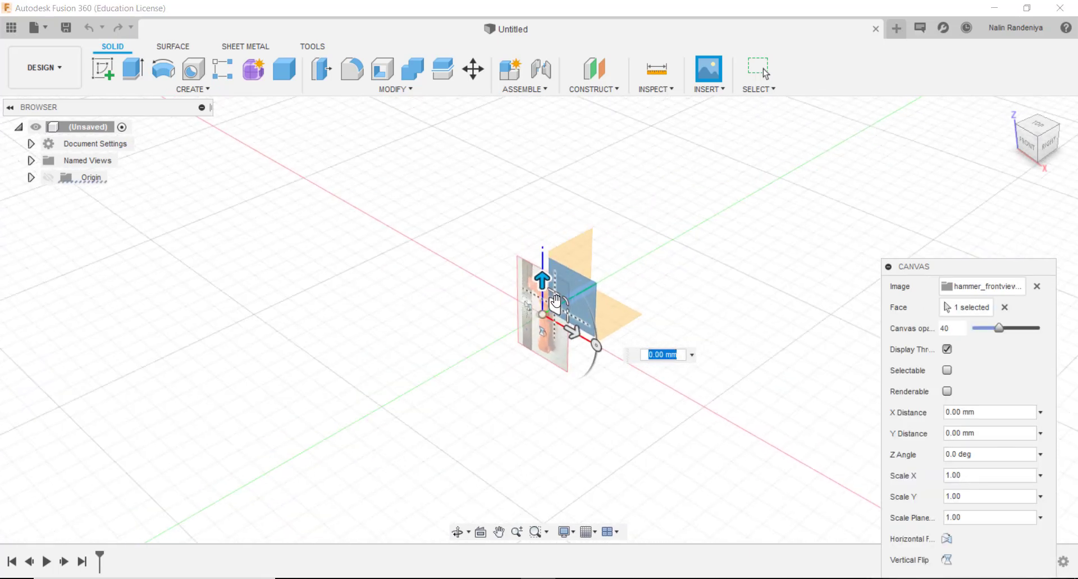
mouse_move(491, 409)
middle_mouse_down()
mouse_move(530, 395)
mouse_move(480, 396)
middle_mouse_up()
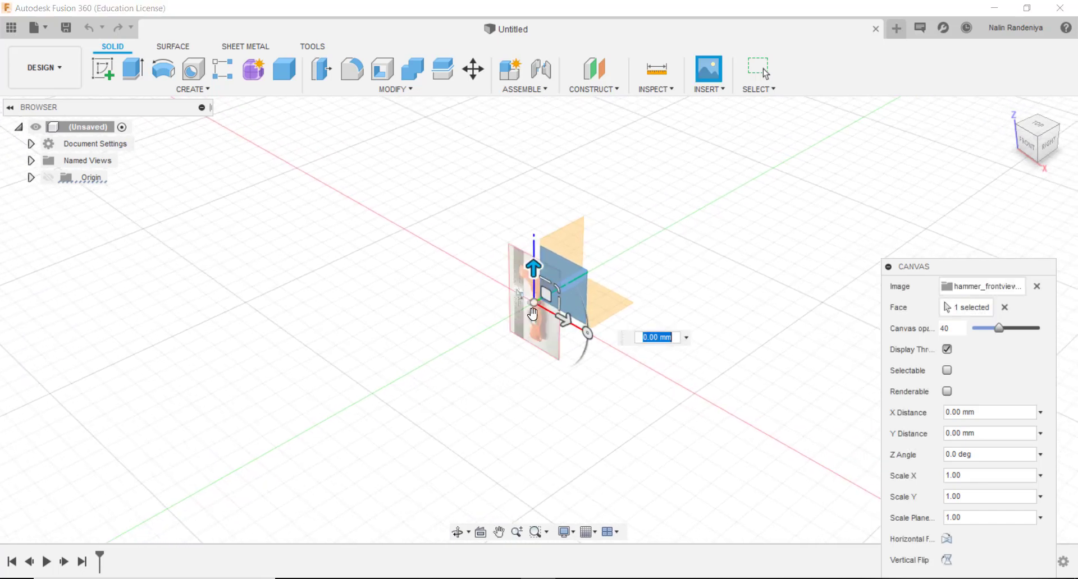
middle_click_drag(547, 292, 550, 288)
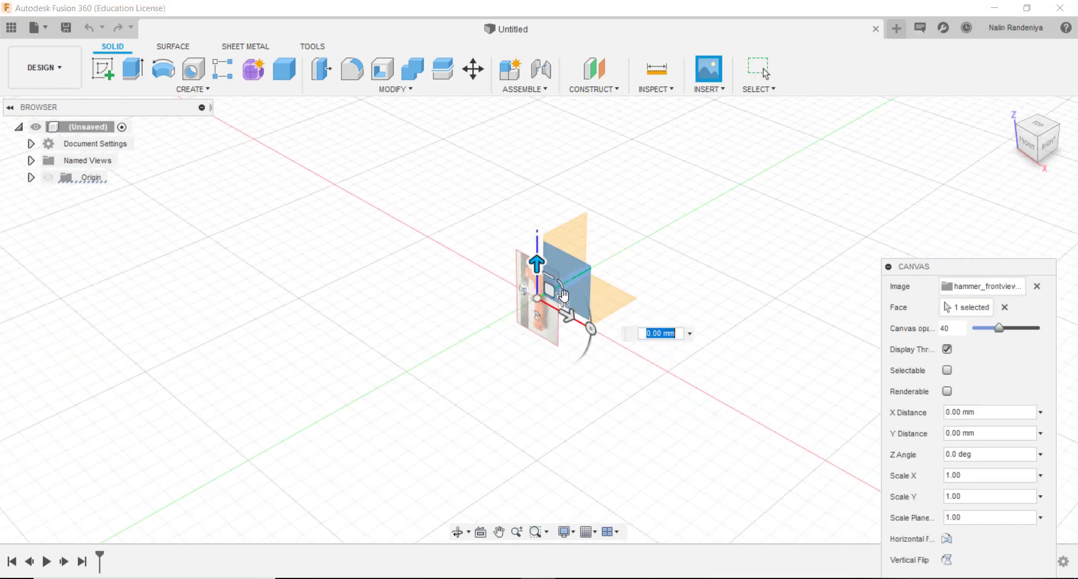
left_click_drag(564, 296, 619, 254)
- Try flipping the hammer canvas horizontally and vertically, and flip it back to its previous orientation
left_click(523, 292)
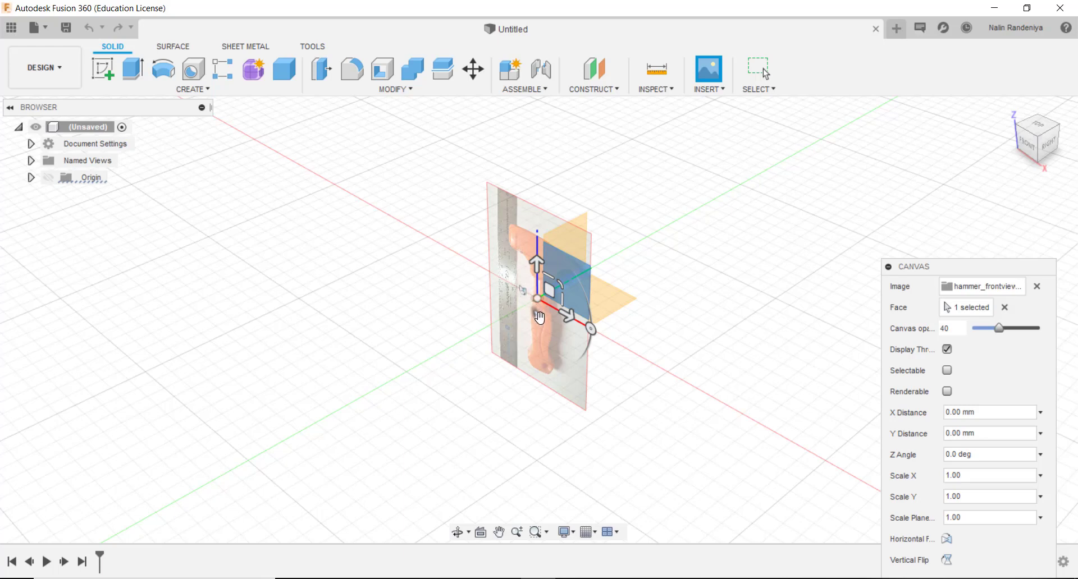
left_click(536, 313)
left_click(523, 291)
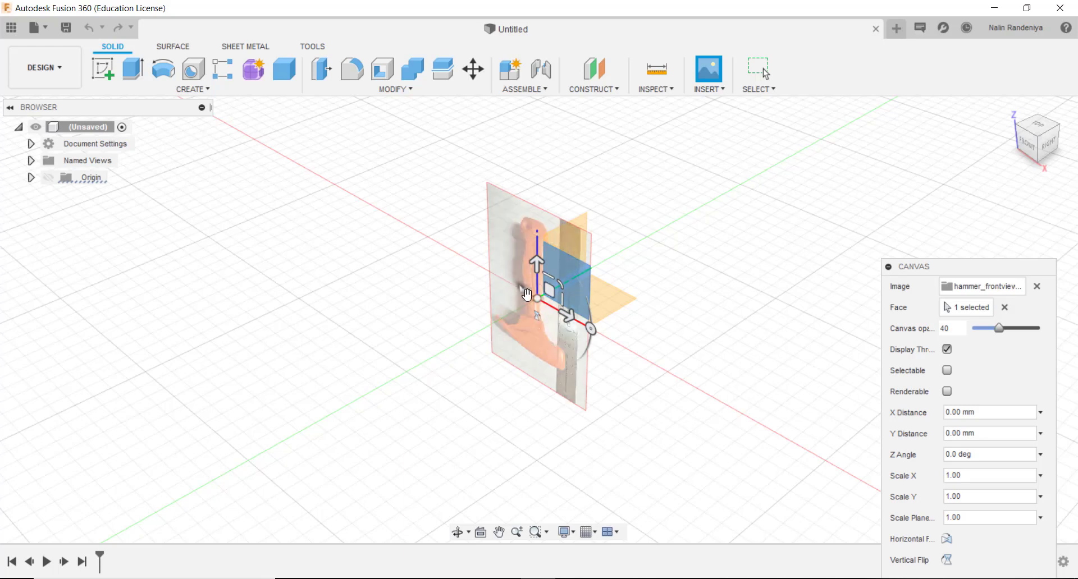
left_click(536, 314)
left_click(523, 291)
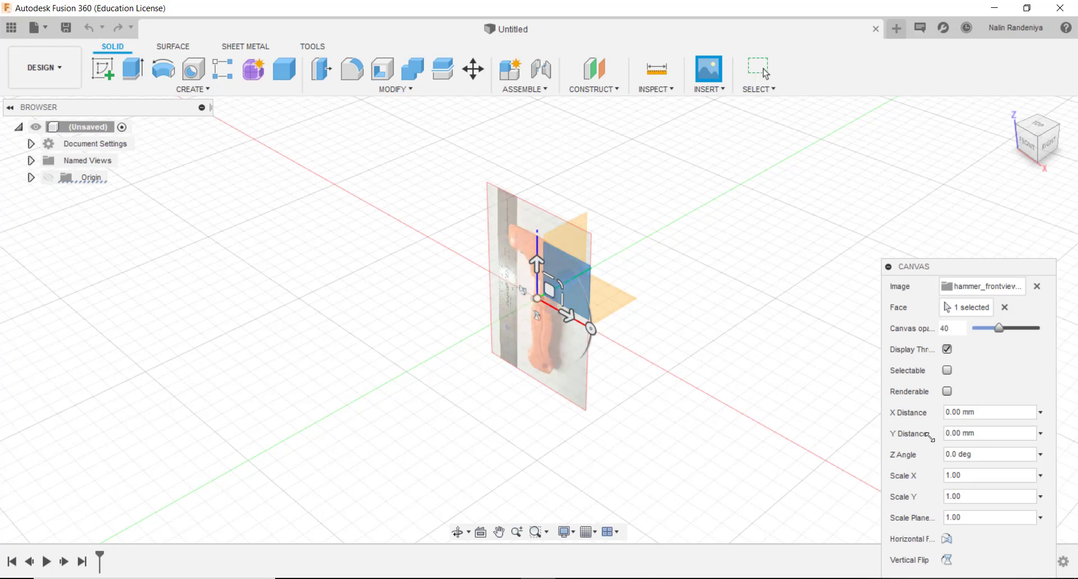
- Move the canvas settings dialog so all its options are accessible, and view the hammer canvas straight from the front
left_click_drag(912, 268, 909, 203)
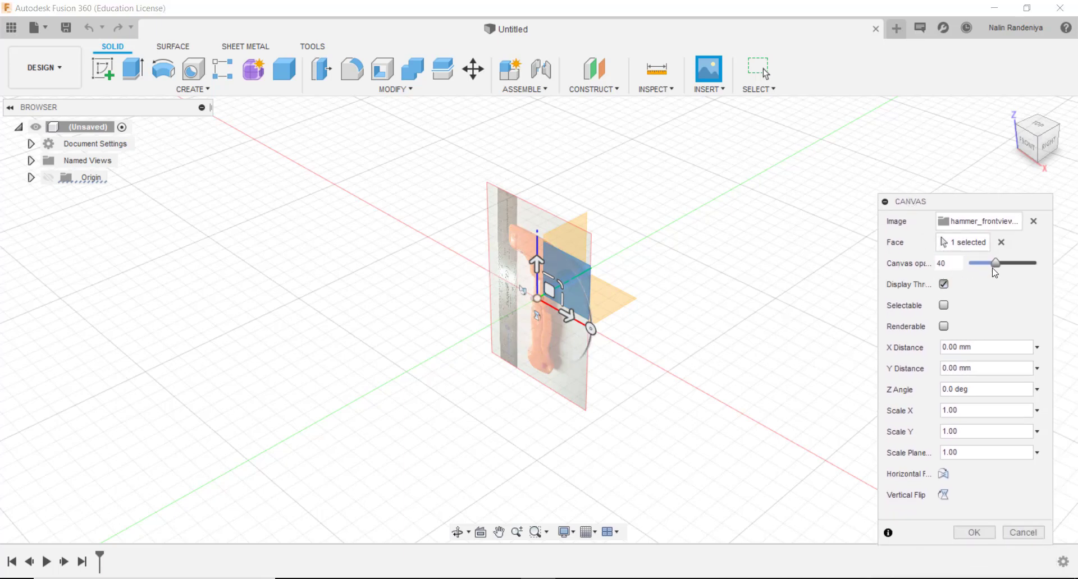
left_click(1029, 147)
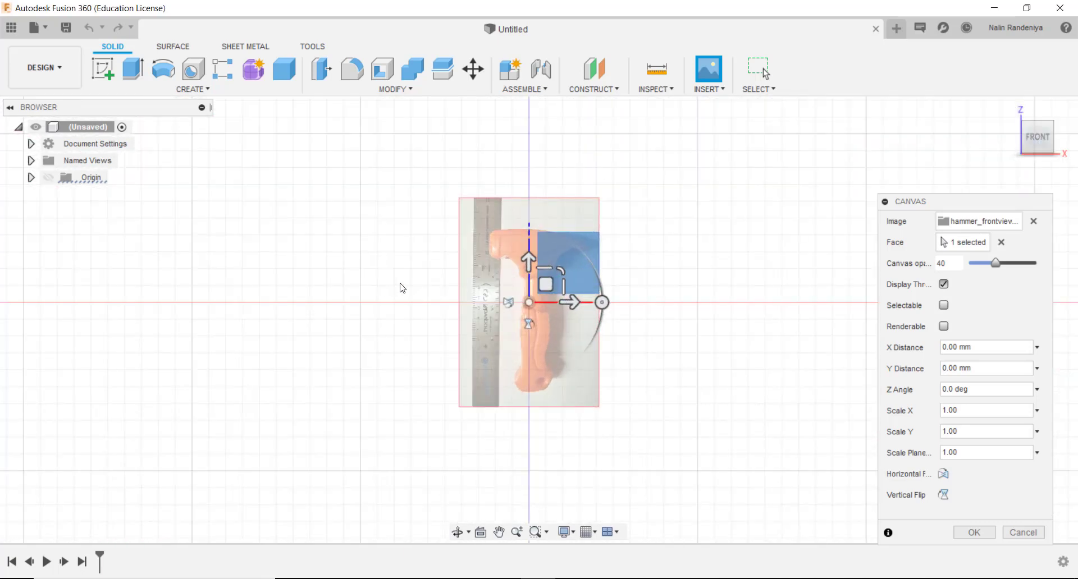
scroll(471, 267, "down", 2)
scroll(471, 267, "up", 4)
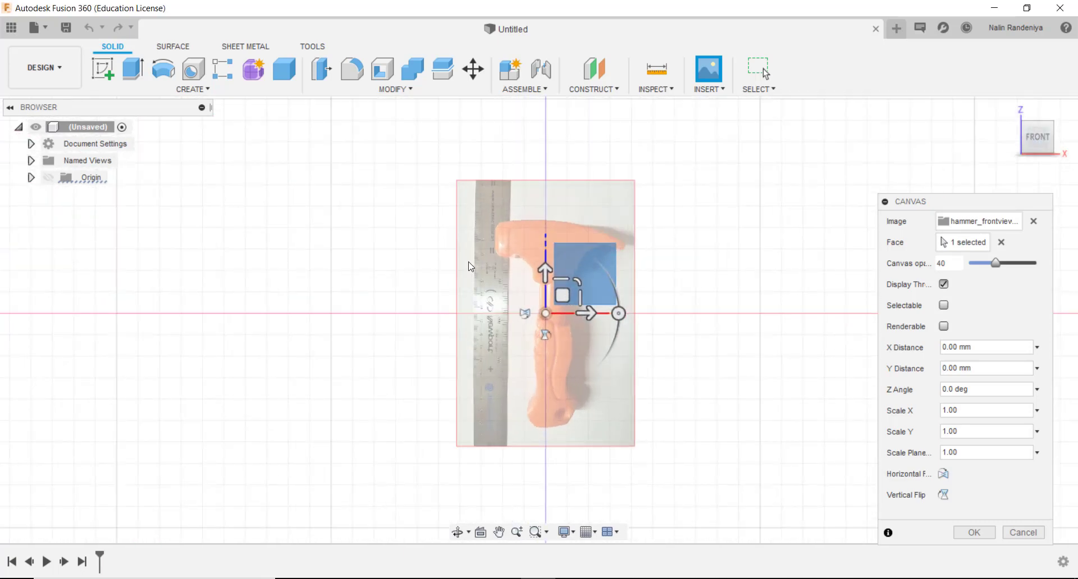
- Flip the hammer front-view canvas horizontally so the ruler lies on the other side of the hammer
scroll(549, 330, "down", 1)
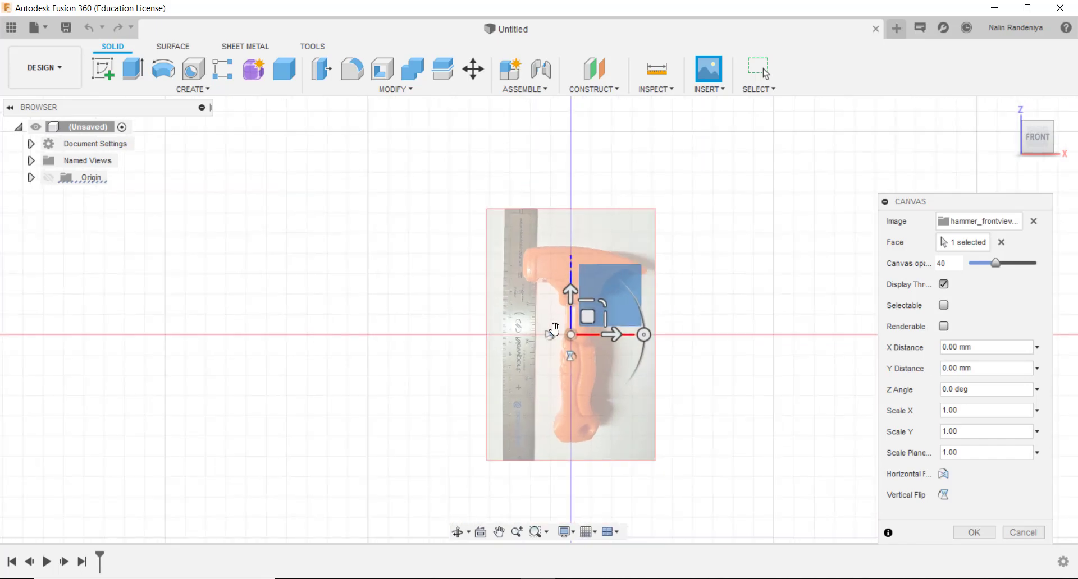
scroll(516, 330, "down", 3)
scroll(515, 330, "up", 4)
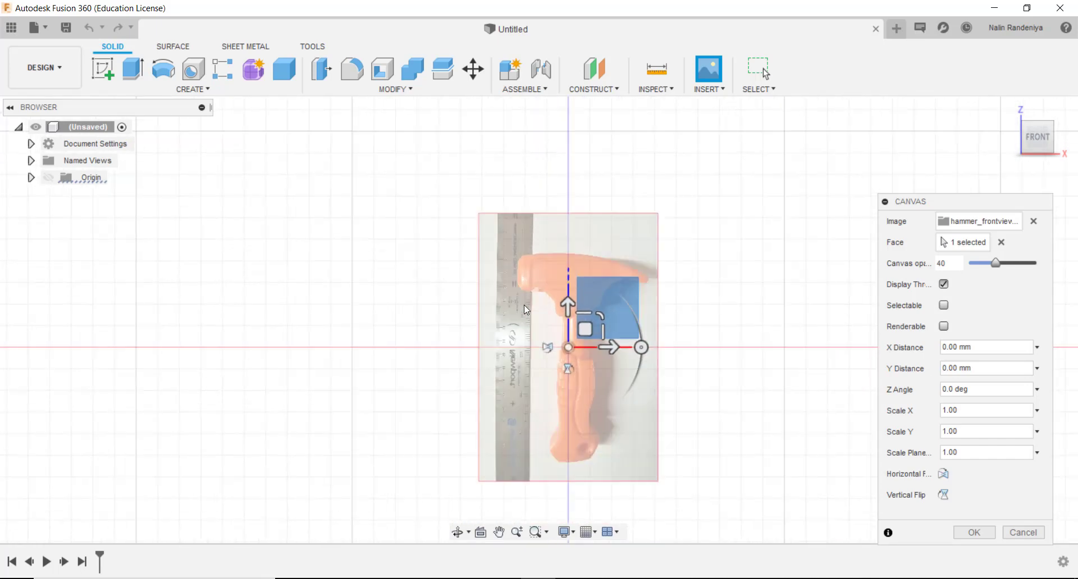
scroll(522, 330, "down", 3)
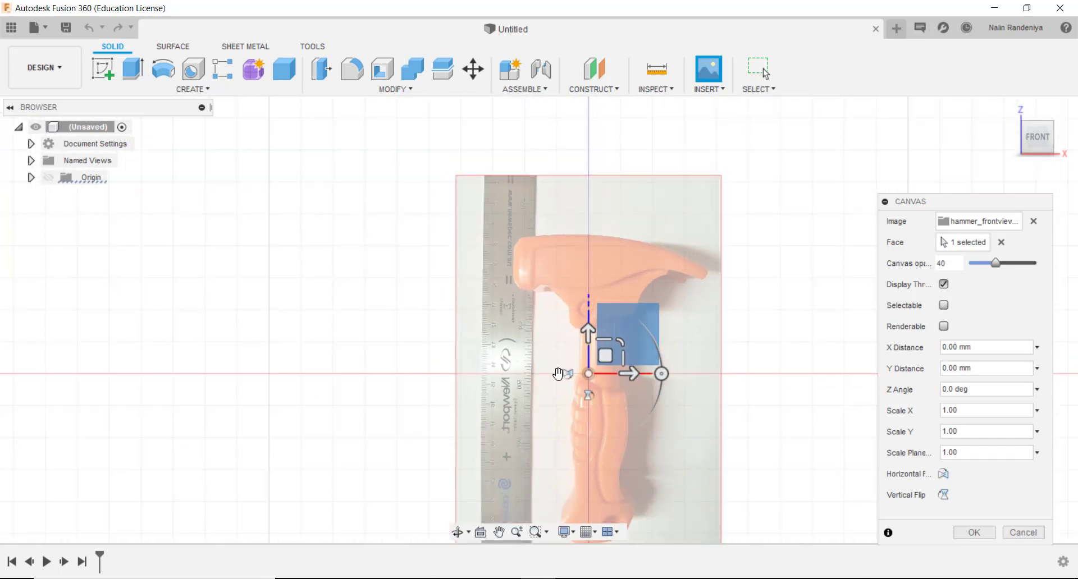
left_click(566, 374)
left_click(566, 374)
left_click(588, 395)
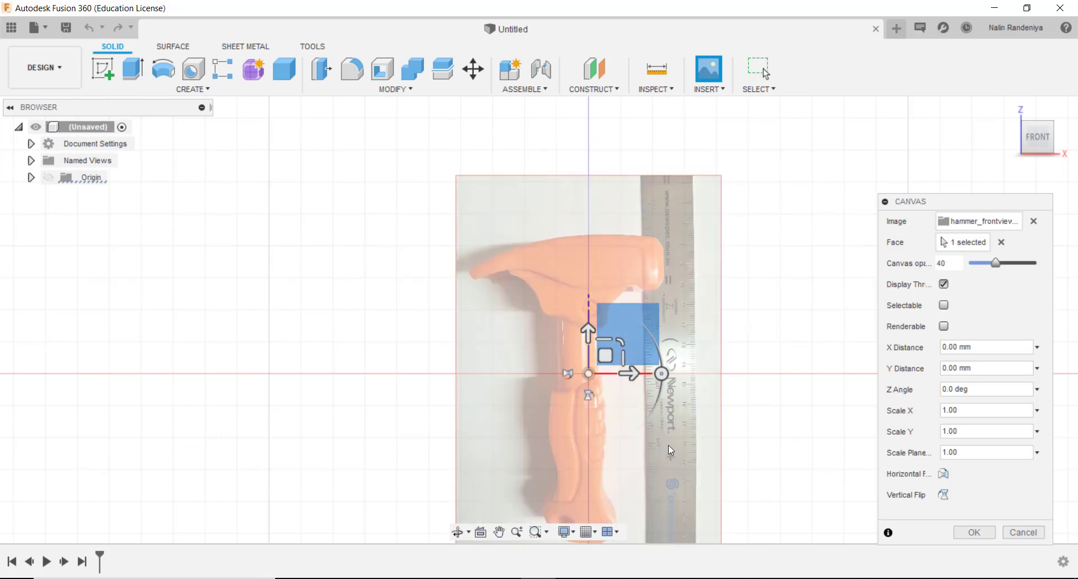
- Shift the canvas sideways with a Y distance of 2 mm and finish inserting it
scroll(667, 454, "down", 4)
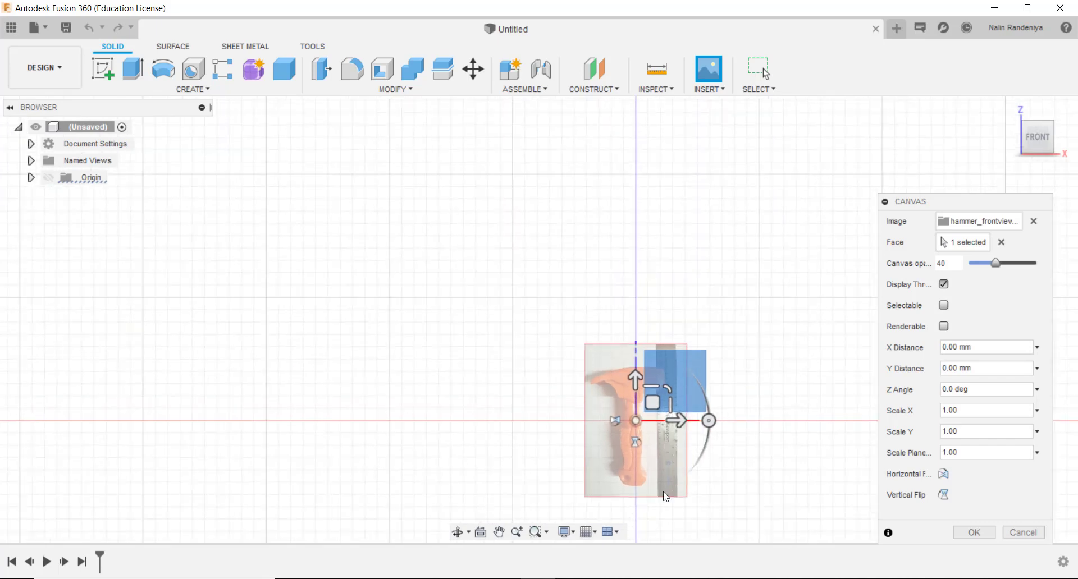
scroll(658, 506, "up", 5)
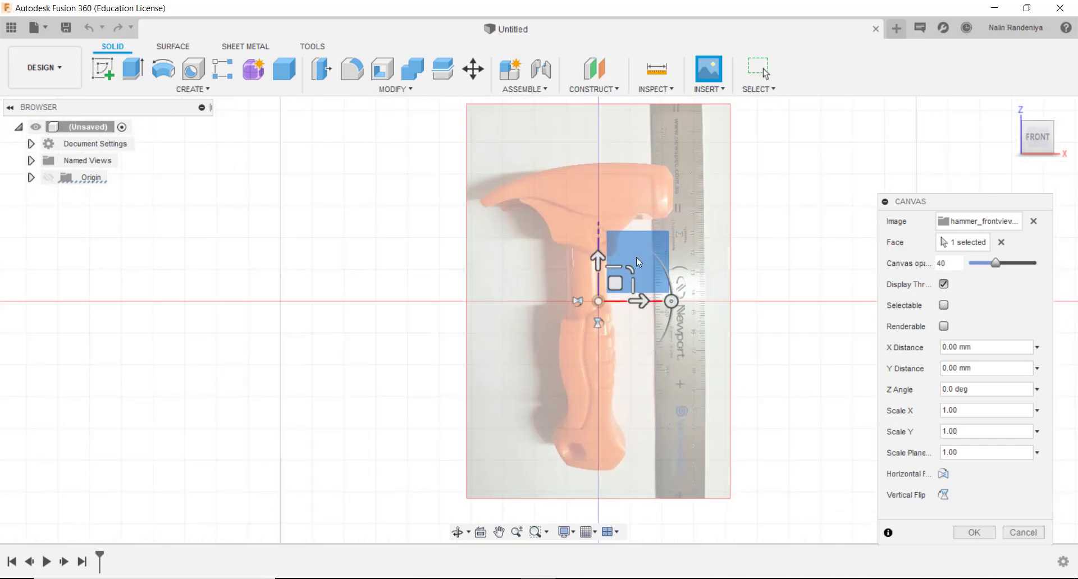
scroll(640, 258, "up", 3)
scroll(581, 328, "up", 1)
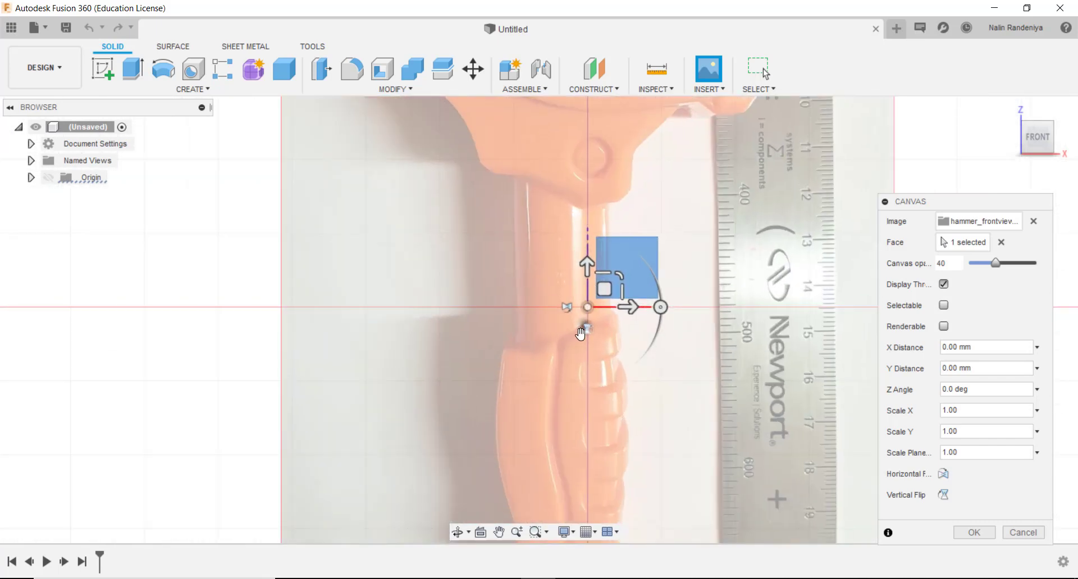
scroll(579, 331, "down", 3)
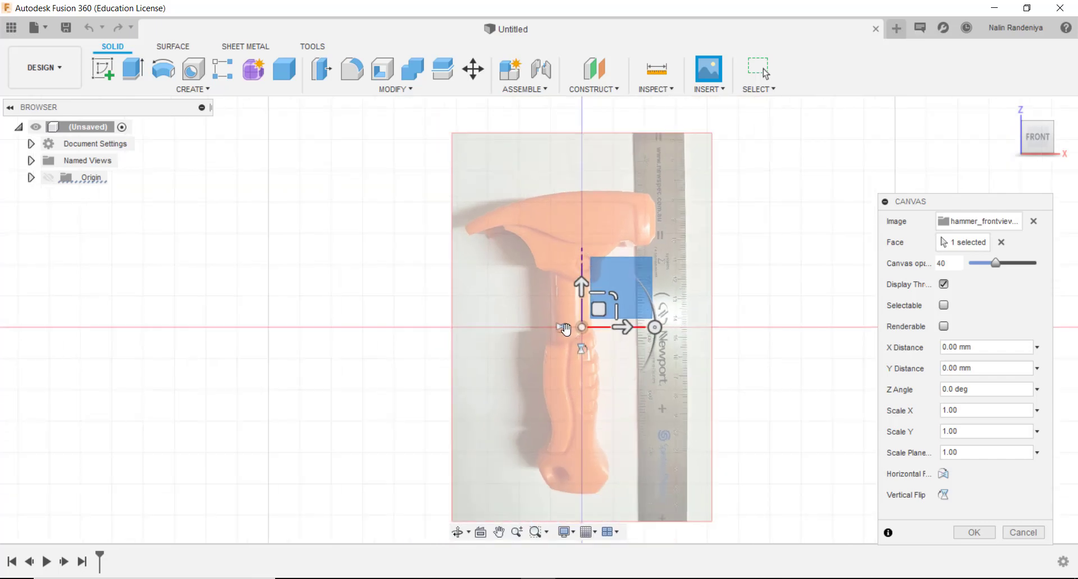
left_click_drag(623, 327, 630, 327)
scroll(598, 320, "down", 1)
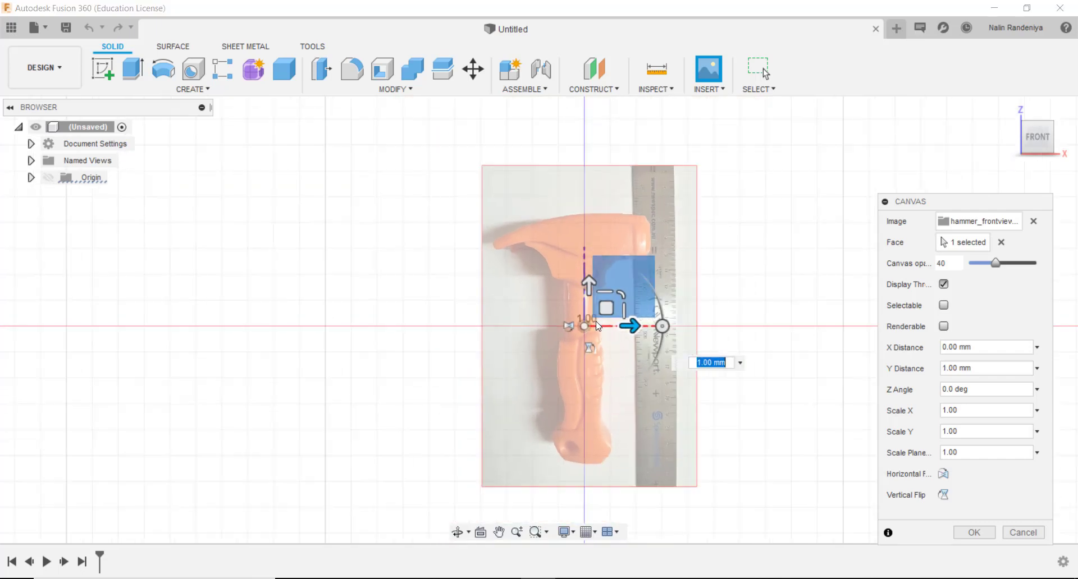
scroll(599, 321, "up", 2)
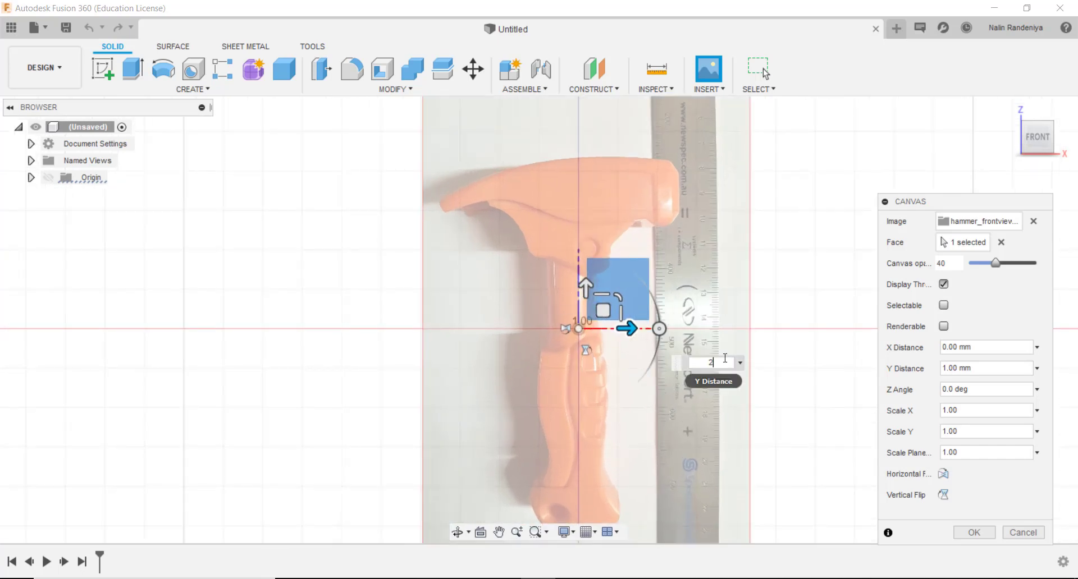
key("Return")
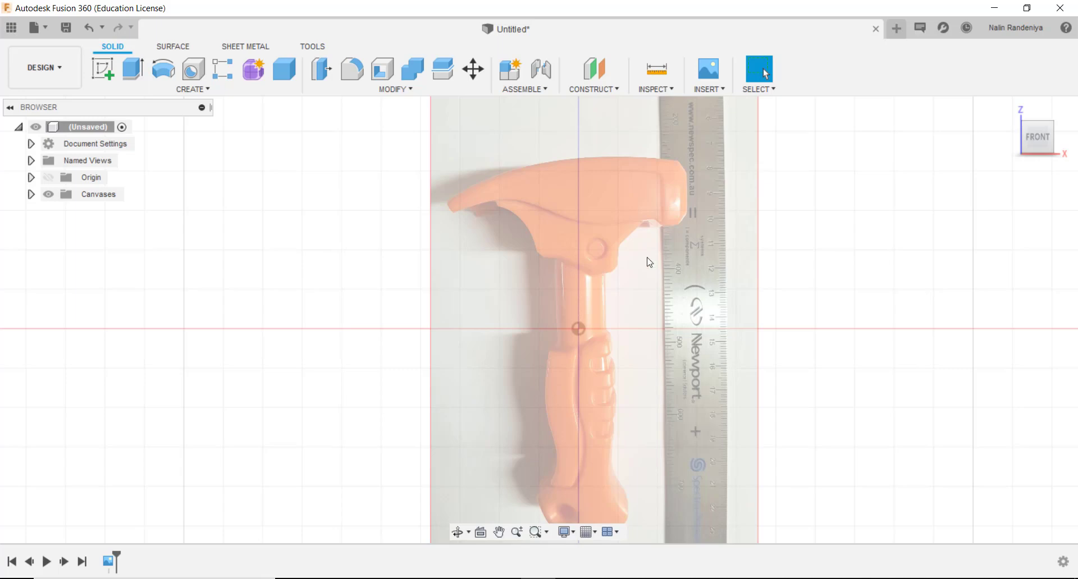
scroll(801, 264, "down", 4)
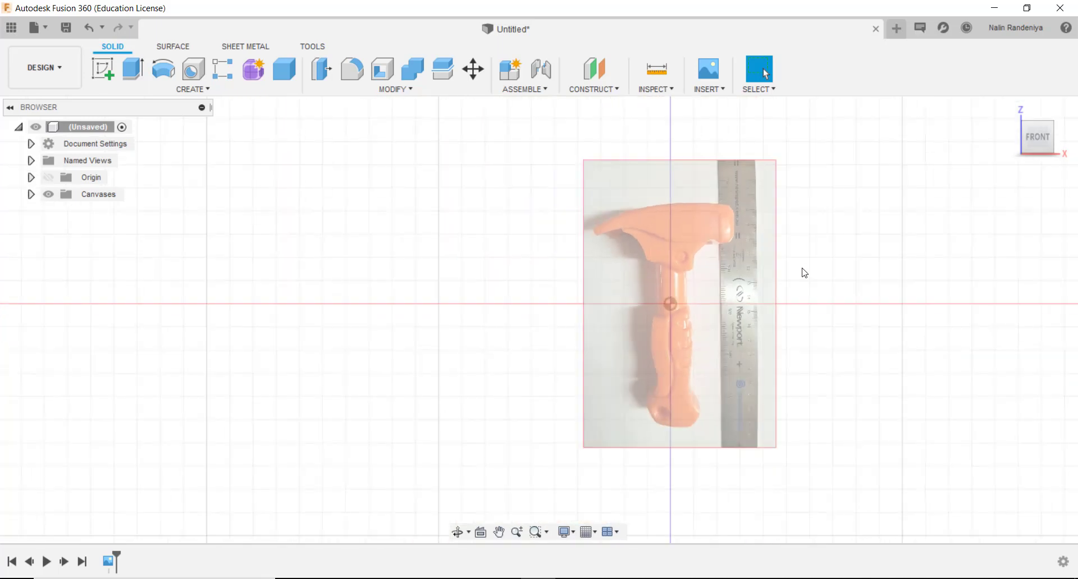
scroll(895, 268, "up", 3)
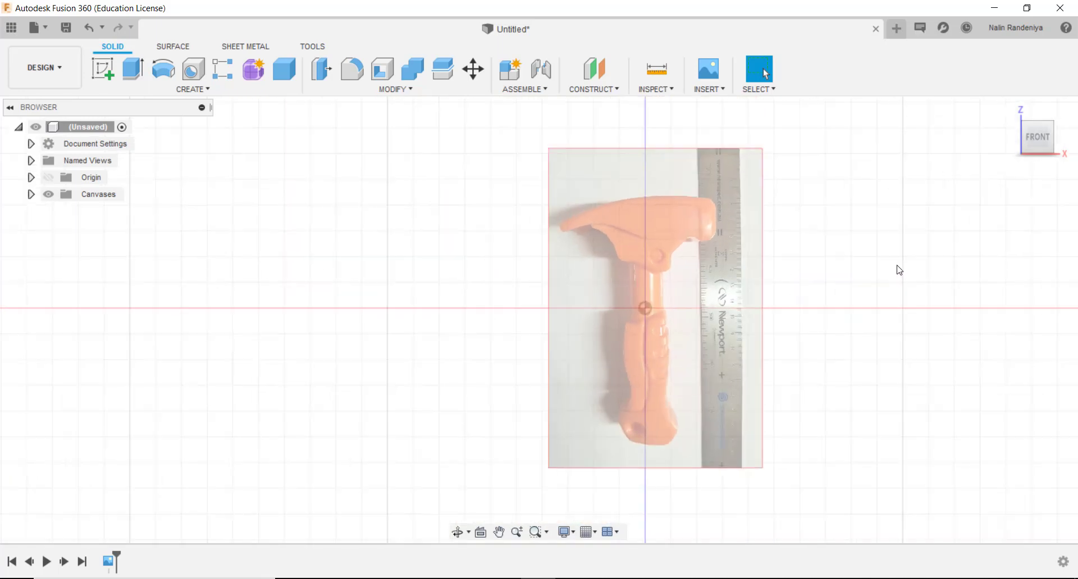
scroll(793, 273, "down", 3)
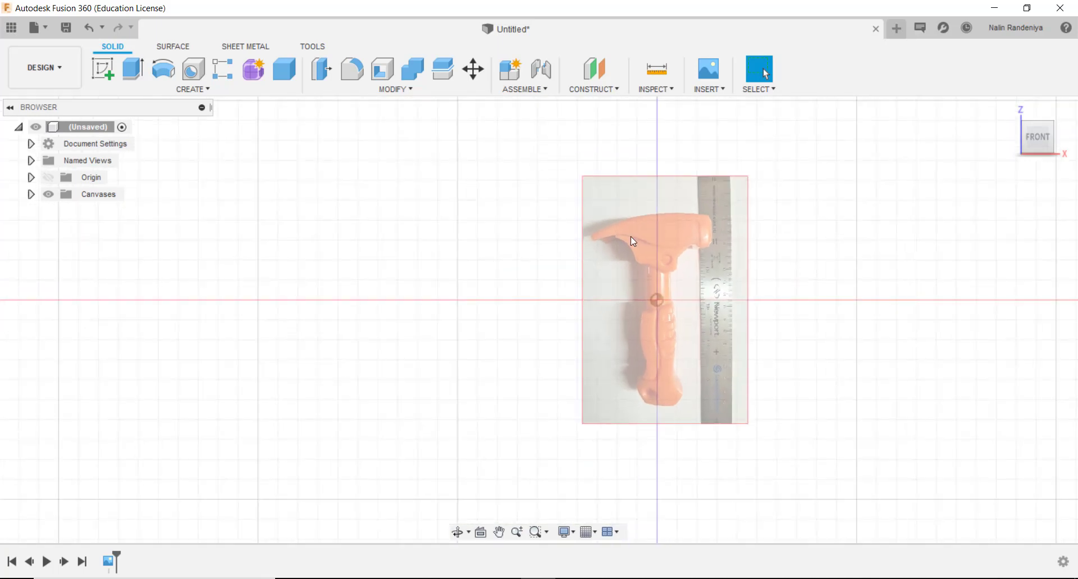
scroll(826, 261, "up", 1)
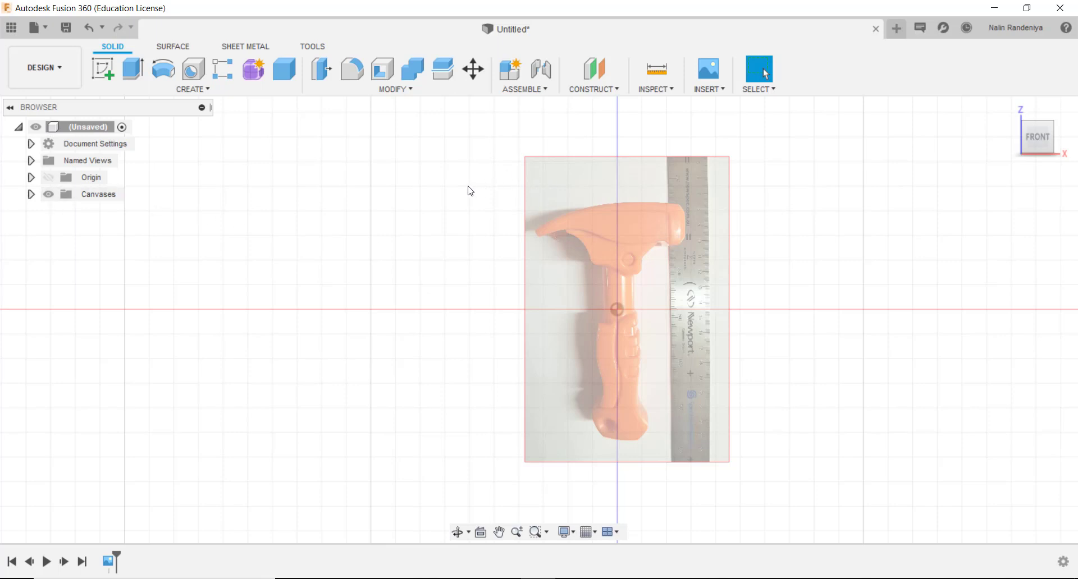
- Edit the hammer_frontview canvas and shift it sideways with a Y distance of -0.5 mm
left_click(31, 194)
left_click(30, 194)
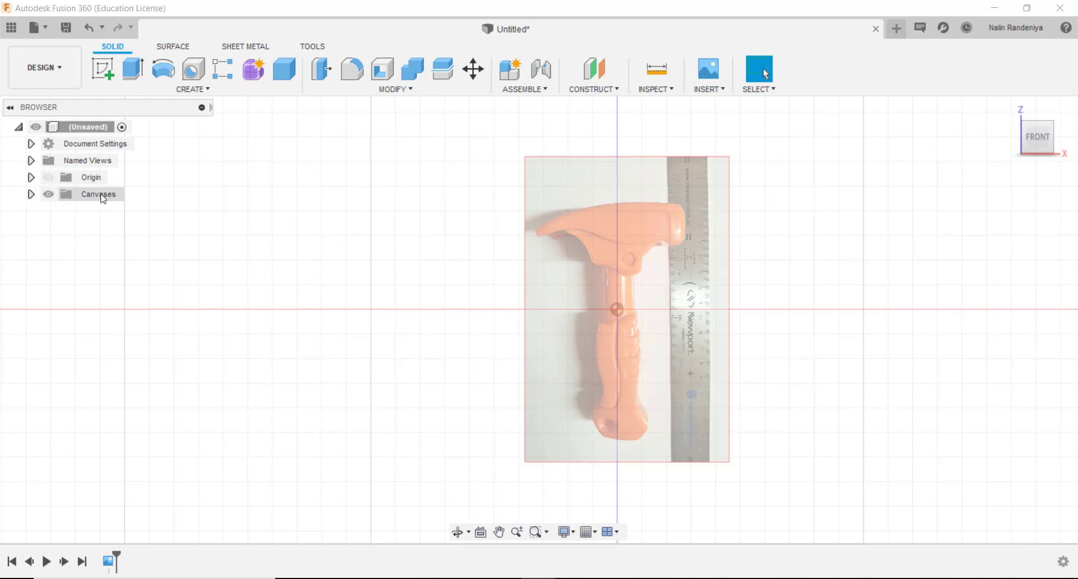
left_click(31, 195)
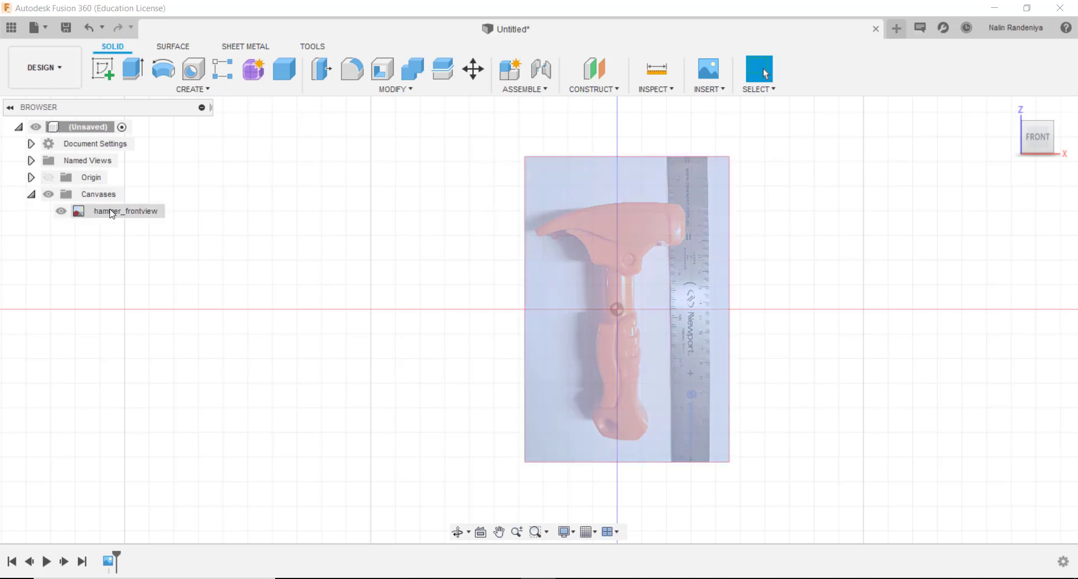
right_click(111, 214)
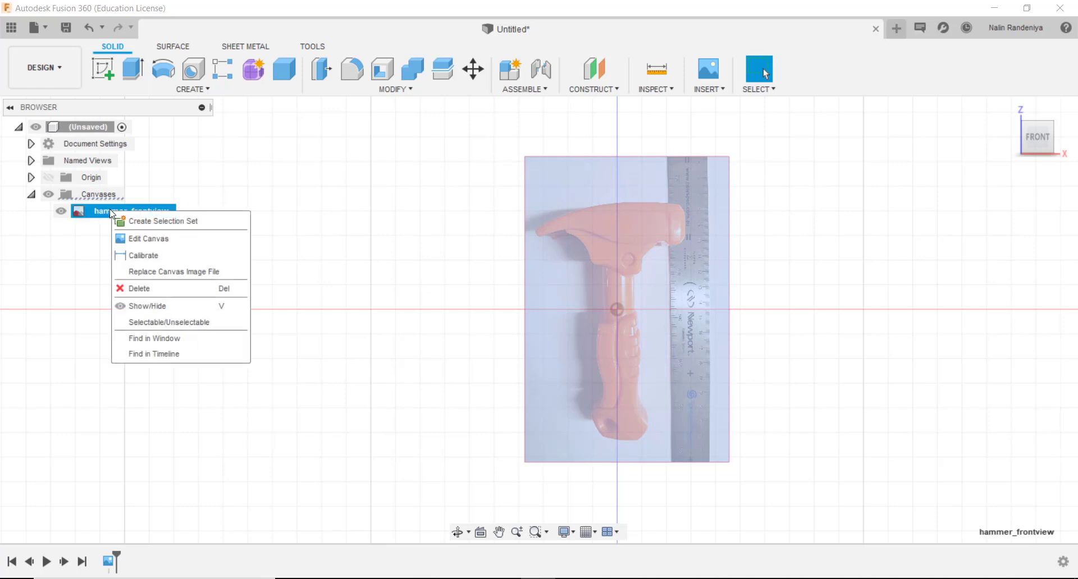
left_click(144, 239)
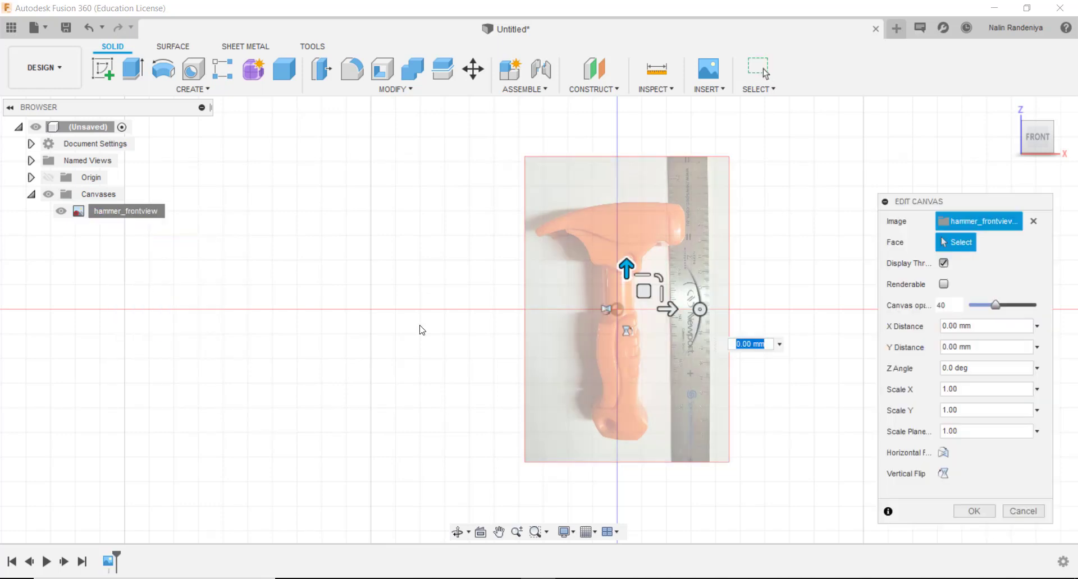
scroll(624, 325, "up", 5)
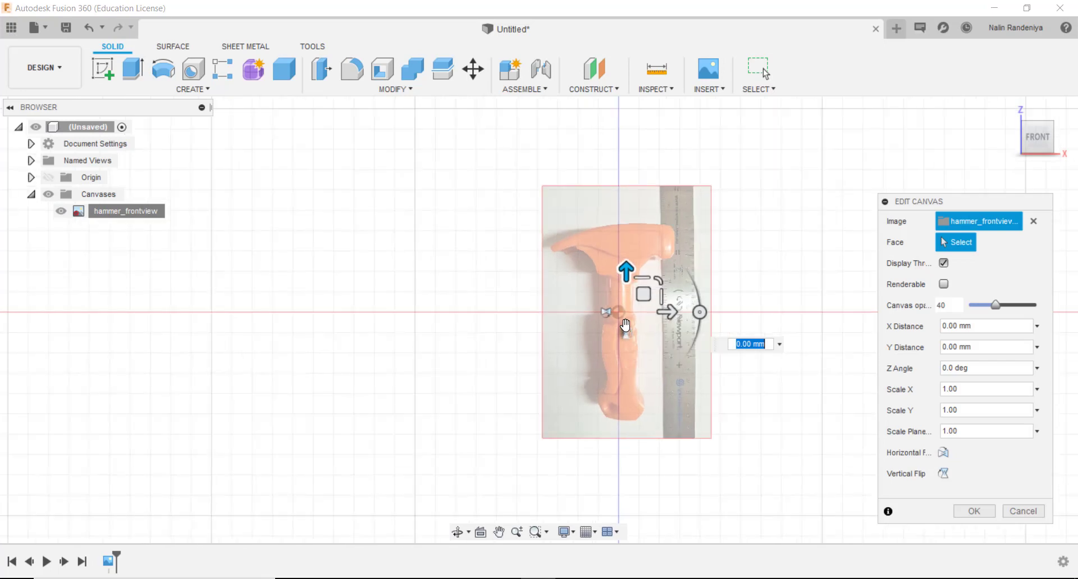
scroll(616, 273, "down", 3)
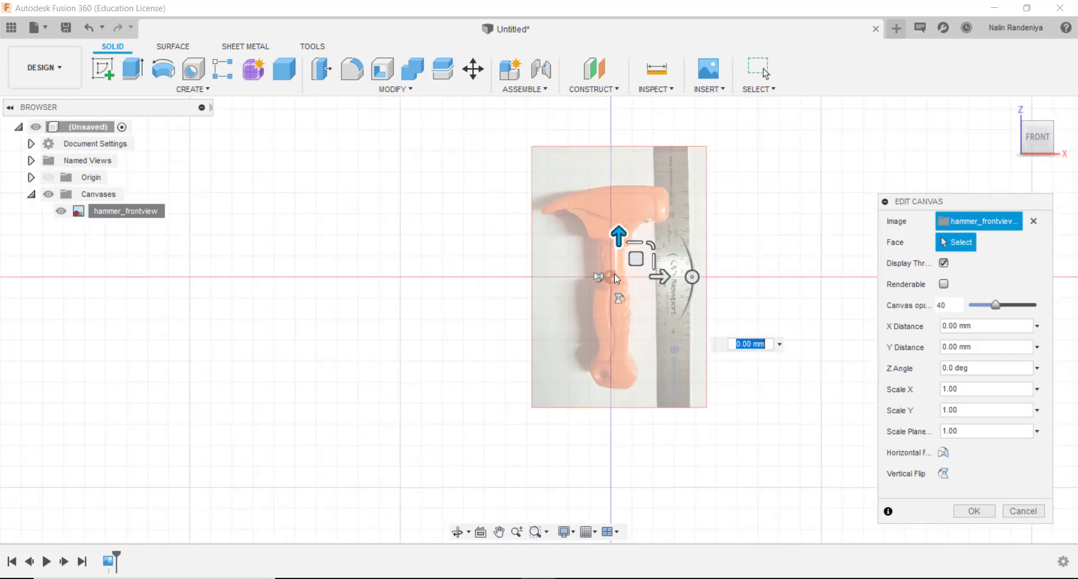
scroll(620, 286, "up", 3)
scroll(620, 287, "down", 4)
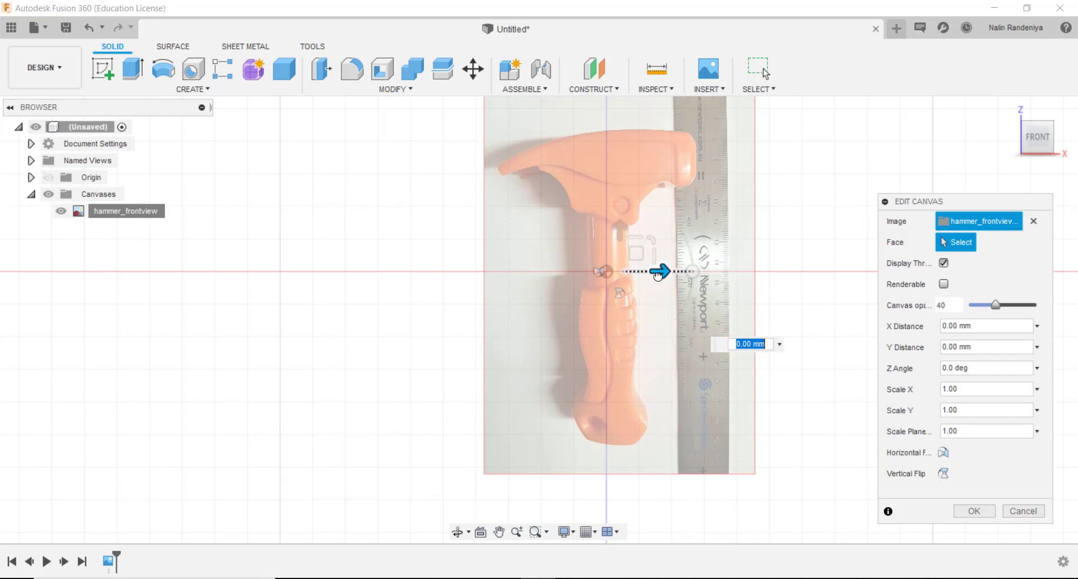
left_click_drag(661, 273, 661, 273)
key("BackSpace")
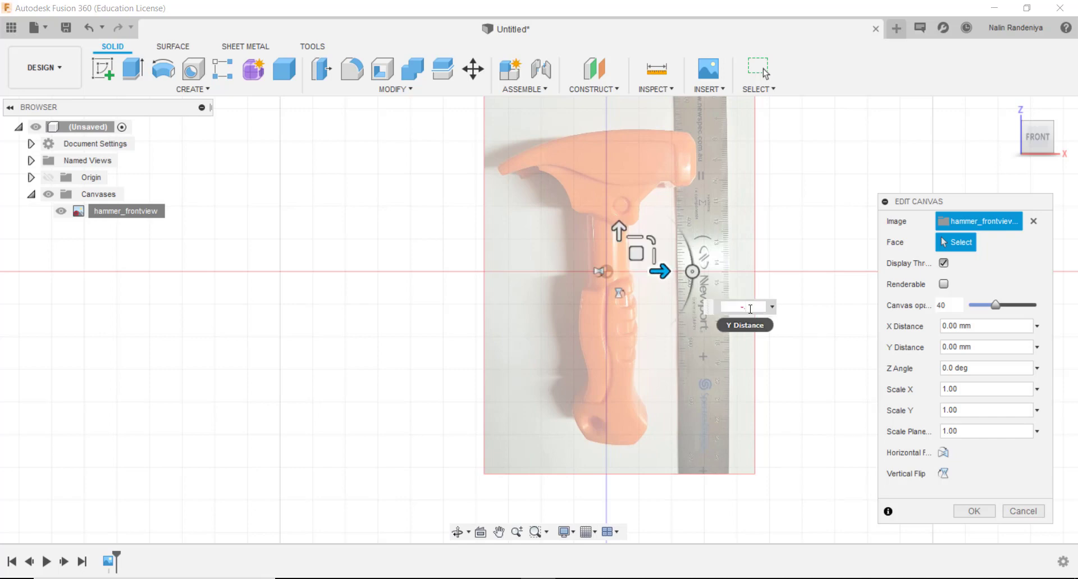
type("-5")
key("Return")
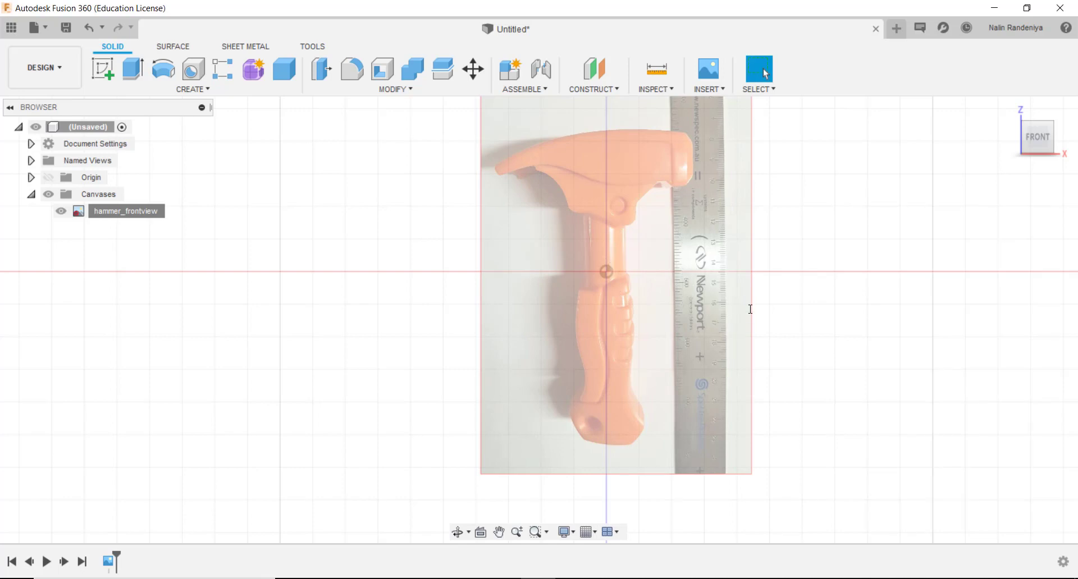
- Examine the hammer's alignment with the vertical axis and the ruler graduations beside the end of the handle
scroll(614, 238, "up", 3)
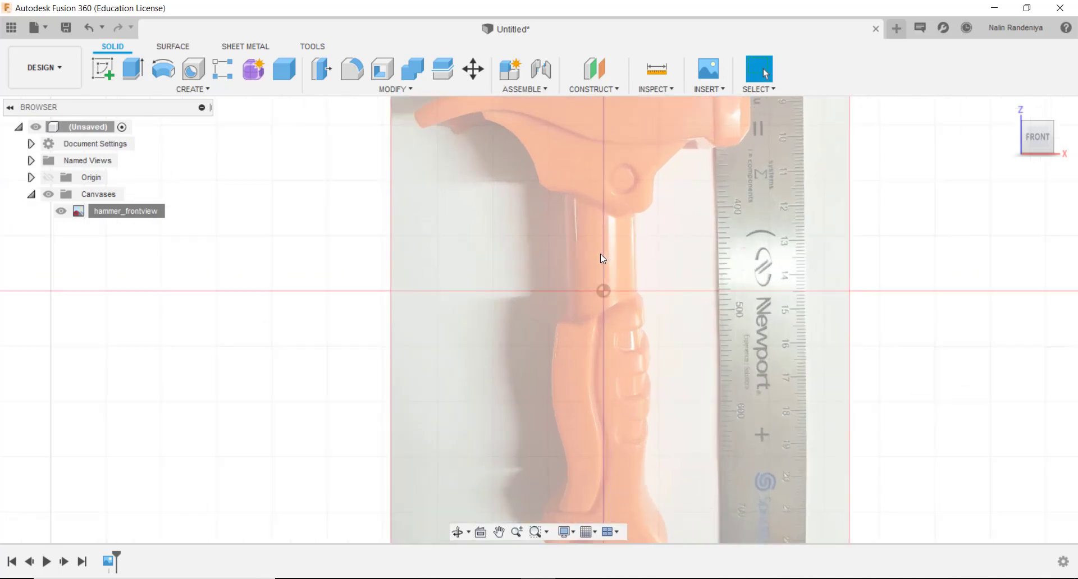
scroll(601, 254, "down", 4)
scroll(600, 250, "up", 3)
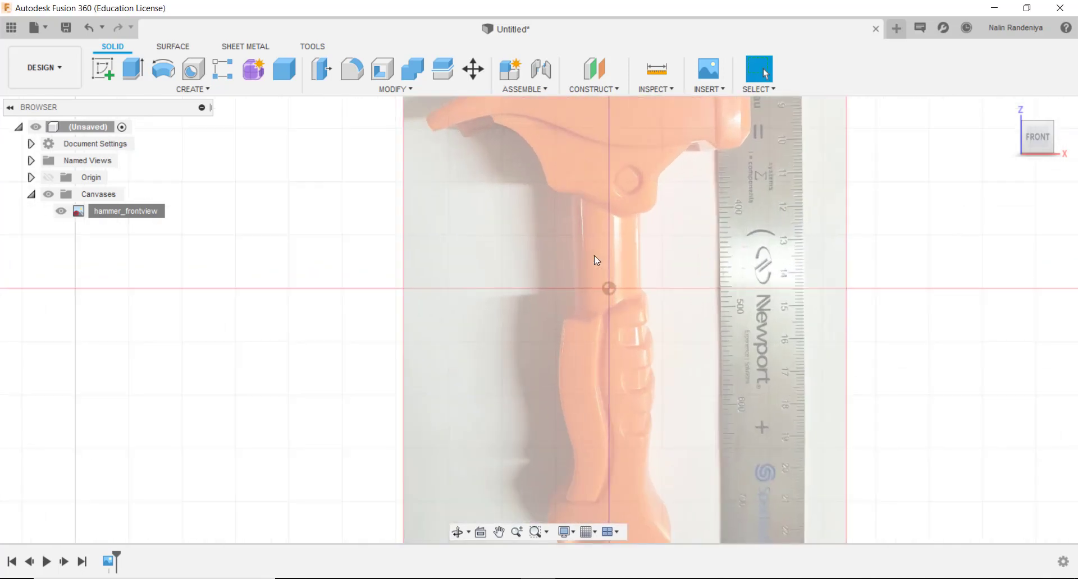
scroll(594, 255, "down", 4)
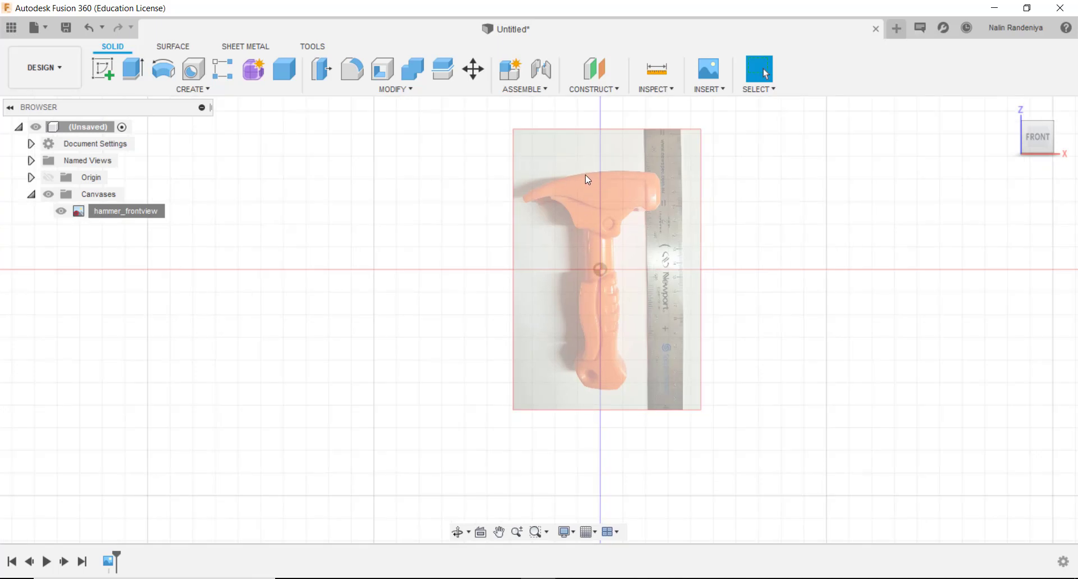
scroll(601, 183, "down", 3)
scroll(602, 183, "up", 4)
scroll(606, 187, "down", 2)
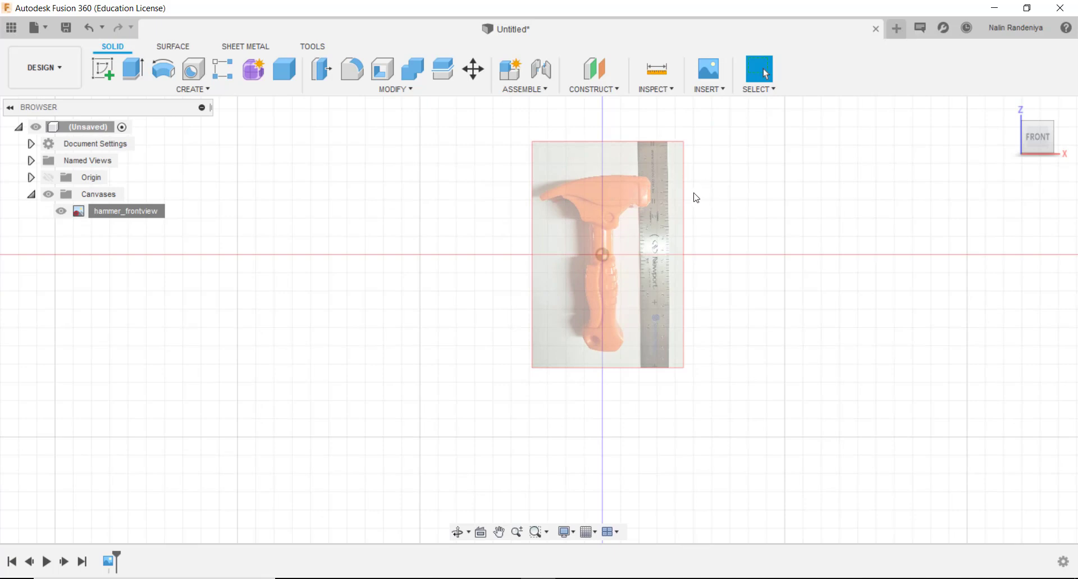
scroll(695, 197, "down", 1)
scroll(683, 181, "up", 1)
scroll(681, 176, "up", 1)
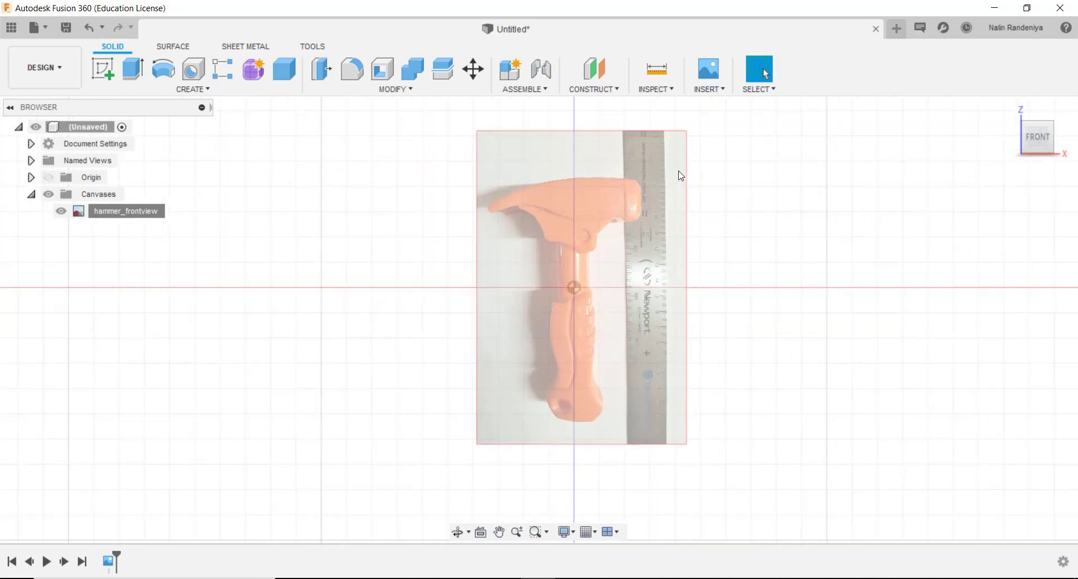
scroll(586, 194, "up", 3)
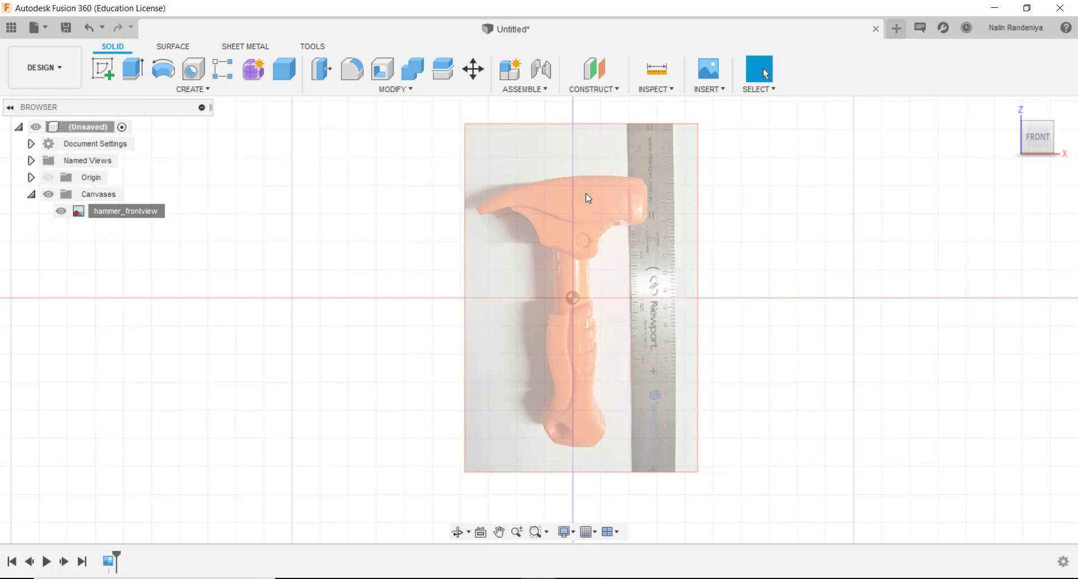
scroll(585, 196, "down", 5)
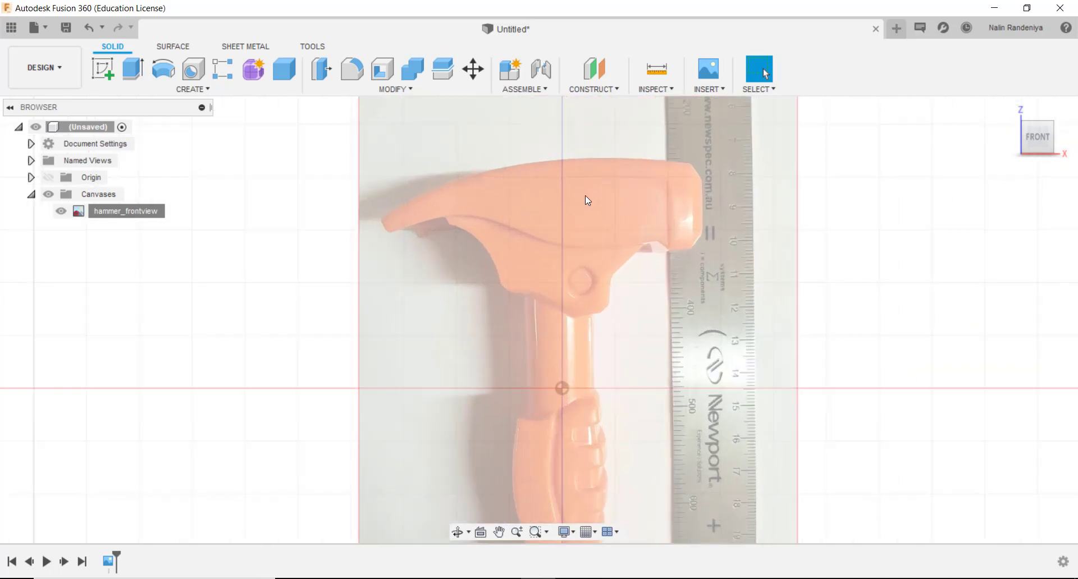
scroll(613, 356, "up", 3)
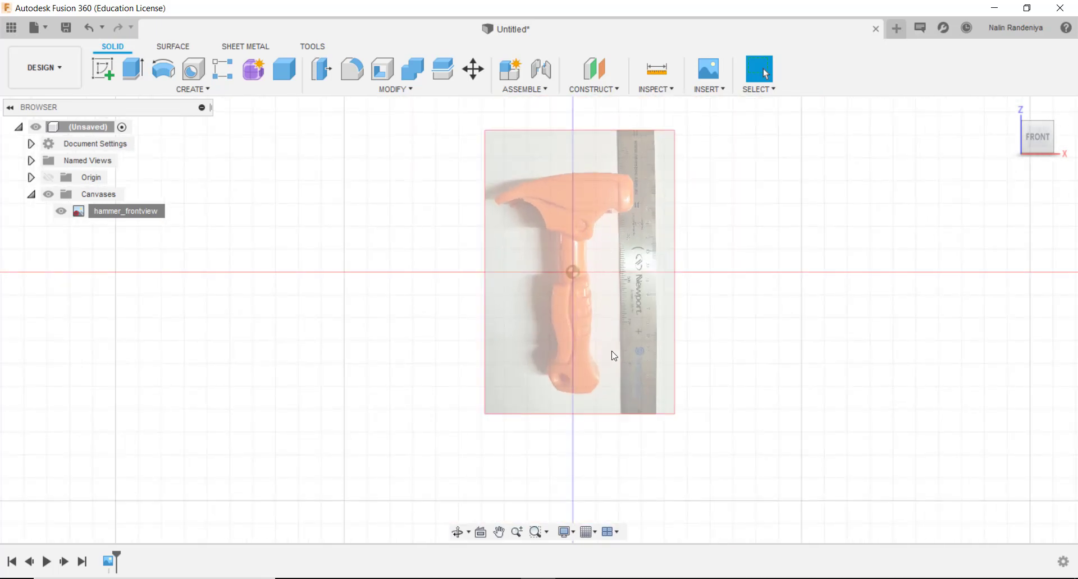
scroll(657, 403, "up", 6)
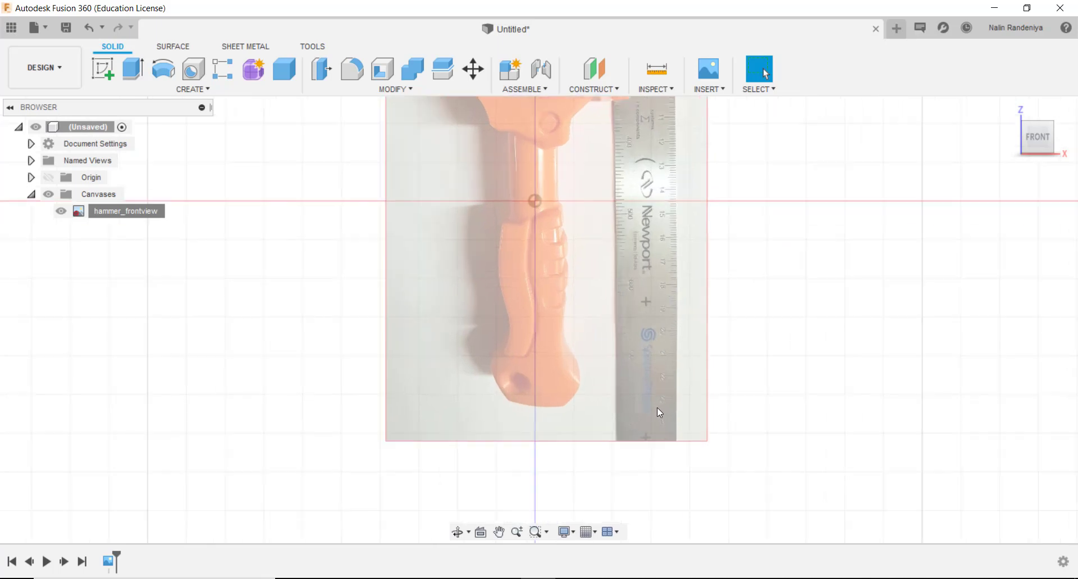
scroll(655, 399, "down", 3)
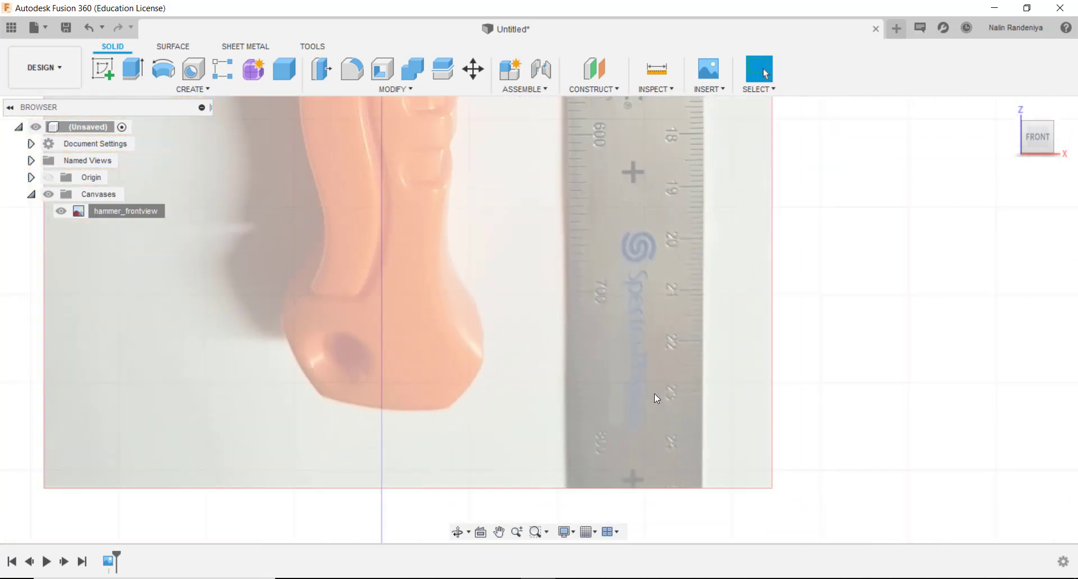
scroll(655, 393, "up", 3)
scroll(653, 393, "down", 2)
scroll(654, 399, "down", 2)
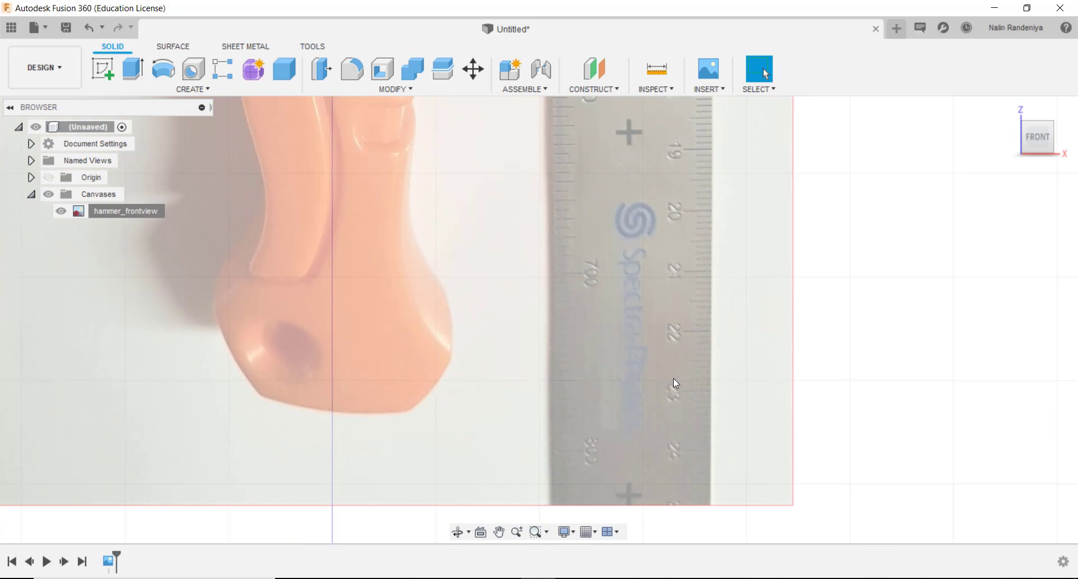
- Start inserting a second canvas using the image hammer_rightview.jpg from the hammer canvas folder
scroll(670, 375, "down", 8)
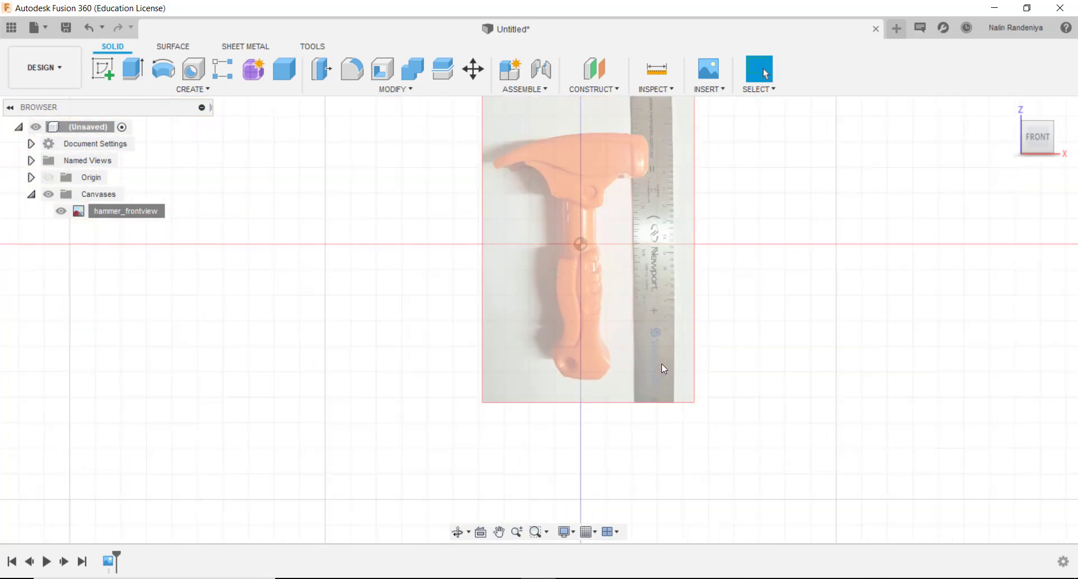
scroll(667, 346, "down", 1)
scroll(666, 342, "up", 3)
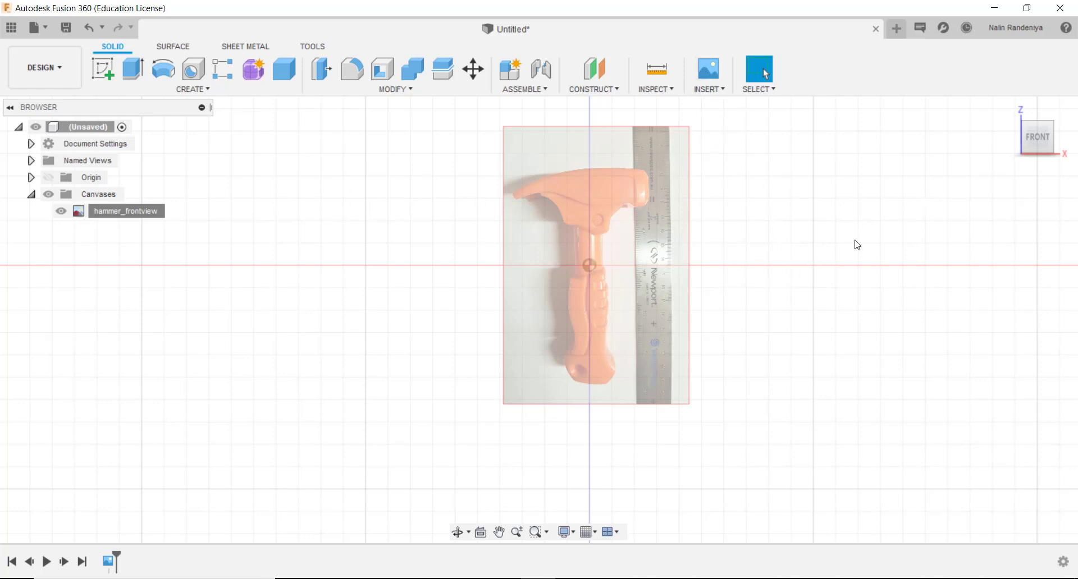
left_click(709, 70)
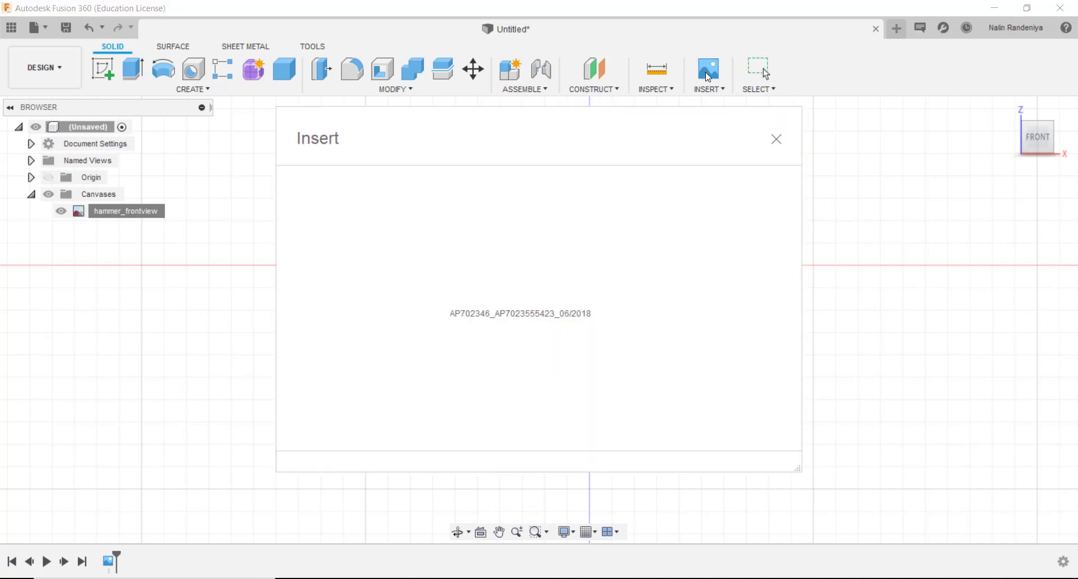
left_click(385, 431)
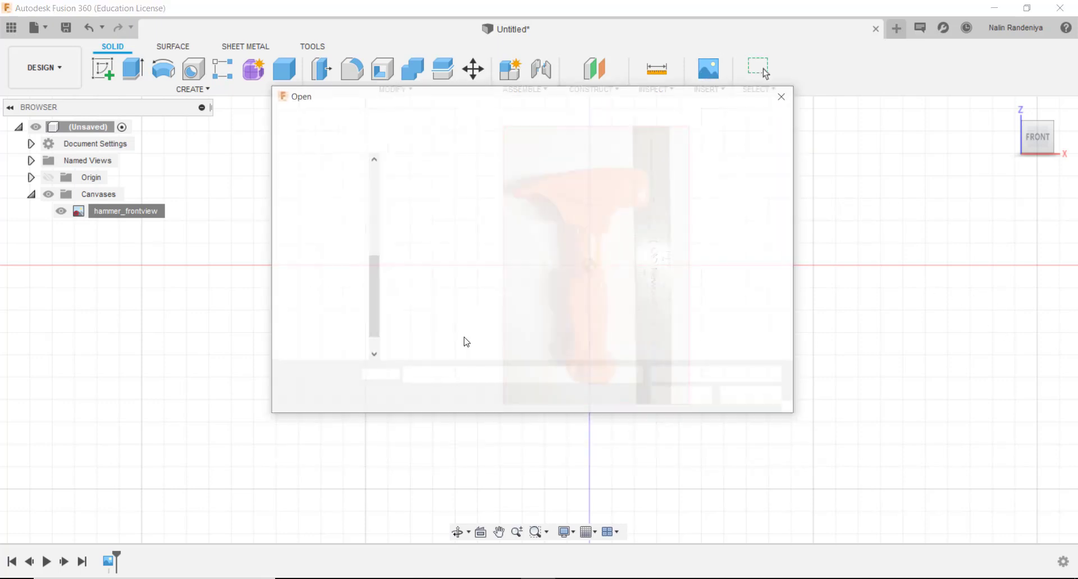
left_click(506, 203)
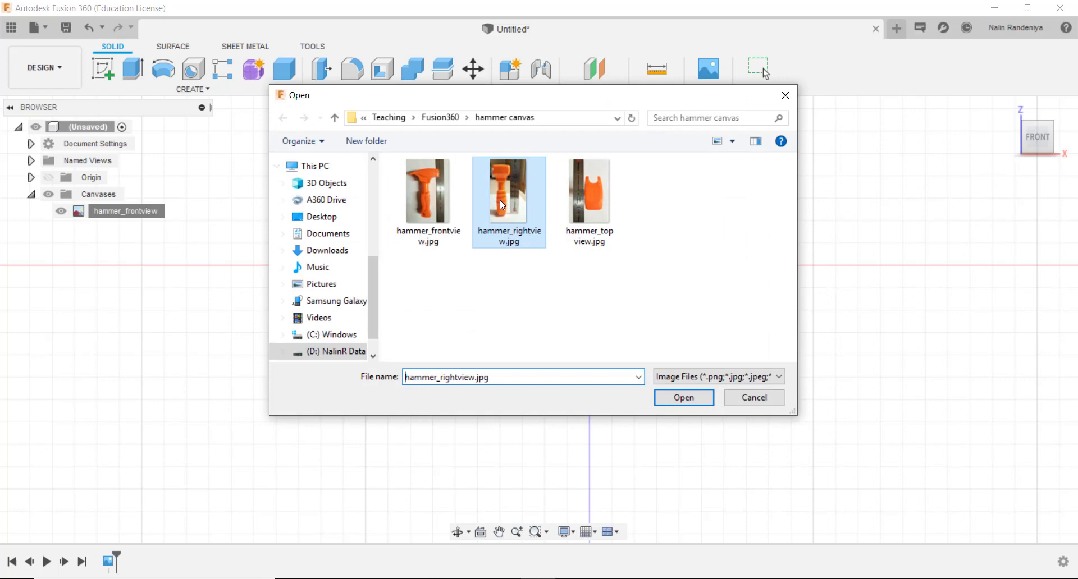
left_click(691, 400)
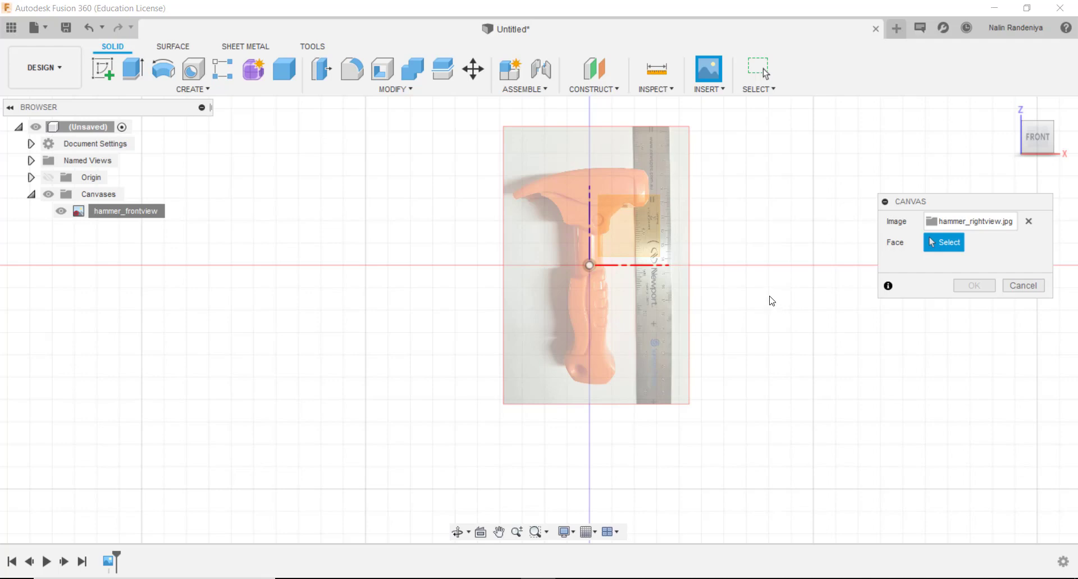
- Place the hammer right-view canvas on the vertical YZ origin plane and look at it squarely from the left
middle_click_drag(777, 306, 707, 337, "shift")
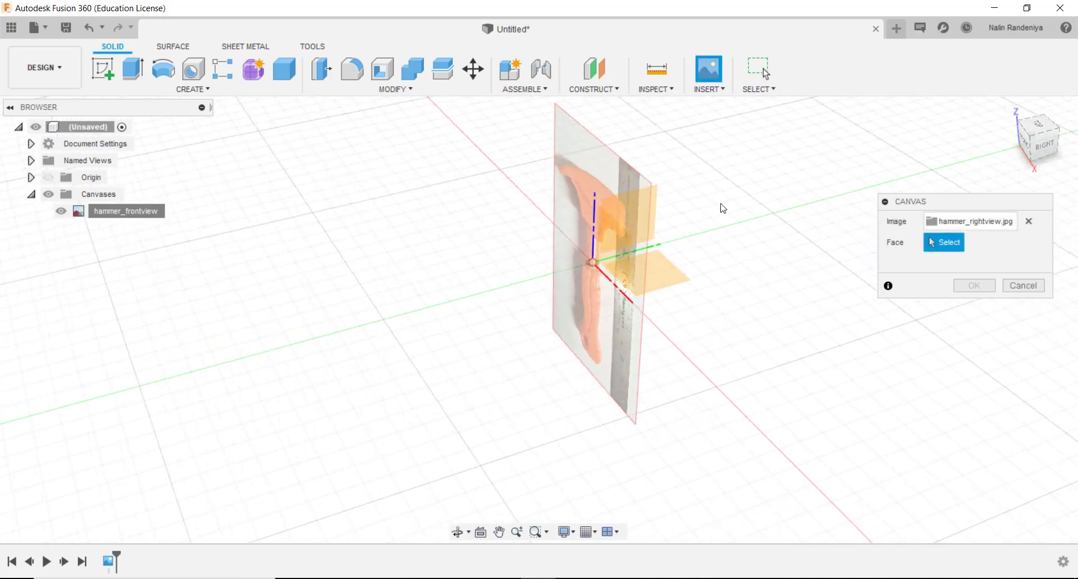
left_click(656, 200)
middle_click_drag(723, 251, 905, 219, "shift")
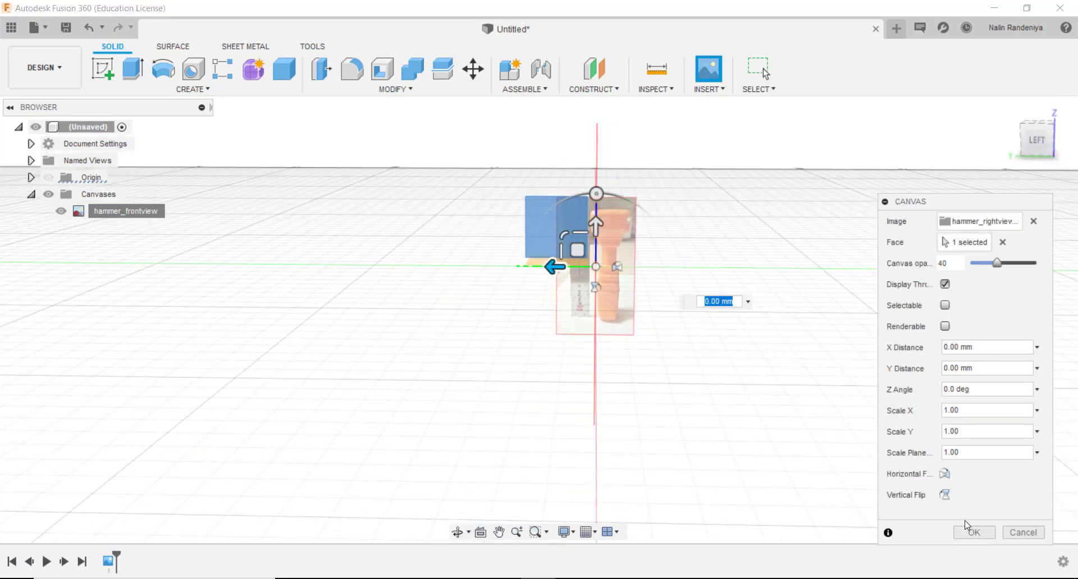
left_click(1037, 141)
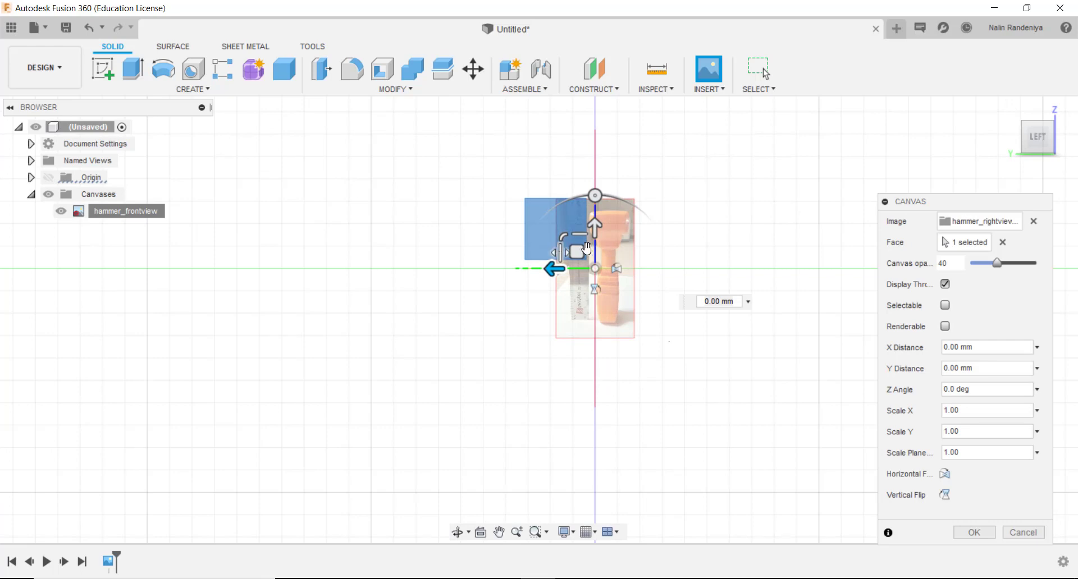
- Shift the right-view canvas sideways with an X distance of -2 mm and finish inserting it
scroll(559, 257, "up", 2)
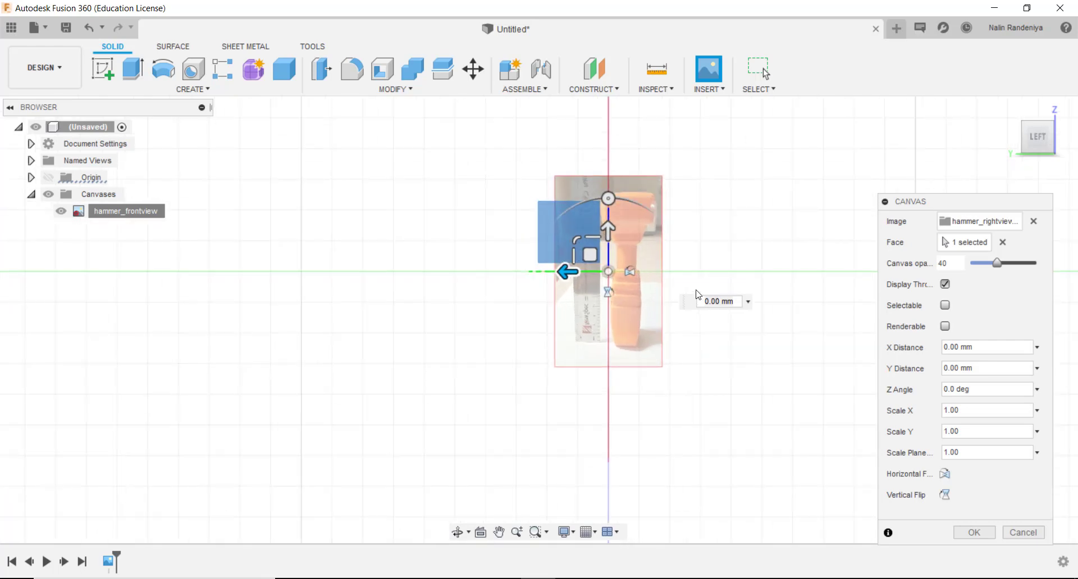
scroll(696, 292, "up", 3)
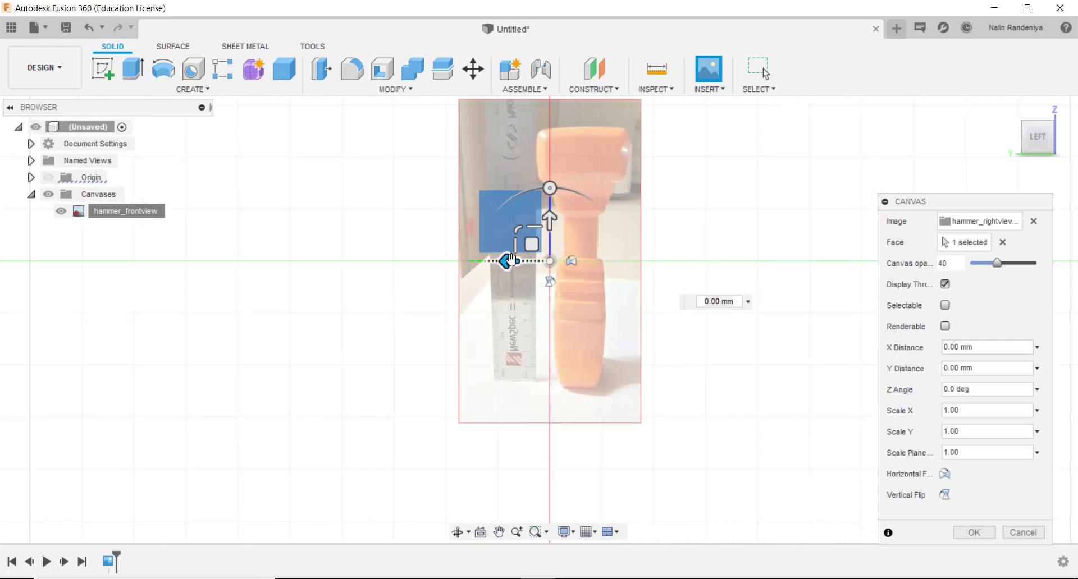
mouse_move(508, 264)
left_mouse_down()
mouse_move(490, 265)
mouse_move(530, 266)
left_mouse_up()
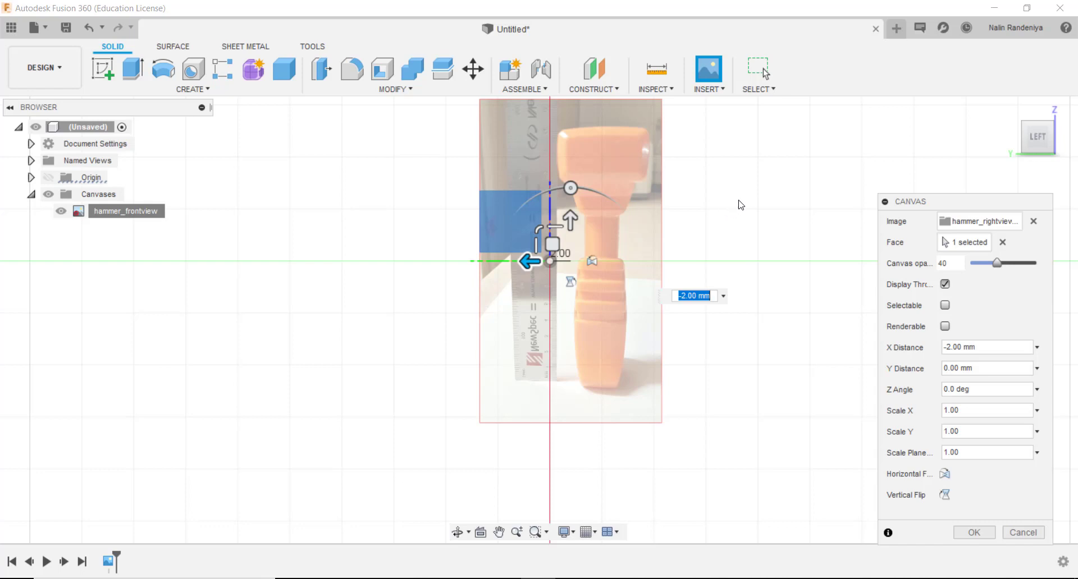
left_click(974, 532)
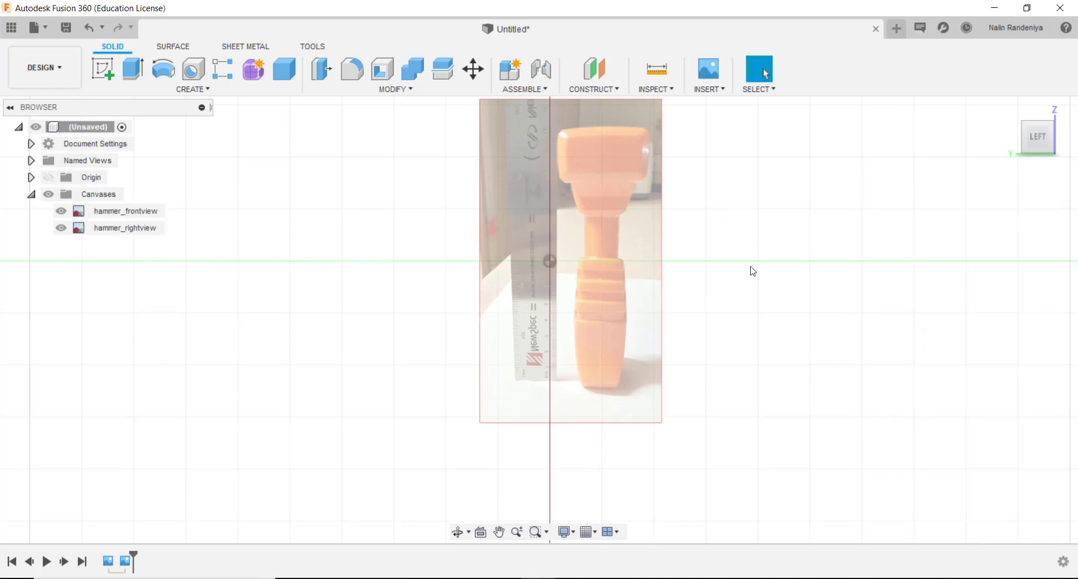
- Examine the ruler graduations beside the top of the hammer head and the end of the handle in the right-view canvas
scroll(730, 262, "down", 3)
scroll(615, 186, "up", 4)
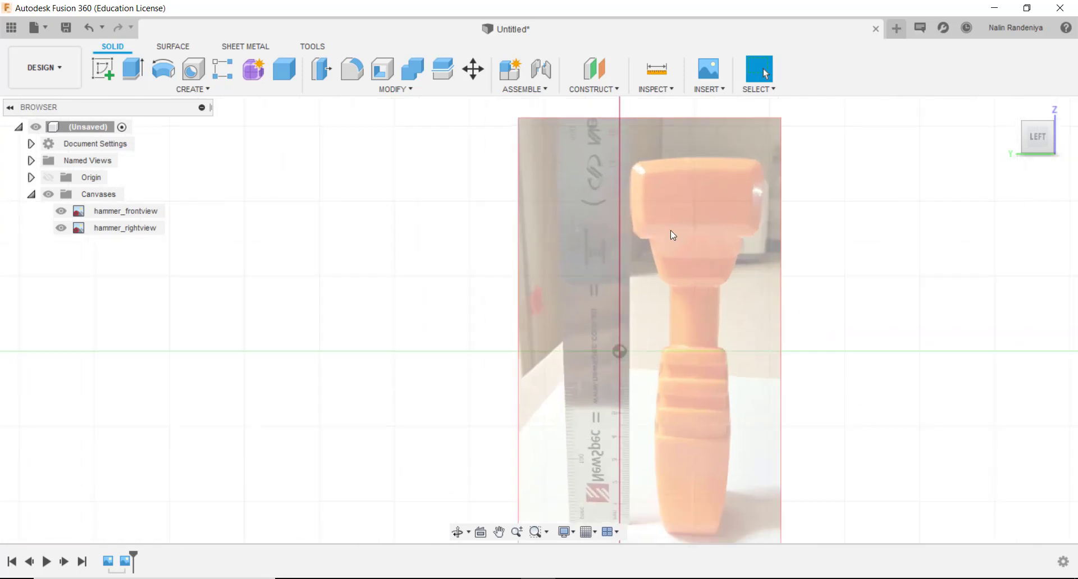
scroll(676, 278, "up", 3)
scroll(668, 281, "down", 2)
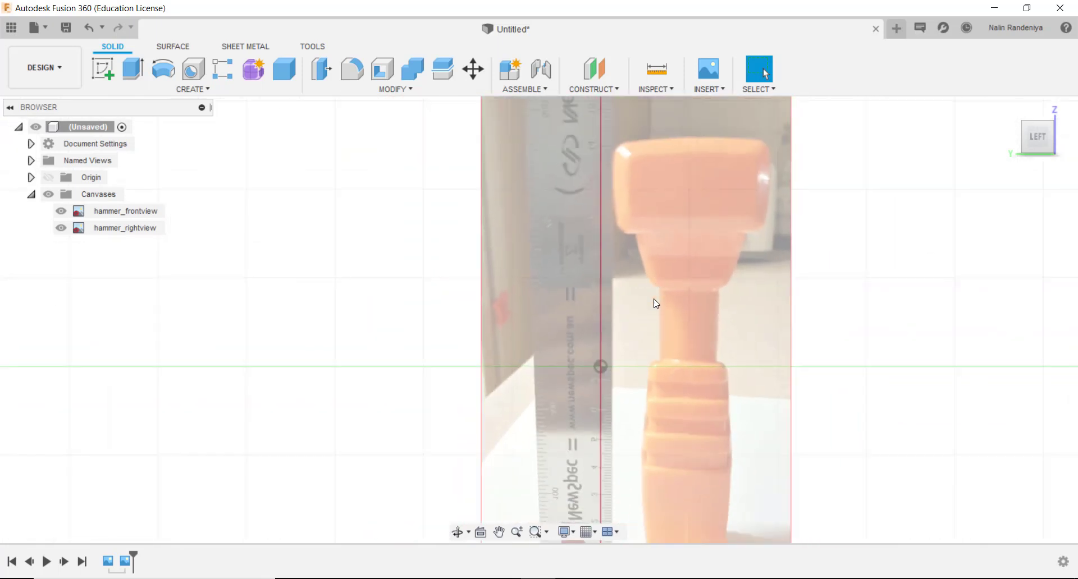
scroll(656, 304, "down", 1)
scroll(675, 241, "up", 3)
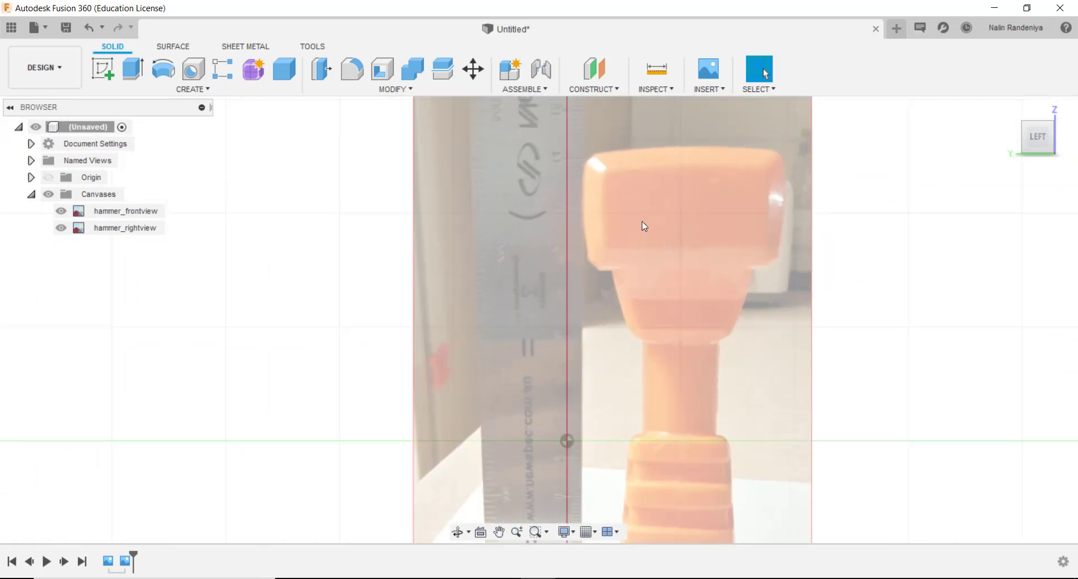
scroll(632, 214, "down", 5)
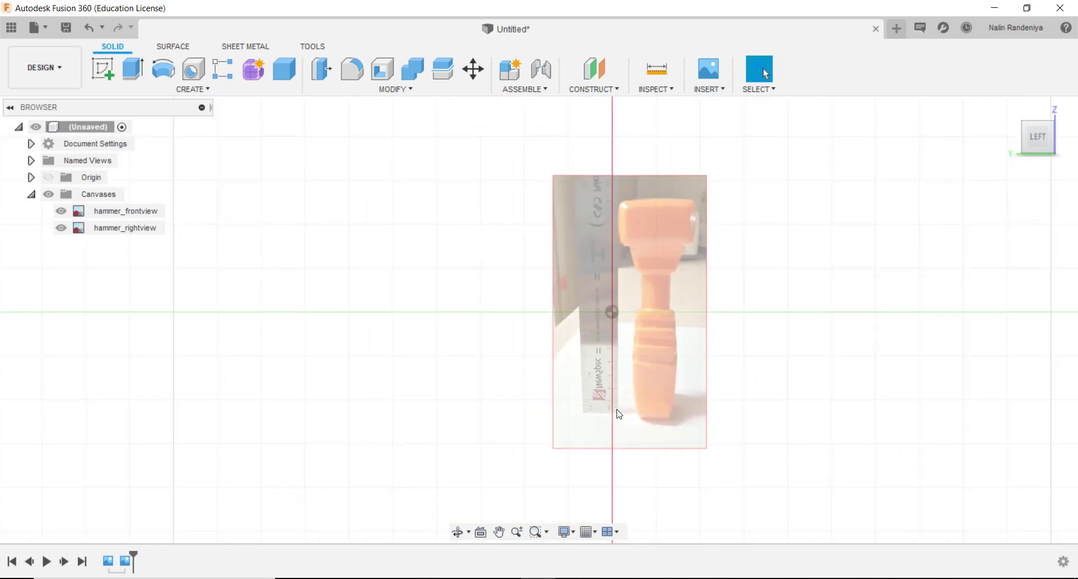
scroll(618, 414, "up", 4)
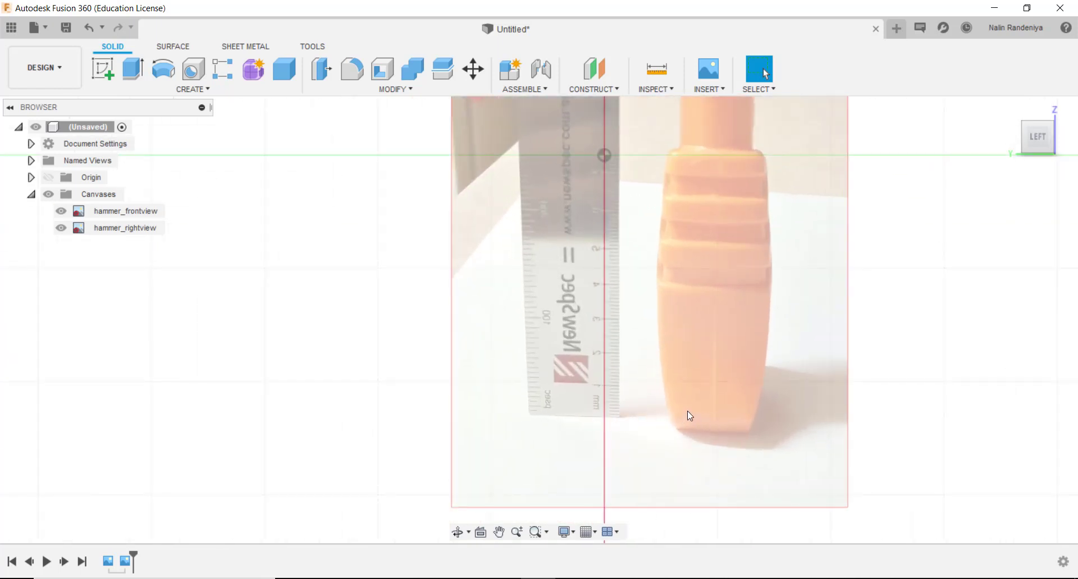
scroll(687, 415, "down", 4)
scroll(652, 119, "up", 2)
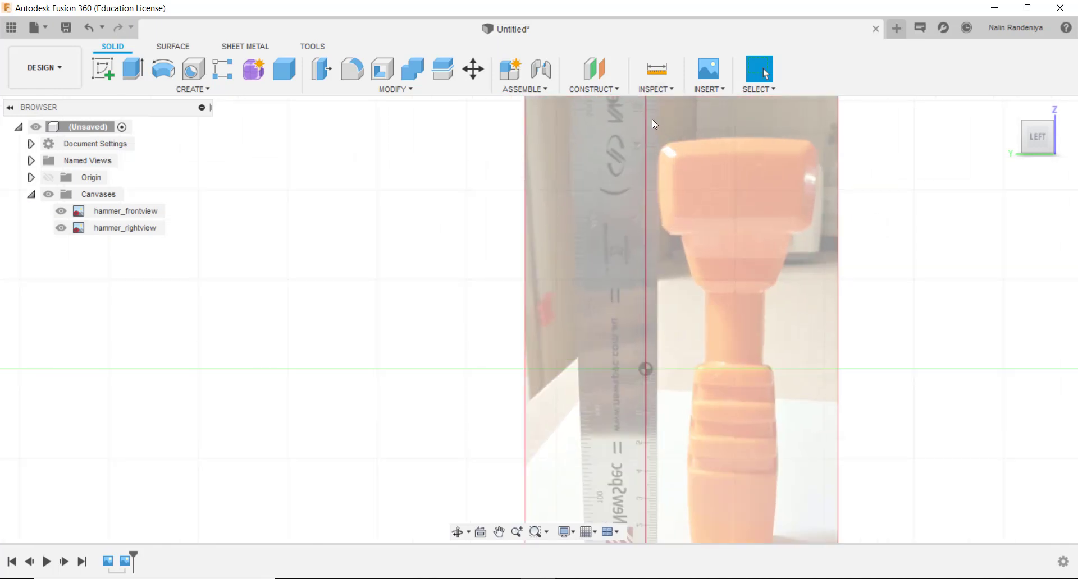
scroll(663, 134, "up", 3)
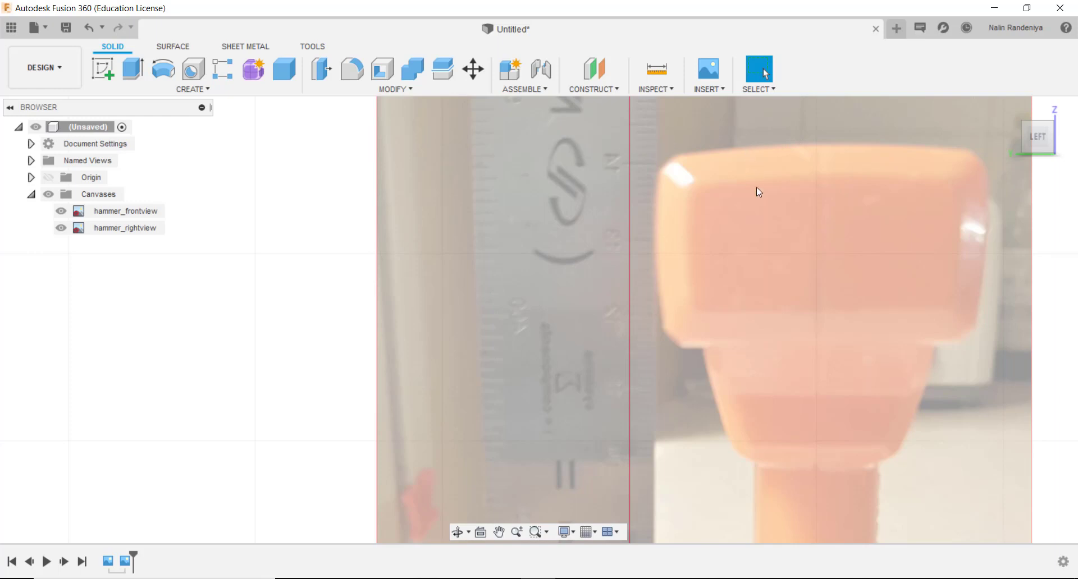
scroll(746, 199, "down", 3)
scroll(741, 200, "down", 2)
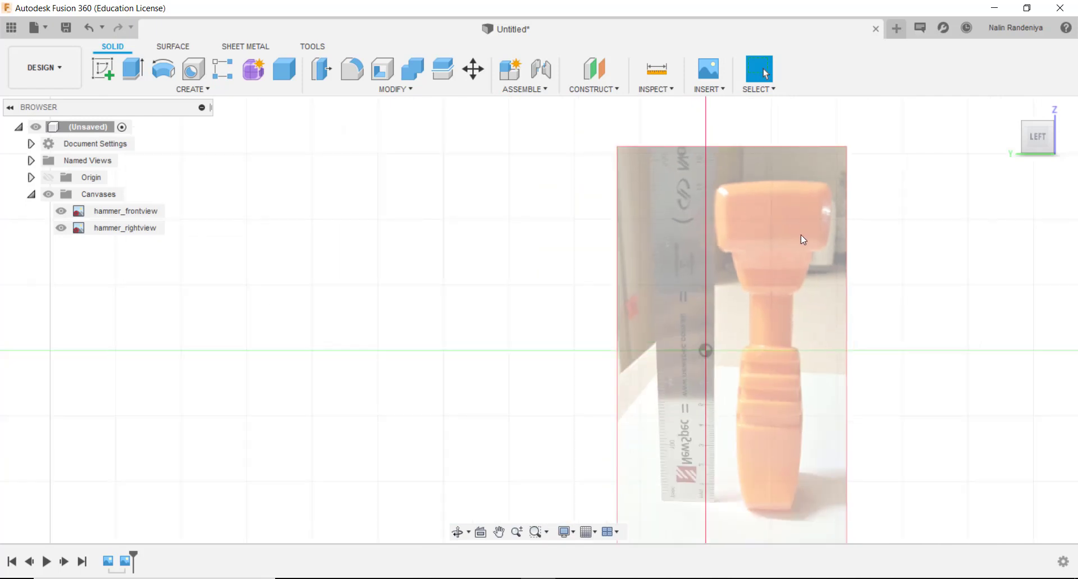
scroll(801, 235, "down", 2)
scroll(941, 276, "up", 2)
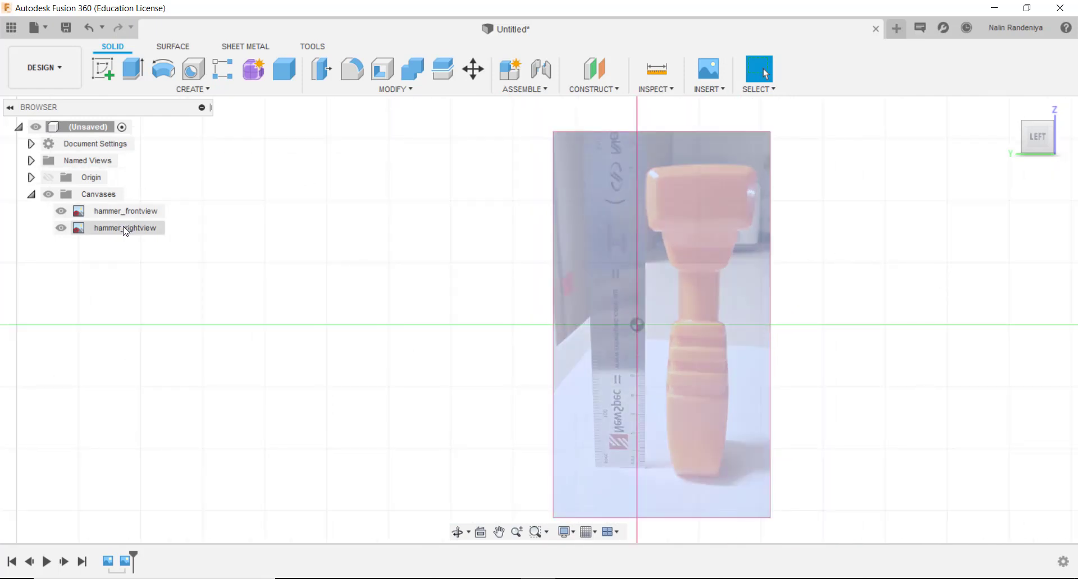
- Calibrate the hammer_rightview canvas by setting the distance from the top of the head to the end of the handle to 143 mm
right_click(124, 230)
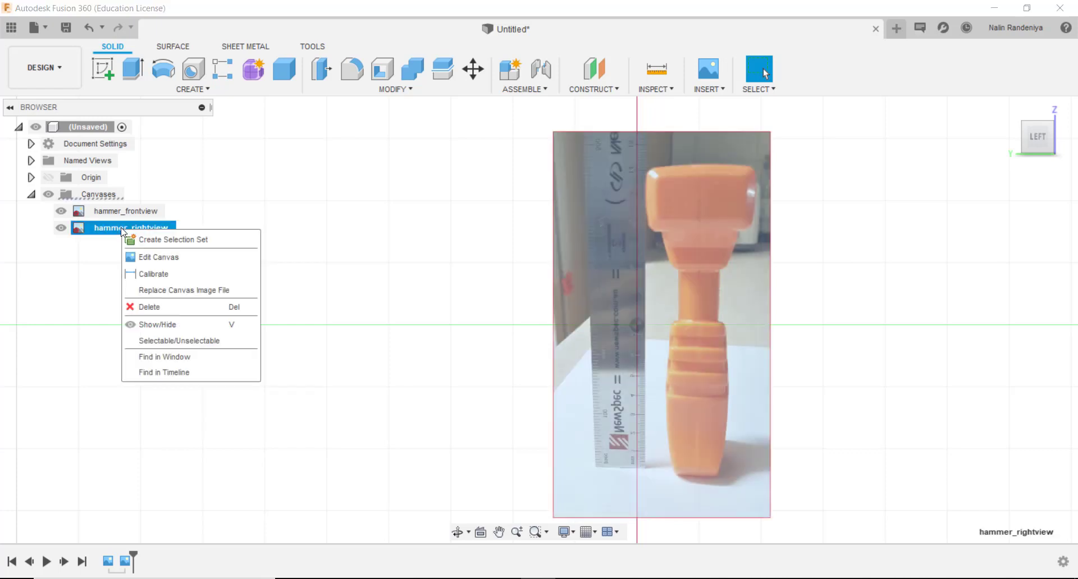
left_click(153, 278)
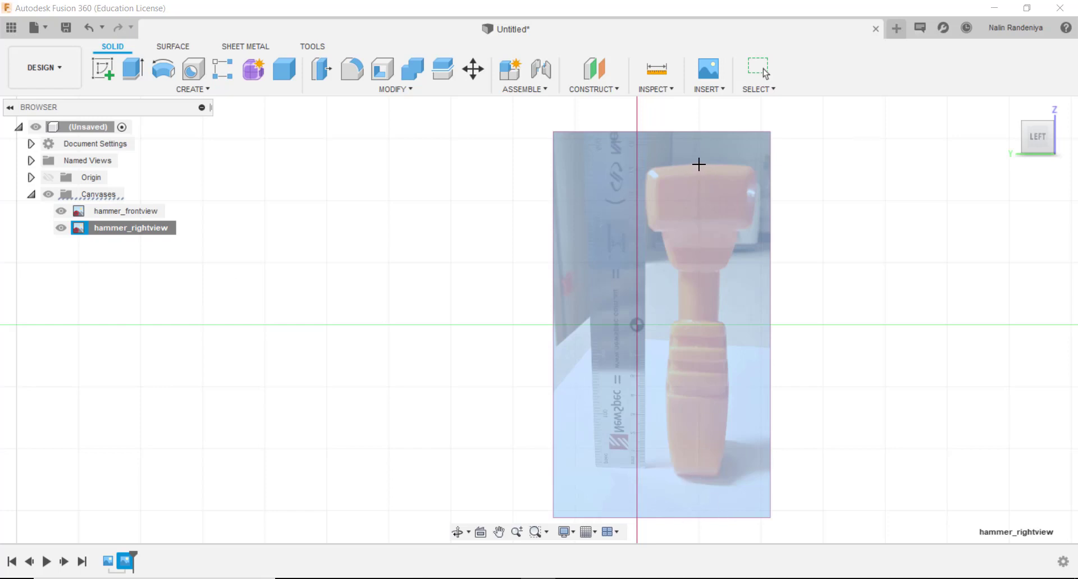
left_click(699, 165)
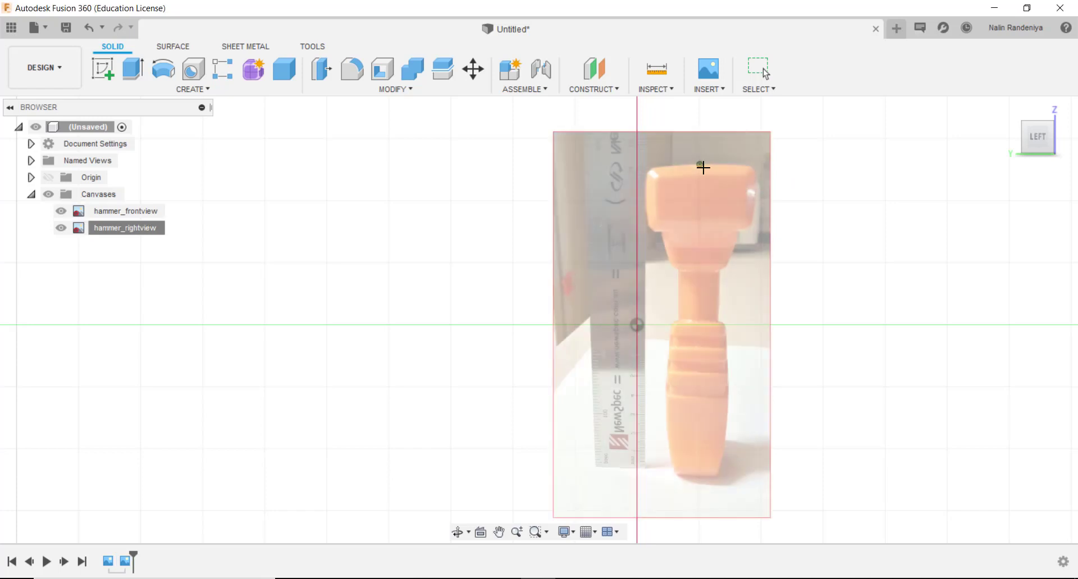
left_click(697, 477)
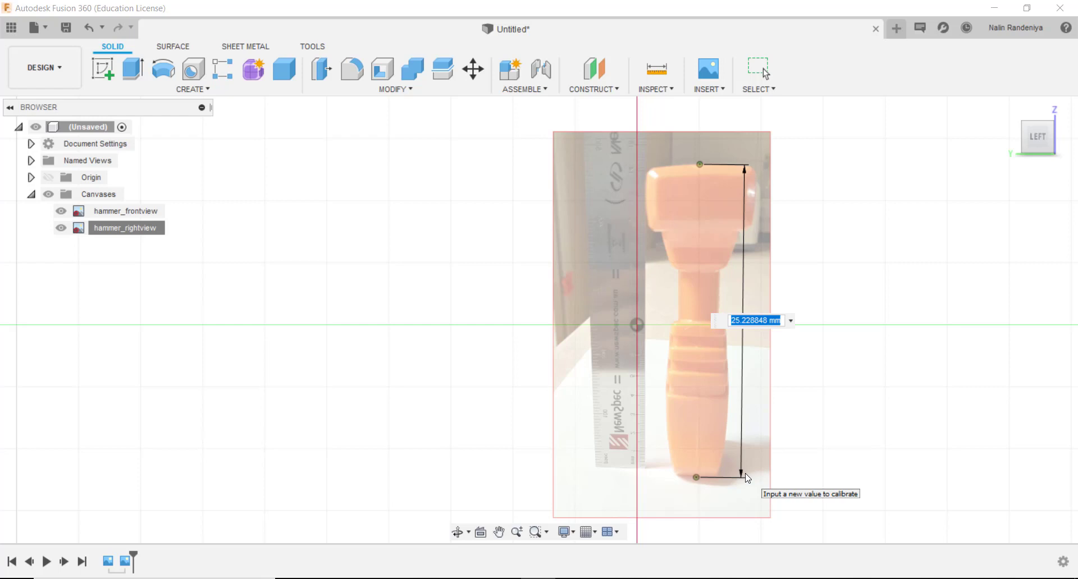
type("143")
key("Return")
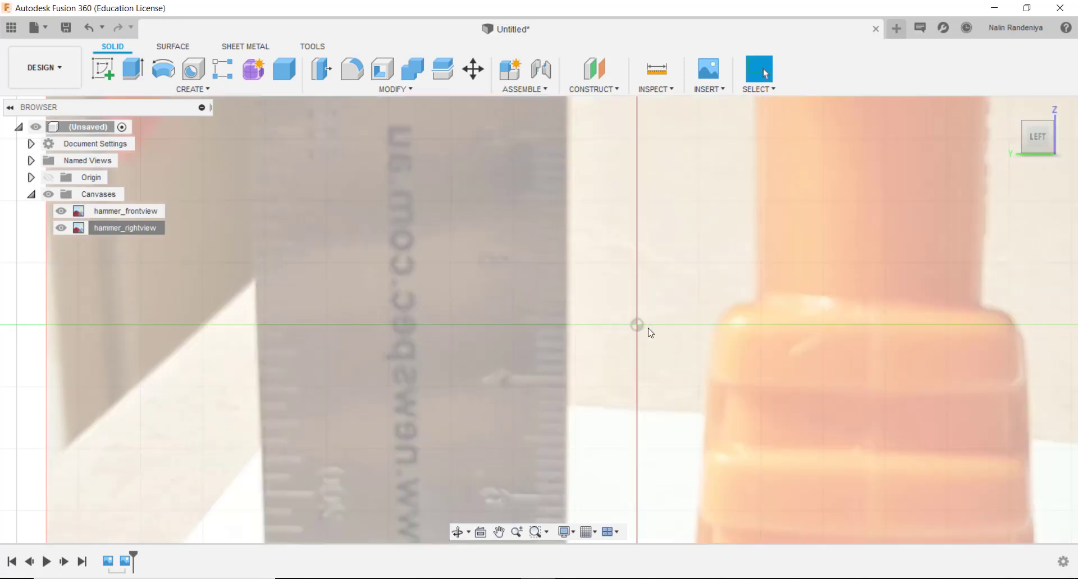
scroll(659, 295, "down", 5)
scroll(658, 275, "down", 5)
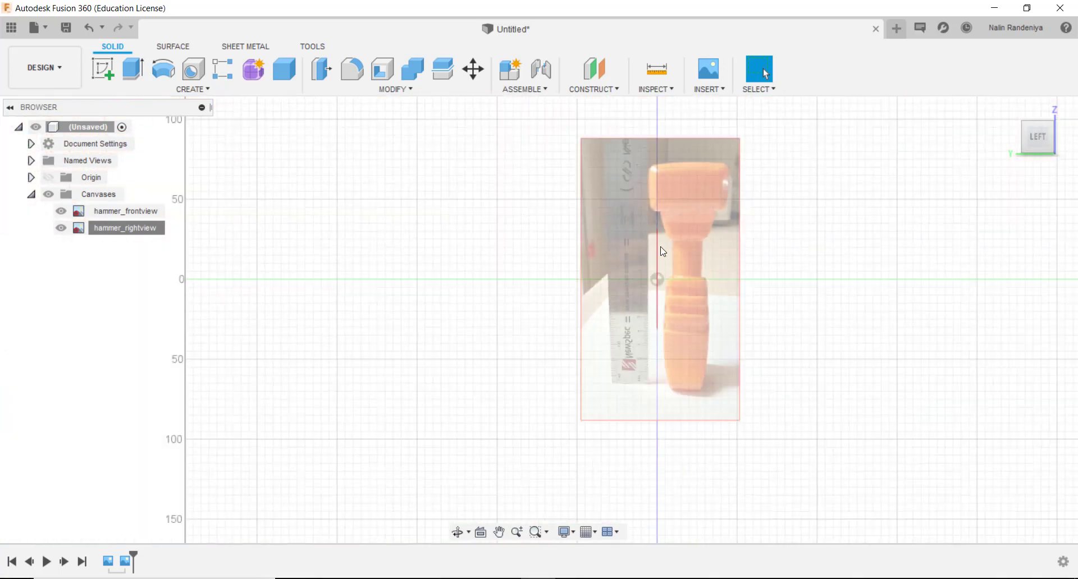
scroll(733, 167, "up", 2)
scroll(719, 193, "up", 2)
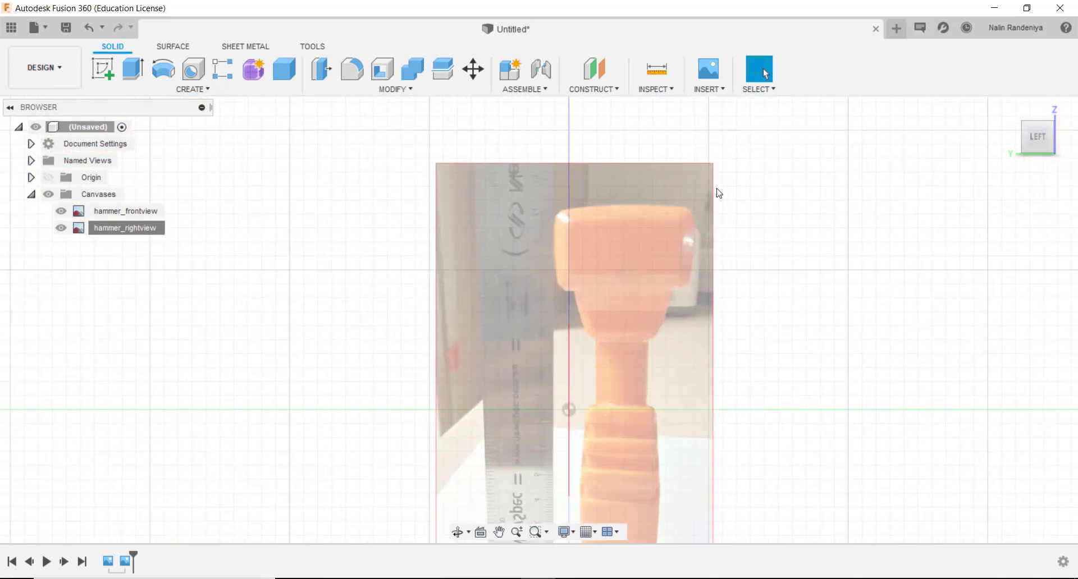
scroll(715, 200, "down", 3)
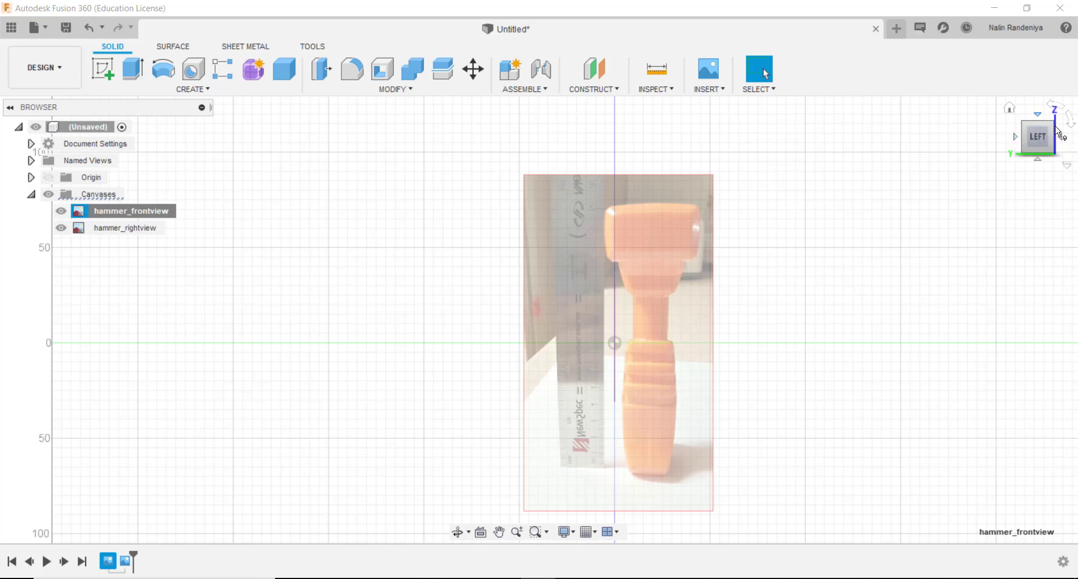
- Calibrate the hammer_frontview canvas from the front by setting the distance between the handle end and the top of the head to 143 mm
left_click(1061, 140)
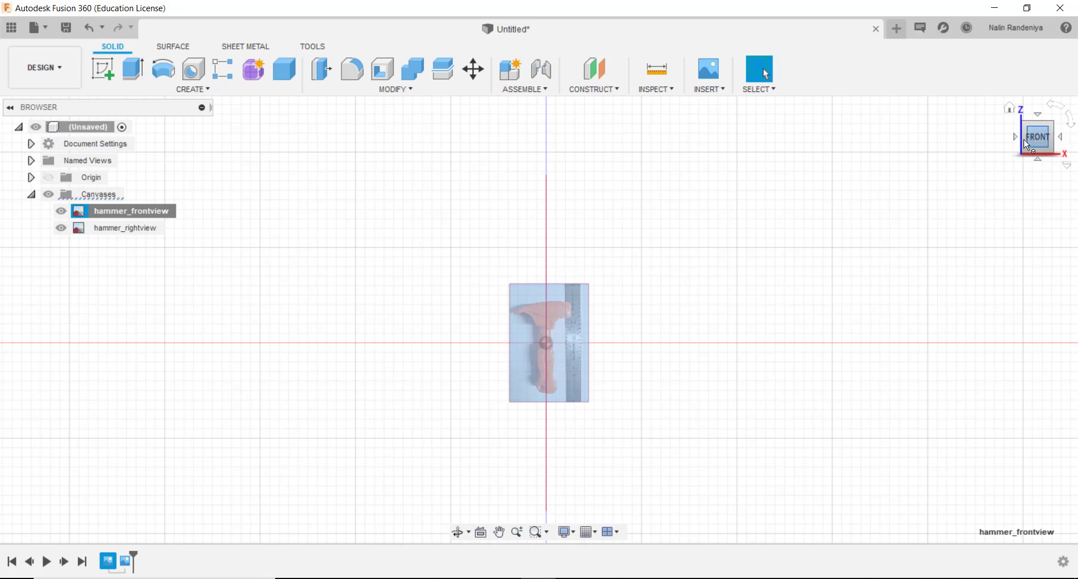
scroll(551, 319, "up", 5)
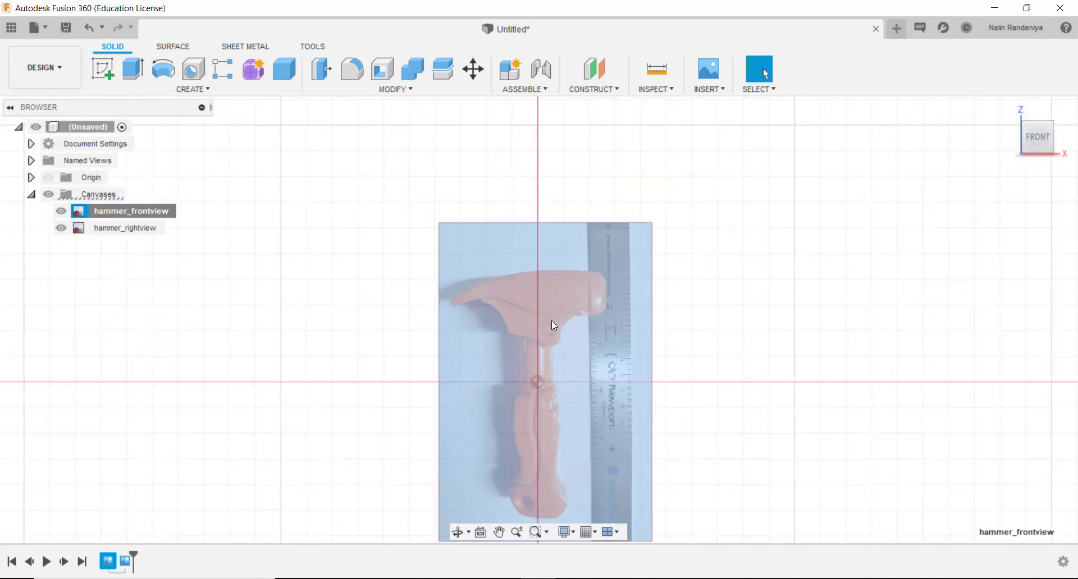
scroll(112, 238, "down", 2)
left_click(117, 212)
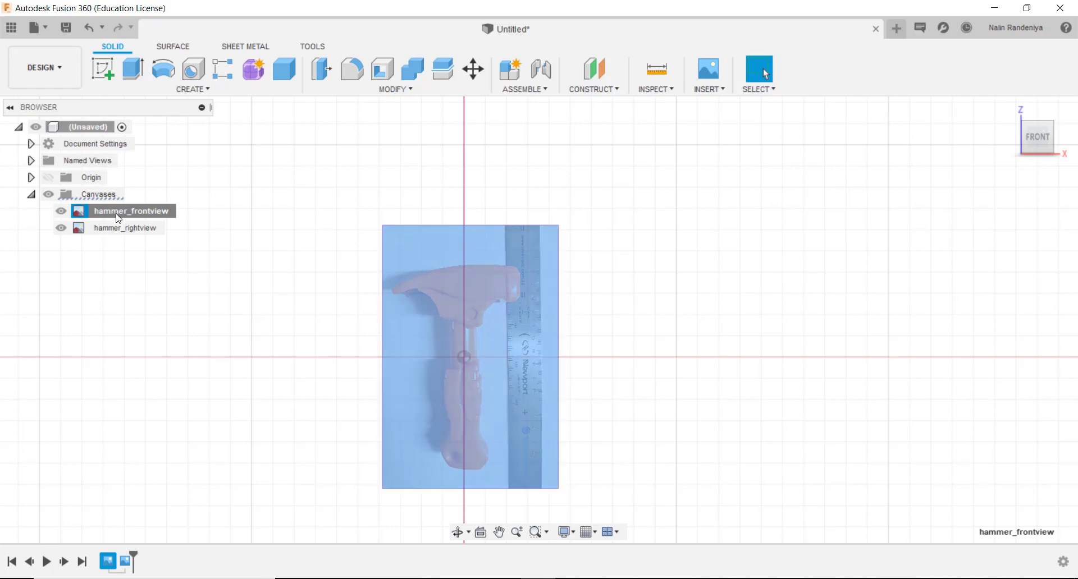
right_click(118, 218)
left_click(157, 259)
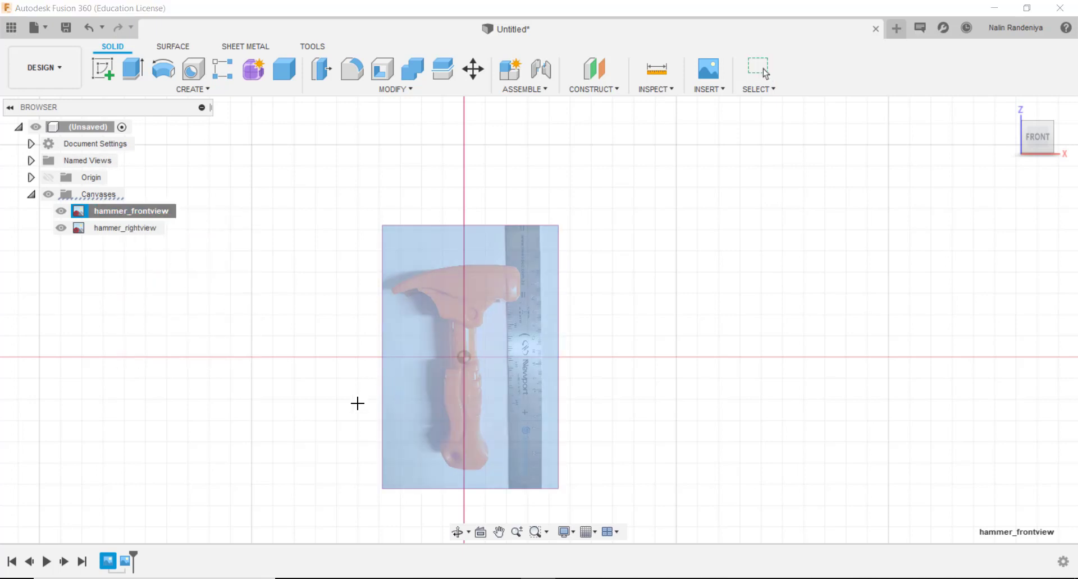
left_click(473, 470)
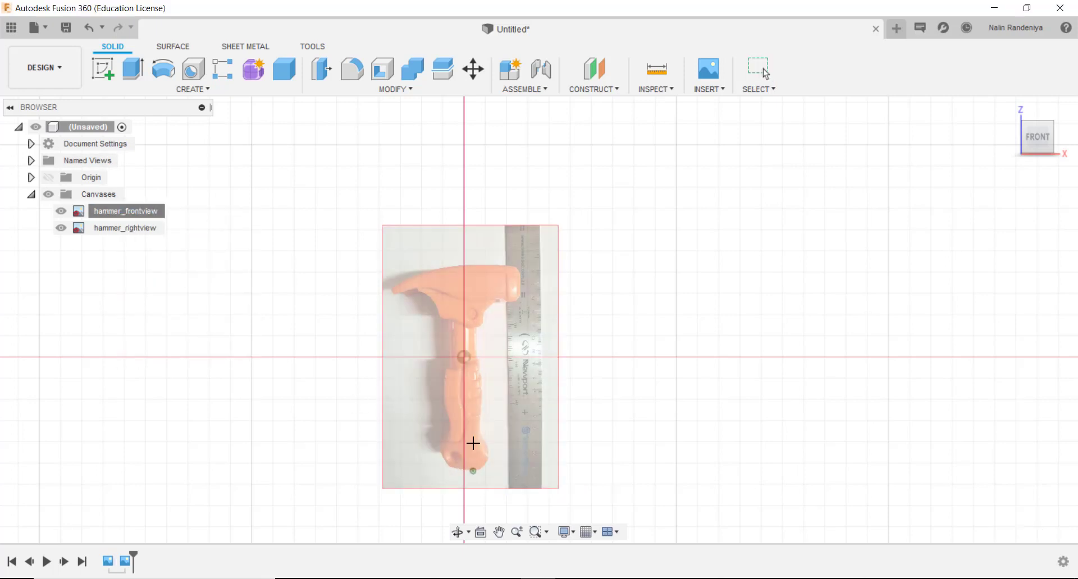
left_click(475, 264)
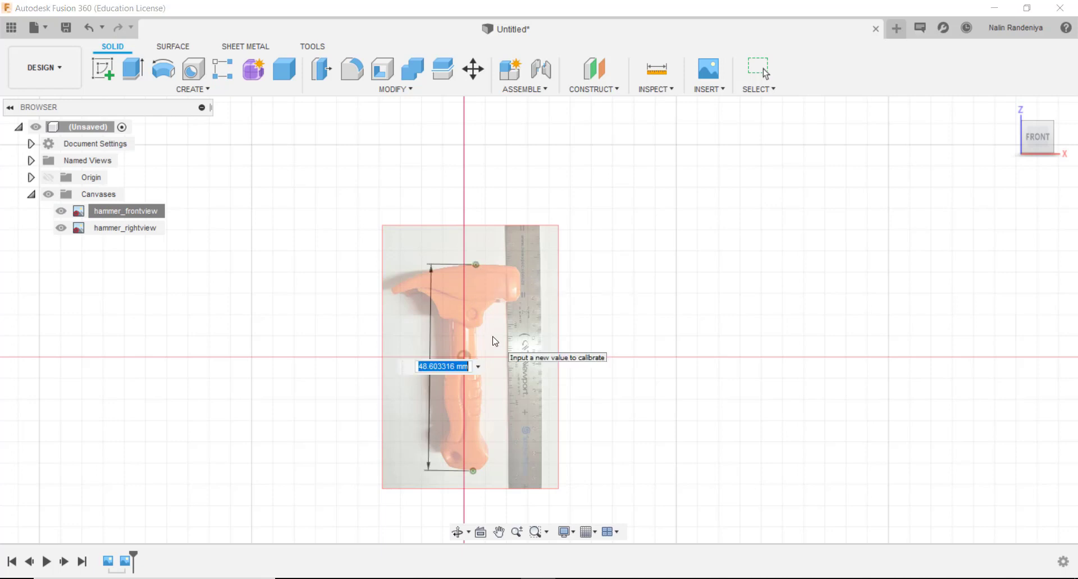
type("143")
key("Return")
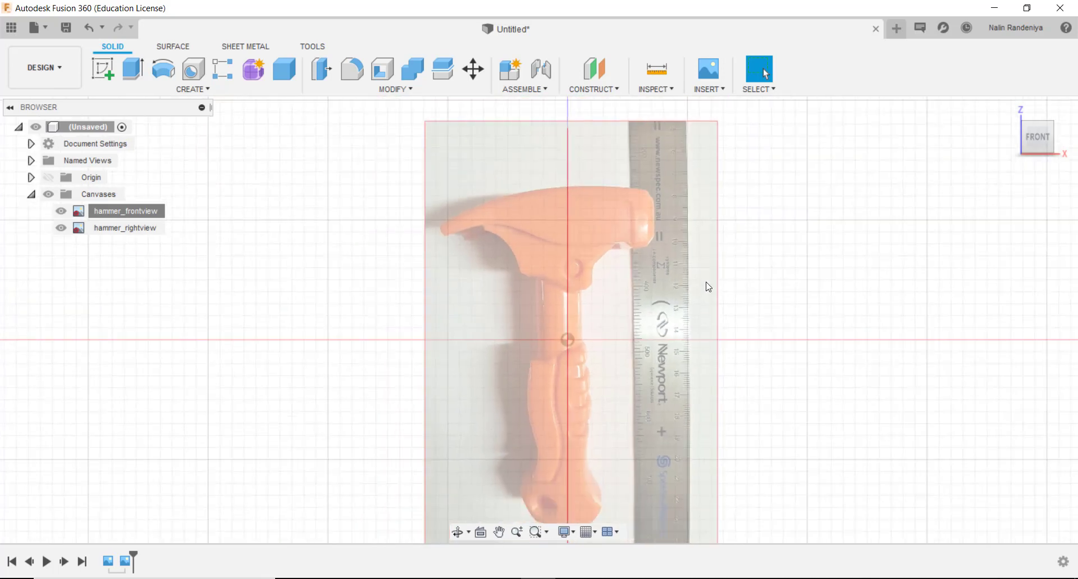
- Edit the hammer_frontview canvas, shifting it sideways so the hammer's neck is centred on the vertical axis, and confirm the edit
right_click(125, 210)
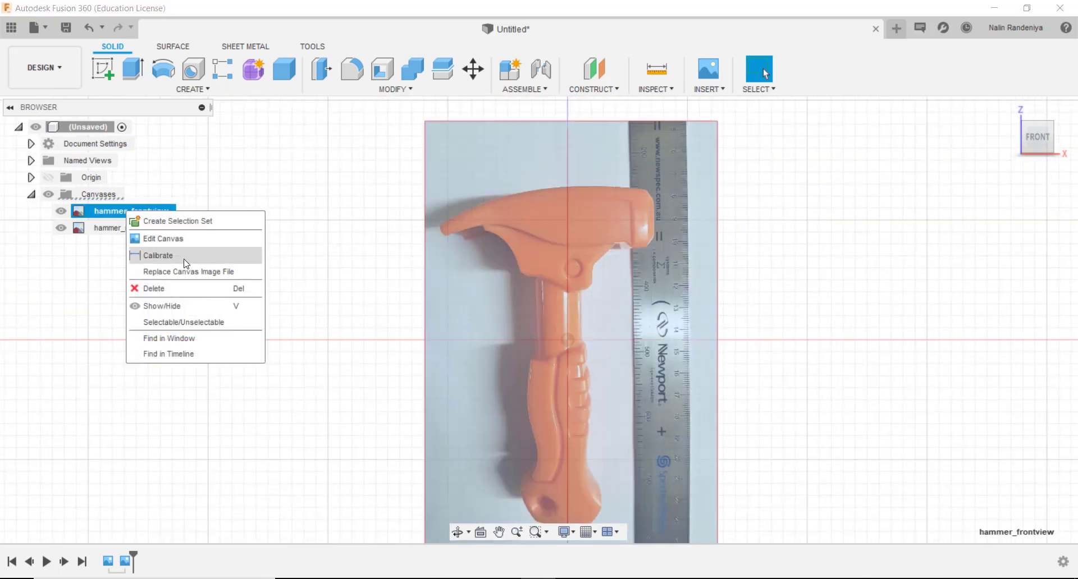
left_click(155, 238)
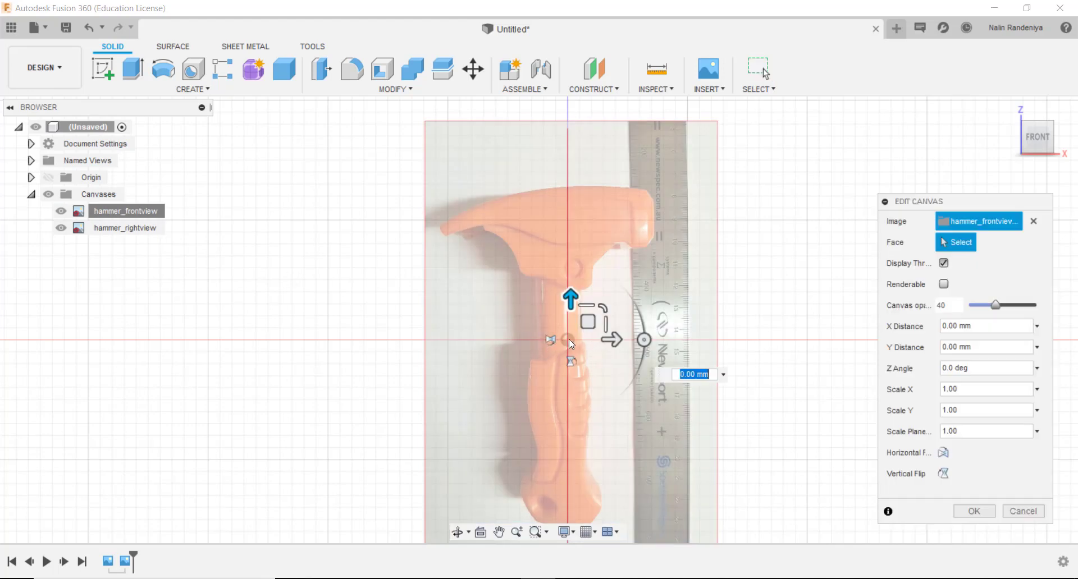
scroll(568, 339, "down", 1)
scroll(569, 339, "down", 1)
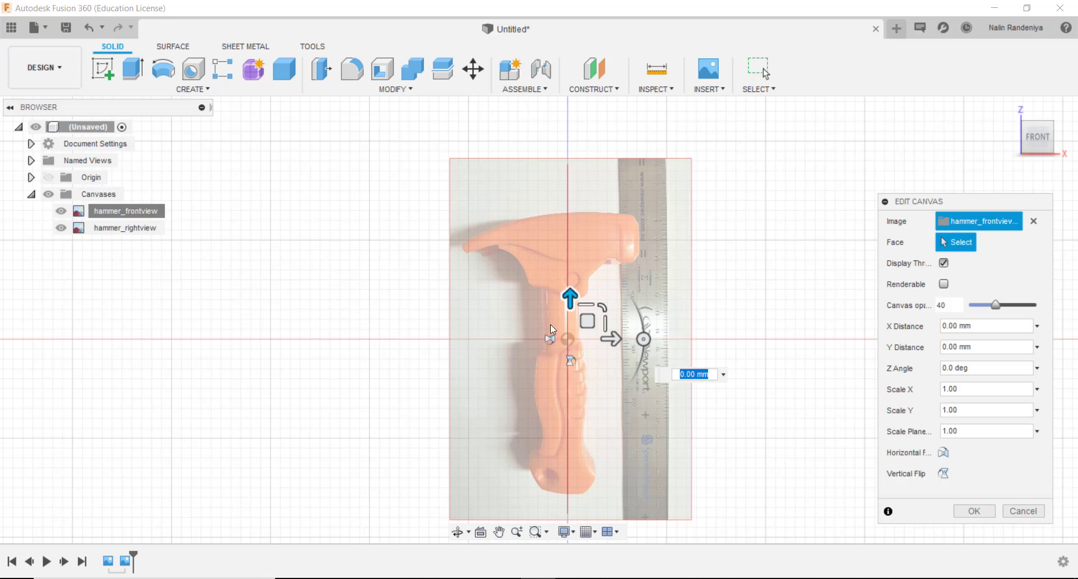
scroll(548, 329, "up", 2)
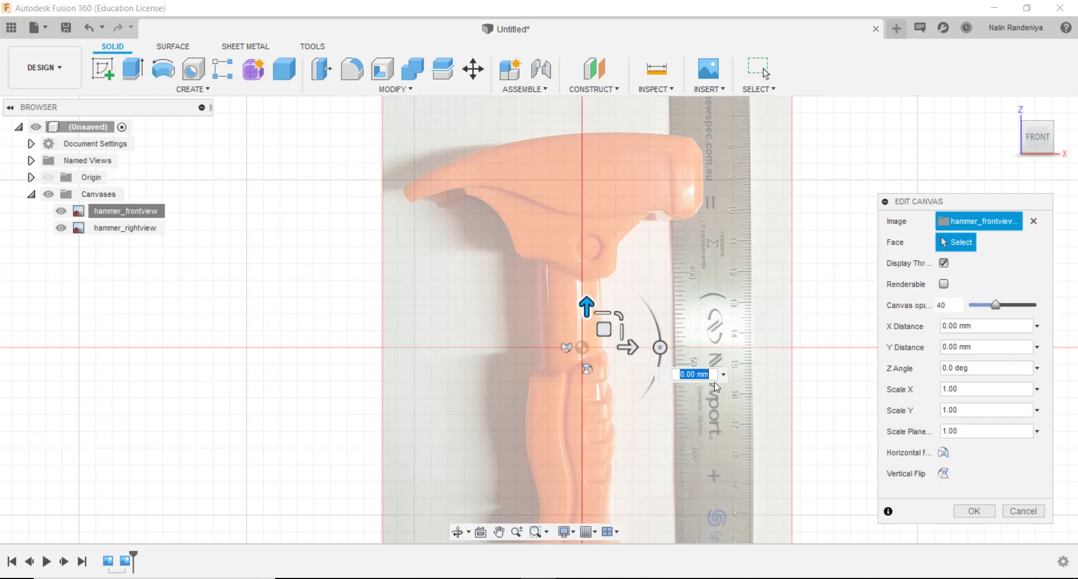
left_click_drag(627, 348, 643, 349)
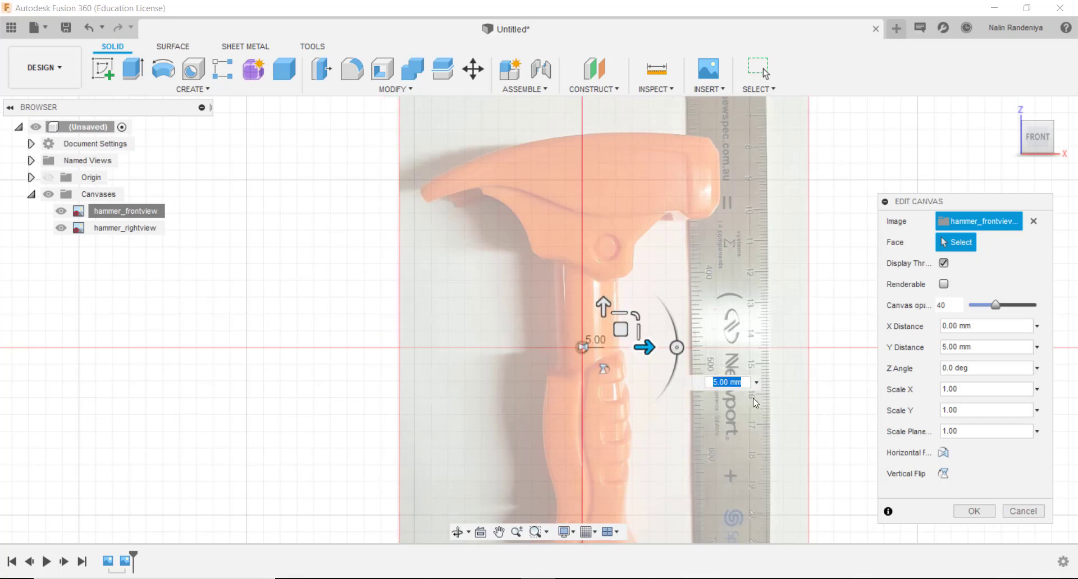
key("Return")
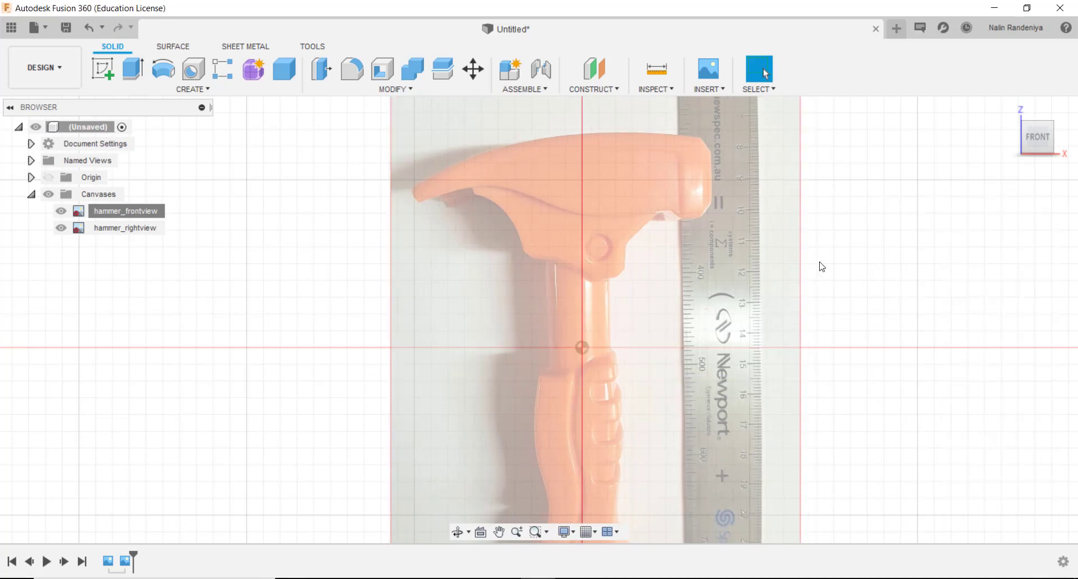
- Edit the hammer_frontview canvas again, trying an opacity of 100 before returning it to a semi-transparent level and confirming
scroll(735, 272, "down", 3)
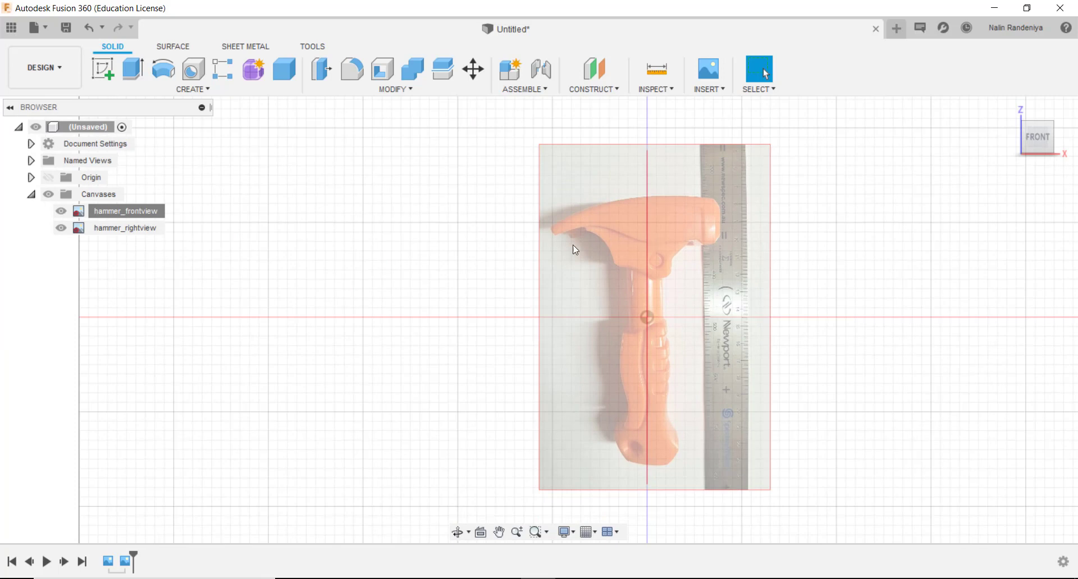
right_click(124, 212)
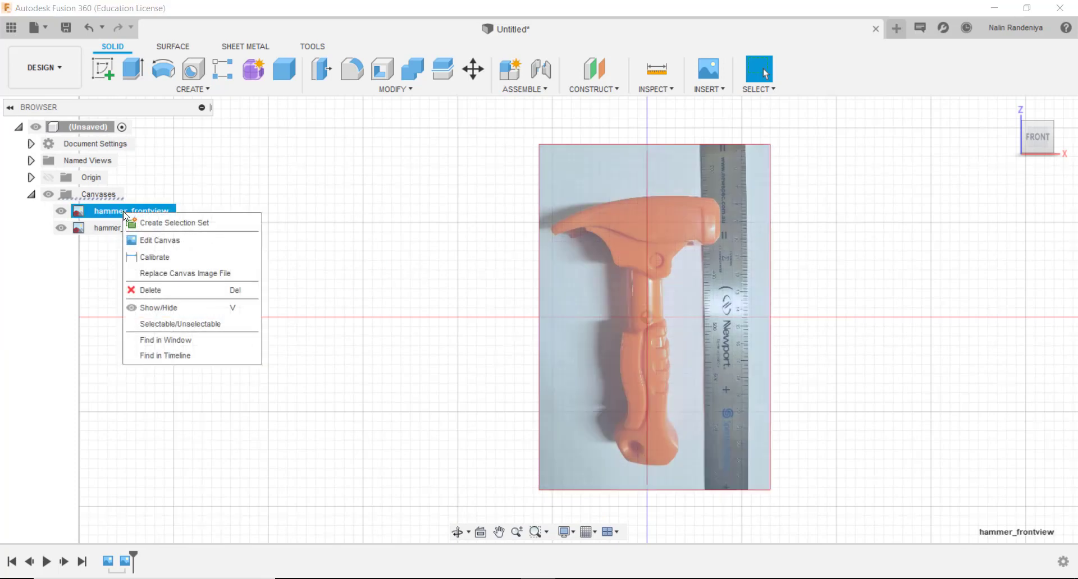
left_click(160, 241)
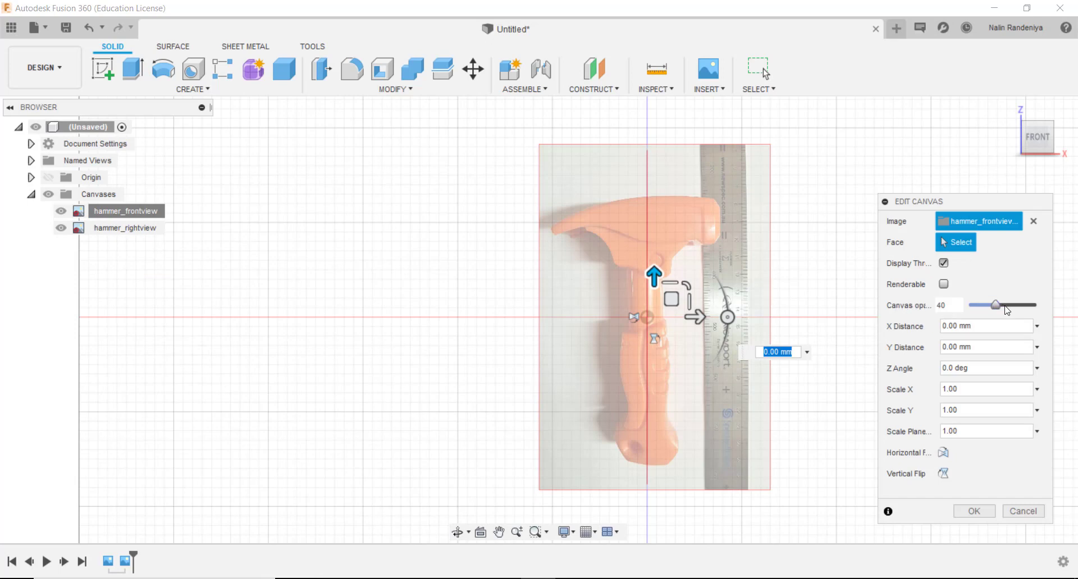
left_click_drag(996, 306, 1042, 308)
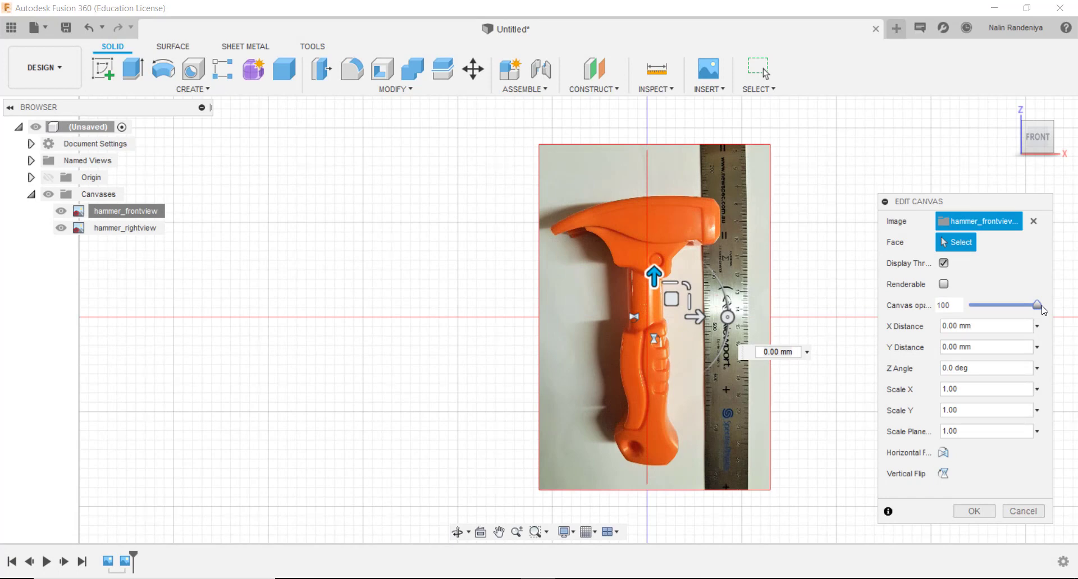
left_click_drag(1042, 307, 994, 313)
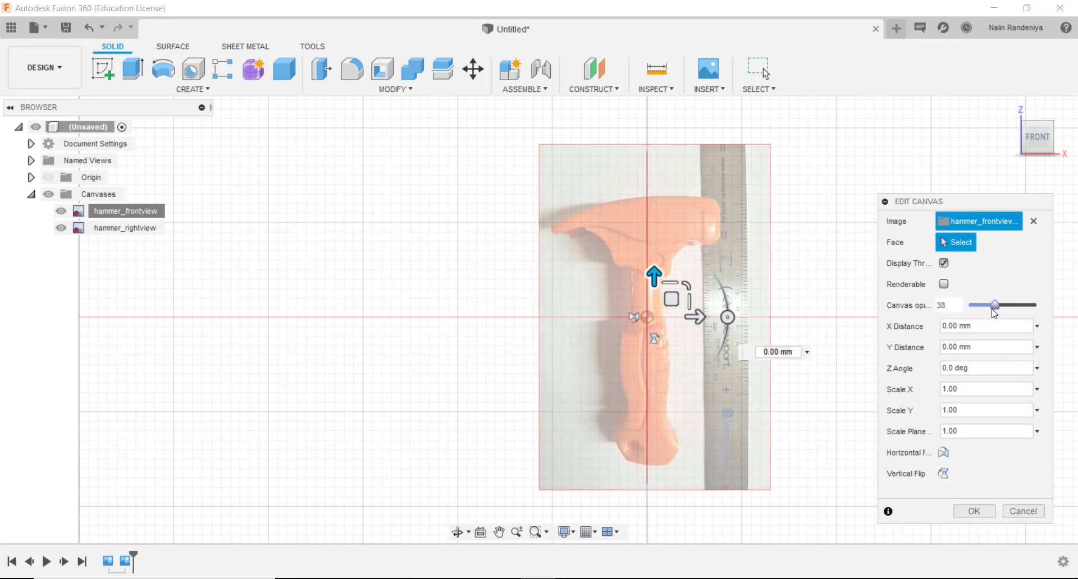
left_click(940, 305)
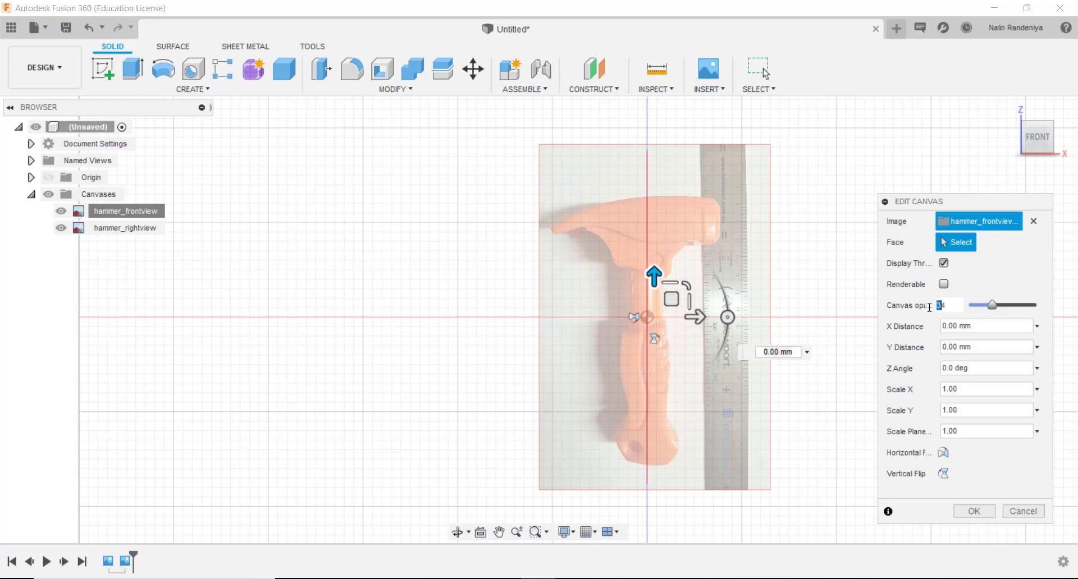
key("Delete")
type("0")
key("Return")
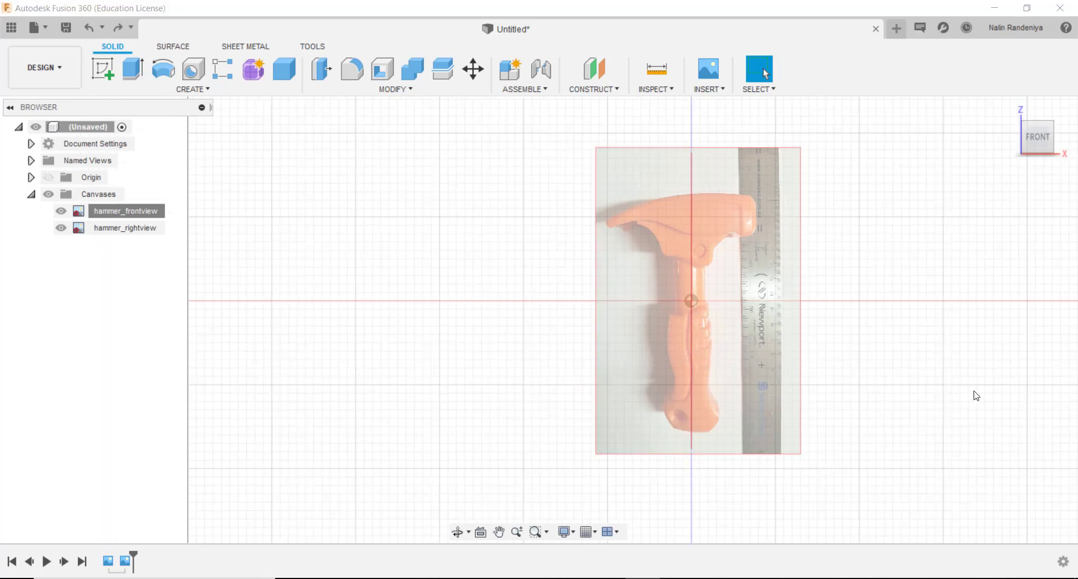
- Insert hammer_top view.jpg from the computer as a canvas and place it on the horizontal XY origin plane
left_click(710, 66)
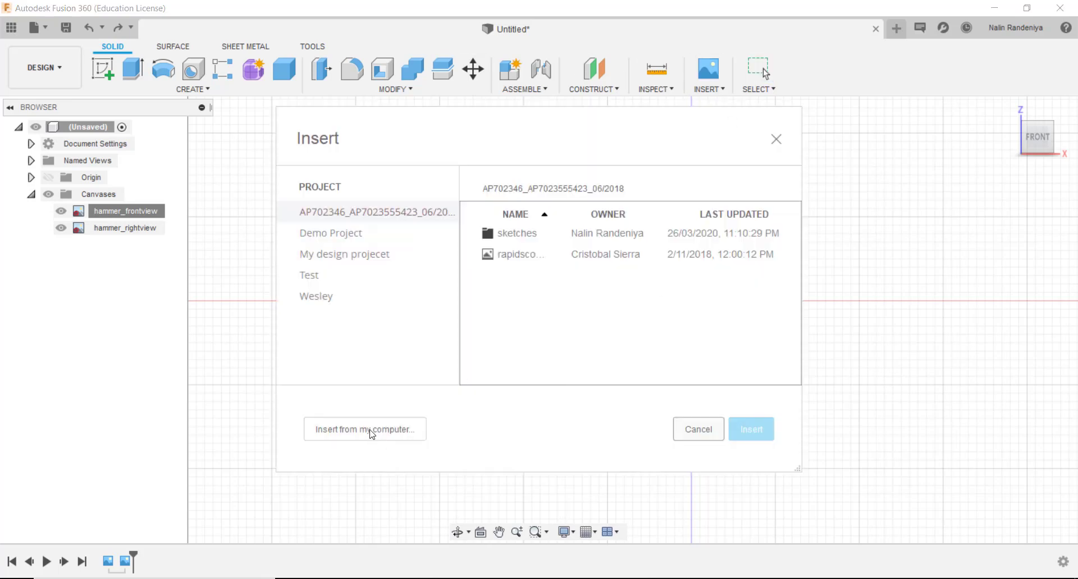
left_click(392, 430)
left_click(592, 197)
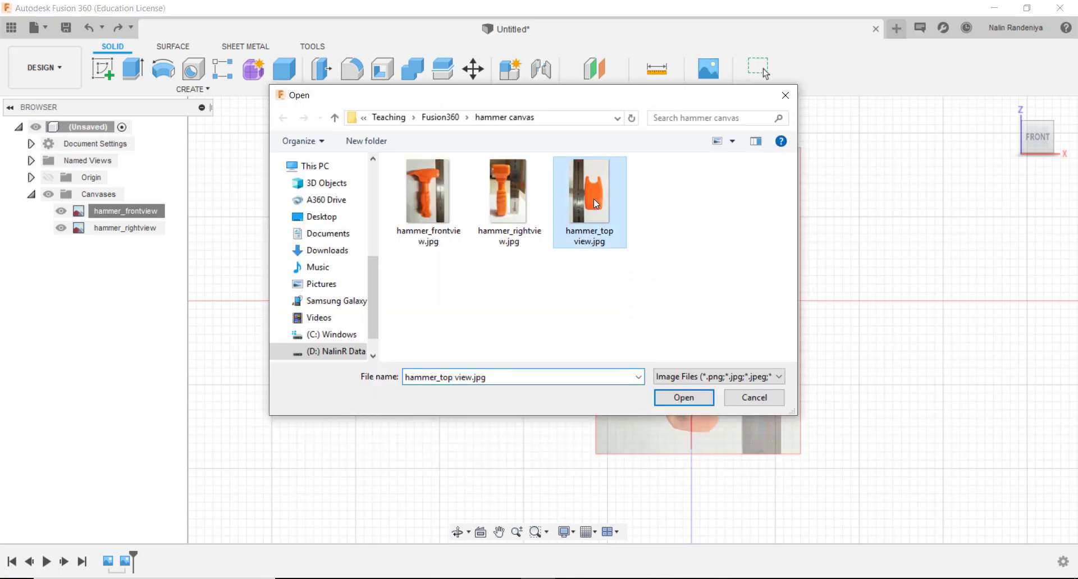
left_click(683, 398)
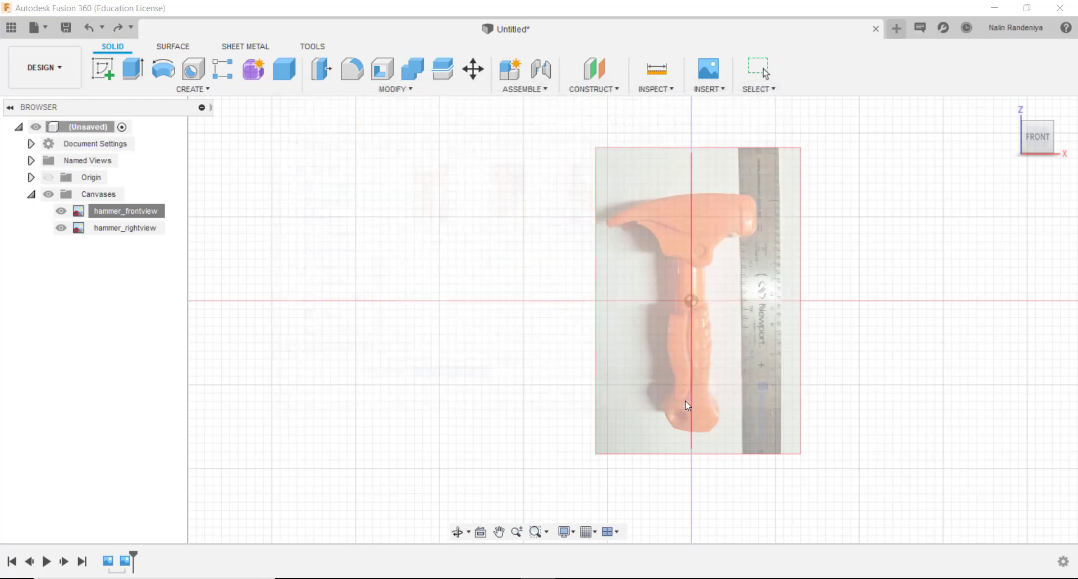
middle_click_drag(921, 351, 840, 390, "shift")
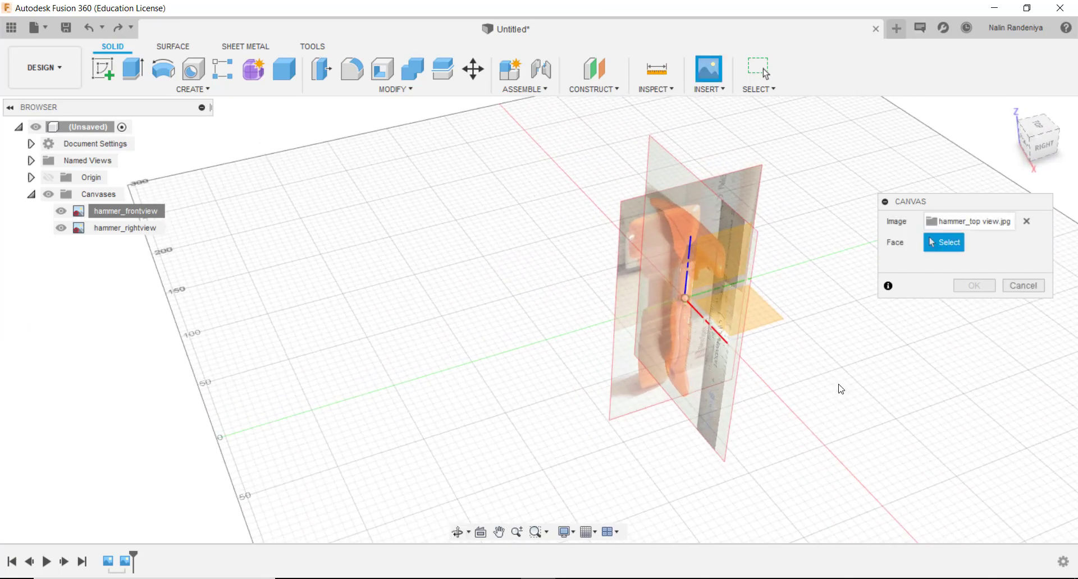
left_click(762, 321)
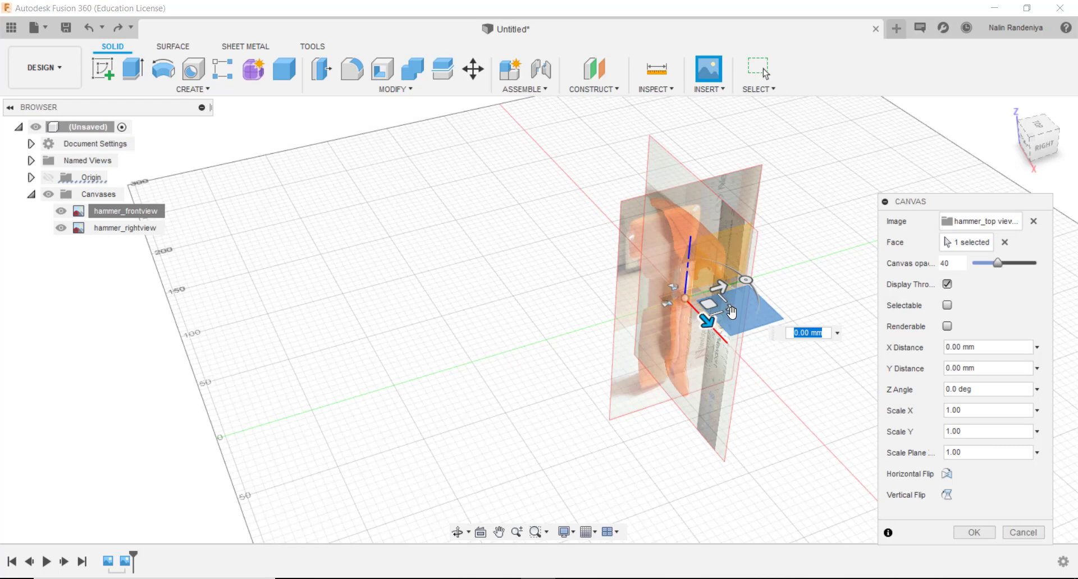
- Enlarge the top-view canvas uniformly to a plane scale of 3.425 and look at it squarely from above
left_click_drag(728, 309, 863, 368)
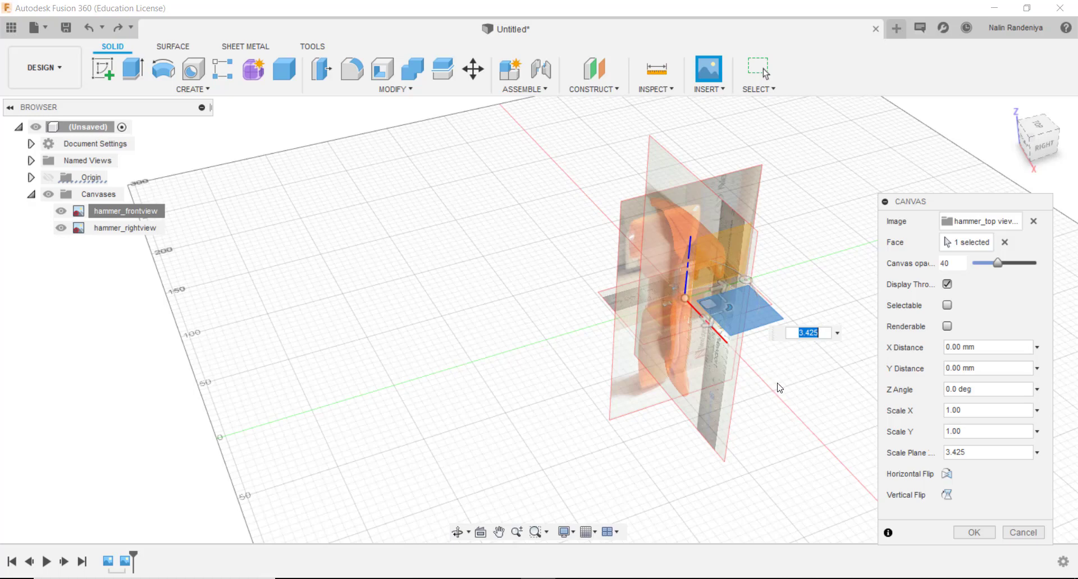
middle_click_drag(780, 390, 713, 294, "shift")
scroll(707, 304, "up", 2)
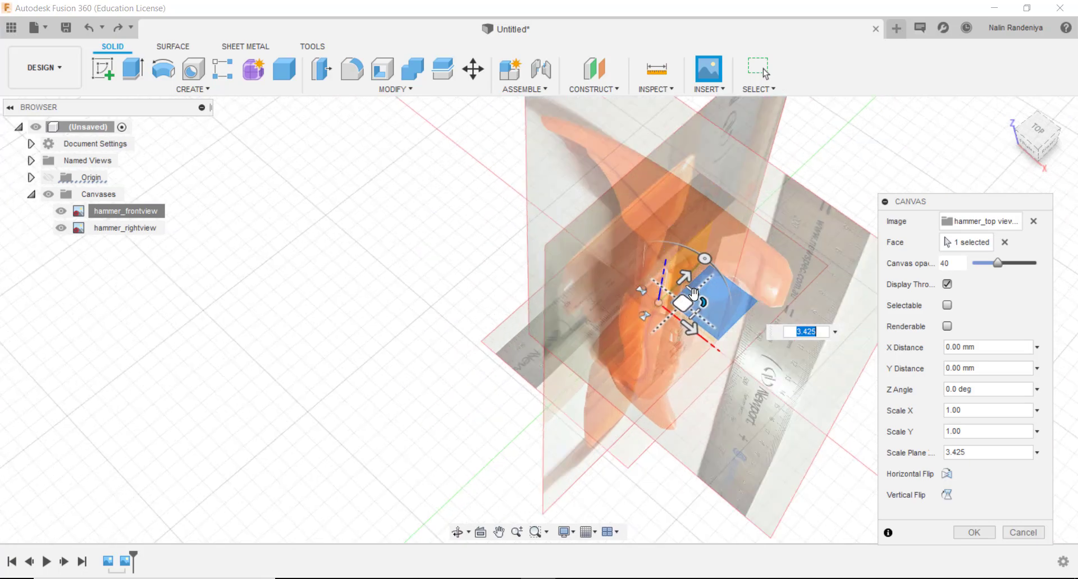
left_click(1033, 133)
middle_click_drag(746, 278, 777, 393)
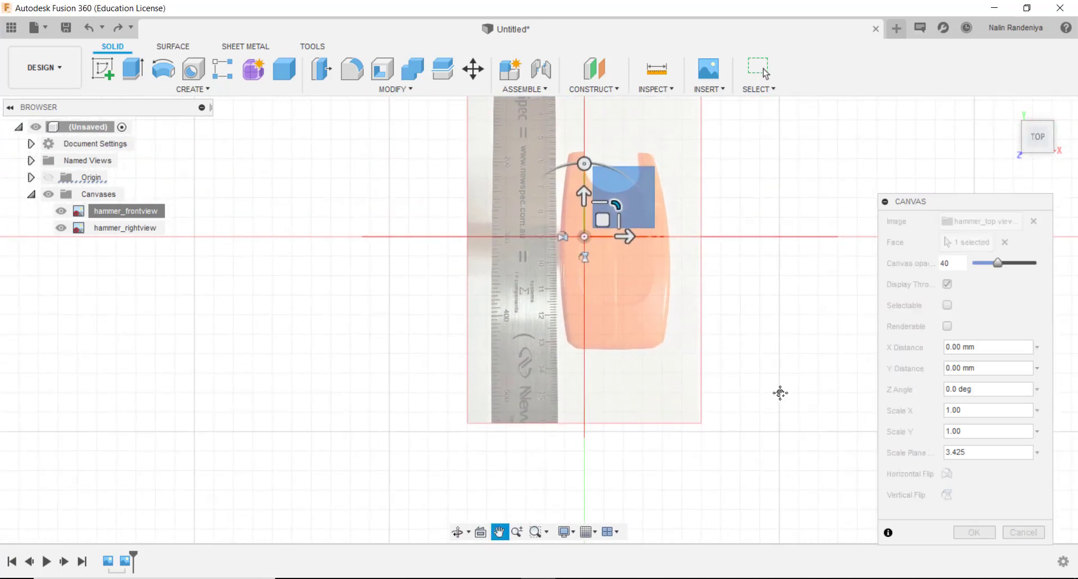
- Rotate the top-view canvas 90 degrees about Z to line it up with the hammer's head direction, and confirm the insertion
left_click(1026, 126)
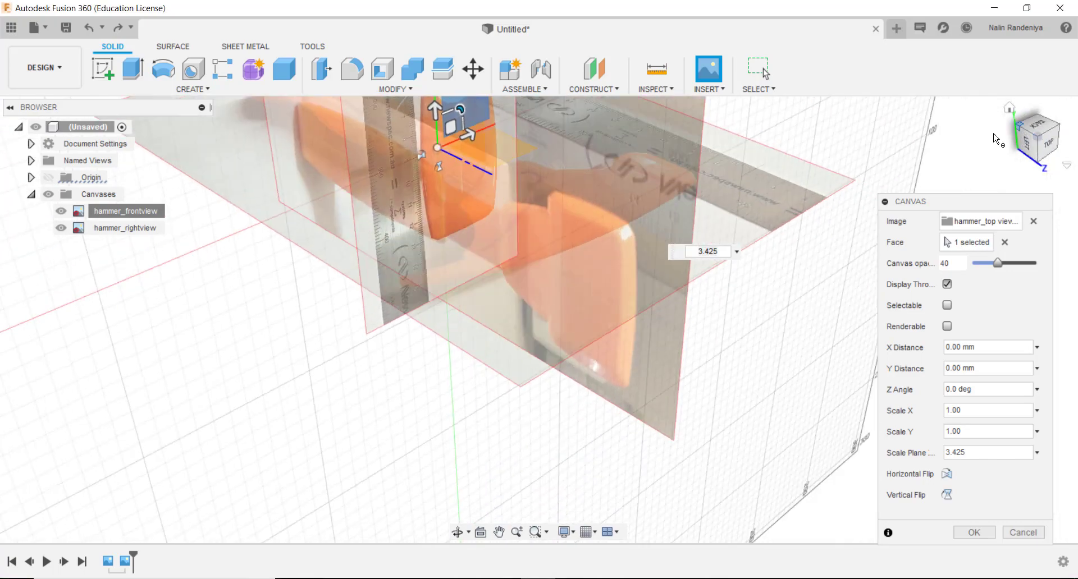
left_click(1055, 147)
scroll(835, 163, "down", 3)
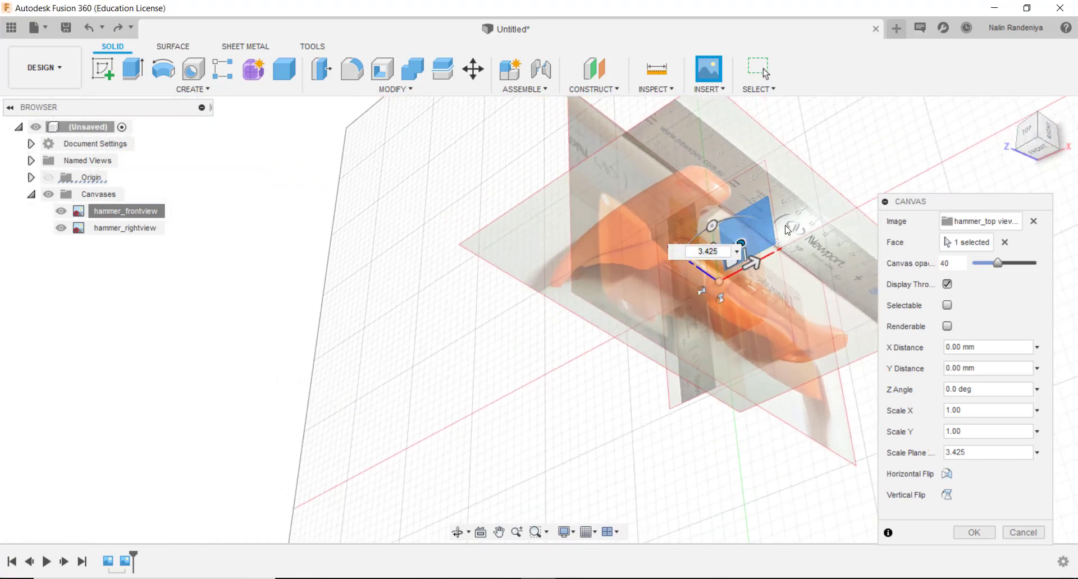
middle_click_drag(835, 151, 816, 169, "shift")
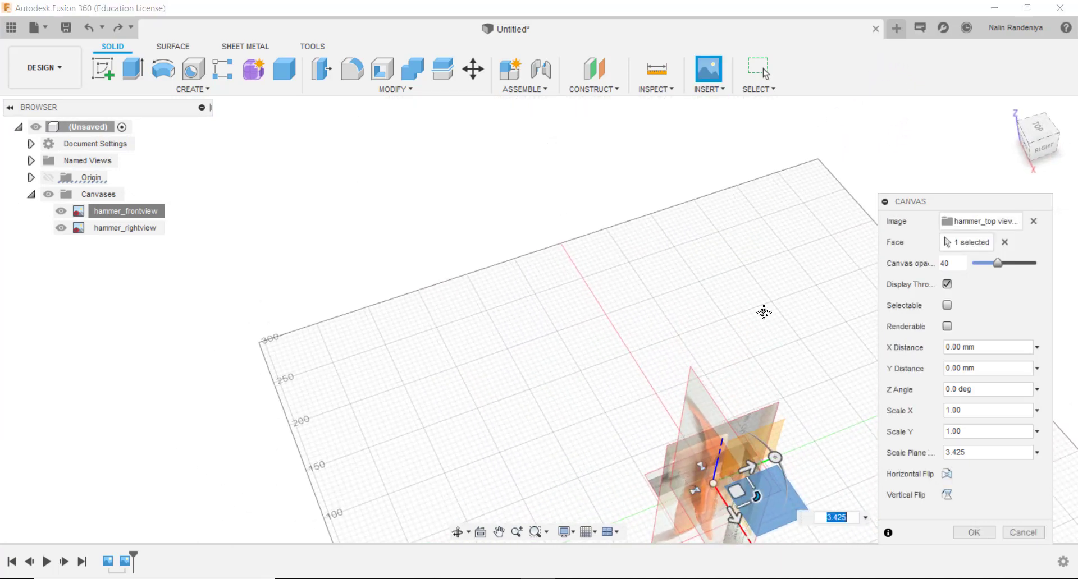
middle_click_drag(763, 312, 698, 148)
middle_click_drag(751, 260, 775, 298, "shift")
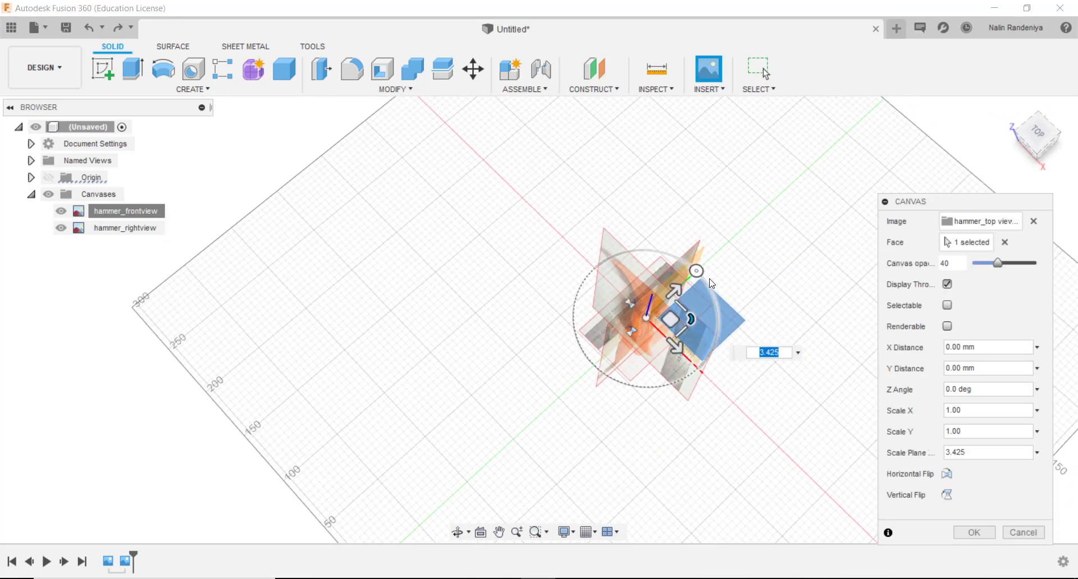
left_click_drag(699, 272, 665, 252)
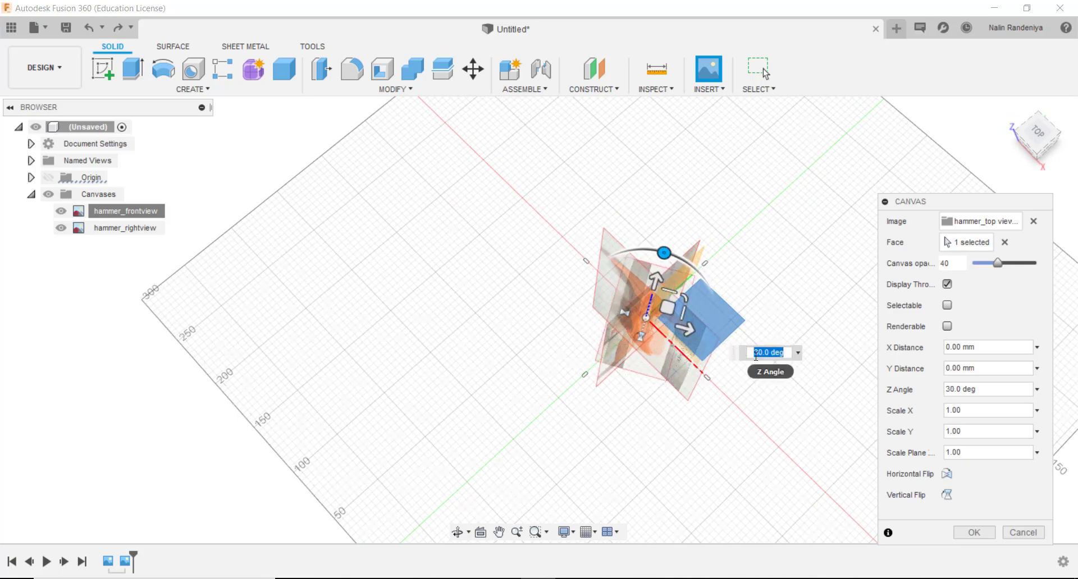
type("90")
key("Return")
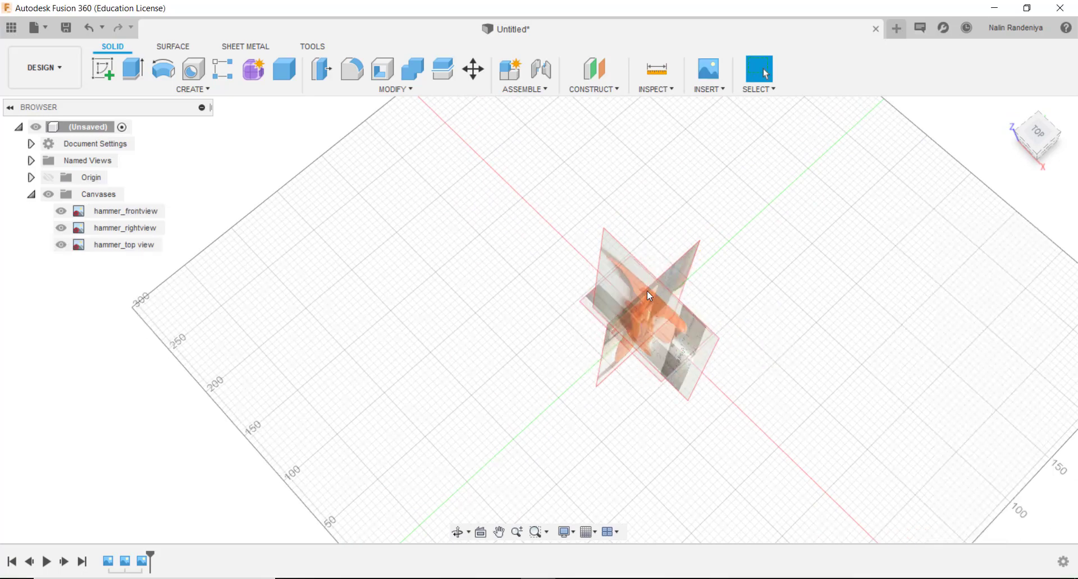
- Calibrate the hammer_top view canvas by setting the hammer head's length from claw tip to striking end to 78 mm
scroll(645, 292, "up", 10)
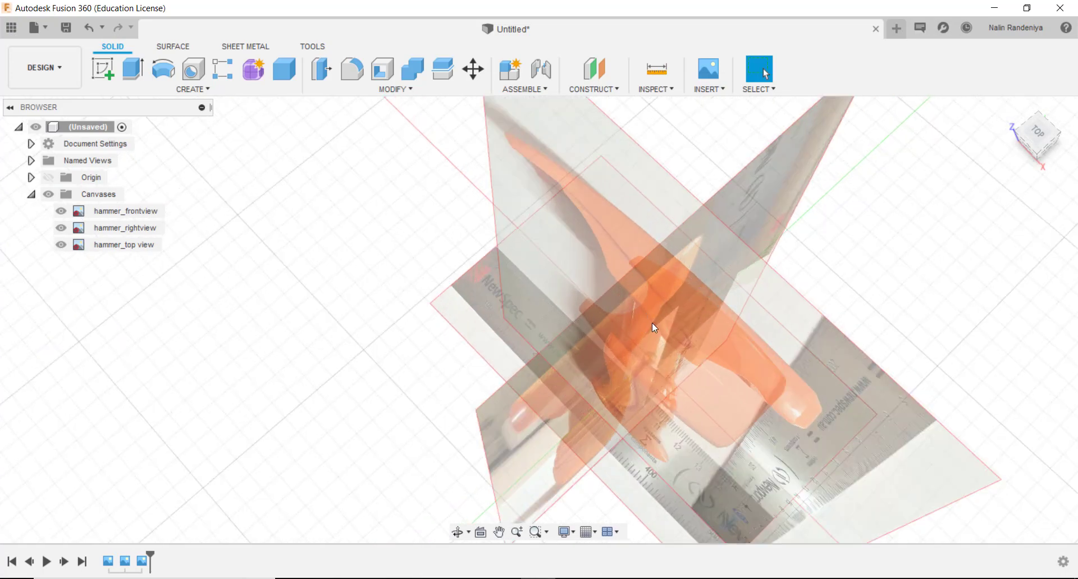
scroll(651, 322, "down", 6)
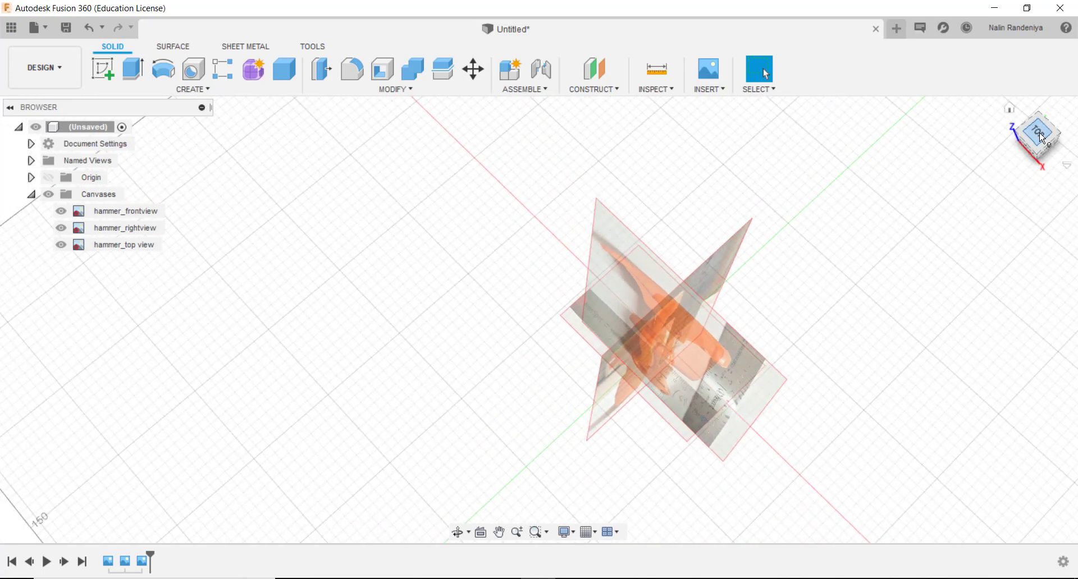
left_click(1040, 136)
scroll(667, 515, "up", 3)
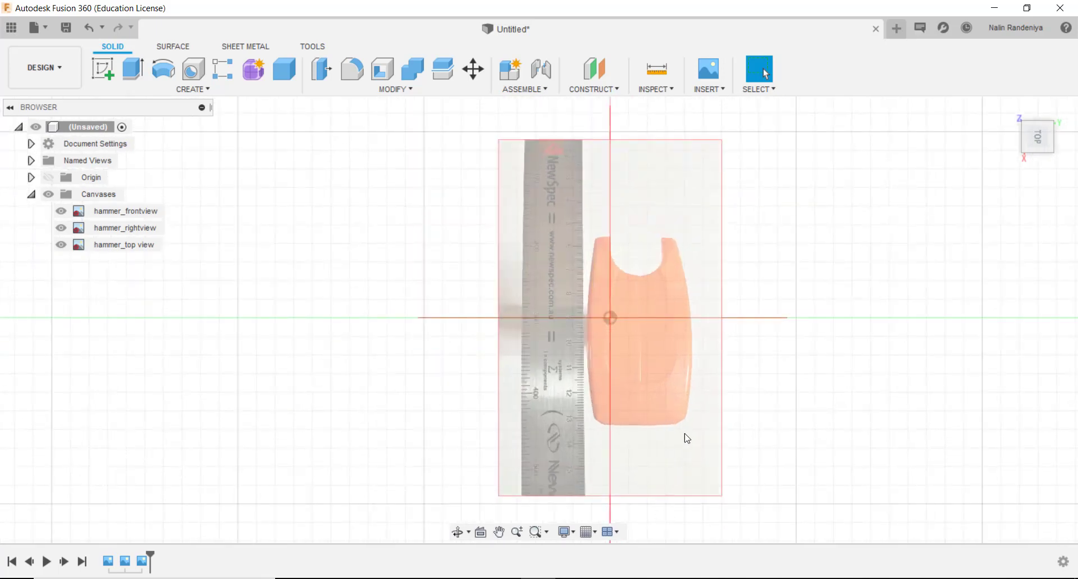
middle_click_drag(695, 331, 616, 289)
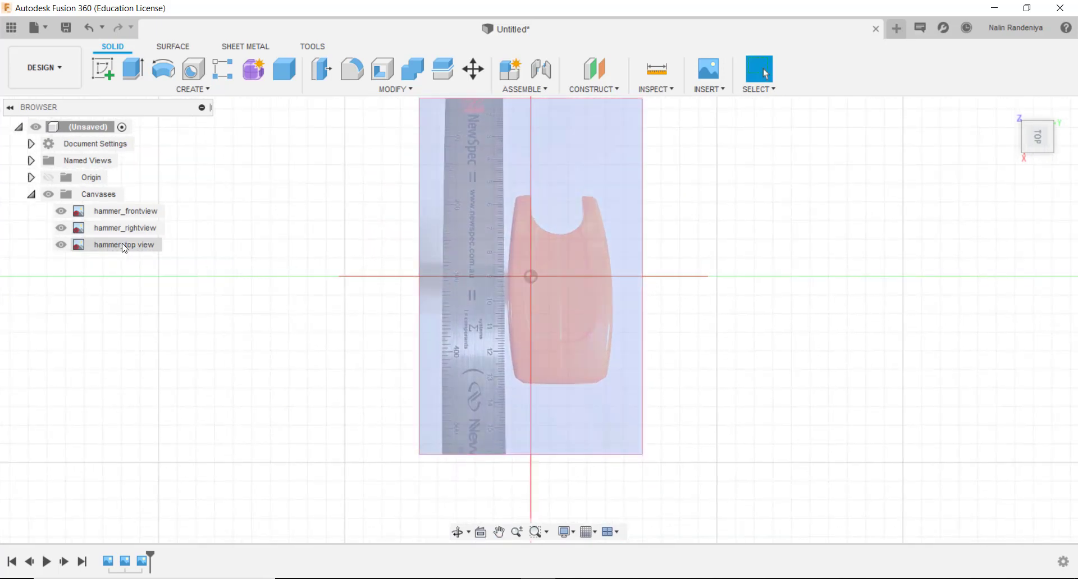
right_click(138, 249)
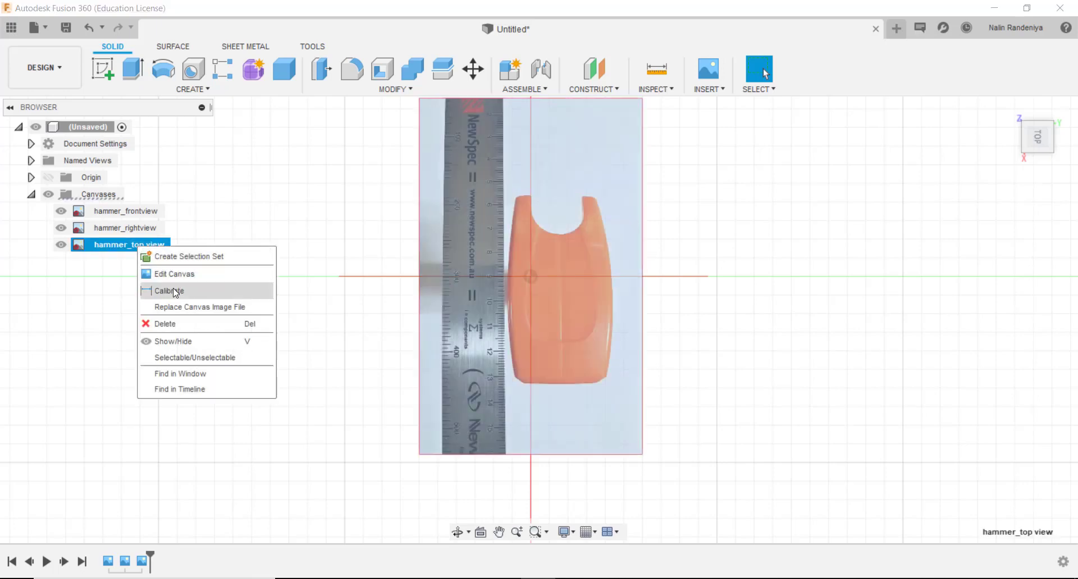
left_click(225, 290)
scroll(511, 217, "up", 2)
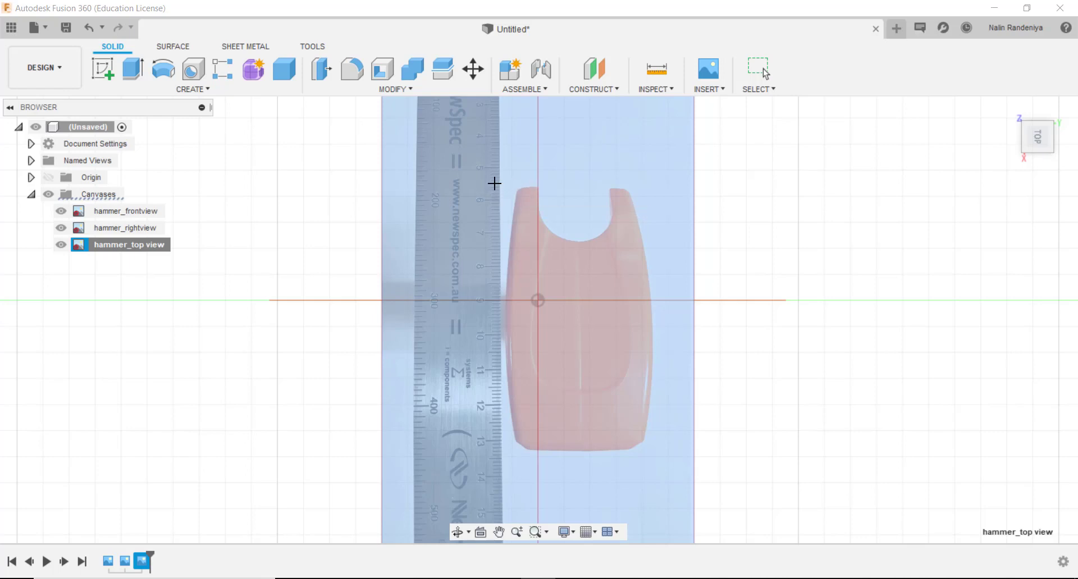
left_click(532, 186)
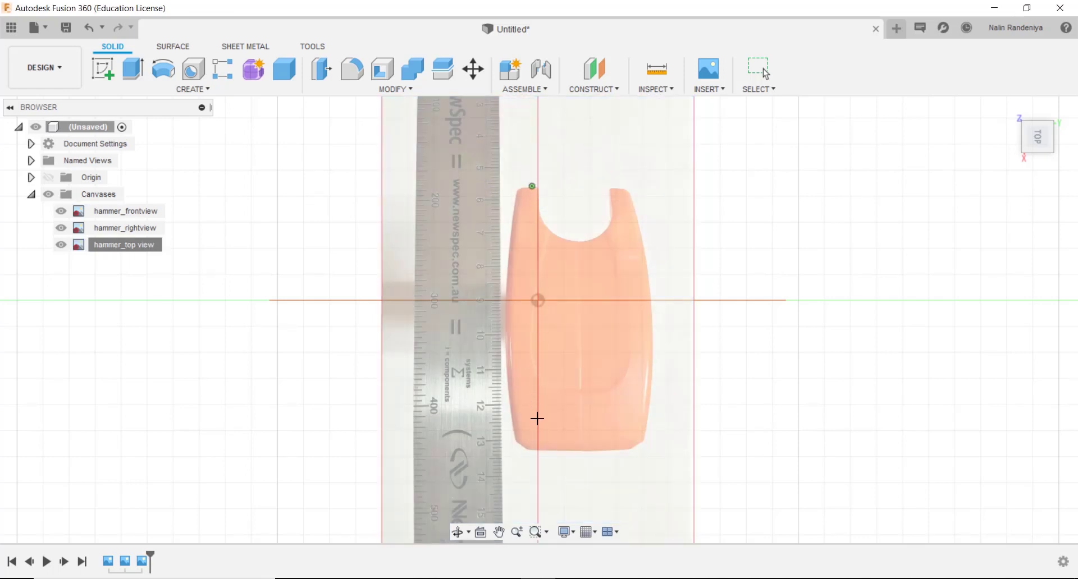
left_click(533, 451)
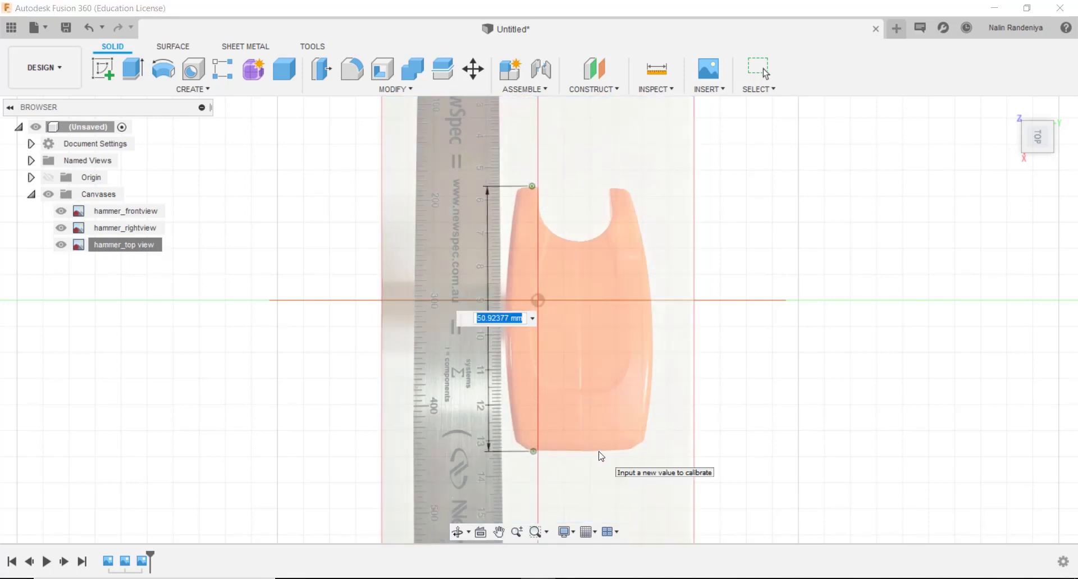
type("78")
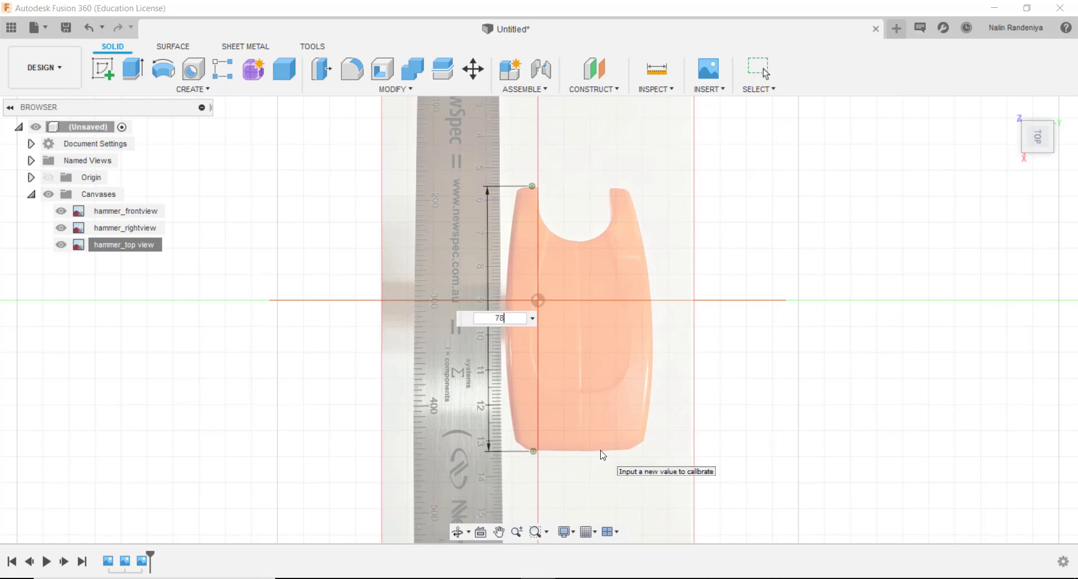
key("Return")
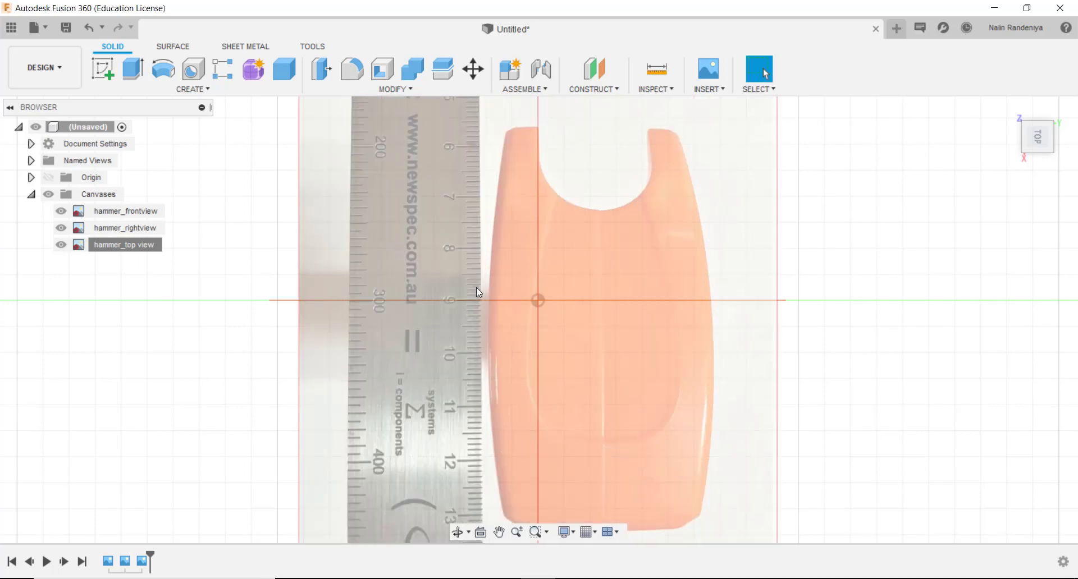
- Edit the hammer_top view canvas, setting its Y distance to -12.5 mm to centre the head on the axis, and confirm
scroll(629, 278, "down", 5)
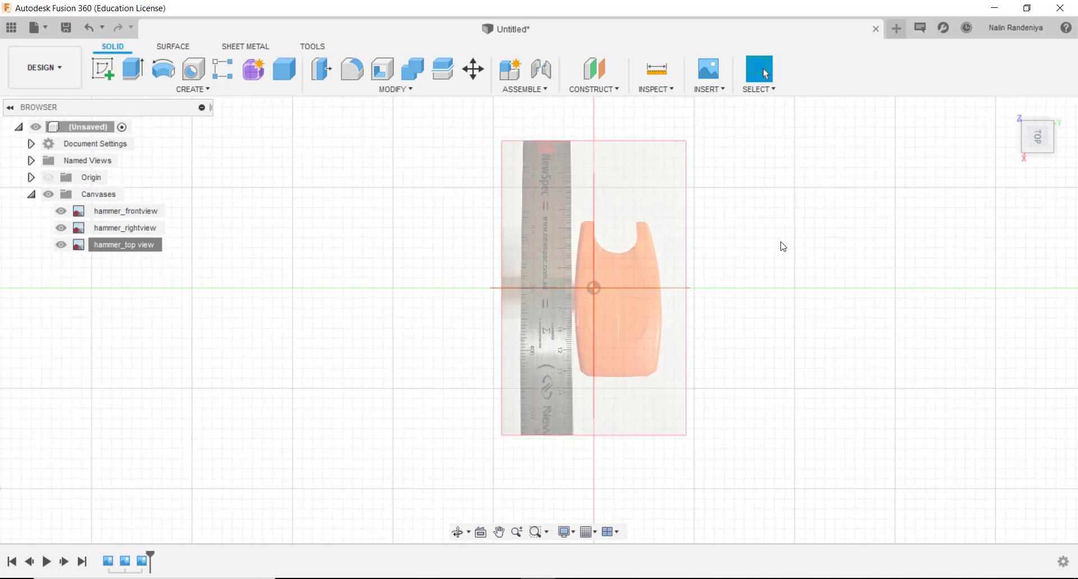
scroll(638, 371, "down", 6)
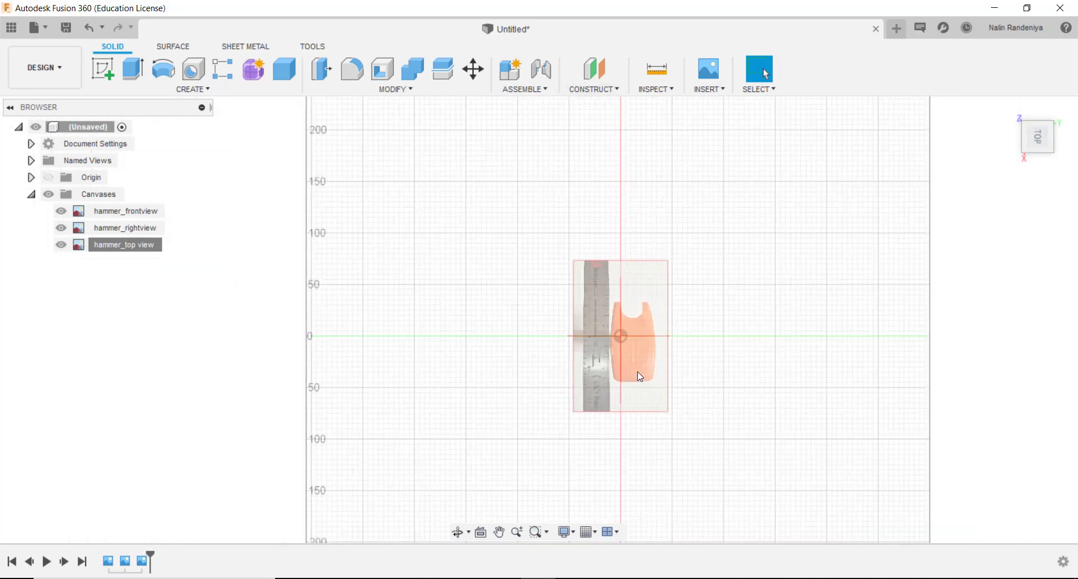
mouse_move(688, 395)
middle_mouse_down()
mouse_move(649, 313)
mouse_move(671, 405)
middle_mouse_up()
key("Escape")
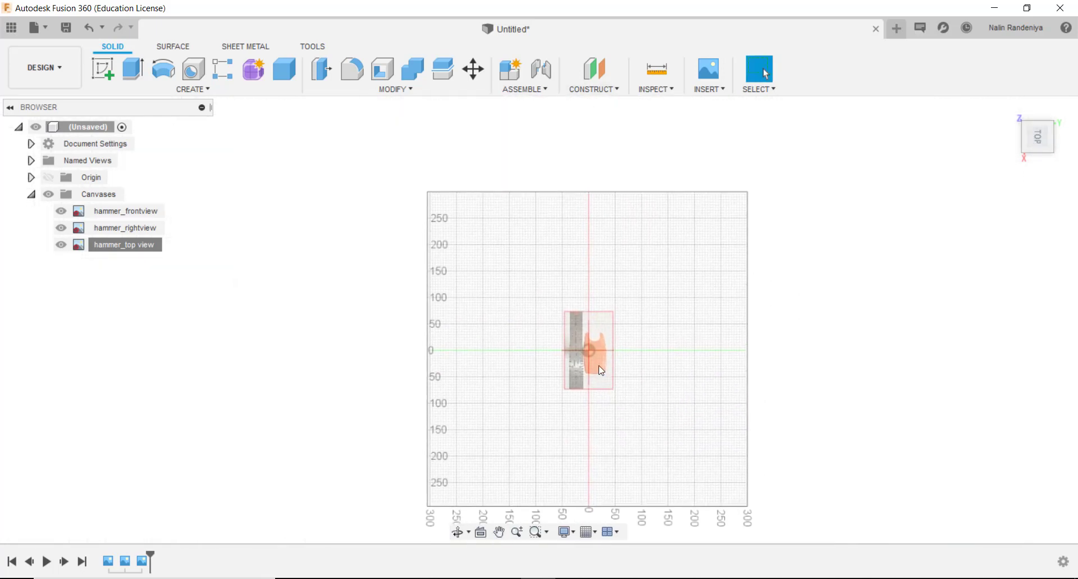
scroll(599, 364, "up", 9)
right_click(131, 250)
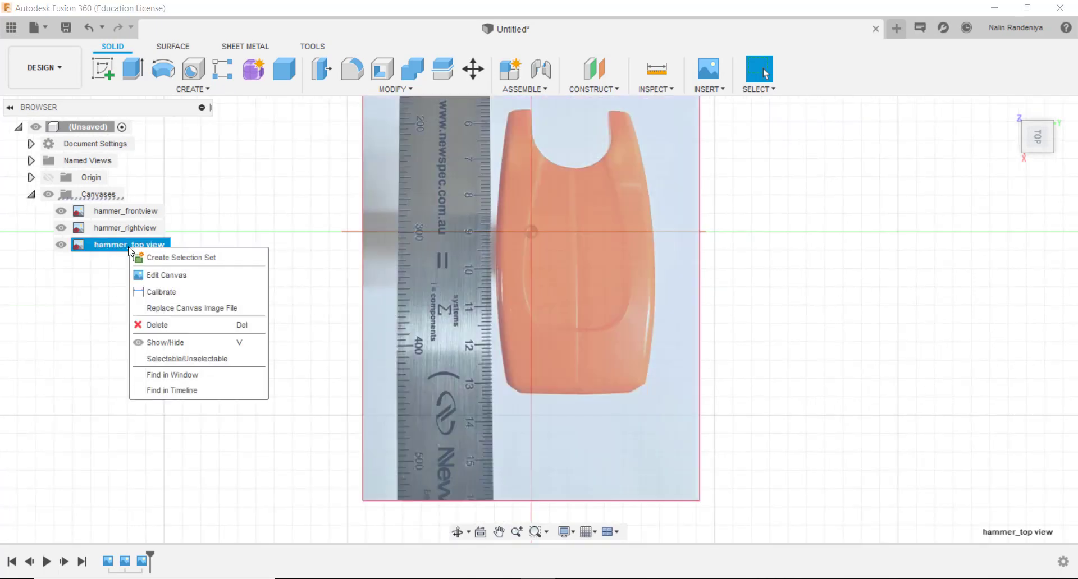
left_click(153, 275)
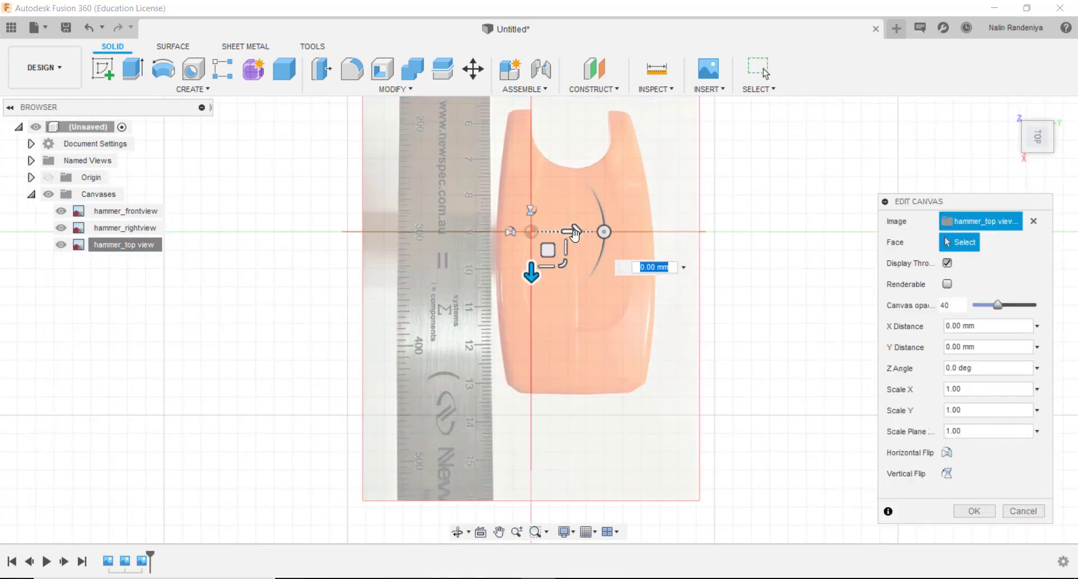
left_click_drag(571, 231, 540, 236)
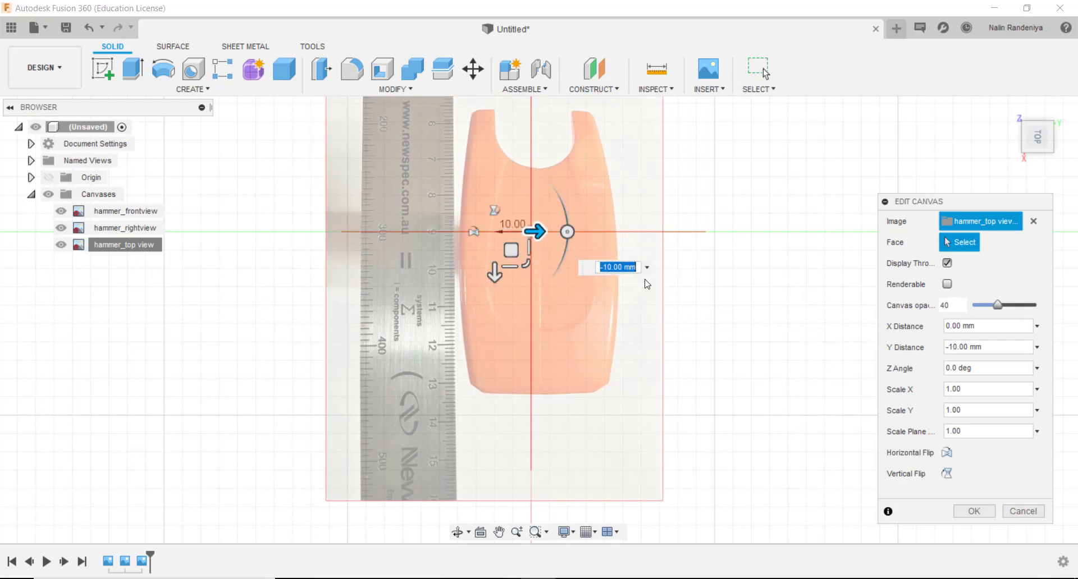
type("-1235")
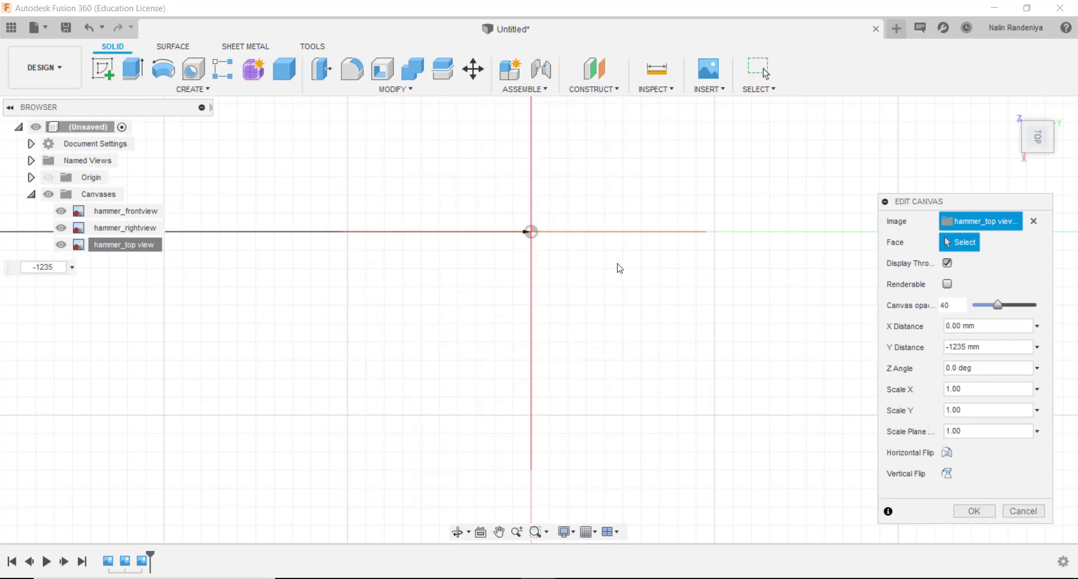
key("ctrl+z")
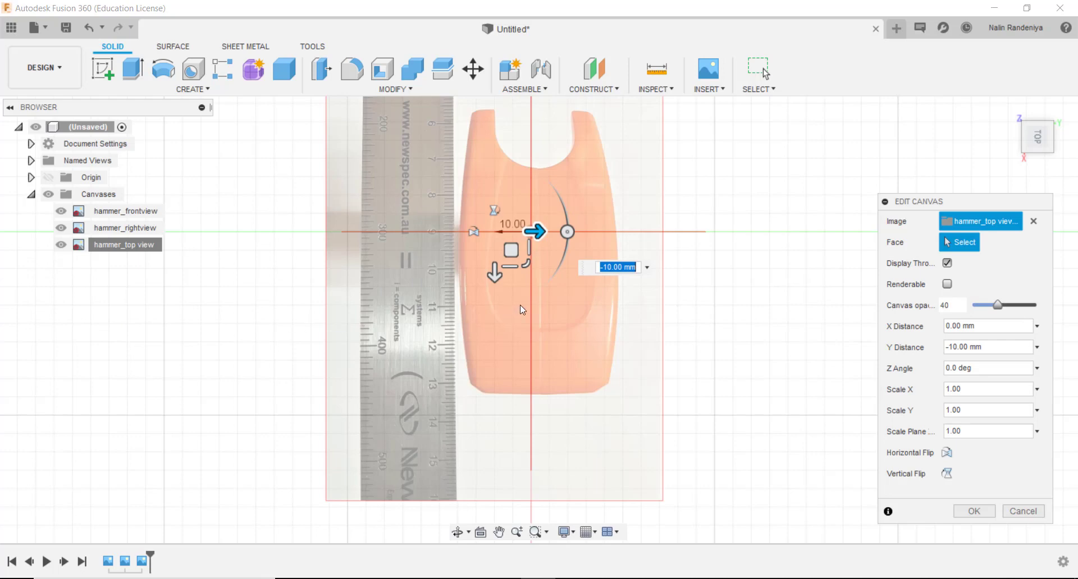
type("-12.5")
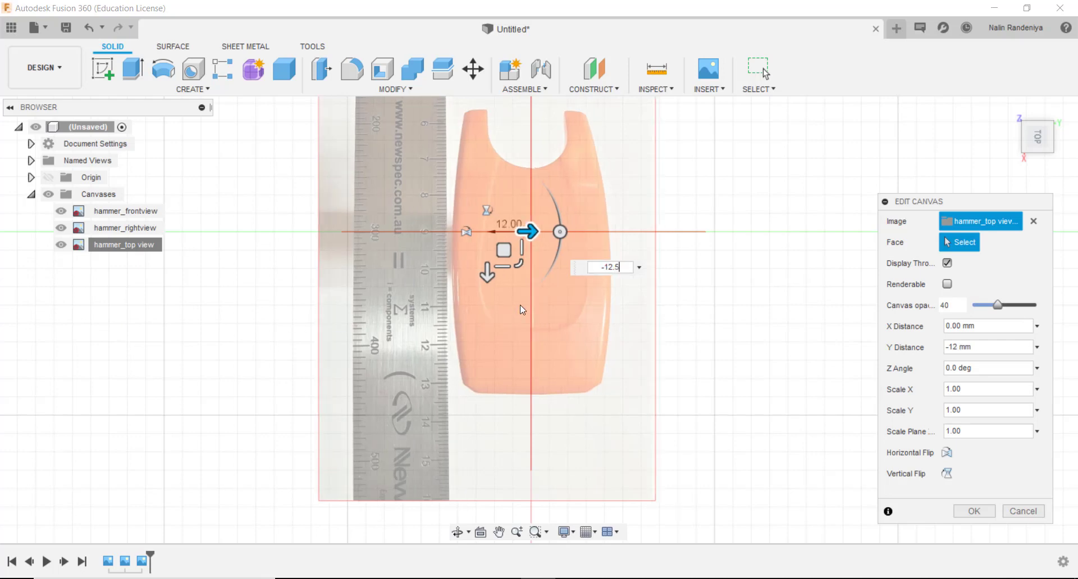
key("Return")
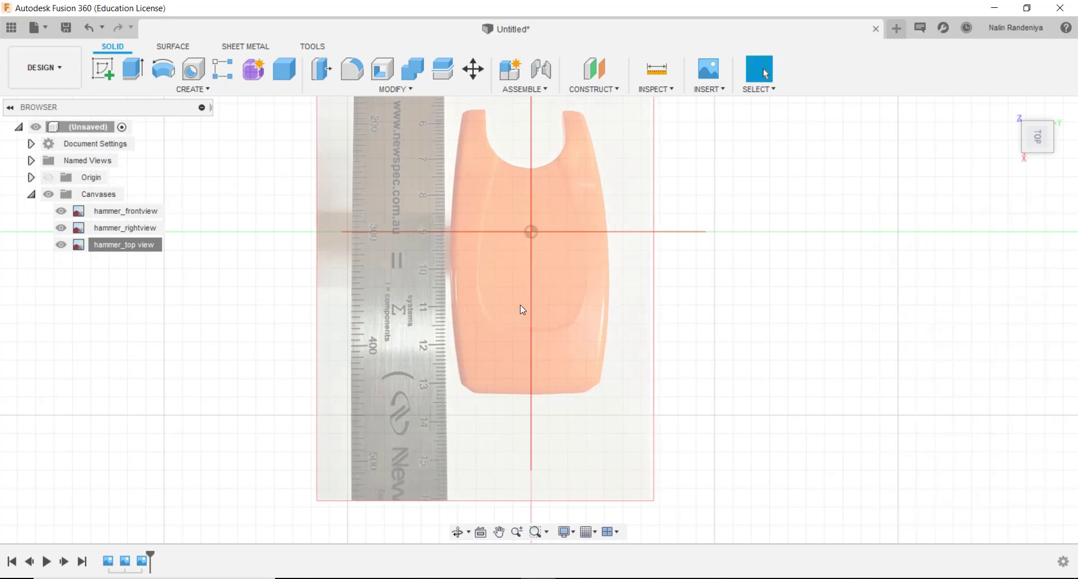
- Inspect the centring of the top-view canvas and its alignment with the front and right canvases from several angles
scroll(528, 305, "up", 4)
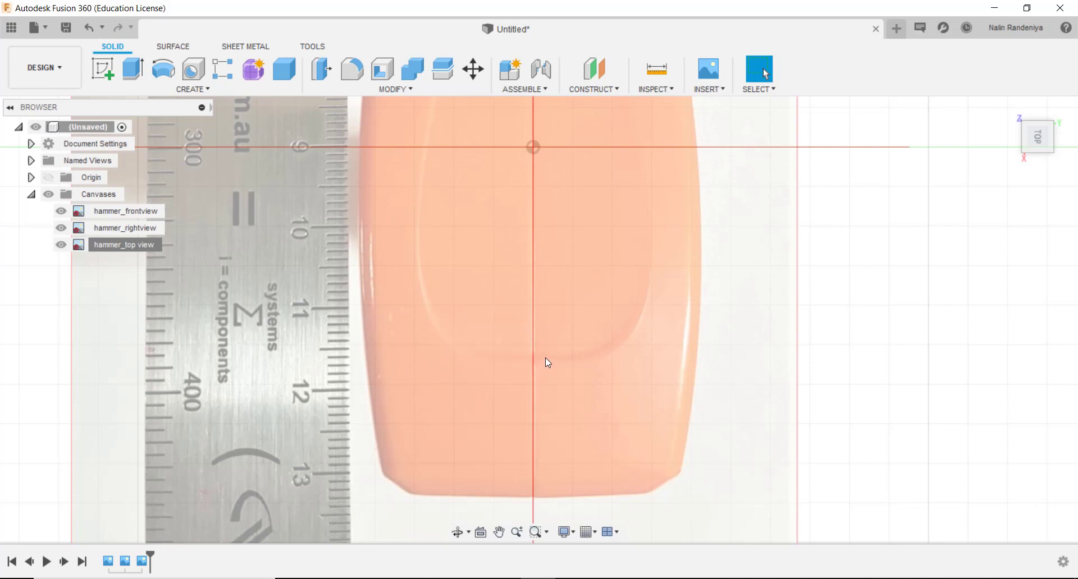
scroll(545, 359, "down", 5)
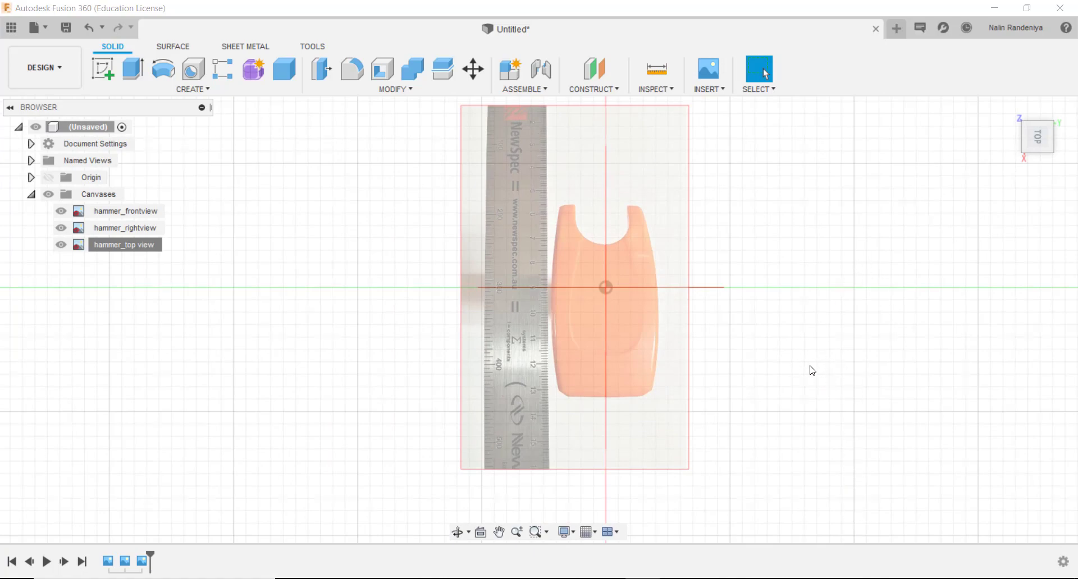
middle_click_drag(813, 370, 898, 289, "shift")
middle_click_drag(714, 290, 762, 253, "shift")
middle_click_drag(843, 261, 792, 309, "shift")
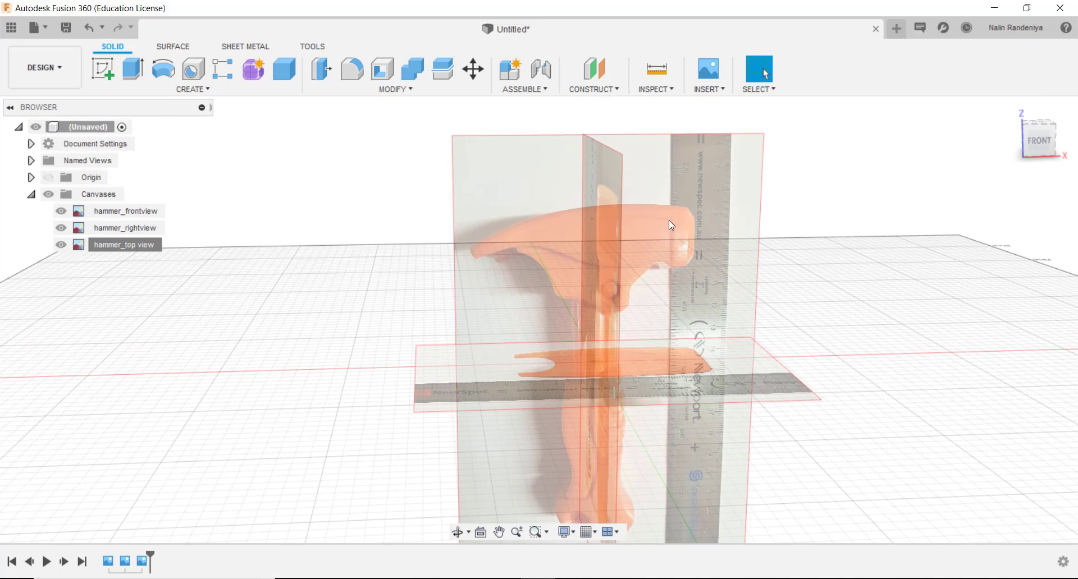
middle_click_drag(871, 260, 806, 253, "shift")
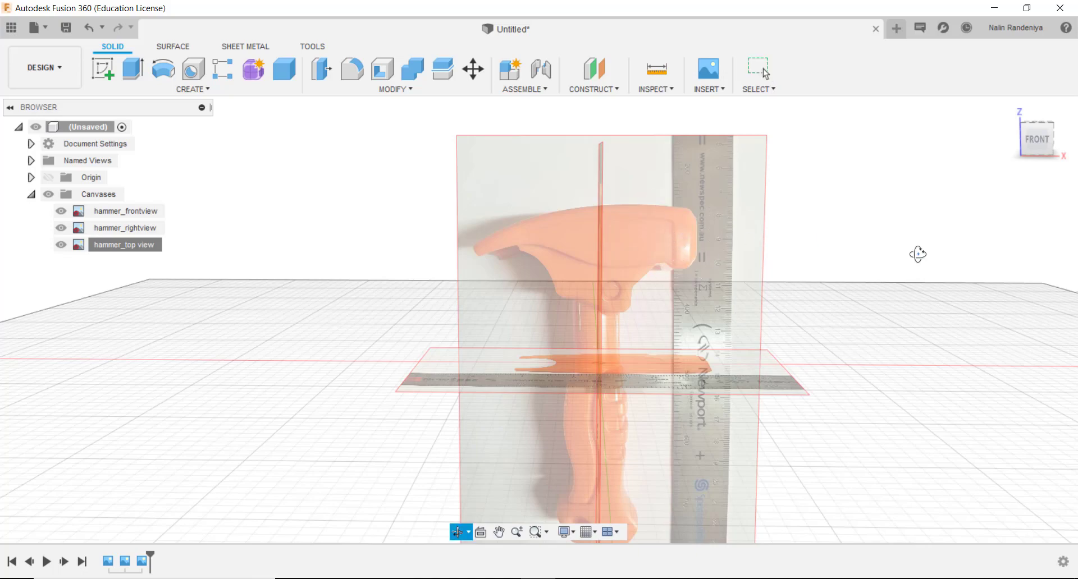
middle_click_drag(917, 250, 746, 354, "shift")
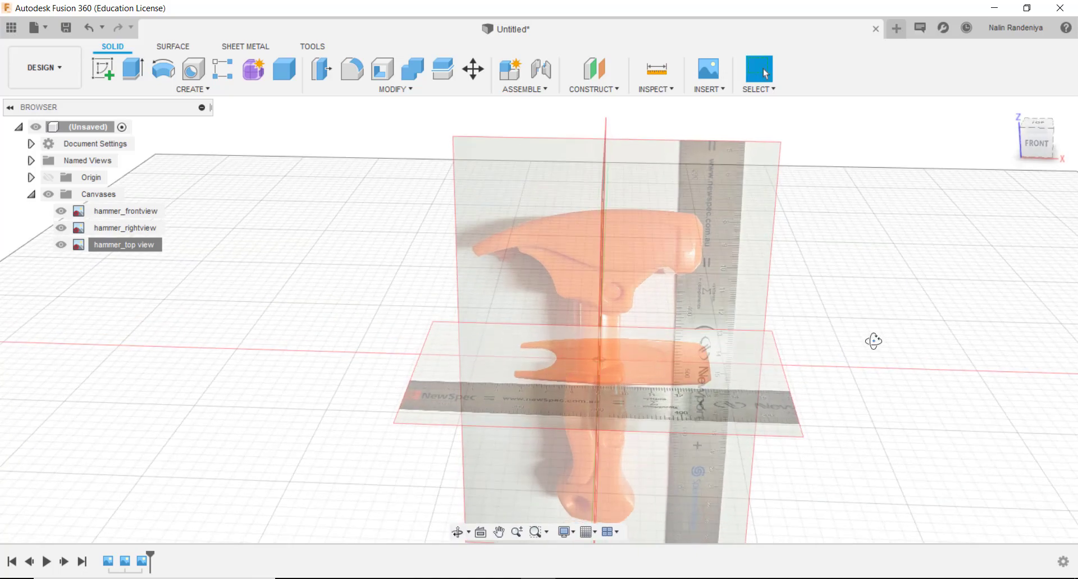
middle_click_drag(871, 339, 876, 318, "shift")
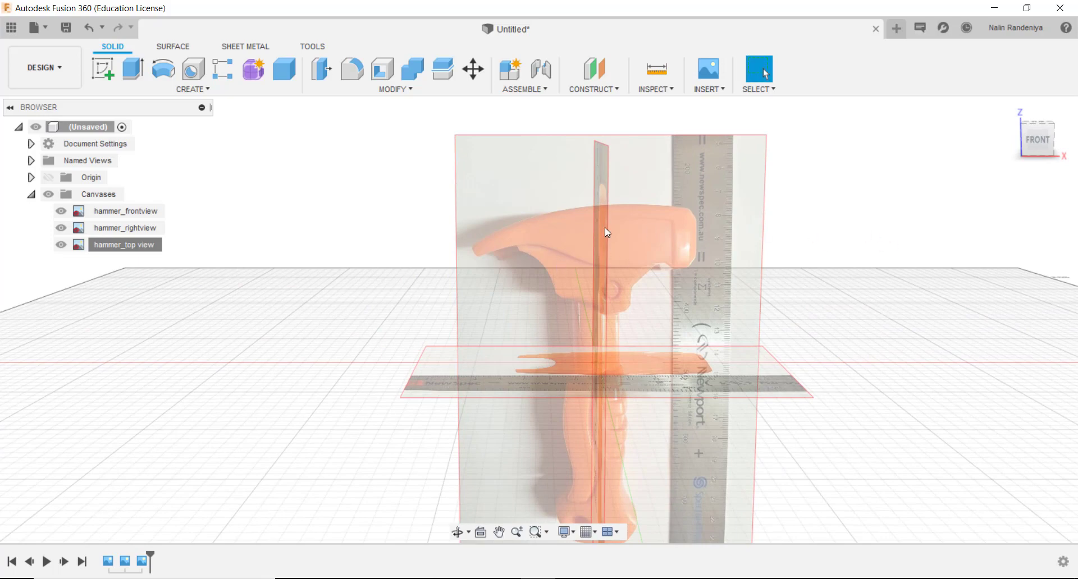
mouse_move(875, 242)
middle_mouse_down("shift")
mouse_move(888, 267)
mouse_move(874, 294)
mouse_move(854, 264)
mouse_move(877, 275)
mouse_move(888, 248)
middle_mouse_up("shift")
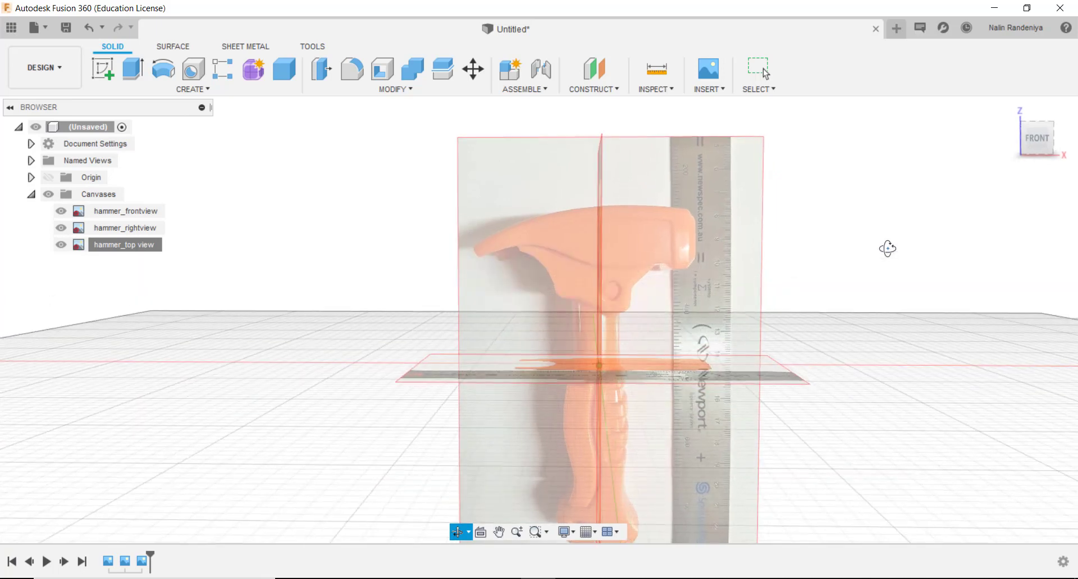
- Edit the hammer_frontview canvas, setting its X distance to -62 mm to bring the top of the head to the origin, and confirm
left_click(1037, 140)
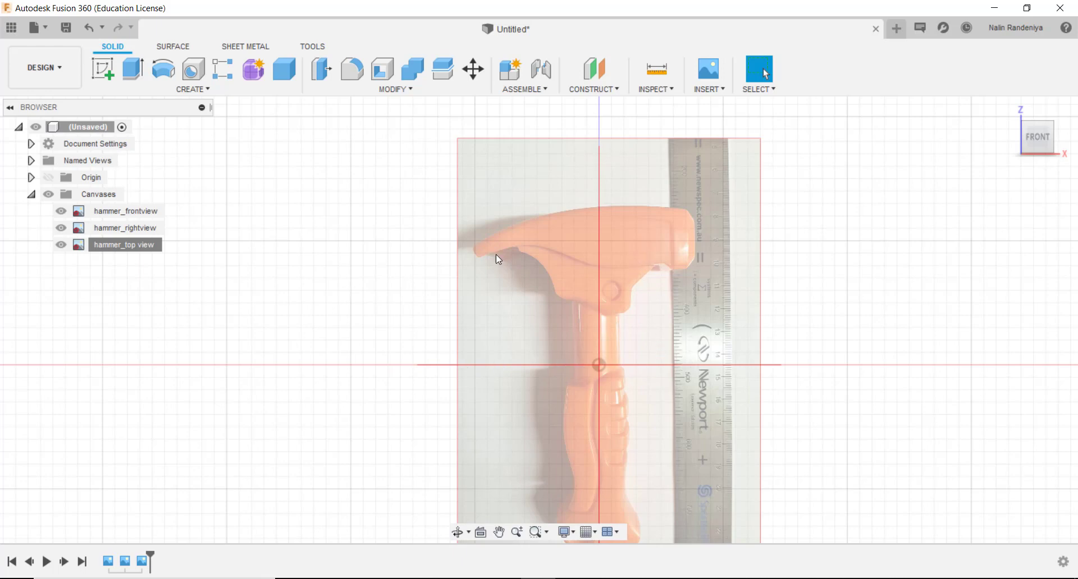
left_click(141, 211)
right_click(140, 212)
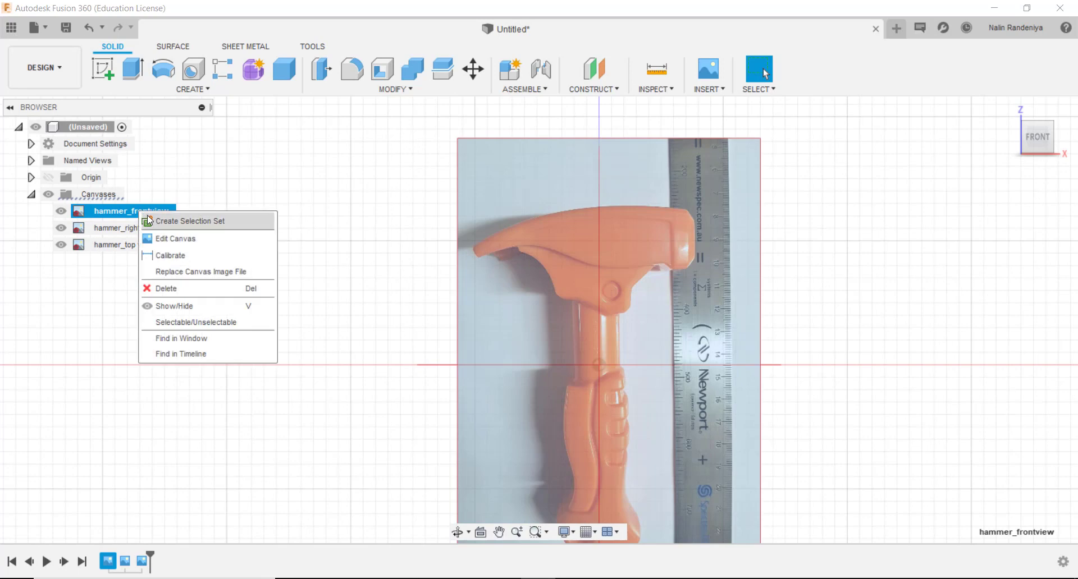
left_click(170, 238)
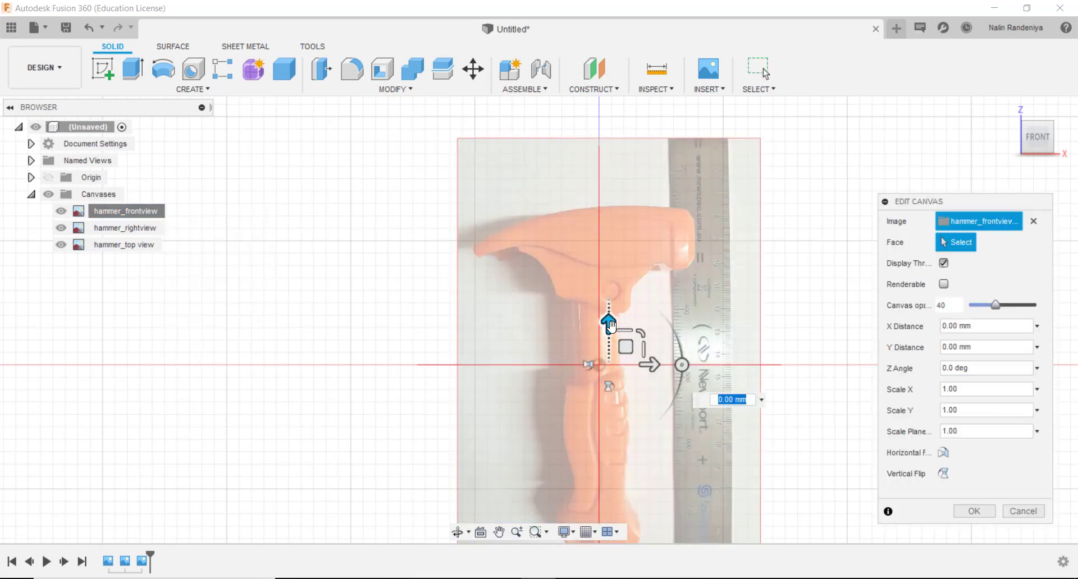
left_click_drag(605, 325, 612, 484)
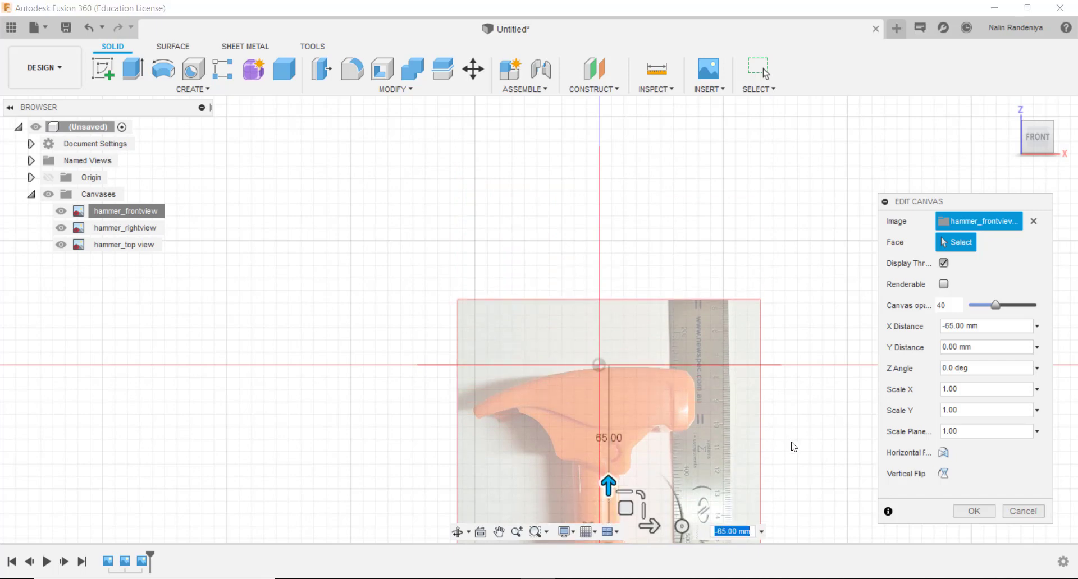
scroll(795, 446, "up", 1)
scroll(794, 446, "down", 1)
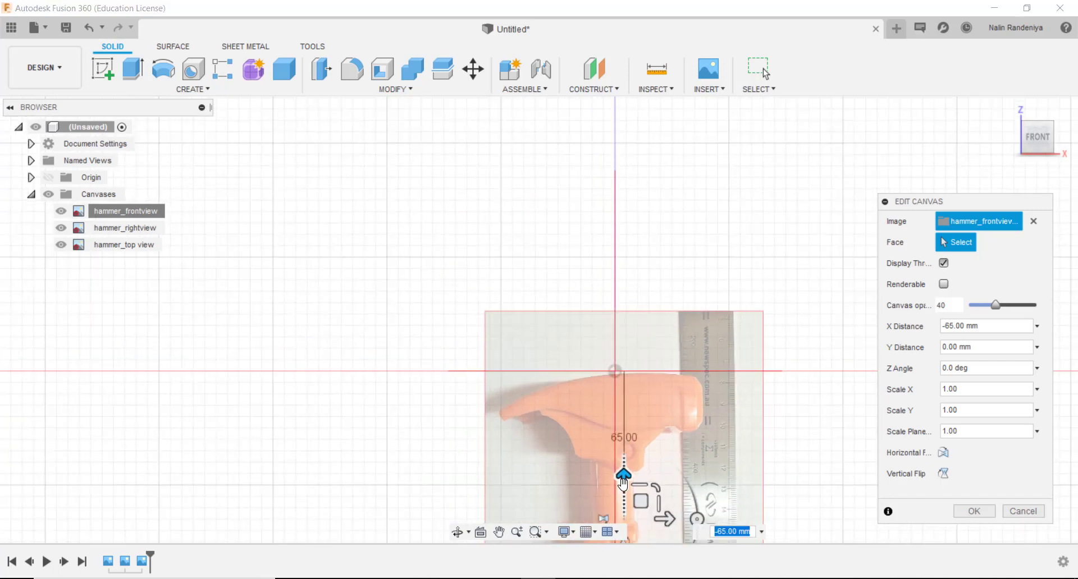
left_click_drag(619, 478, 617, 478)
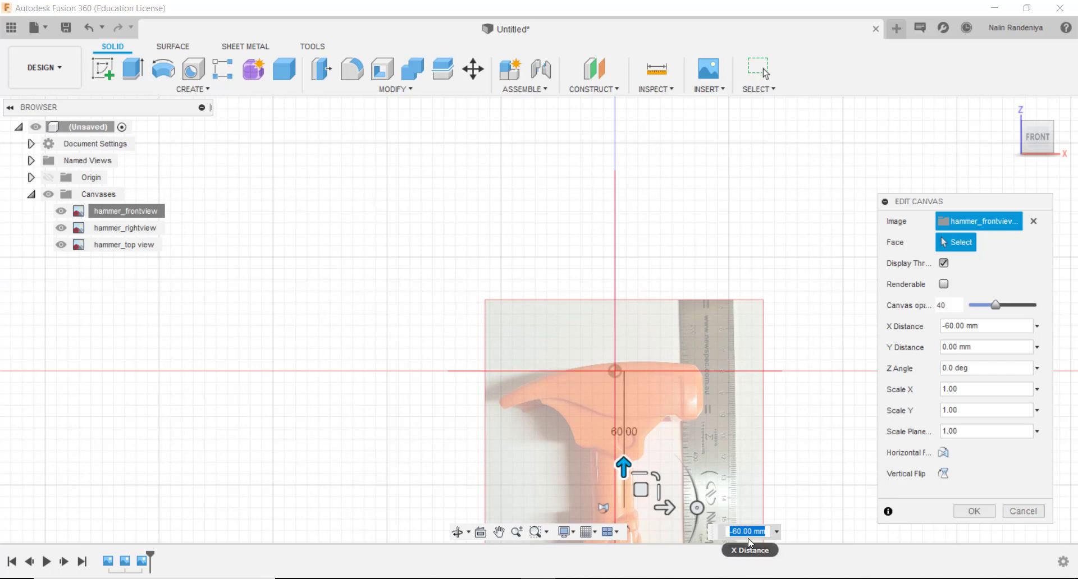
key("BackSpace")
type("-62")
key("Return")
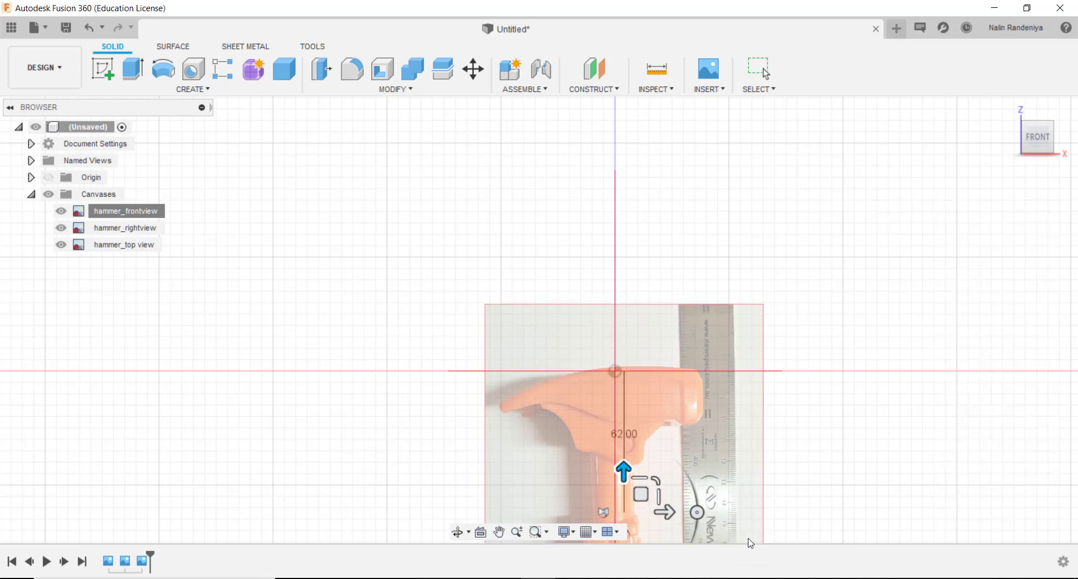
key("Escape")
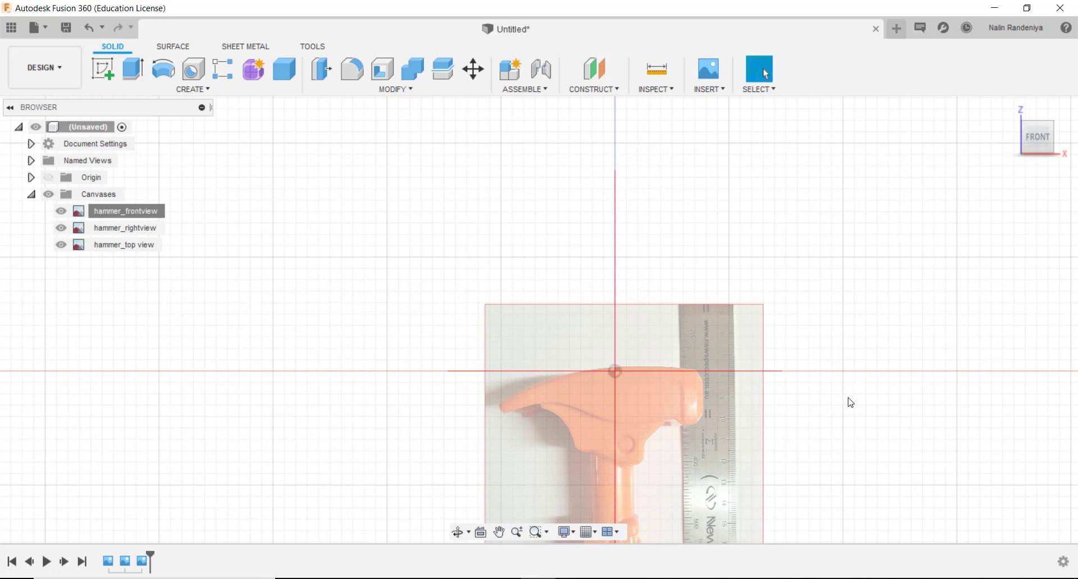
- Edit the hammer_rightview canvas in the right view, setting its X distance to 18 mm to centre the hammer on the vertical axis
scroll(850, 403, "down", 6)
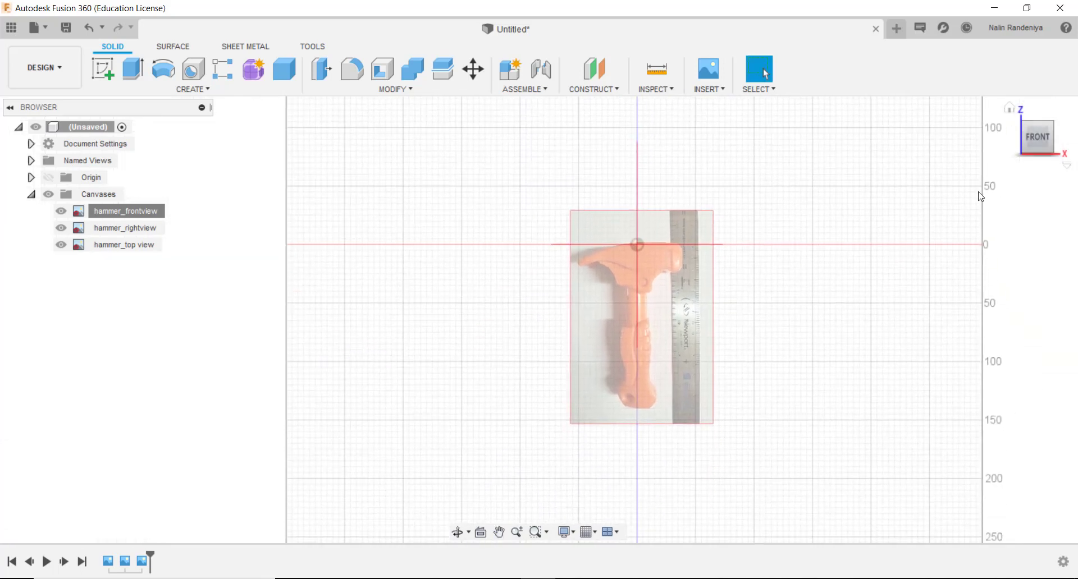
left_click(1061, 138)
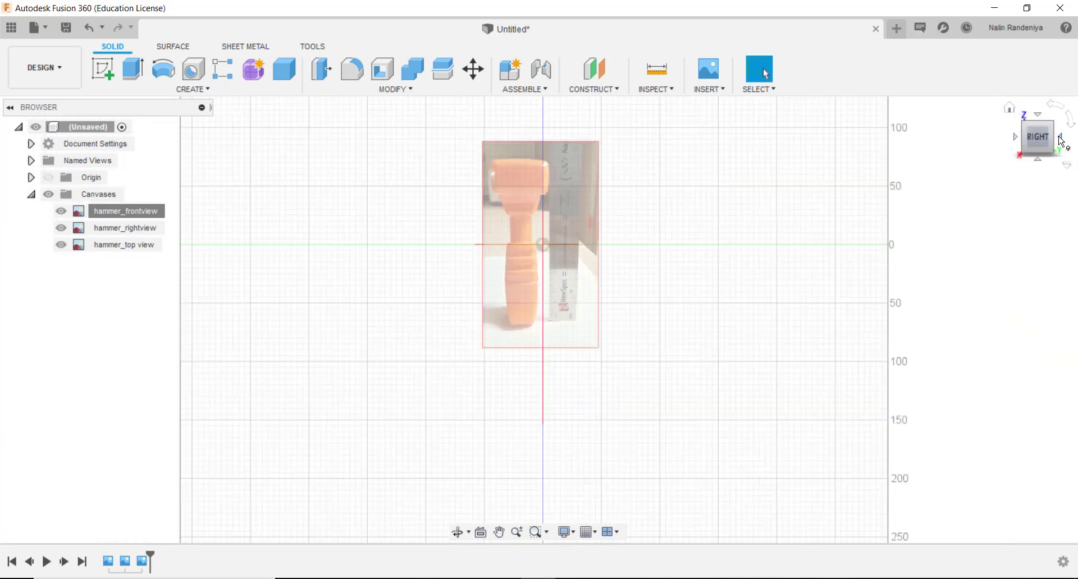
scroll(476, 209, "down", 1)
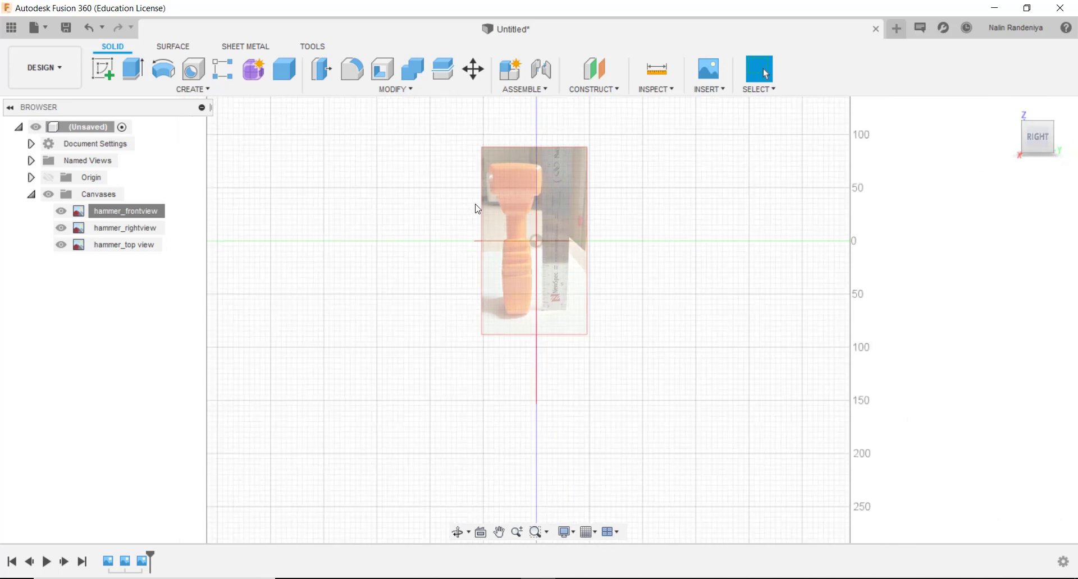
scroll(476, 208, "up", 4)
scroll(541, 232, "down", 2)
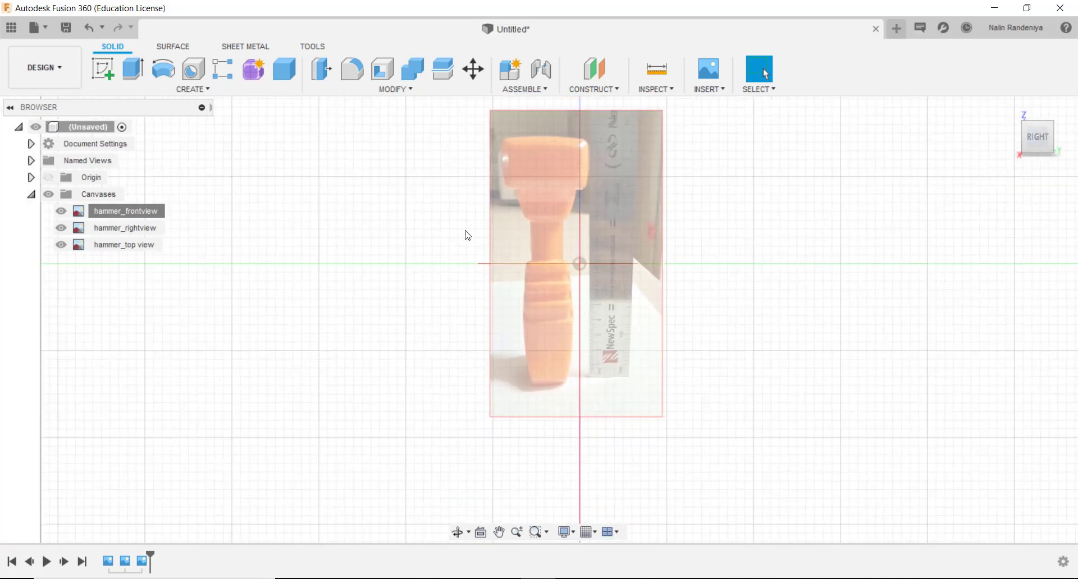
right_click(112, 229)
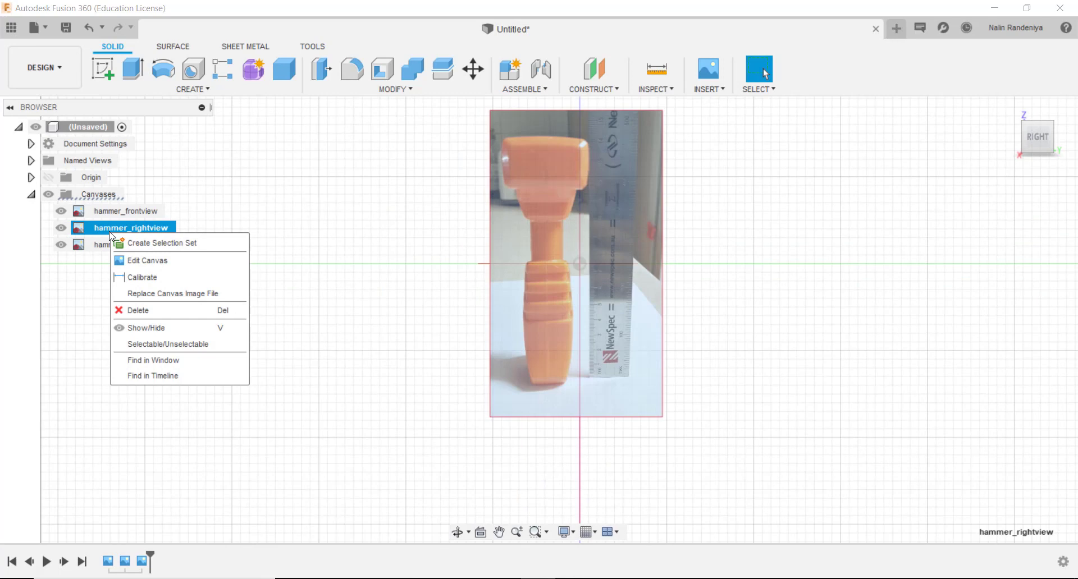
left_click(143, 261)
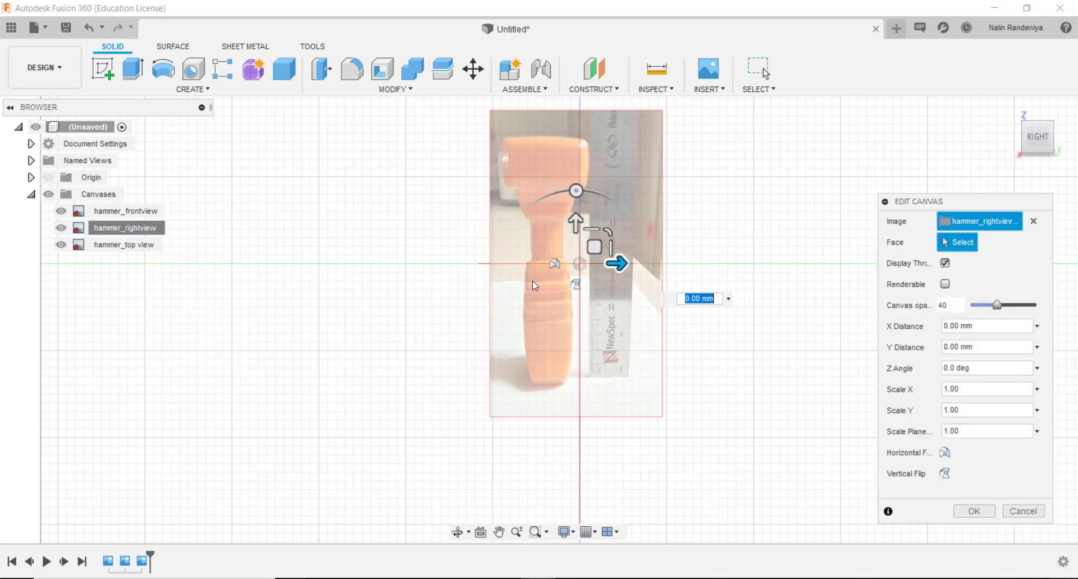
left_click_drag(618, 263, 655, 261)
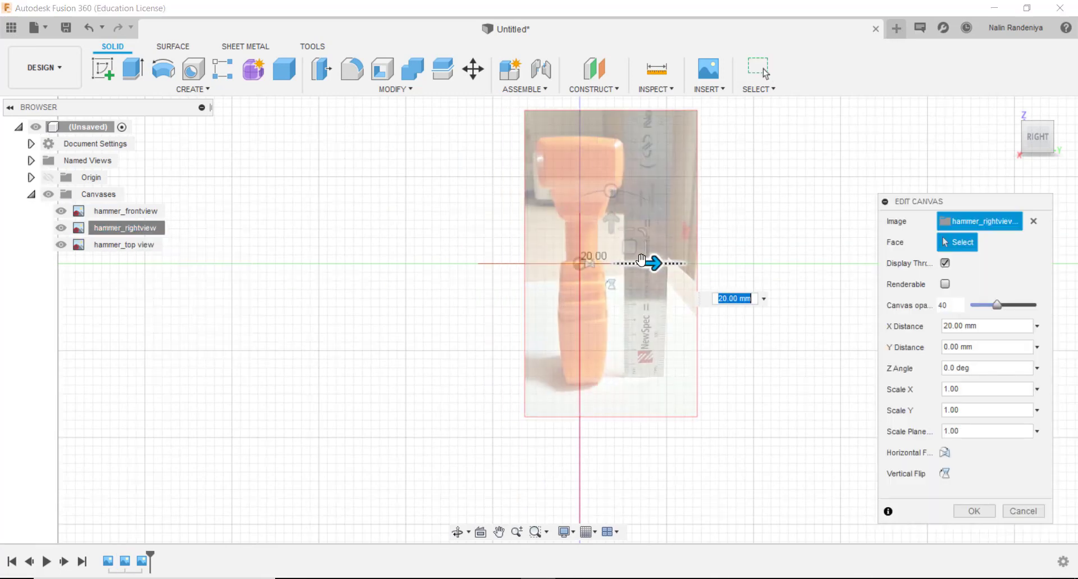
scroll(617, 240, "down", 1)
scroll(618, 240, "up", 3)
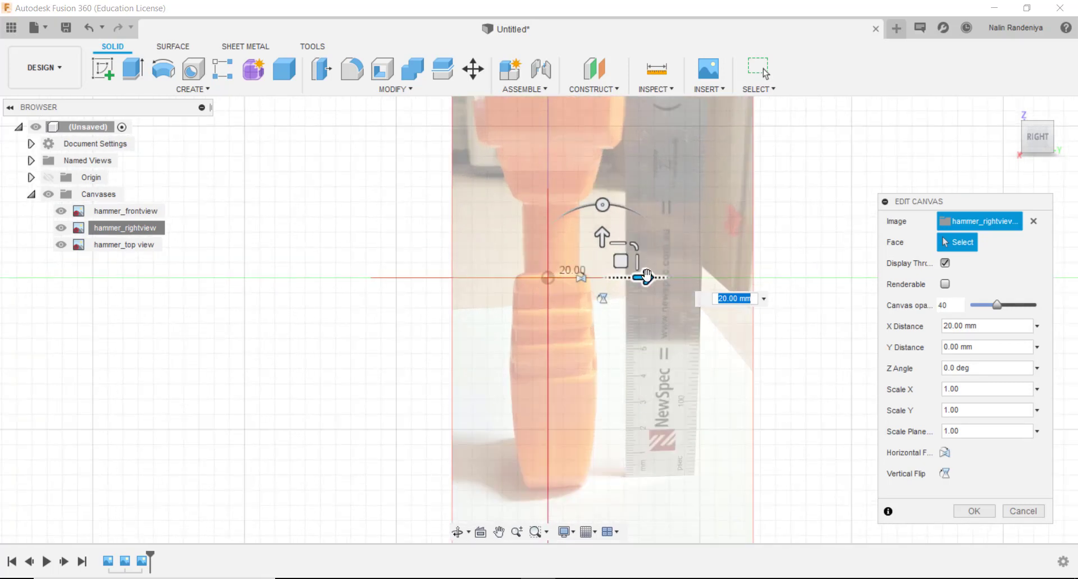
left_click_drag(644, 281, 633, 281)
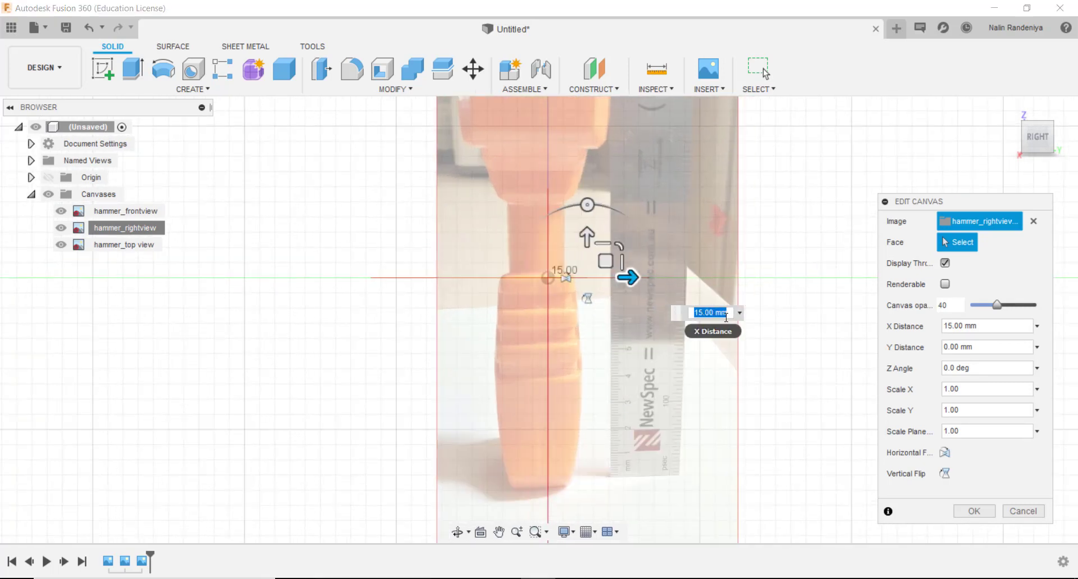
type("17")
key("Return")
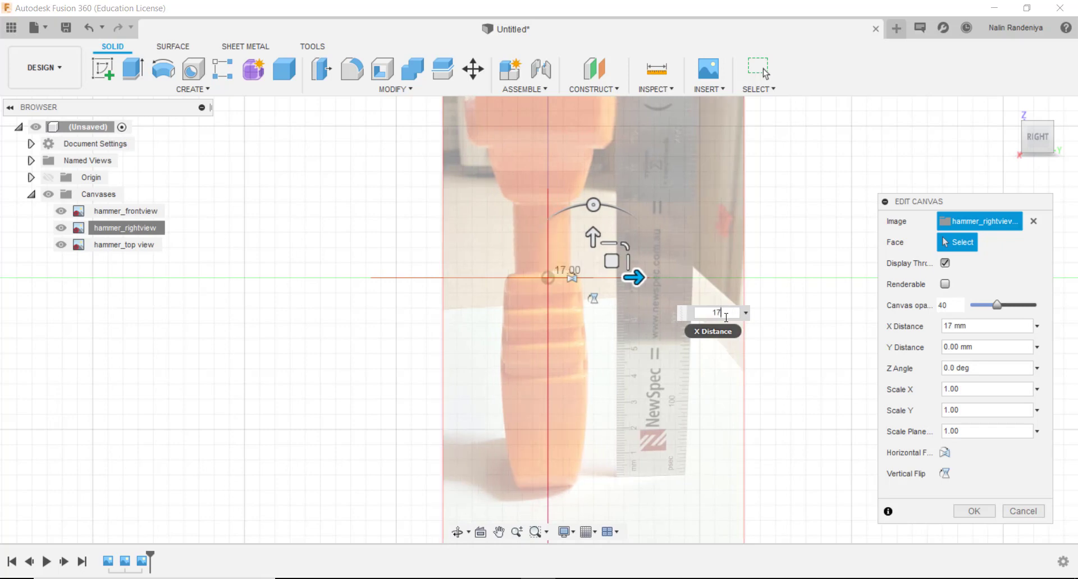
key("Return")
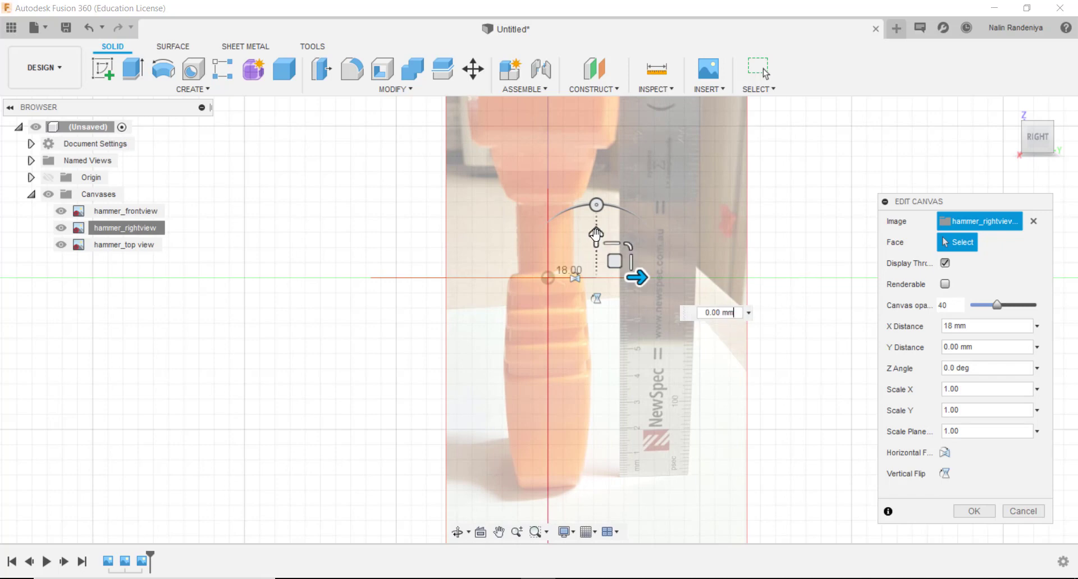
- Lower the hammer_rightview canvas to a Y distance of -70 mm so the head's top sits near the origin, and confirm
left_click_drag(593, 237, 587, 451)
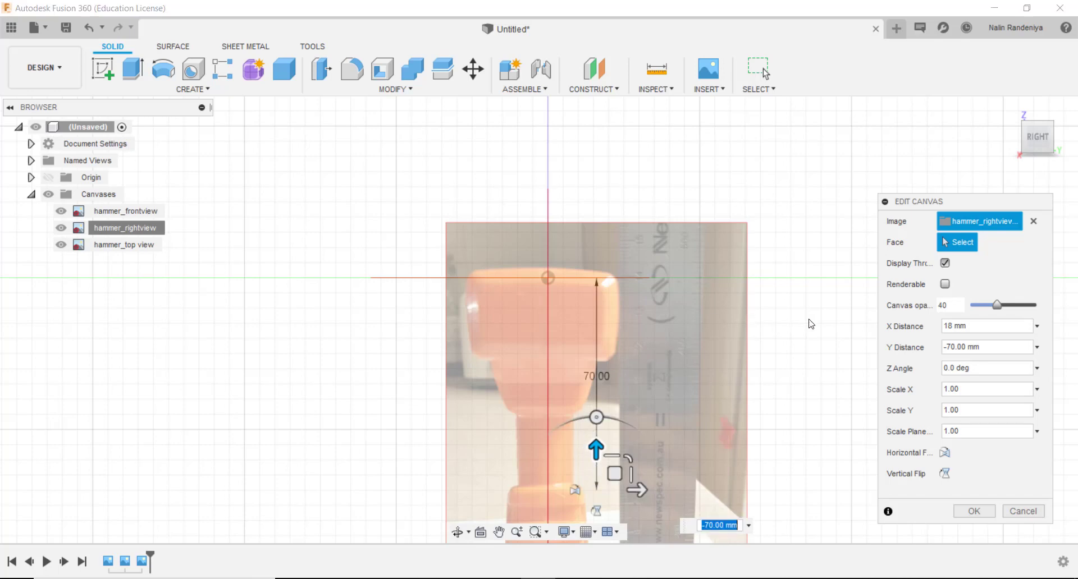
left_click(975, 511)
middle_click_drag(824, 342, 818, 229)
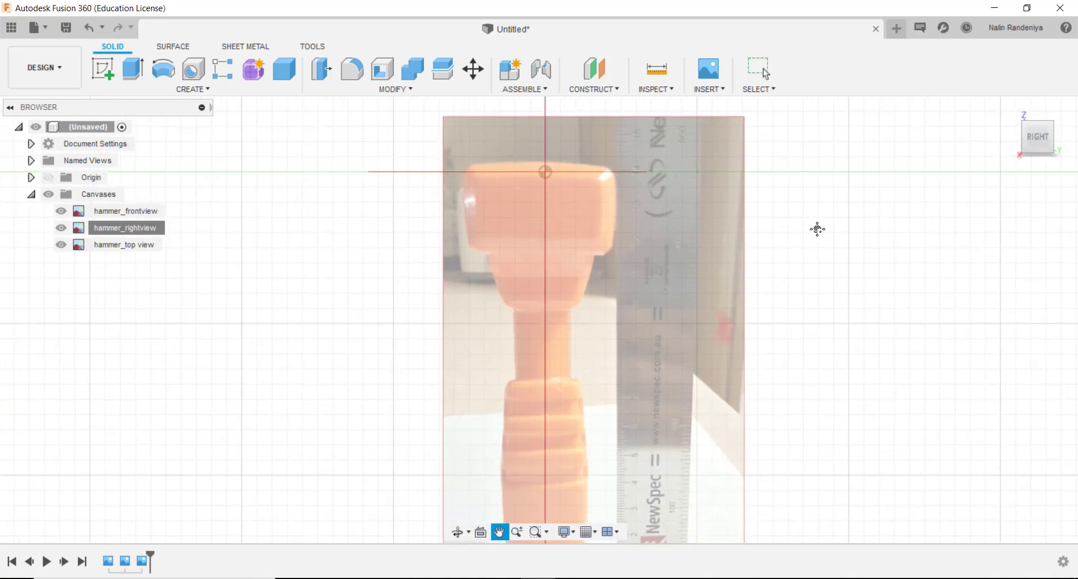
- Edit the hammer_top view canvas, shifting it in the negative X direction to line its head up with the front-view hammer, and confirm
middle_click_drag(452, 249, 567, 324, "shift")
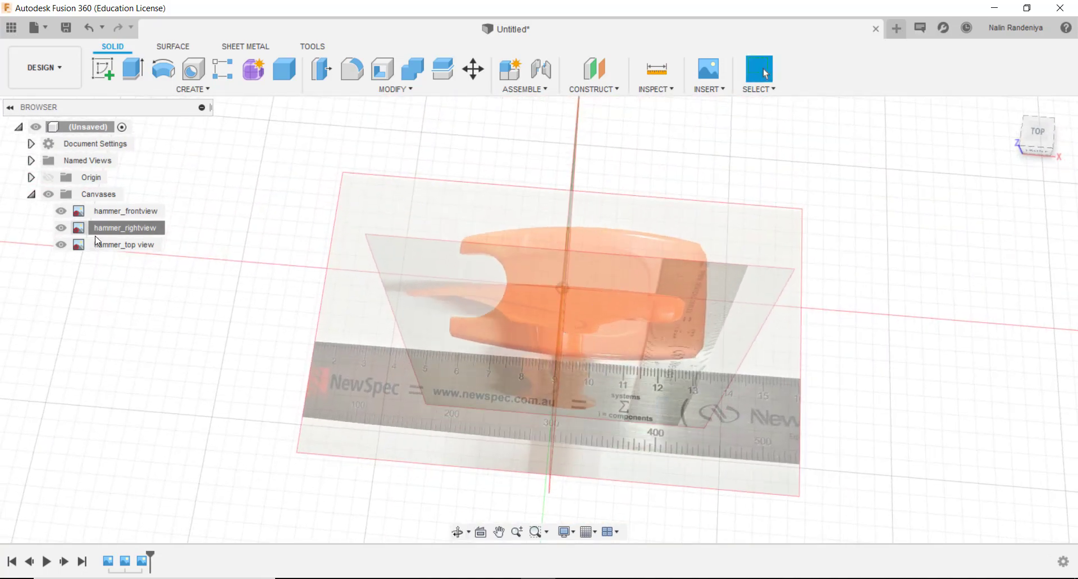
right_click(115, 246)
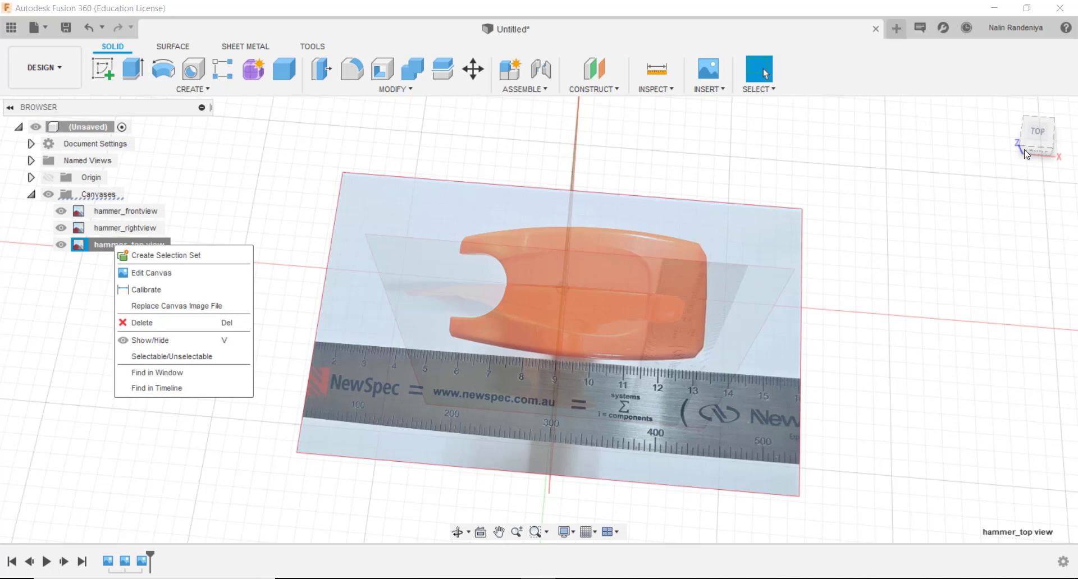
left_click(898, 208)
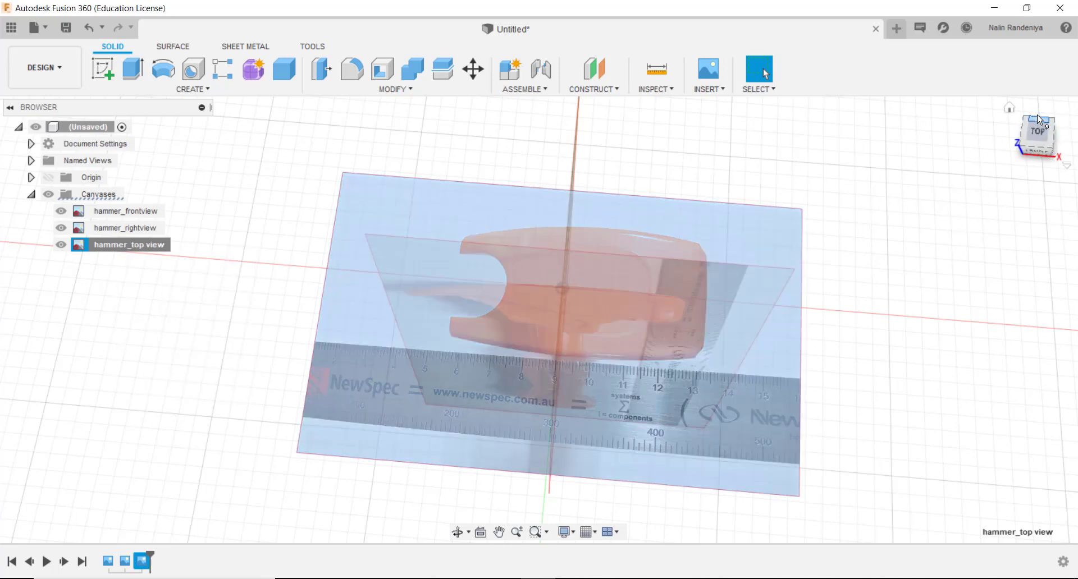
left_click(1036, 149)
middle_click_drag(916, 240, 926, 320)
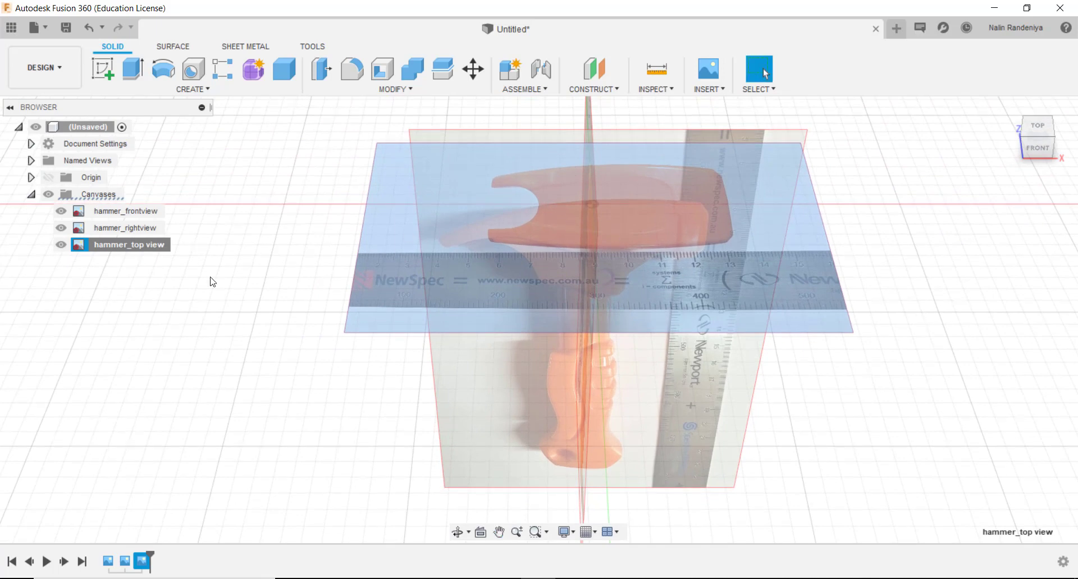
right_click(119, 242)
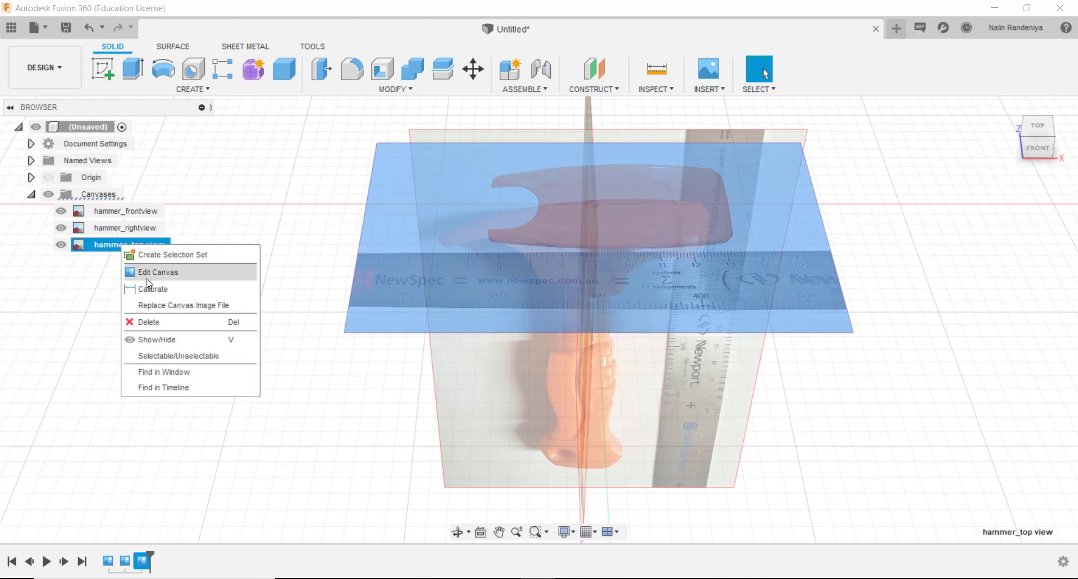
left_click(157, 272)
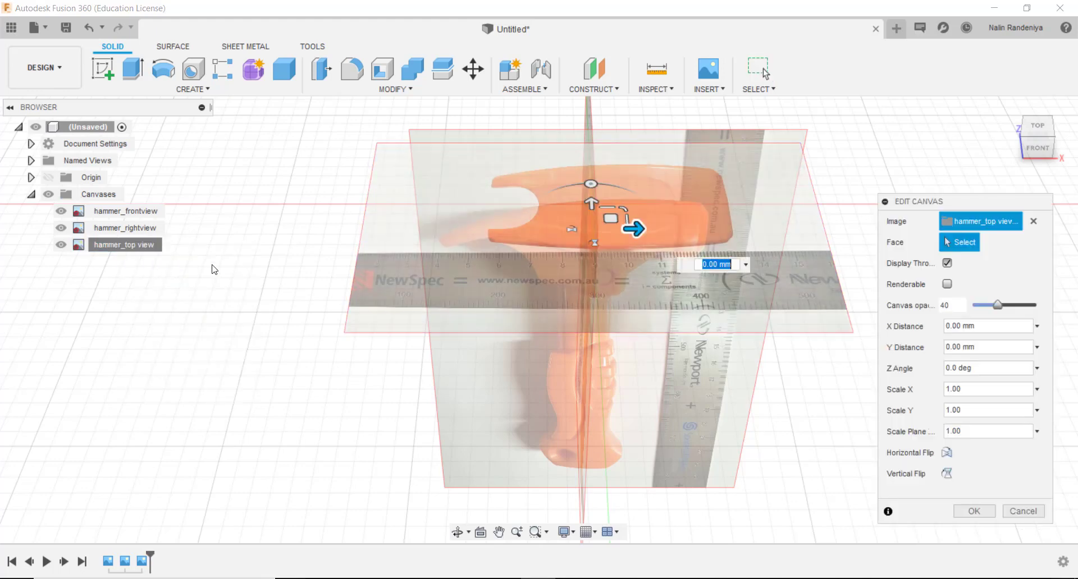
left_click_drag(634, 229, 639, 253)
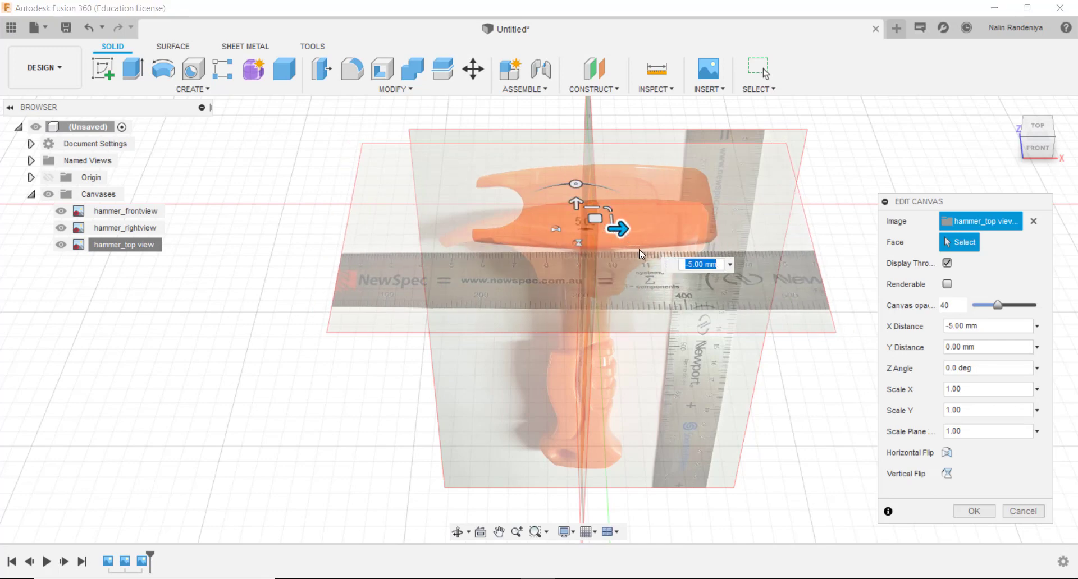
type("-10")
key("Return")
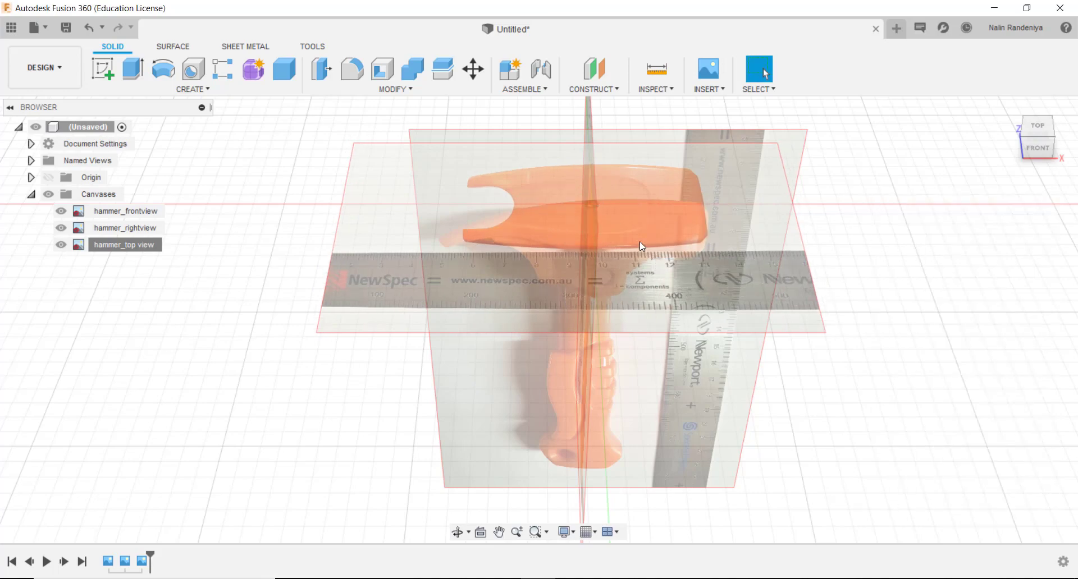
- Inspect the alignment of the three hammer canvases around the origin, ending in the front view
middle_click_drag(926, 298, 929, 254, "shift")
mouse_move(911, 369)
middle_mouse_down()
mouse_move(894, 307)
mouse_move(898, 353)
middle_mouse_up()
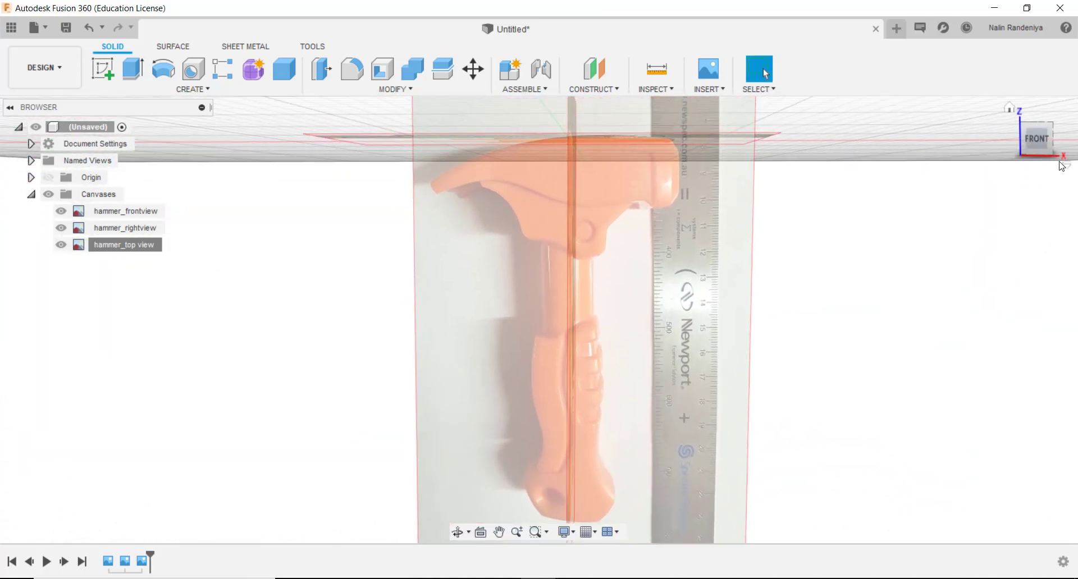
left_click(1038, 139)
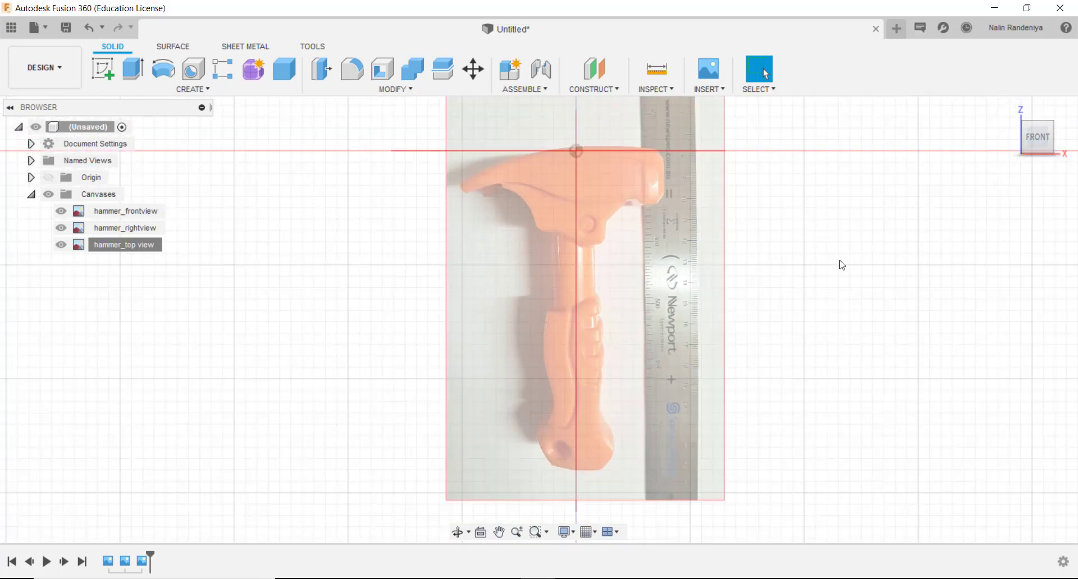
middle_click_drag(857, 285, 847, 321)
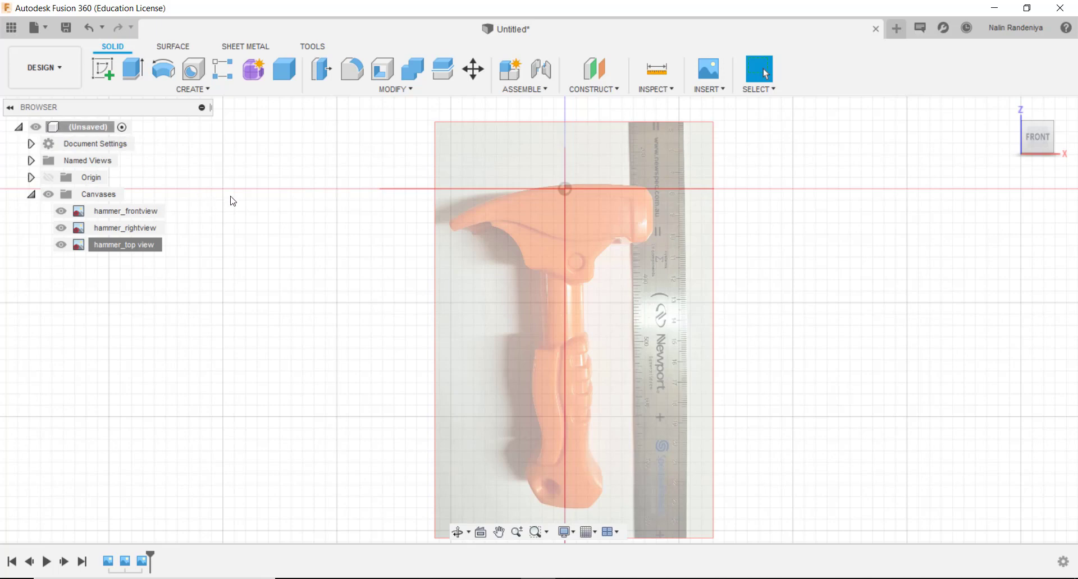
scroll(758, 261, "down", 3)
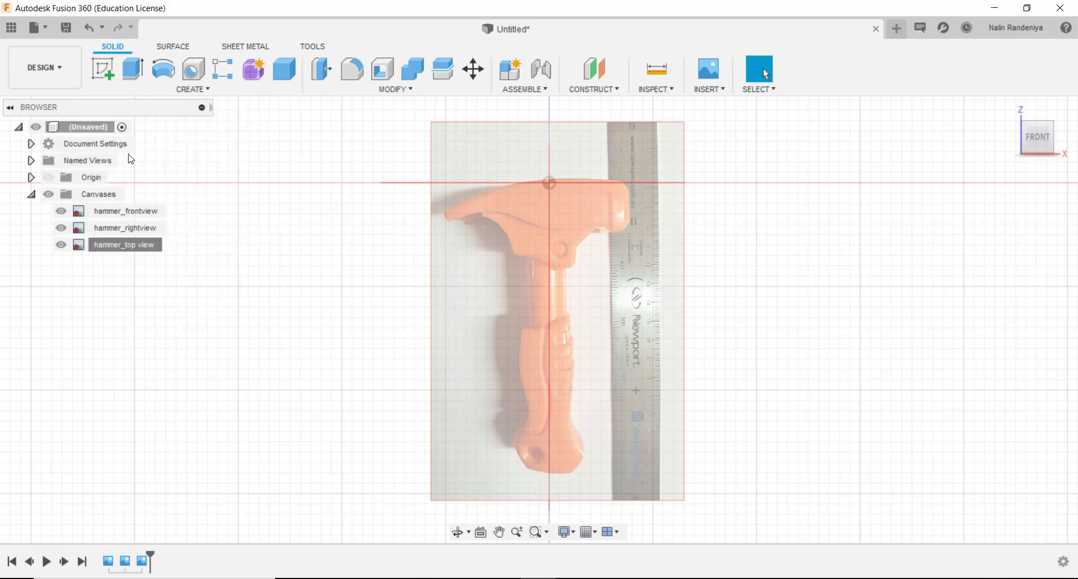
left_click(100, 82)
left_click(495, 200)
scroll(494, 198, "up", 4)
scroll(493, 198, "down", 3)
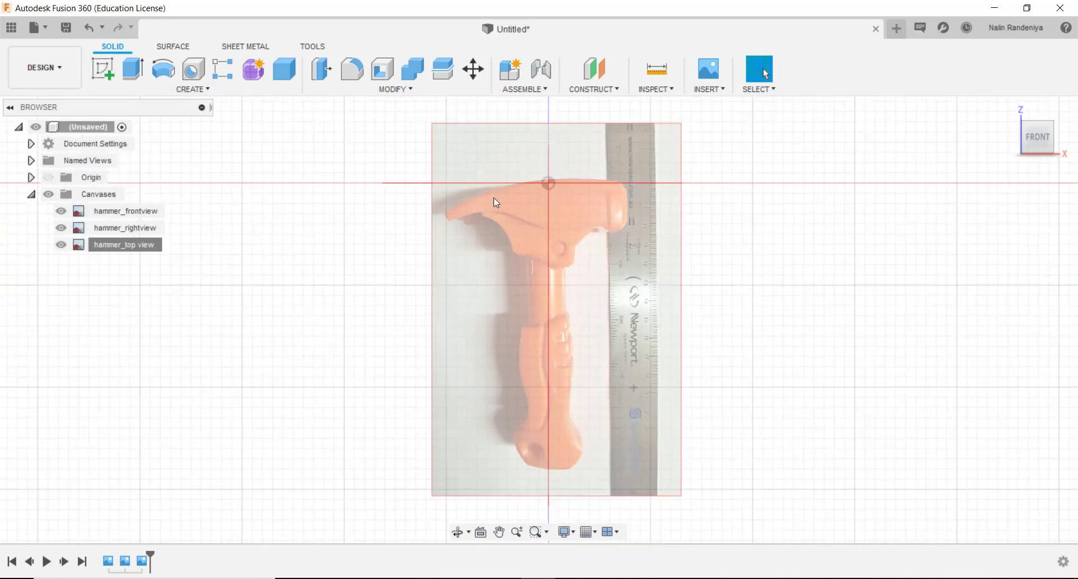
scroll(493, 198, "up", 1)
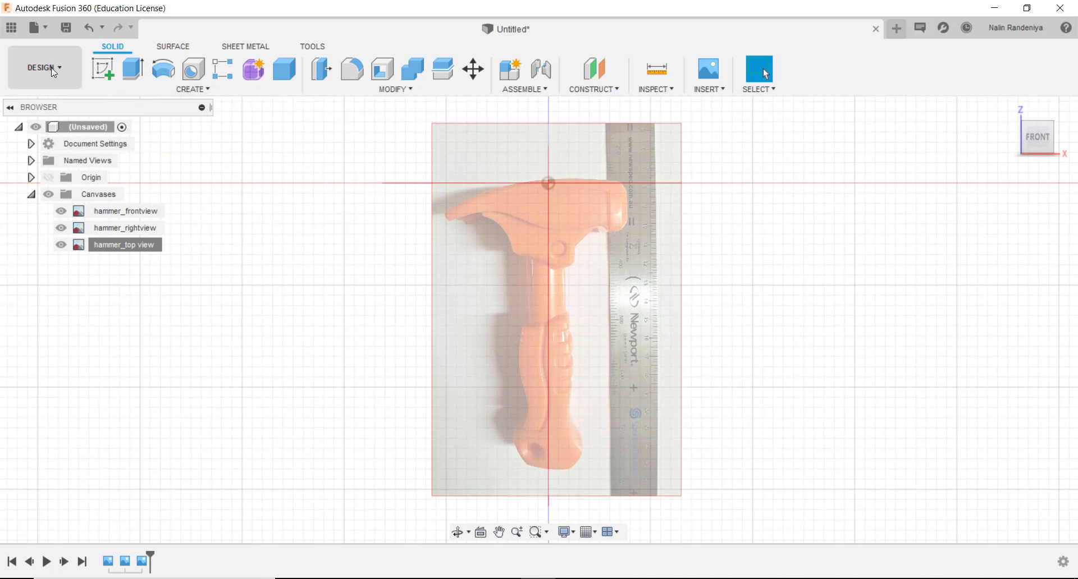
- Create a new sketch on the front XZ plane over the hammer_frontview canvas
left_click(103, 70)
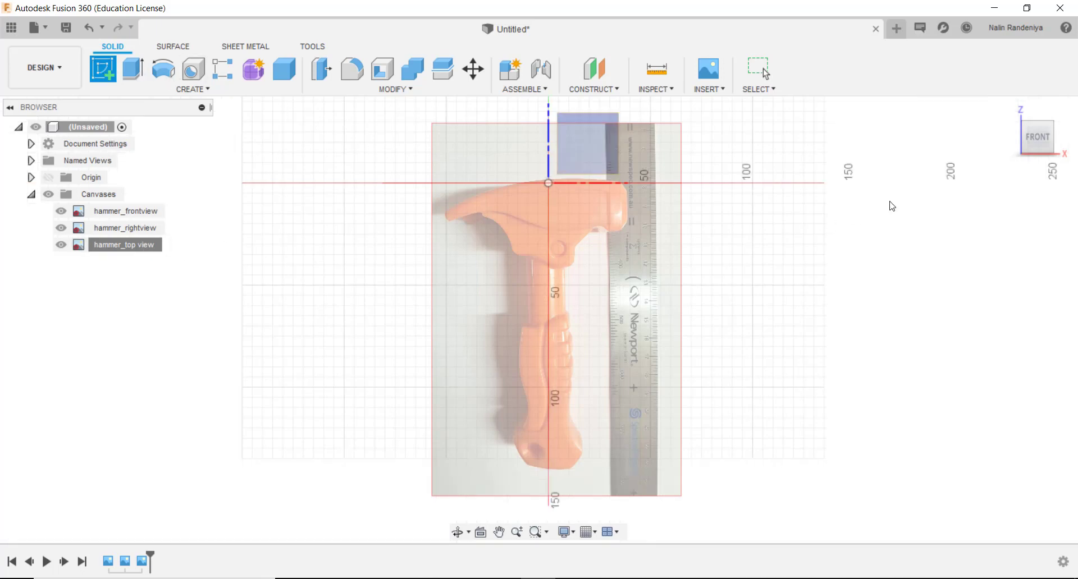
left_click(598, 125)
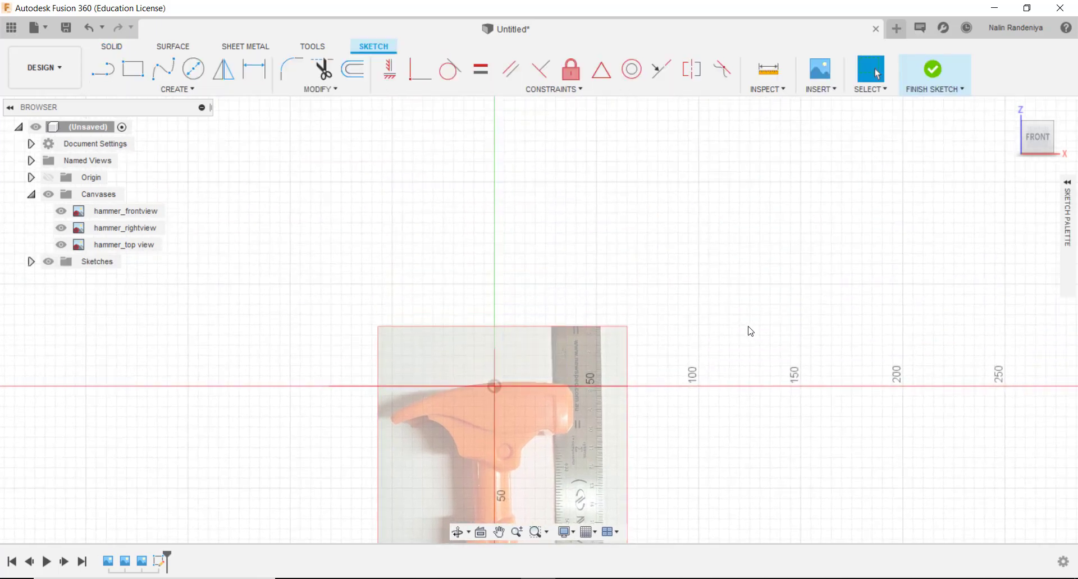
middle_click_drag(751, 331, 834, 146)
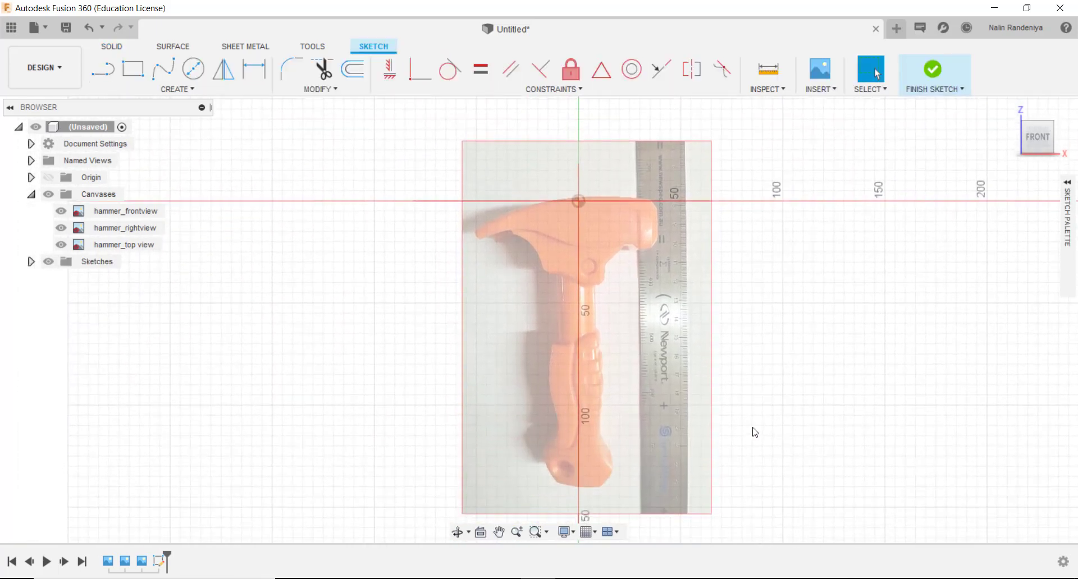
scroll(735, 393, "down", 1)
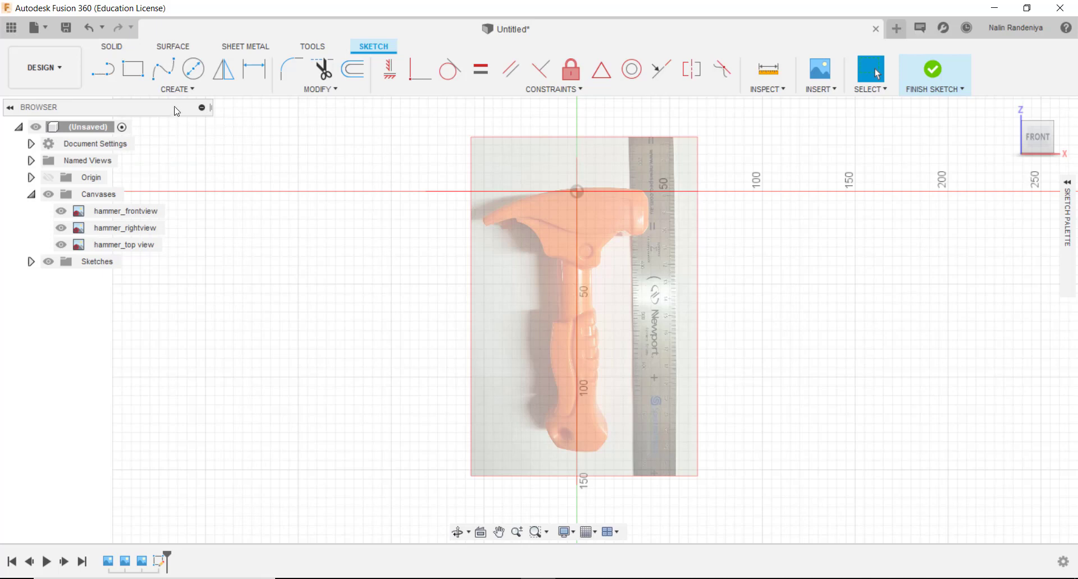
- Start a fit point spline at the upper corner of the striking face and trace the hammer's right-hand outline down to the handle's end
left_click(183, 93)
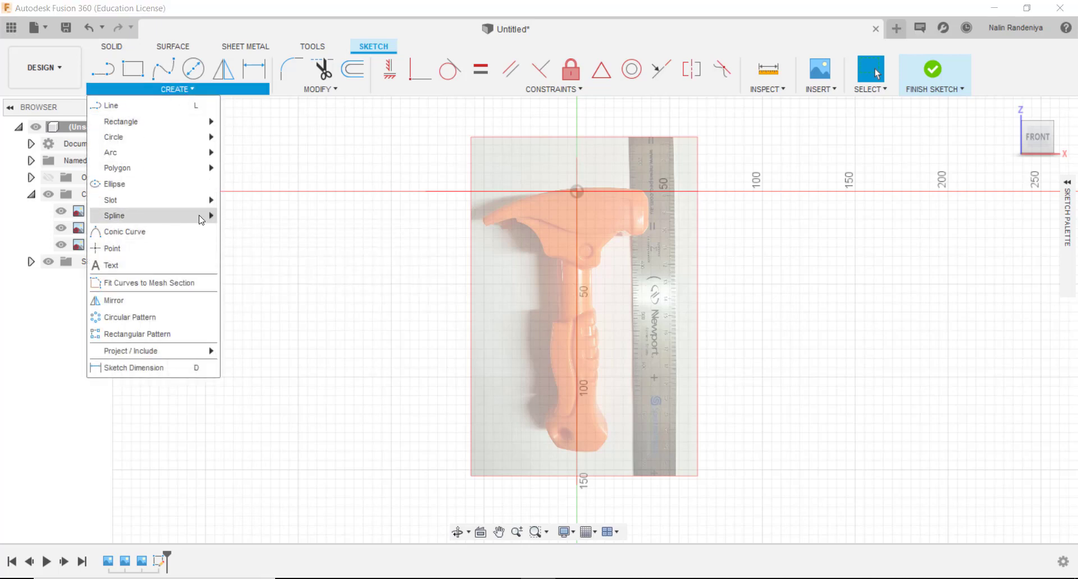
mouse_move(213, 219)
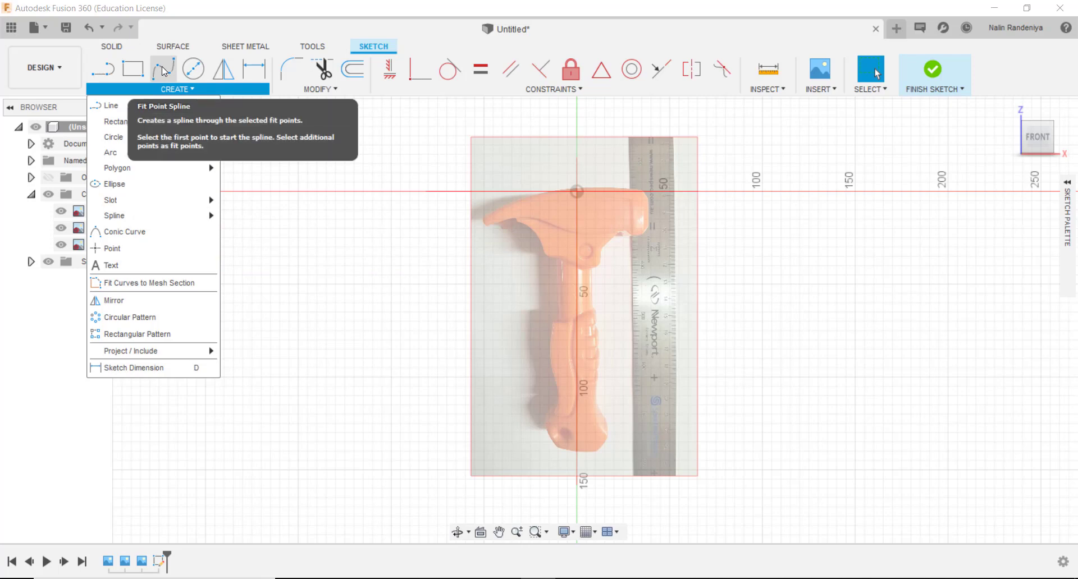
left_click(161, 70)
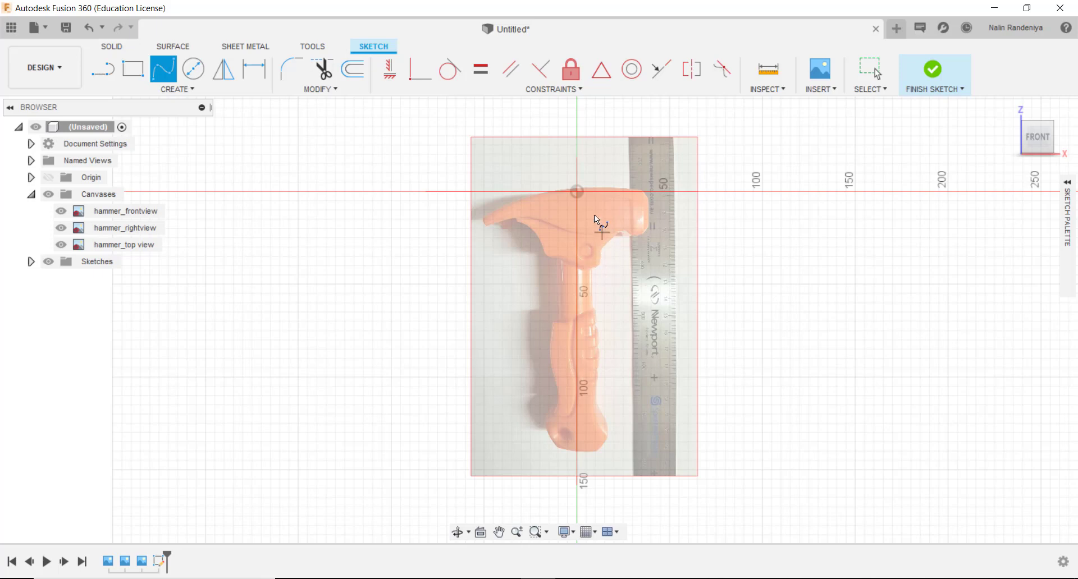
left_click(642, 191)
left_click(650, 225)
left_click(635, 237)
left_click(623, 231)
left_click(601, 251)
left_click(601, 265)
left_click(597, 325)
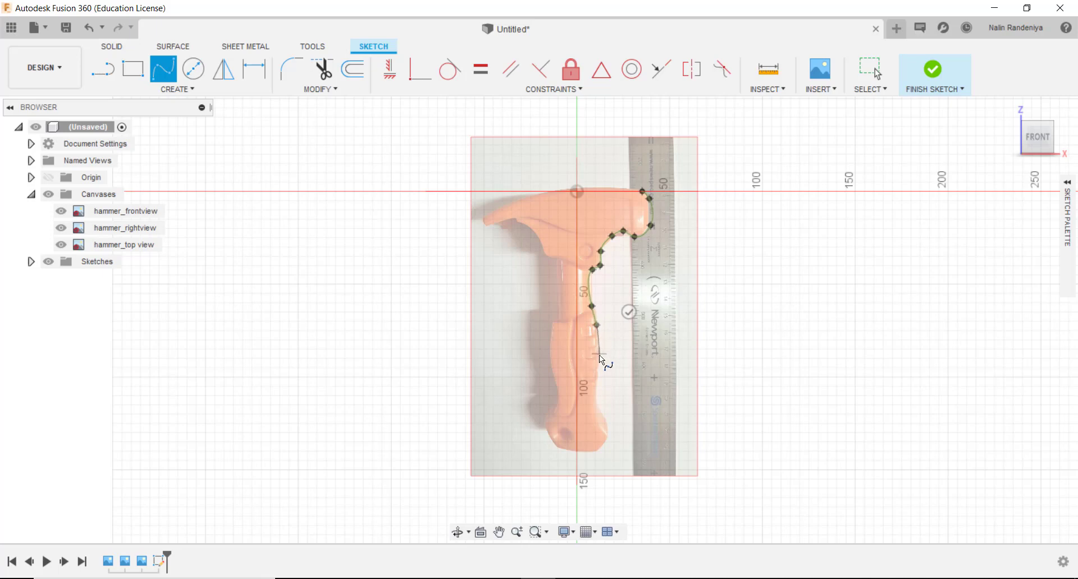
left_click(599, 356)
left_click(606, 420)
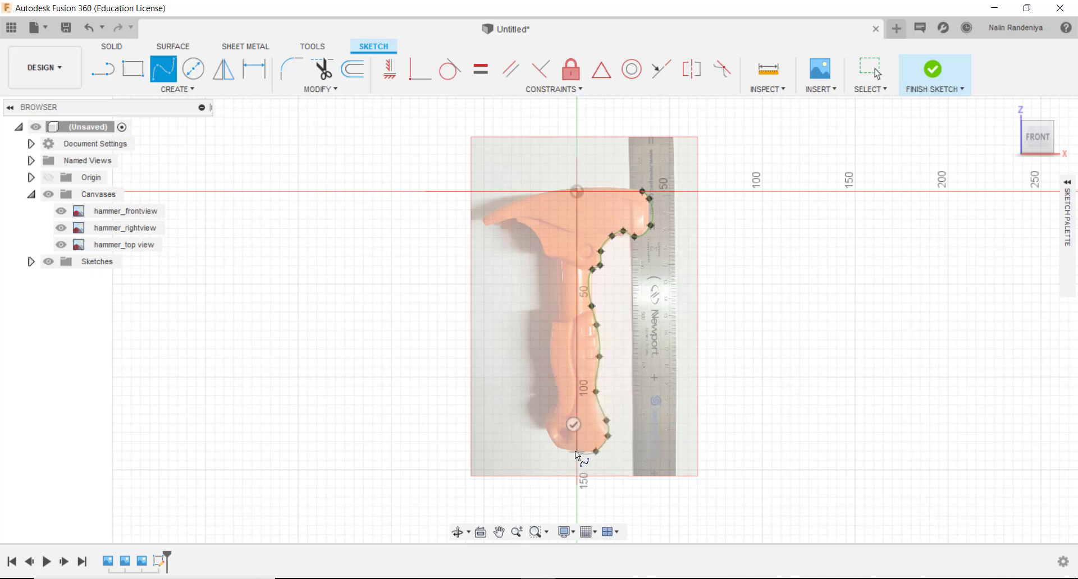
- Continue the spline around the handle's end and up the left-hand side of the grip to the underside of the head
left_click(558, 447)
left_click(544, 419)
left_click(557, 398)
left_click(550, 355)
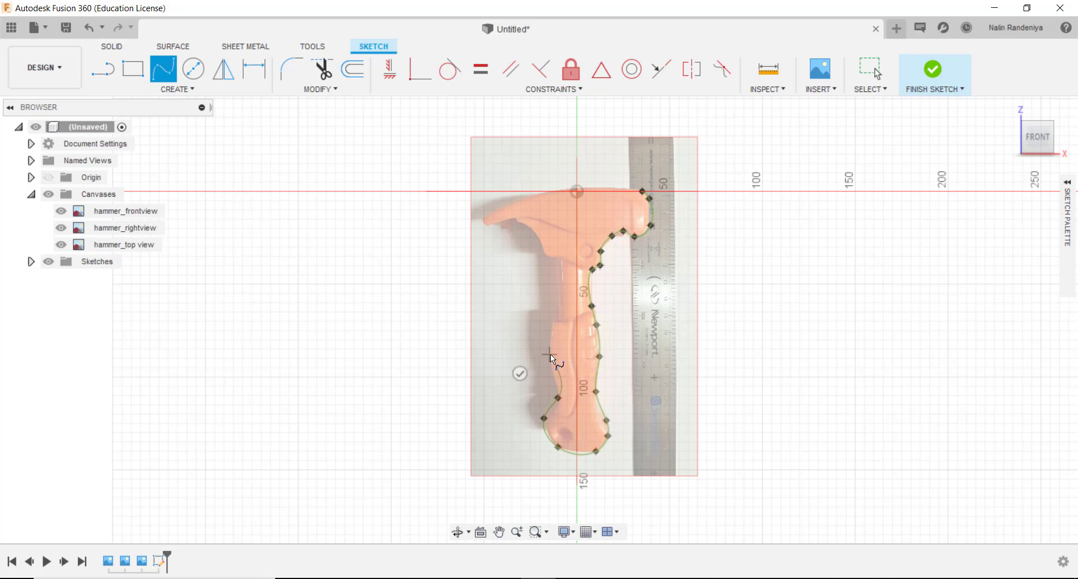
left_click(558, 318)
left_click(558, 258)
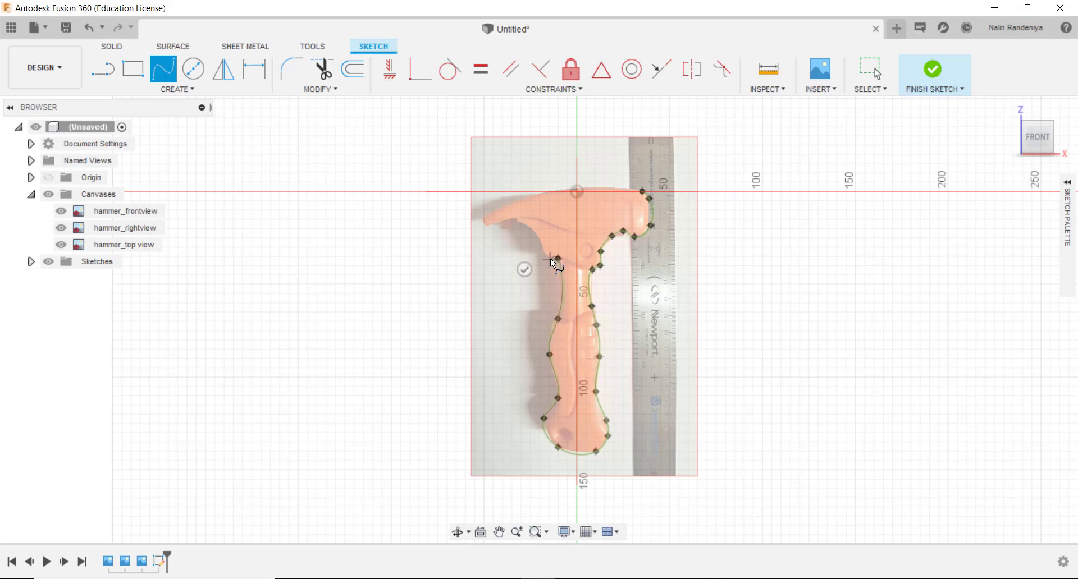
- Trace the spline around the claw and across the head's top, close it at its first point, and end the spline command
left_click(543, 257)
left_click(535, 230)
left_click(517, 221)
left_click(487, 227)
left_click(480, 218)
left_click(563, 184)
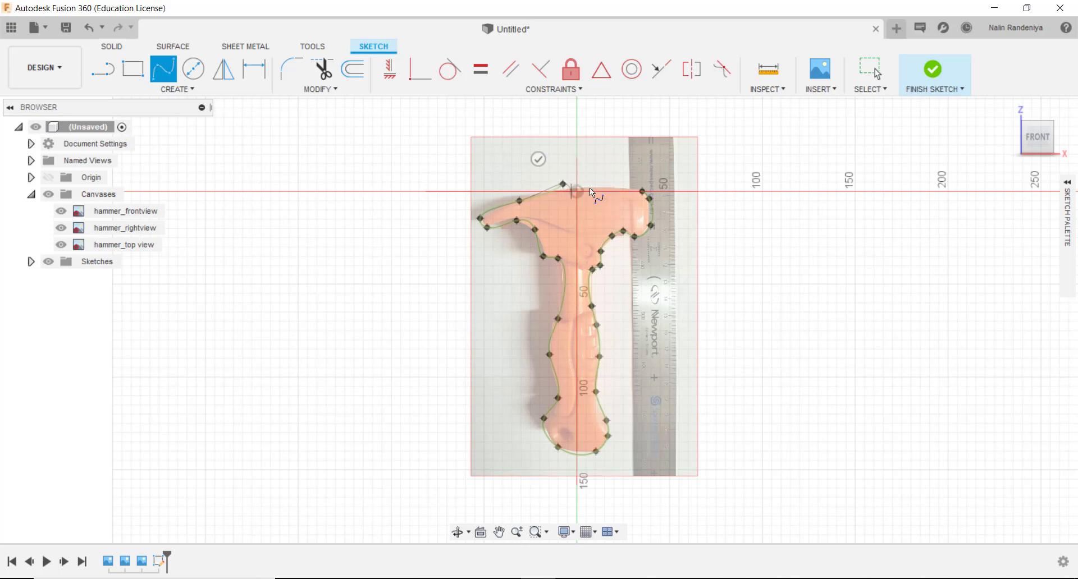
left_click(640, 191)
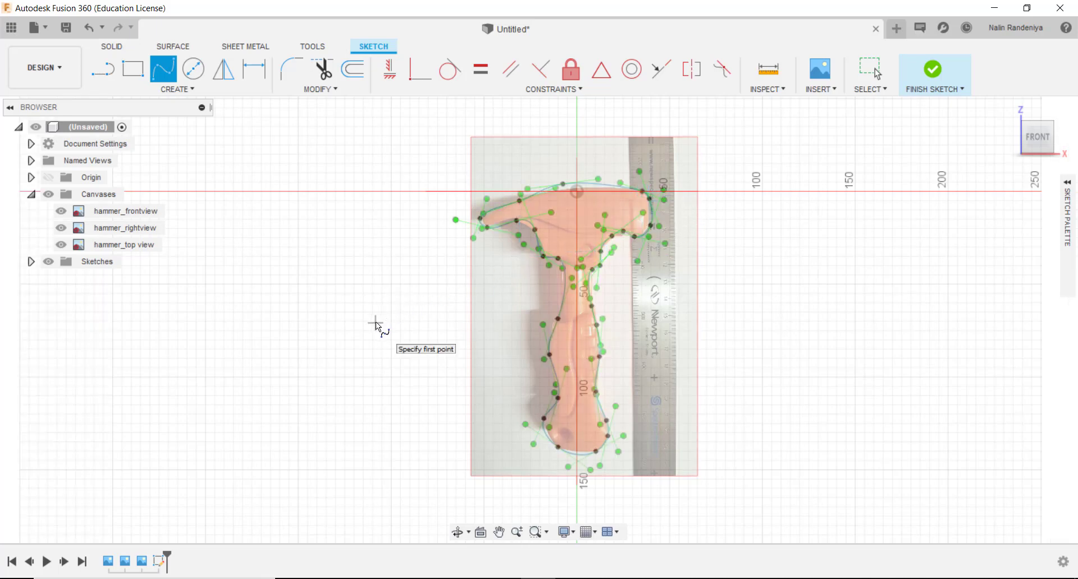
key("Escape")
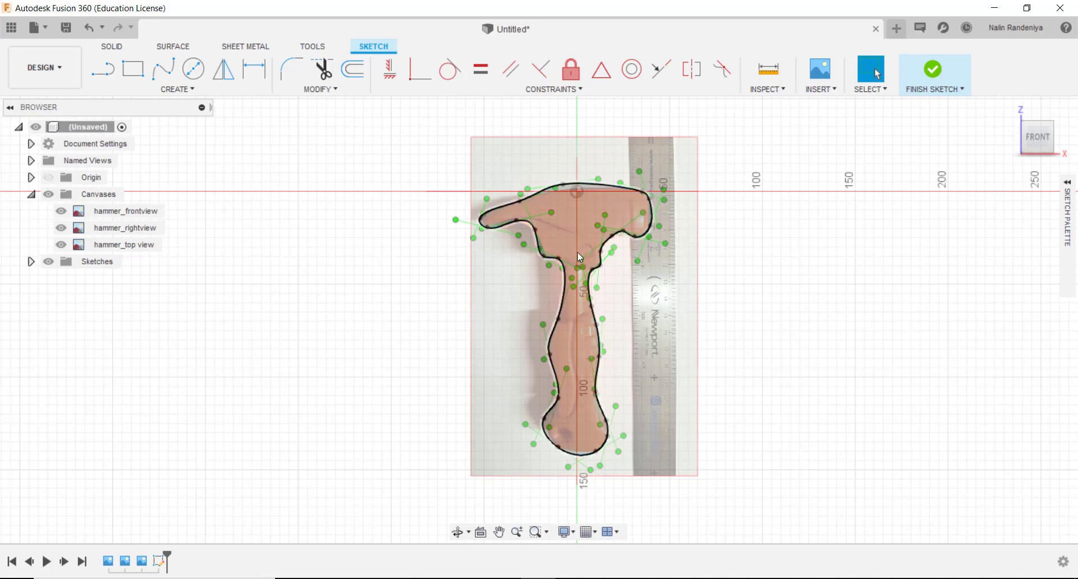
- Lower the spline's fit point on top of the head and flatten its tangent handle so the curve follows the photo's upper edge
scroll(575, 248, "up", 2)
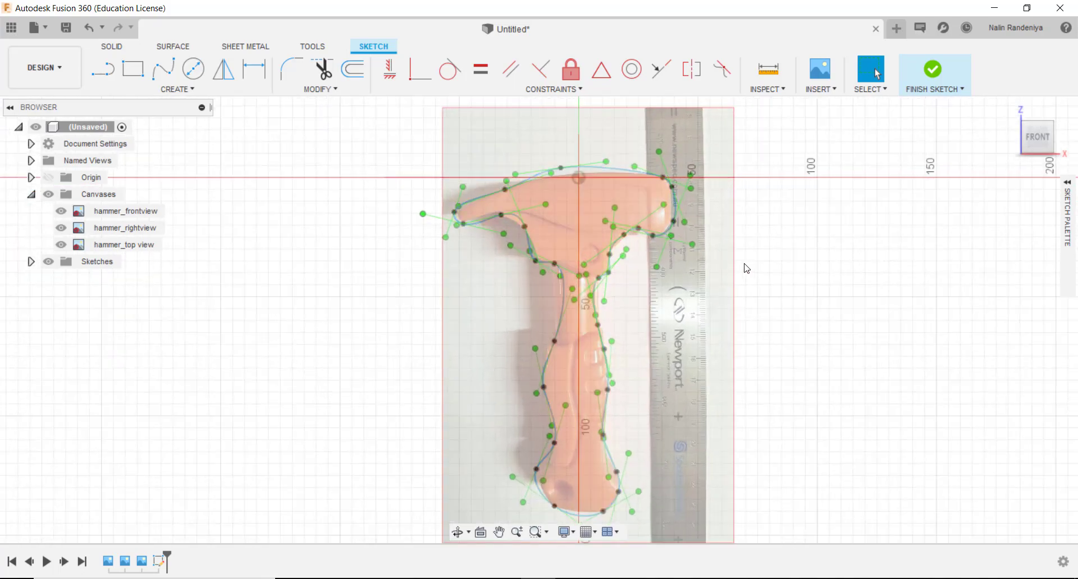
middle_click_drag(787, 308, 728, 321)
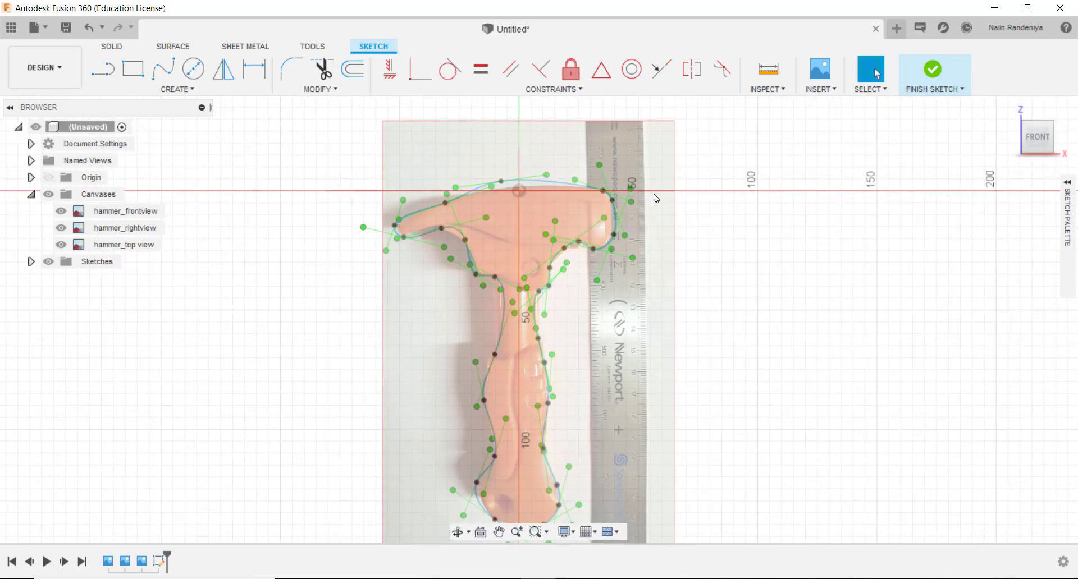
scroll(529, 159, "down", 2)
scroll(548, 169, "up", 3)
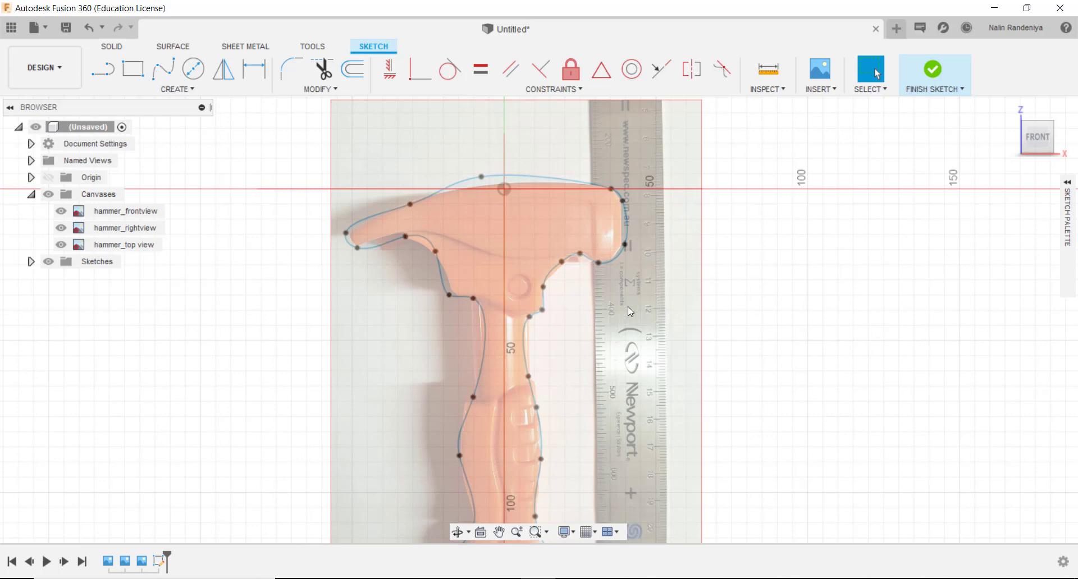
left_click(482, 177)
scroll(483, 176, "up", 3)
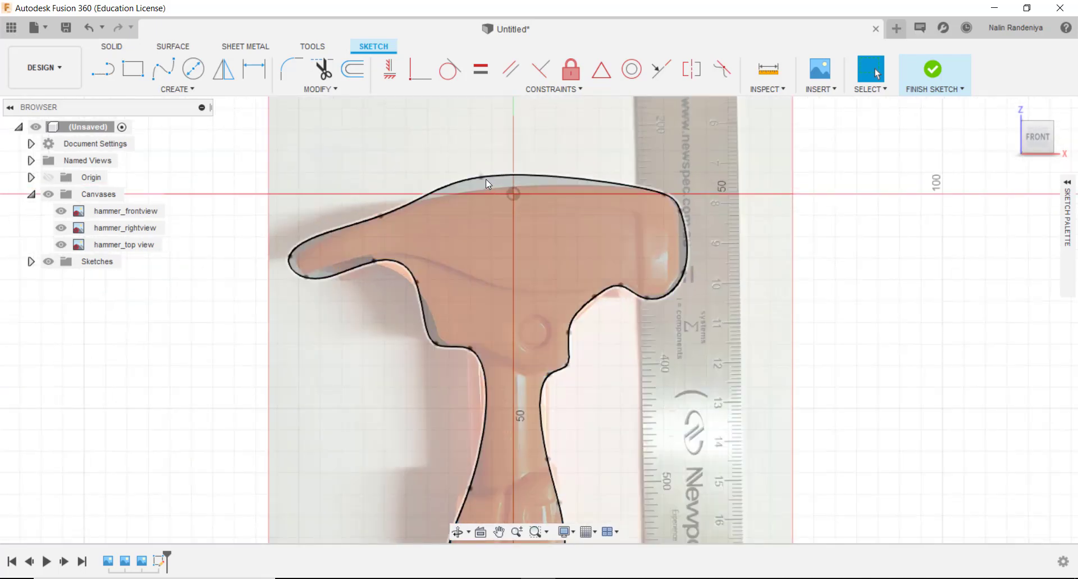
left_click(482, 176)
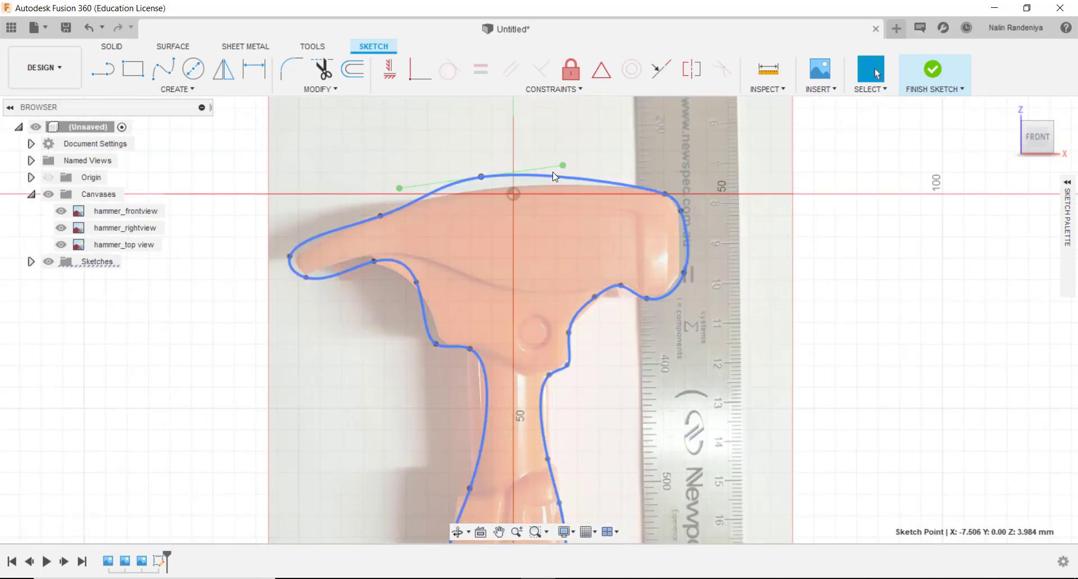
mouse_move(563, 166)
left_mouse_down()
mouse_move(510, 175)
mouse_move(630, 172)
mouse_move(483, 179)
mouse_move(490, 189)
mouse_move(543, 177)
mouse_move(544, 164)
mouse_move(544, 176)
mouse_move(604, 177)
left_mouse_up()
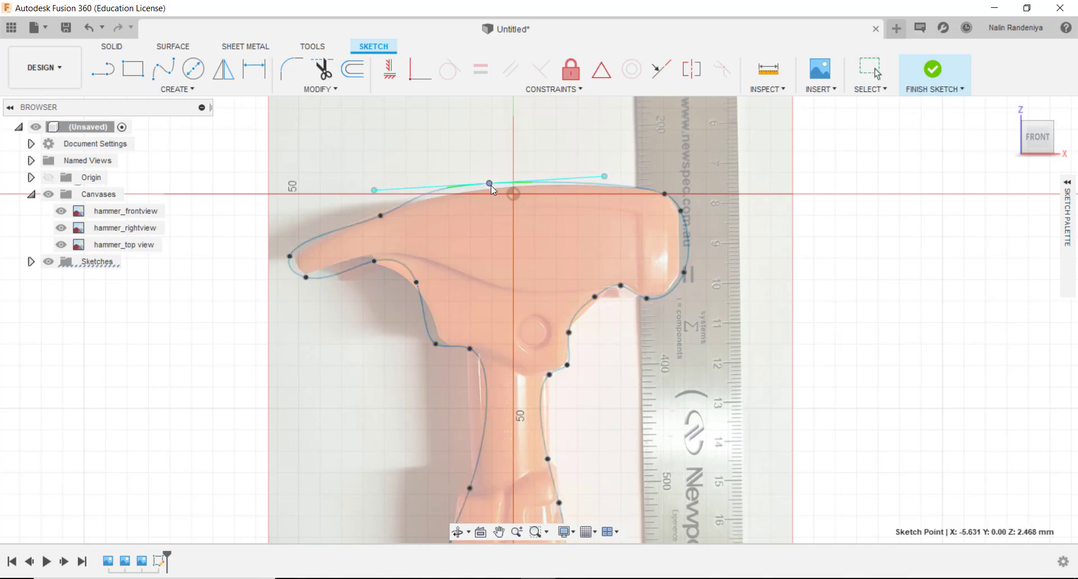
left_click_drag(491, 190, 494, 195)
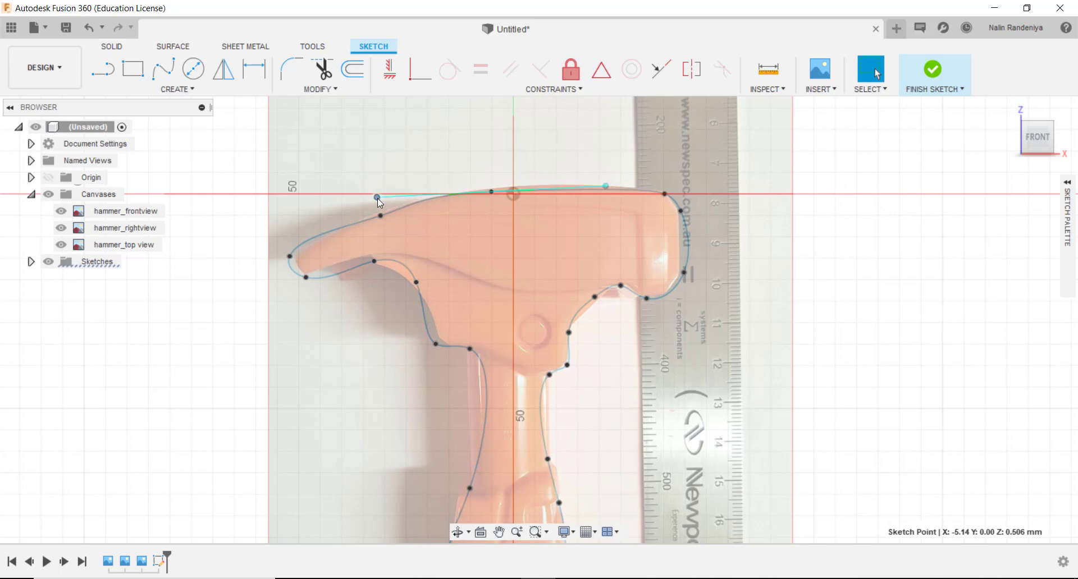
left_click_drag(378, 198, 380, 198)
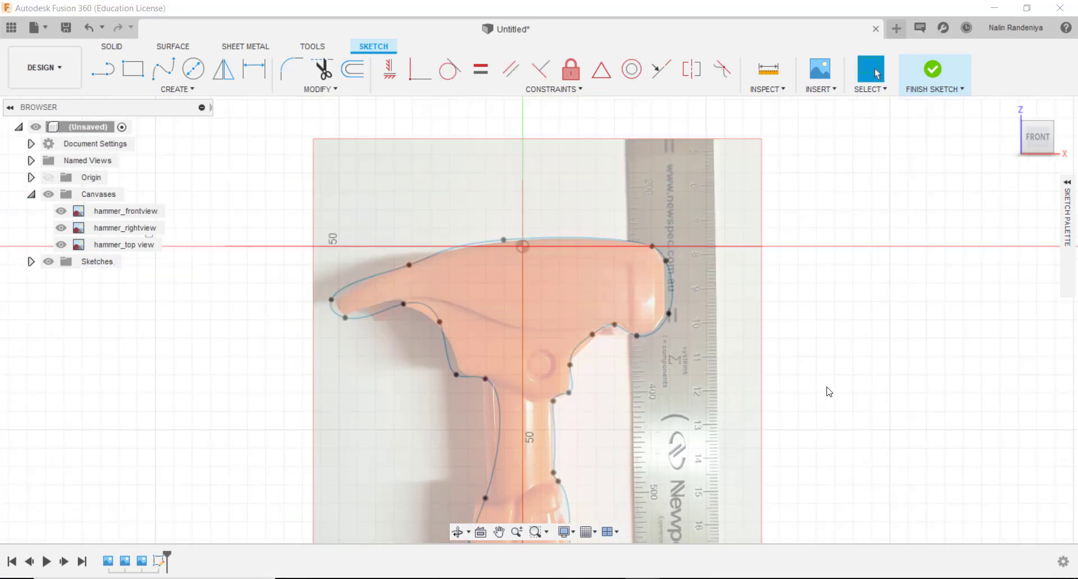
left_click(503, 240)
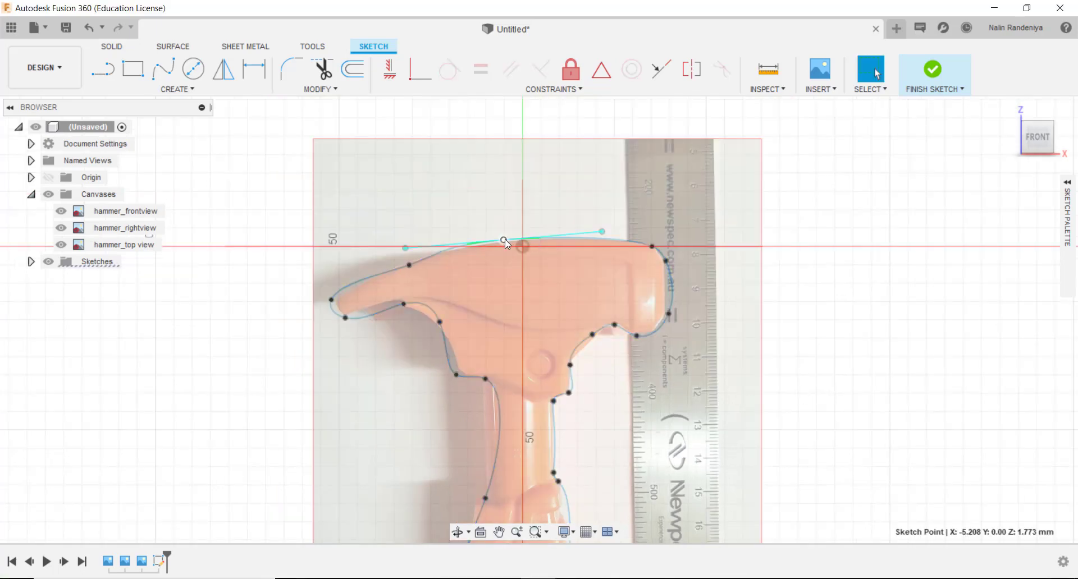
- Rotate and shorten the tangent handle at the handle's lower right corner so the curve follows the flat butt end
middle_click_drag(818, 384, 811, 115)
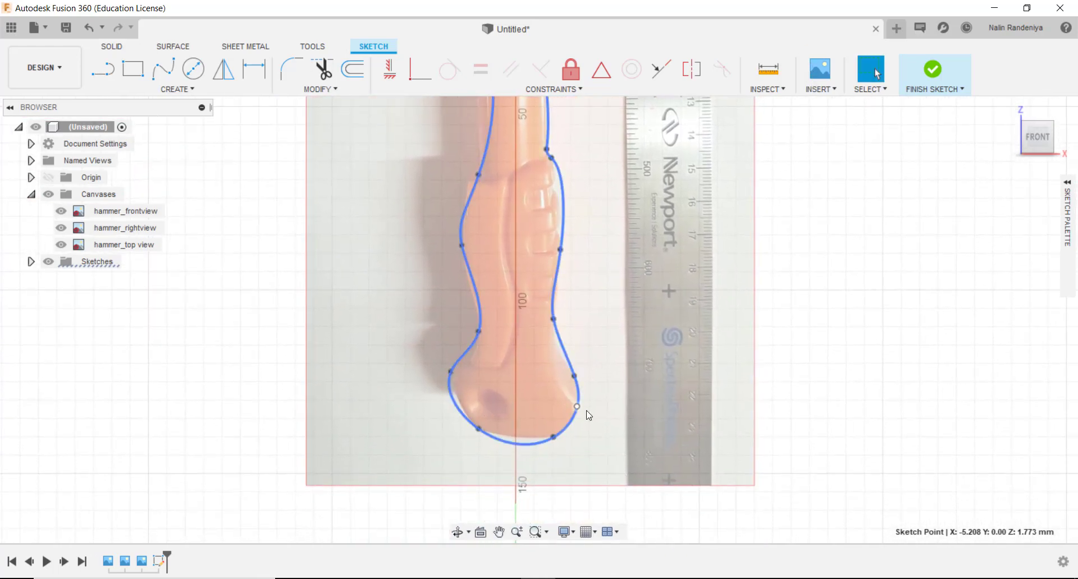
left_click(561, 453)
scroll(558, 452, "up", 3)
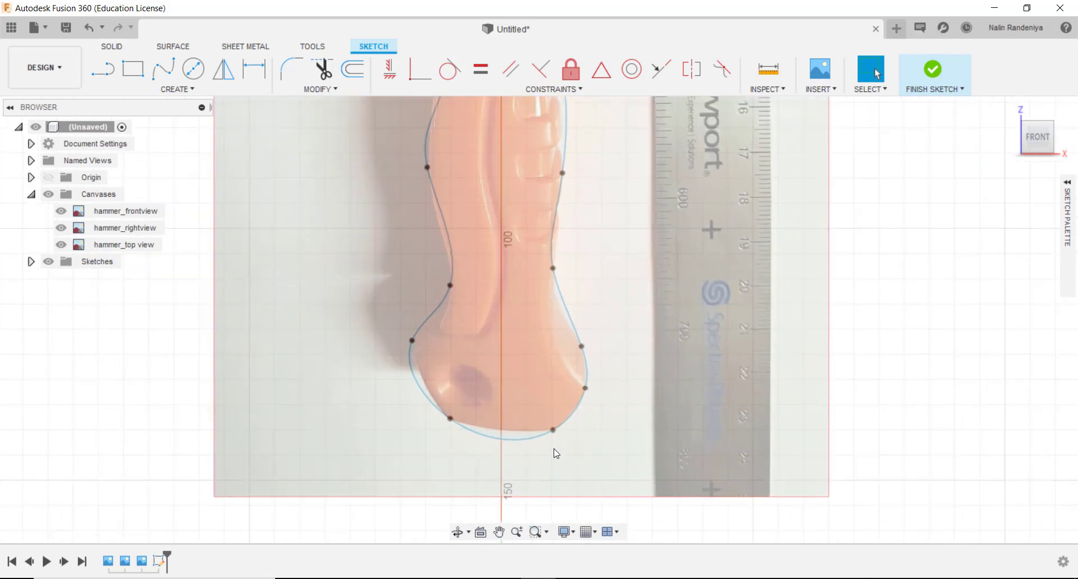
left_click(553, 427)
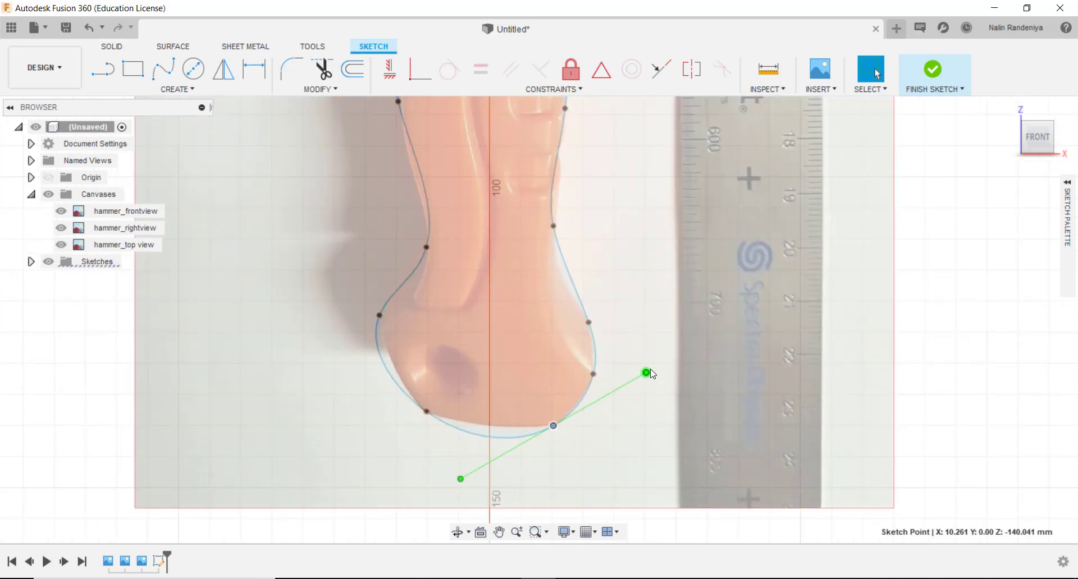
left_click_drag(648, 373, 616, 411)
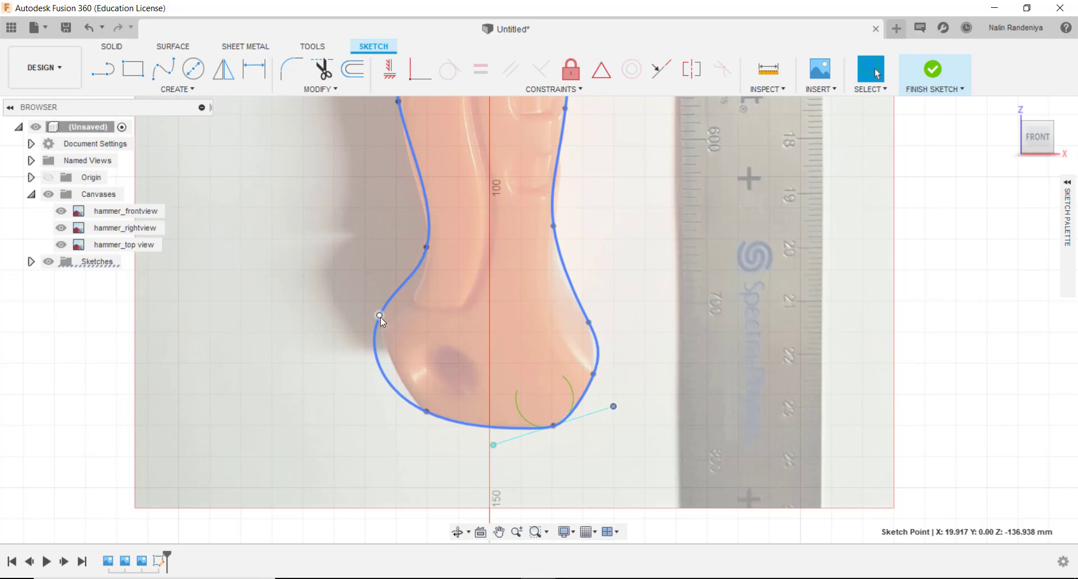
key("Escape")
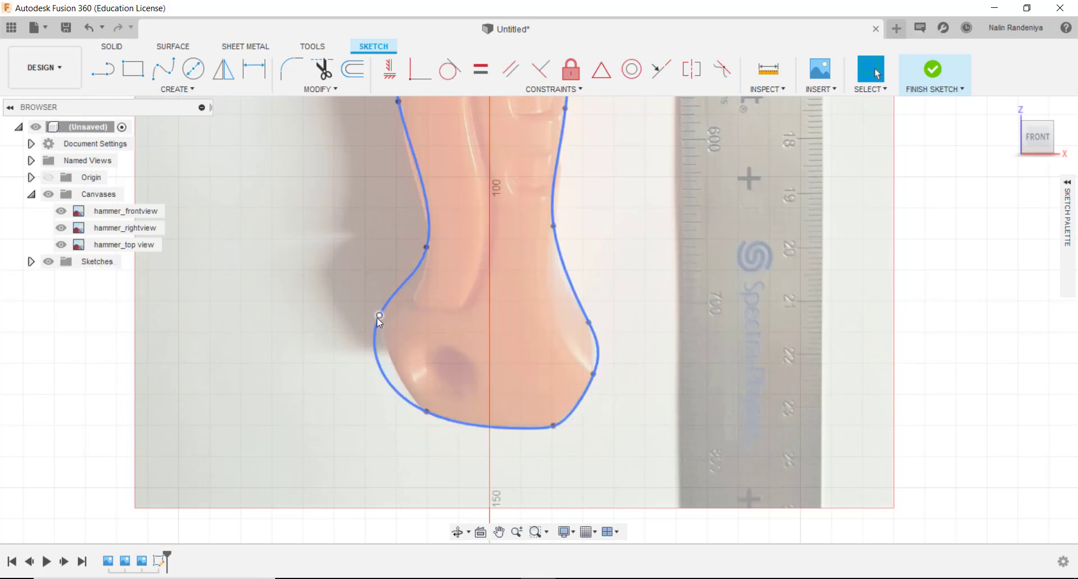
- Adjust the tangents at the butt's left bulge and lower left corner, nudging the corner point slightly, so the spline hugs the photo
left_click(380, 316)
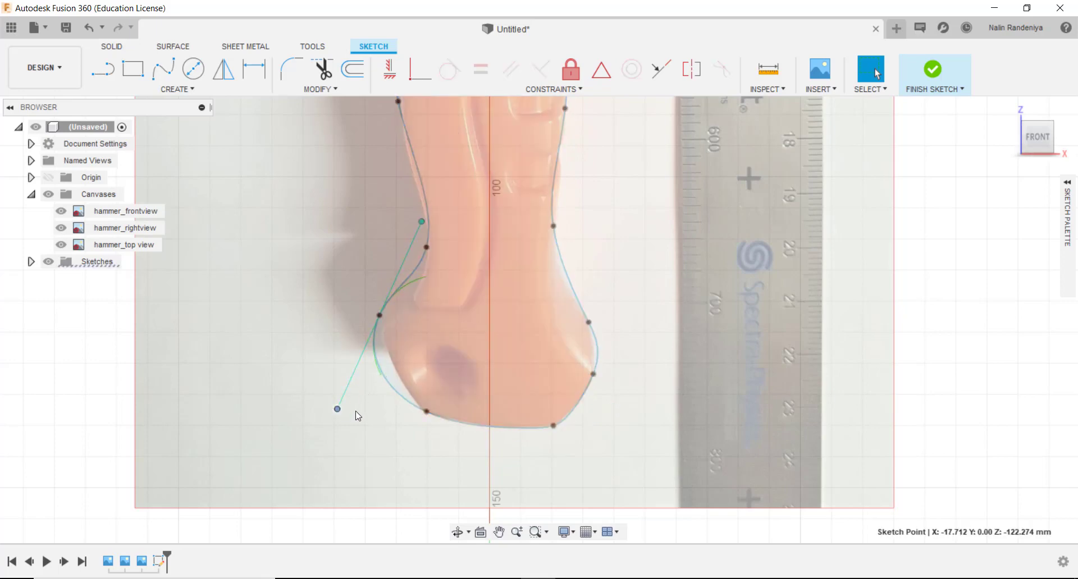
left_click_drag(337, 409, 428, 414)
left_click(427, 412)
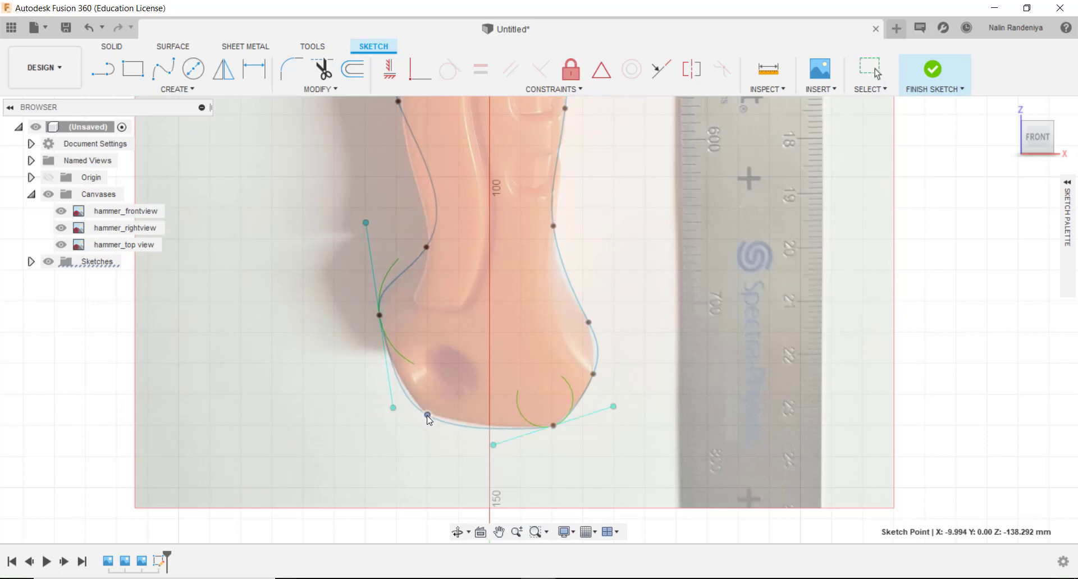
key("Escape")
left_click(429, 416)
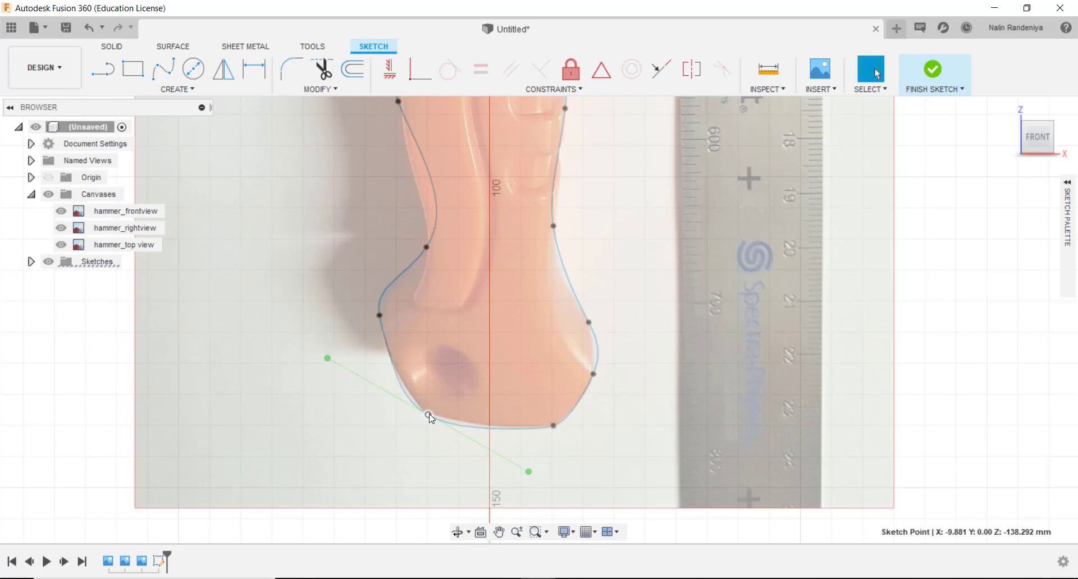
mouse_move(515, 465)
left_mouse_down()
mouse_move(502, 469)
mouse_move(501, 453)
left_mouse_up()
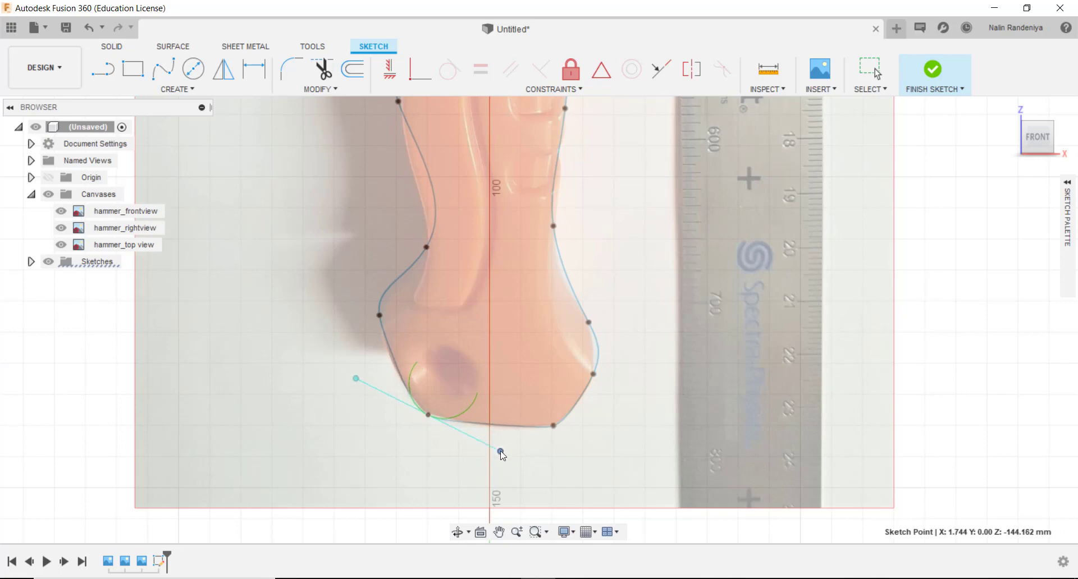
- Shorten the tangent at the butt's left bulge and steepen the one at the narrow waist above it to match the grip's edge
left_click(380, 315)
left_click_drag(367, 224, 379, 237)
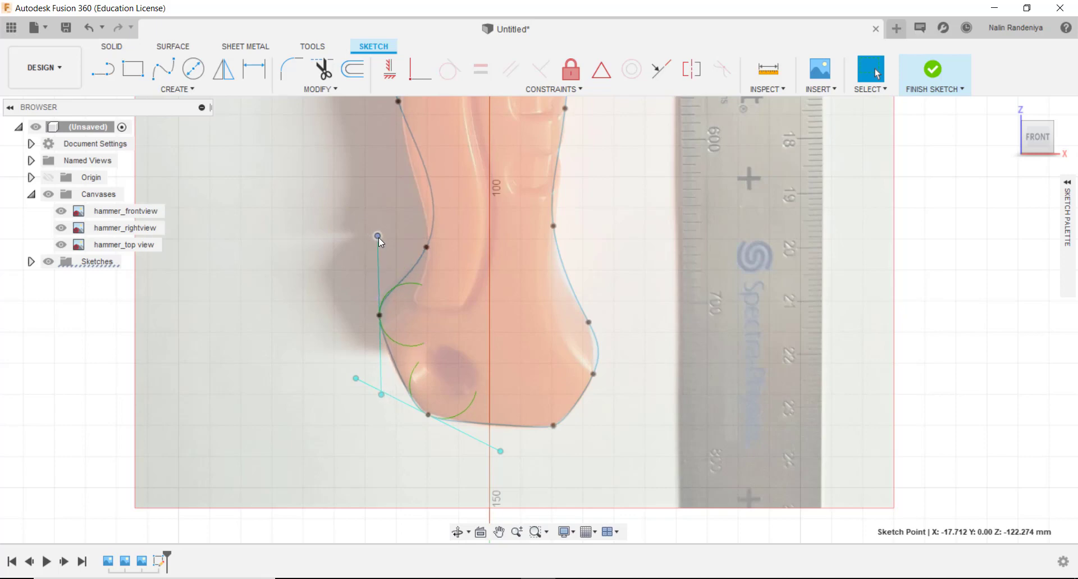
left_click(426, 248)
middle_click_drag(629, 233, 618, 281)
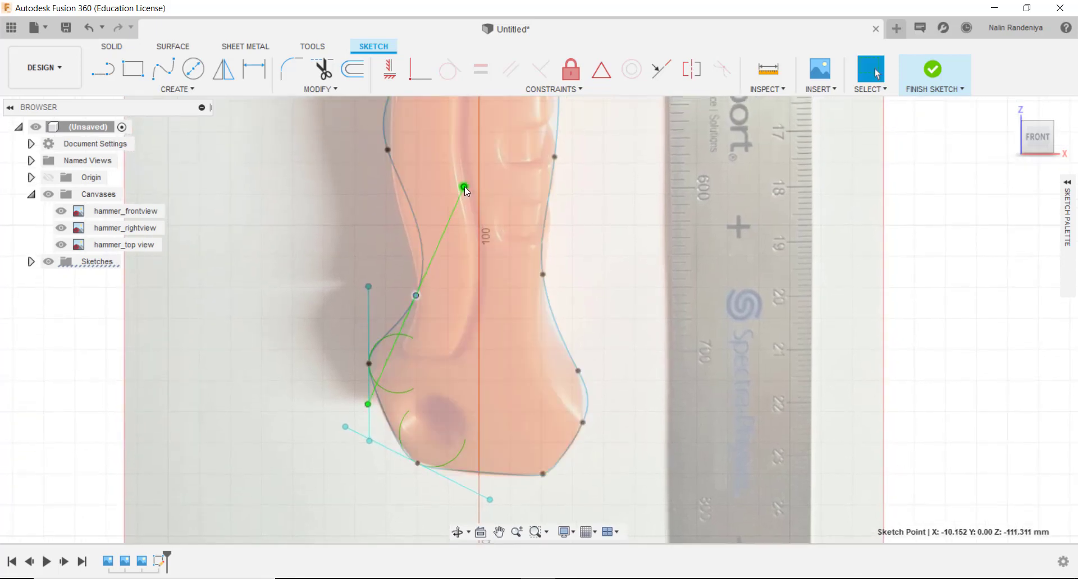
left_click_drag(464, 186, 424, 174)
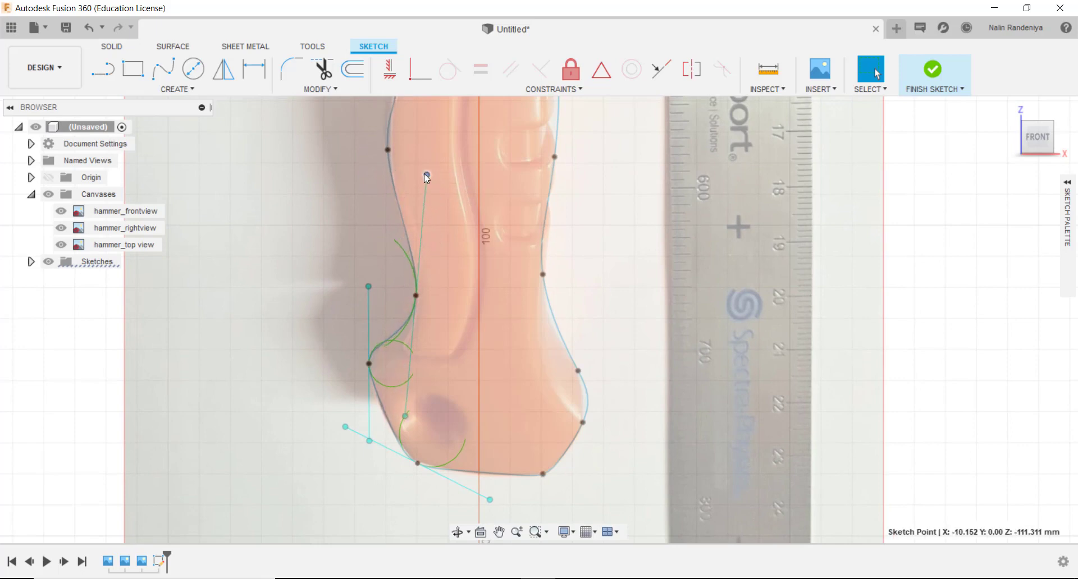
- Try to replace the upper fit point on the butt's right bulge with one inserted slightly higher on the spline
middle_click_drag(590, 263, 591, 267)
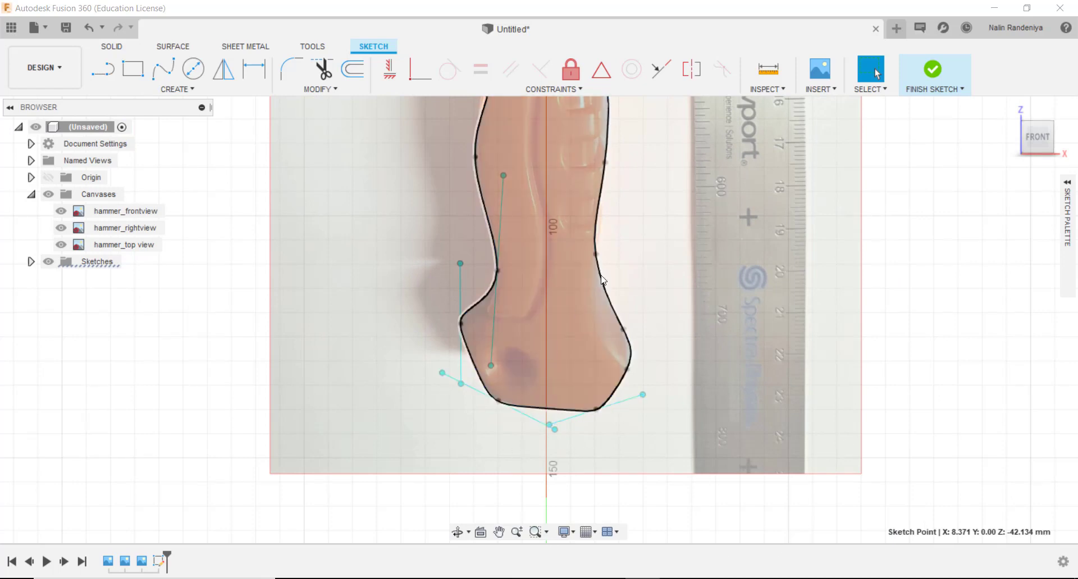
left_click(623, 329)
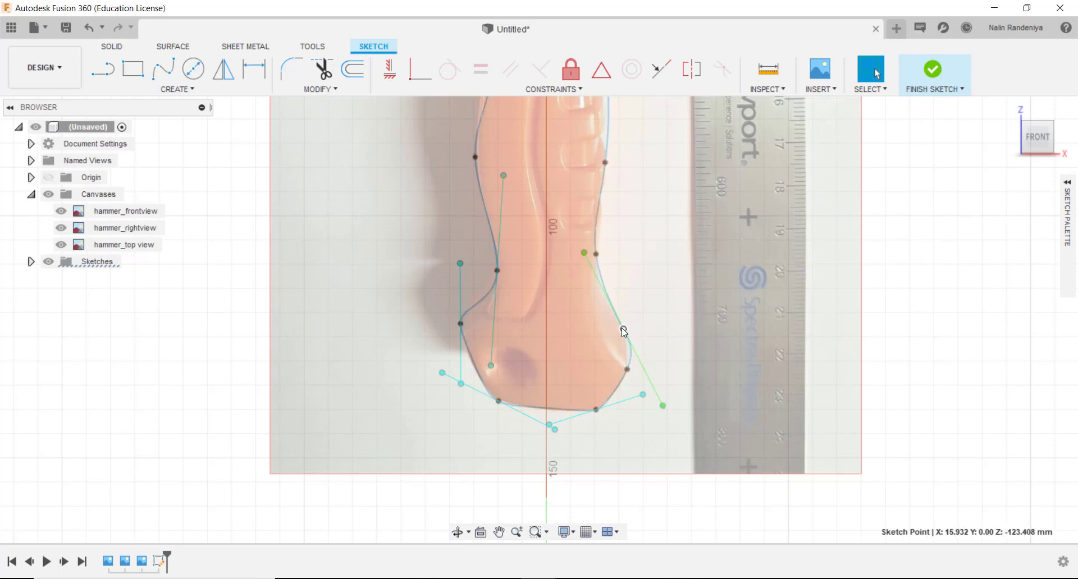
key("Delete")
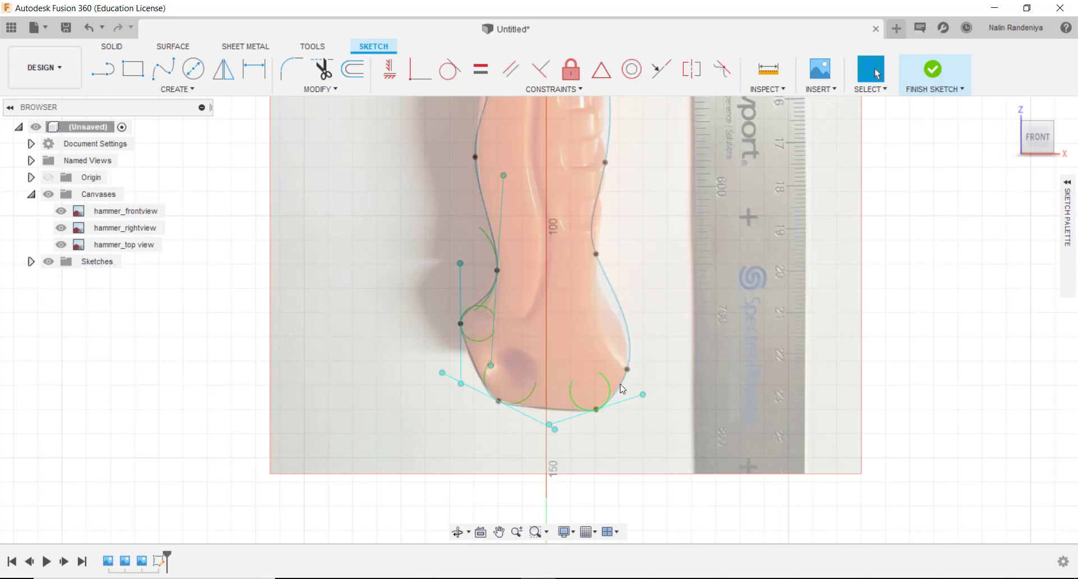
left_click(614, 296)
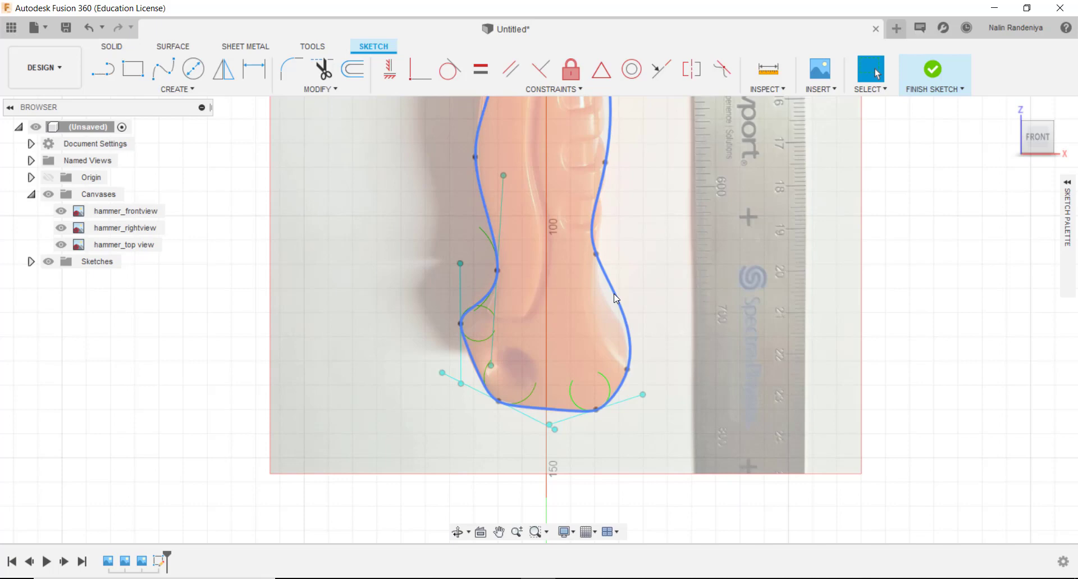
right_click(615, 295)
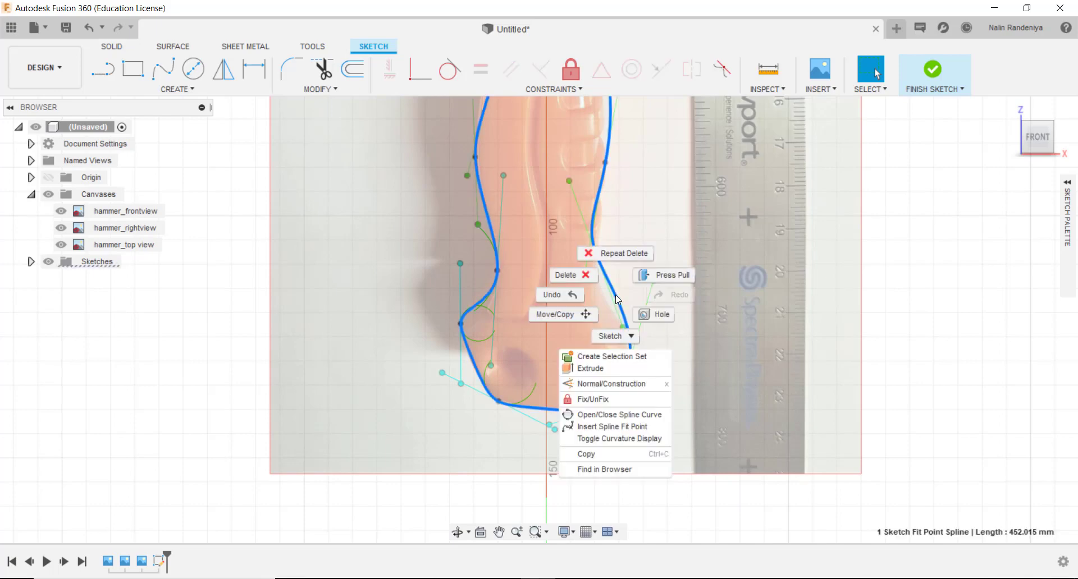
left_click(605, 428)
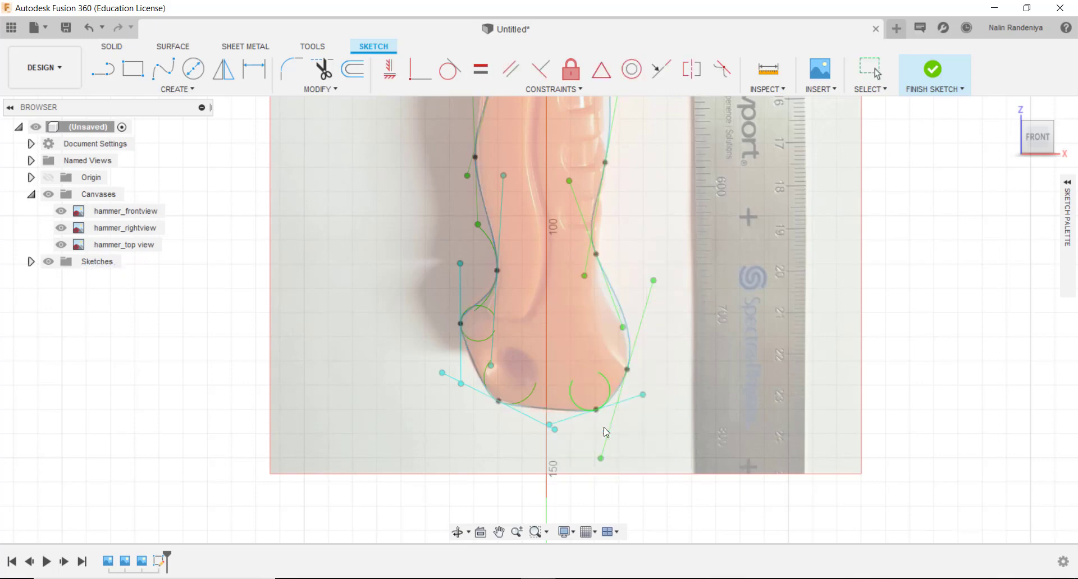
left_click(616, 297)
key("Escape")
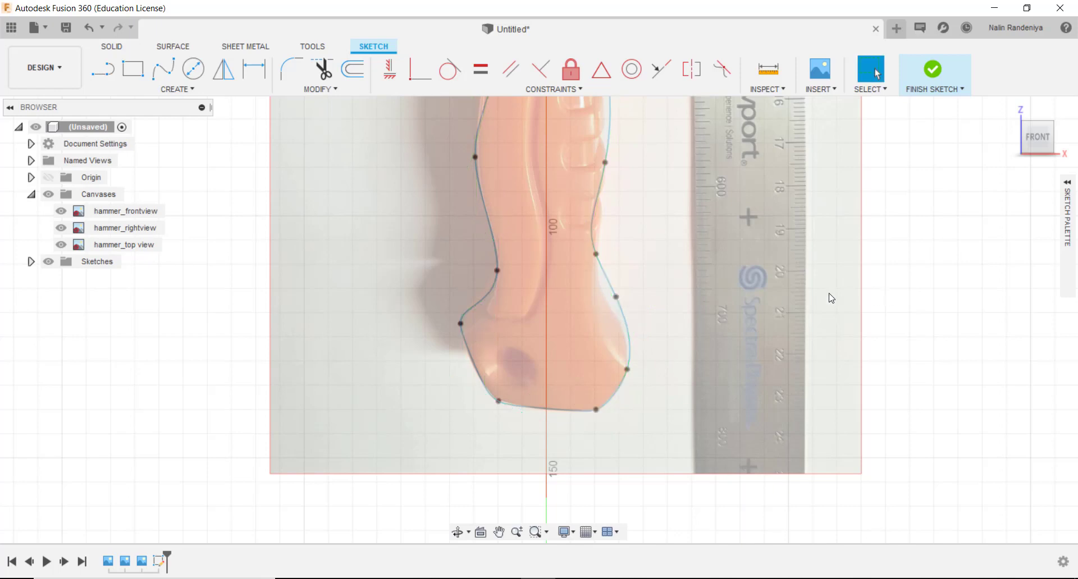
- Try to shift the inserted fit point slightly inward to reshape the curve above the butt's right bulge
left_click(616, 297)
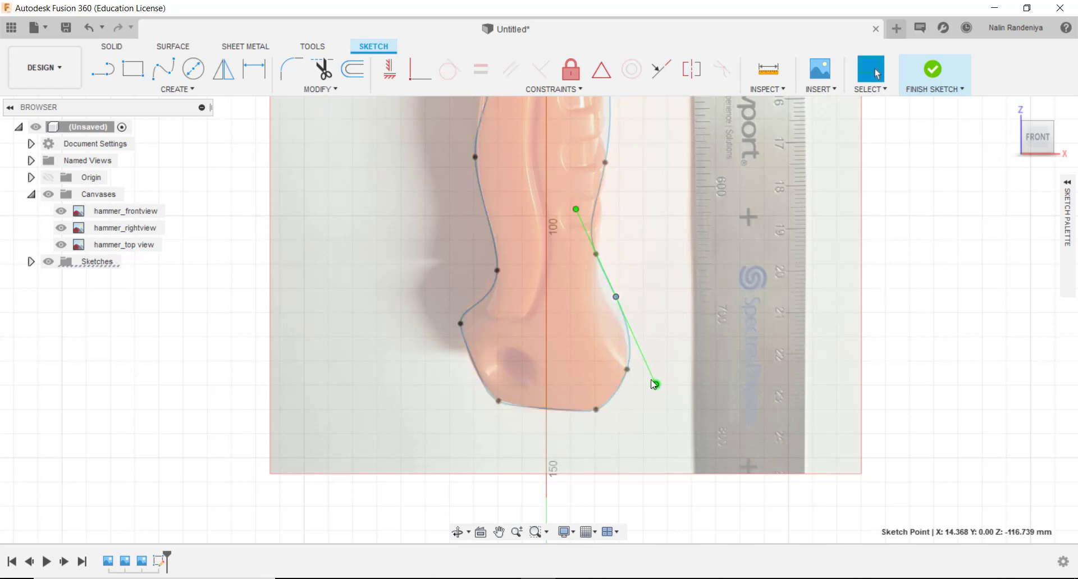
left_click_drag(616, 297, 603, 294)
left_click(634, 304)
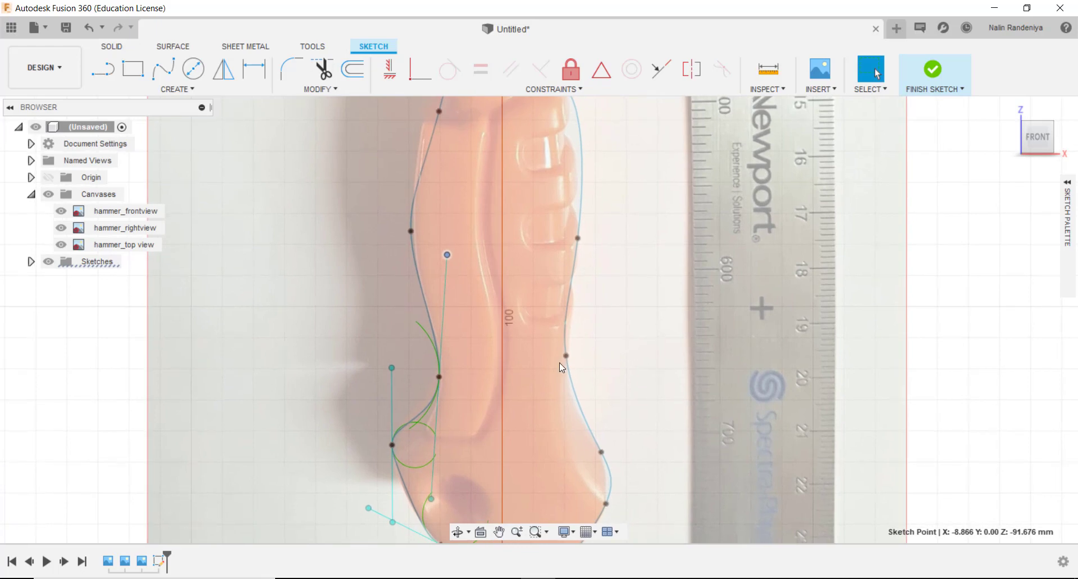
- Examine how closely the spline follows the front photo along the butt, grip, neck and head of the hammer
middle_click_drag(663, 357, 694, 298)
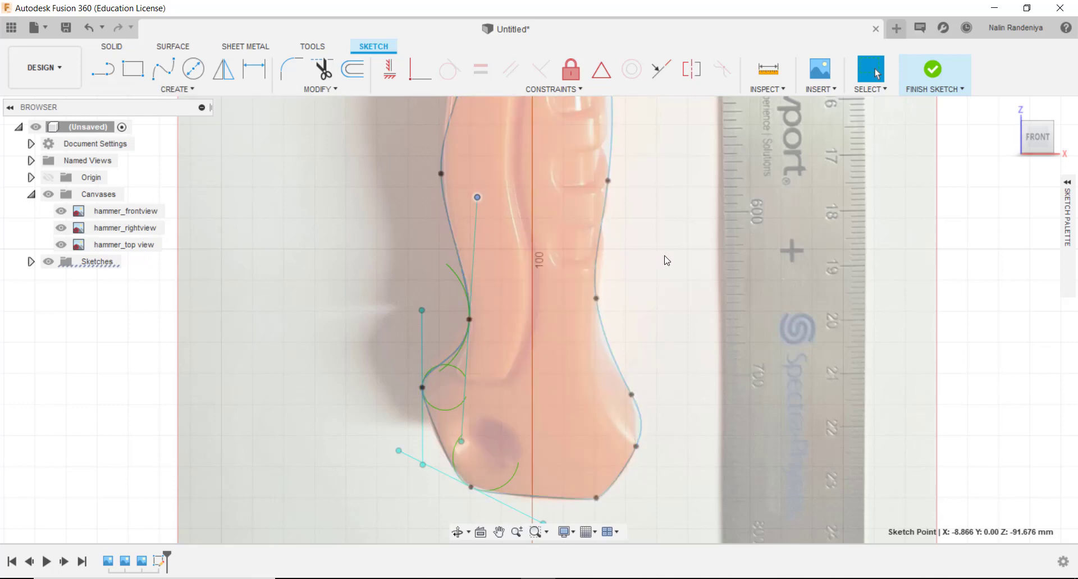
middle_click_drag(664, 257, 657, 328)
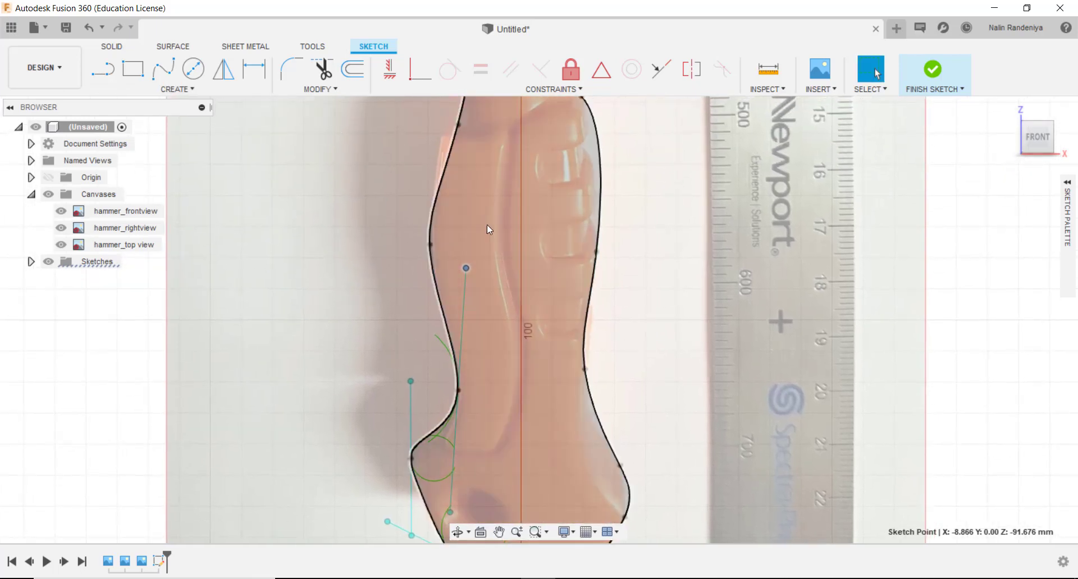
middle_click_drag(655, 232, 645, 340)
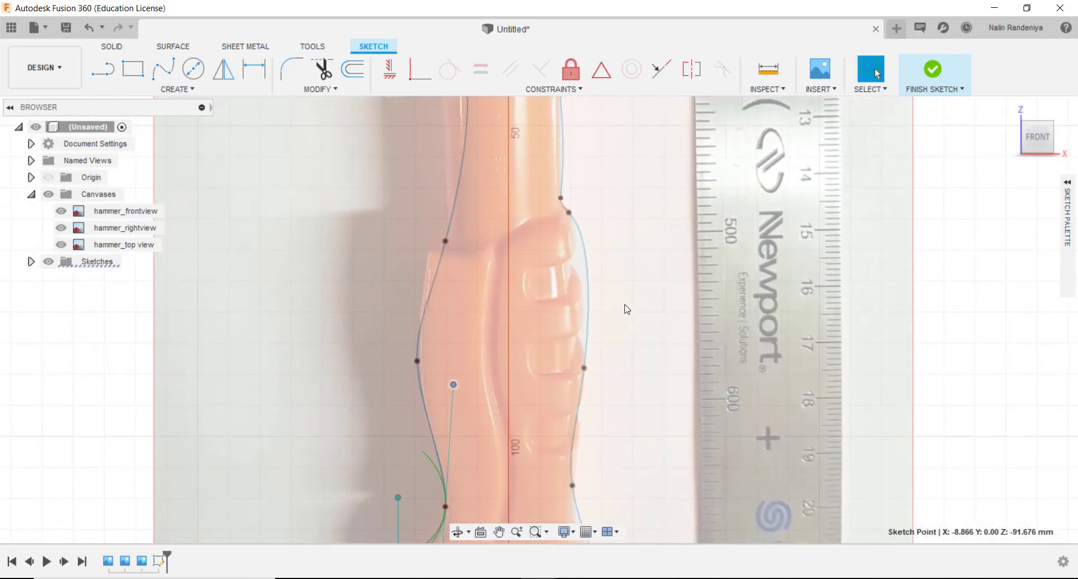
scroll(626, 306, "down", 2)
scroll(627, 303, "down", 2)
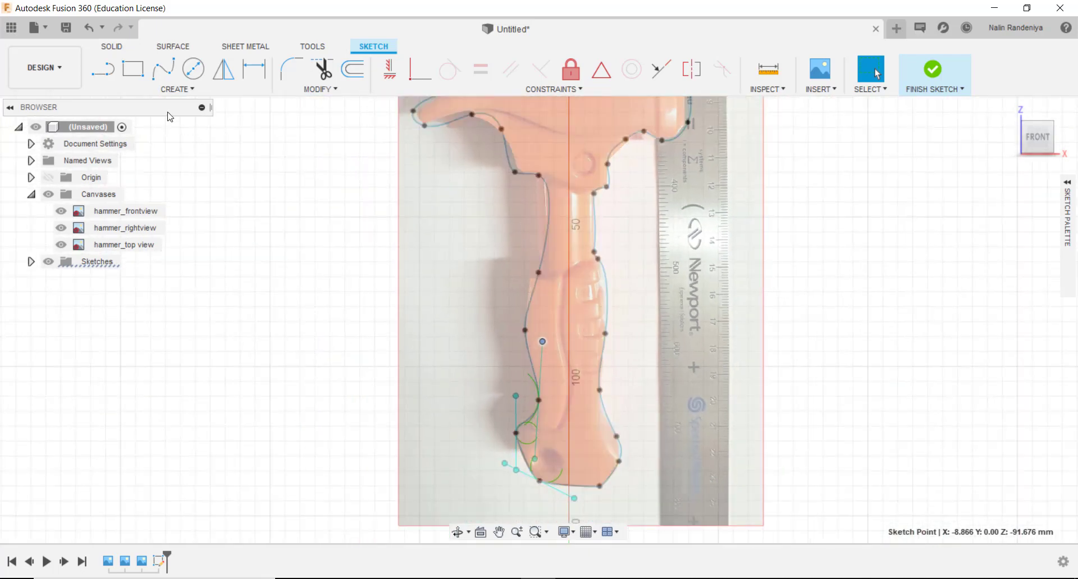
middle_click_drag(641, 242, 627, 293)
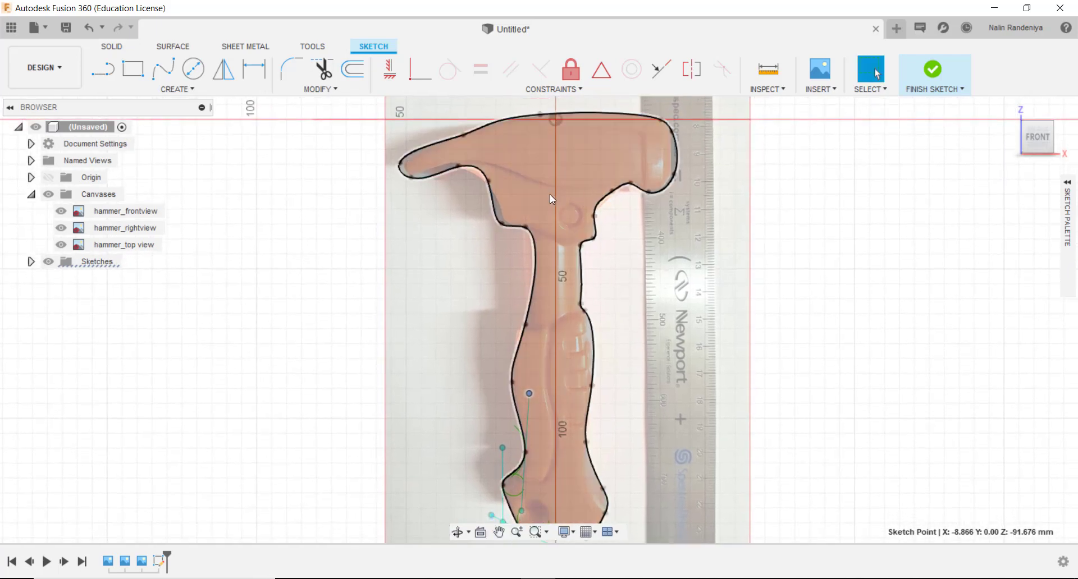
left_click(463, 167)
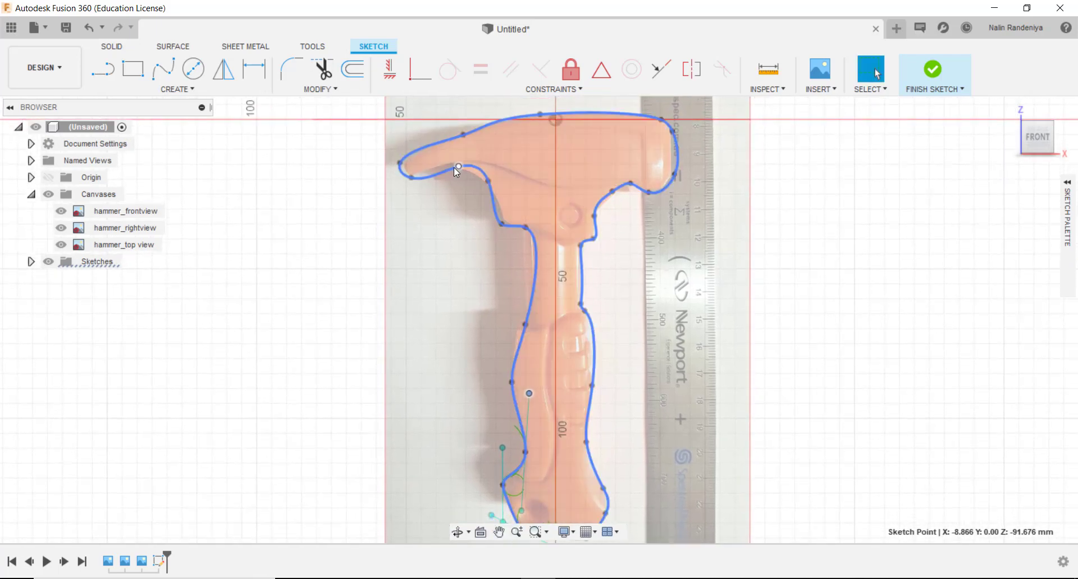
scroll(876, 311, "up", 3)
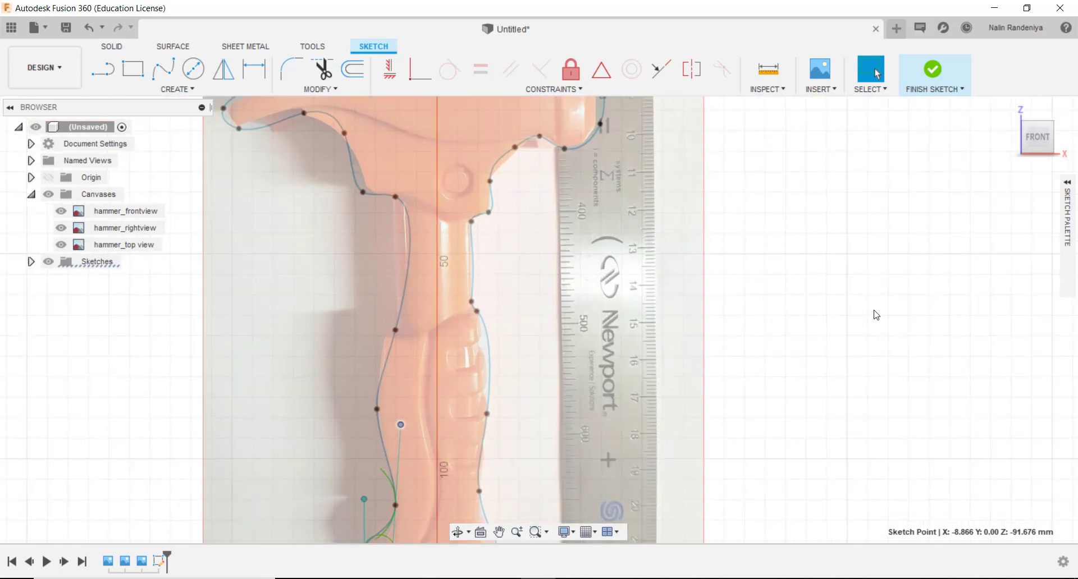
scroll(875, 315, "down", 3)
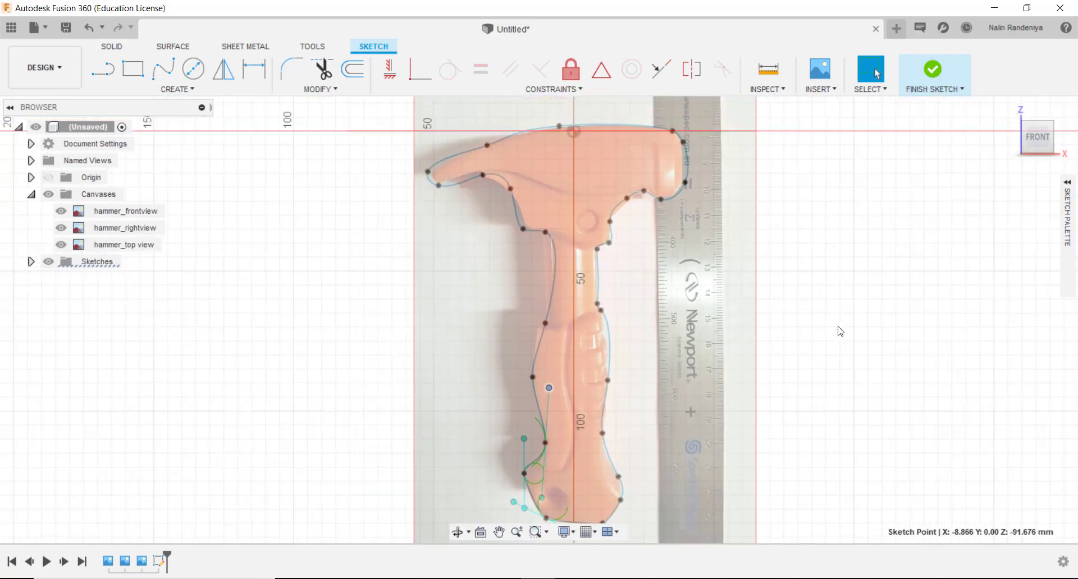
mouse_move(870, 345)
middle_mouse_down()
mouse_move(800, 344)
mouse_move(823, 325)
mouse_move(823, 336)
middle_mouse_up()
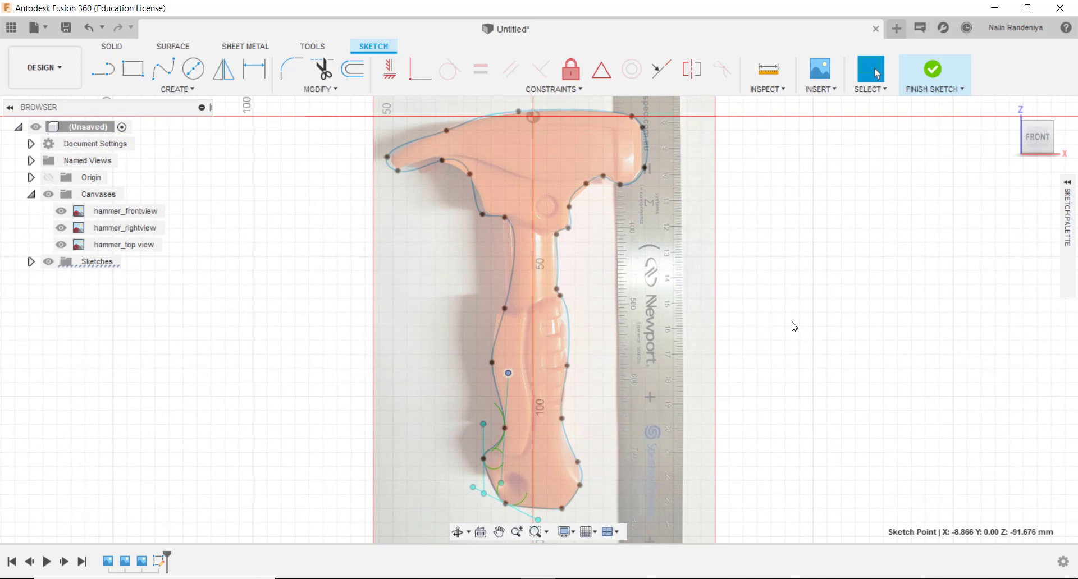
middle_click_drag(839, 321, 862, 322)
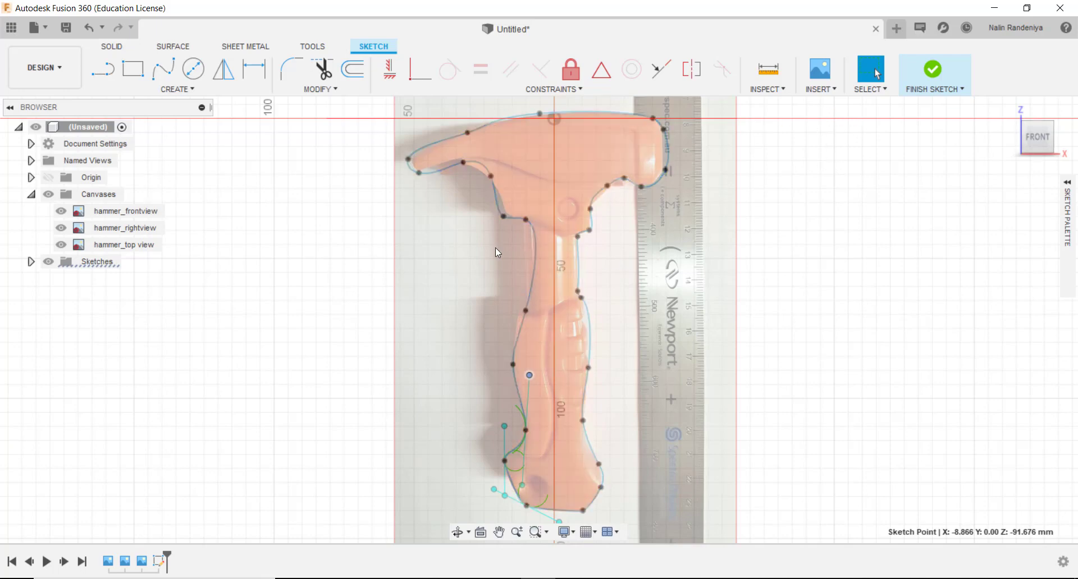
- Inspect the right and top reference photos from their matching views and turn the model to the back view
left_click(1055, 137)
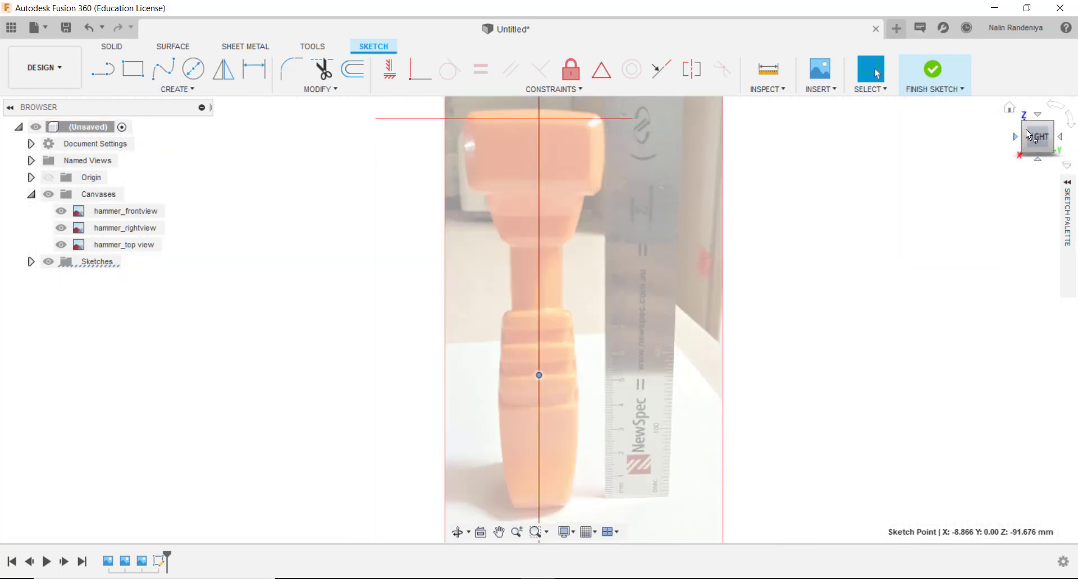
left_click(1037, 117)
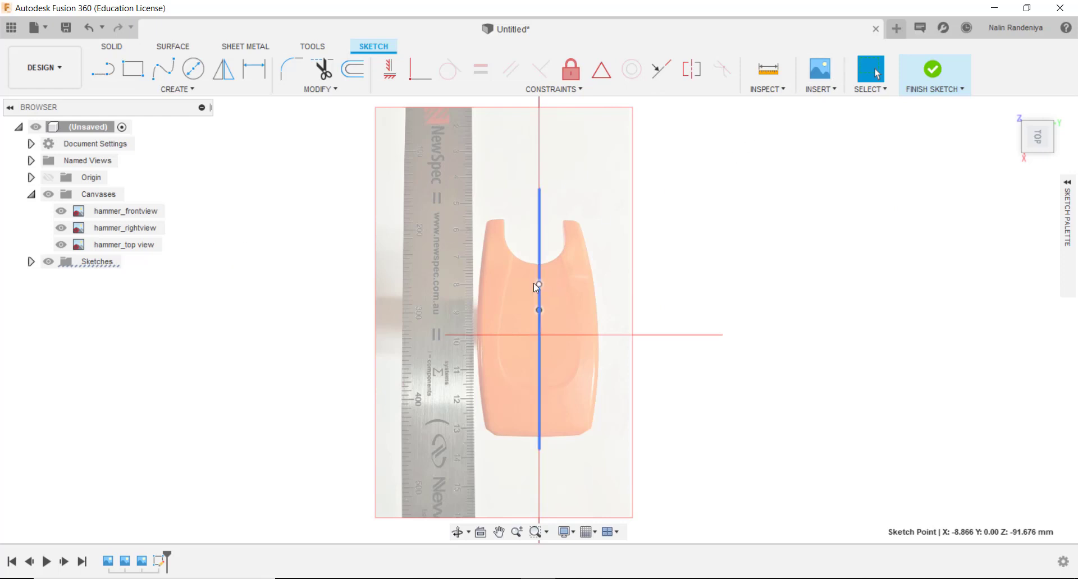
scroll(704, 294, "down", 3)
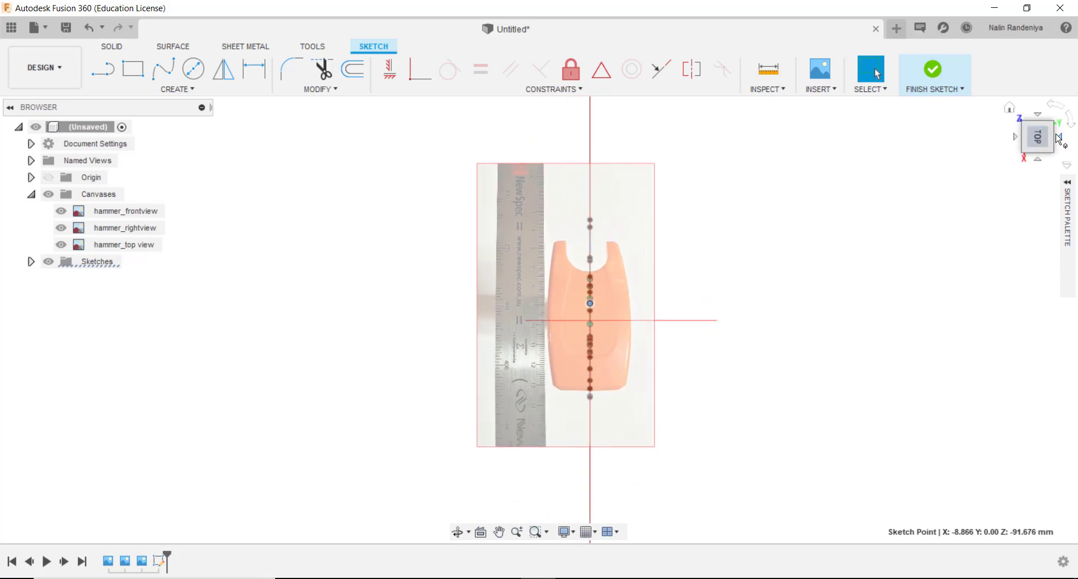
left_click(1060, 137)
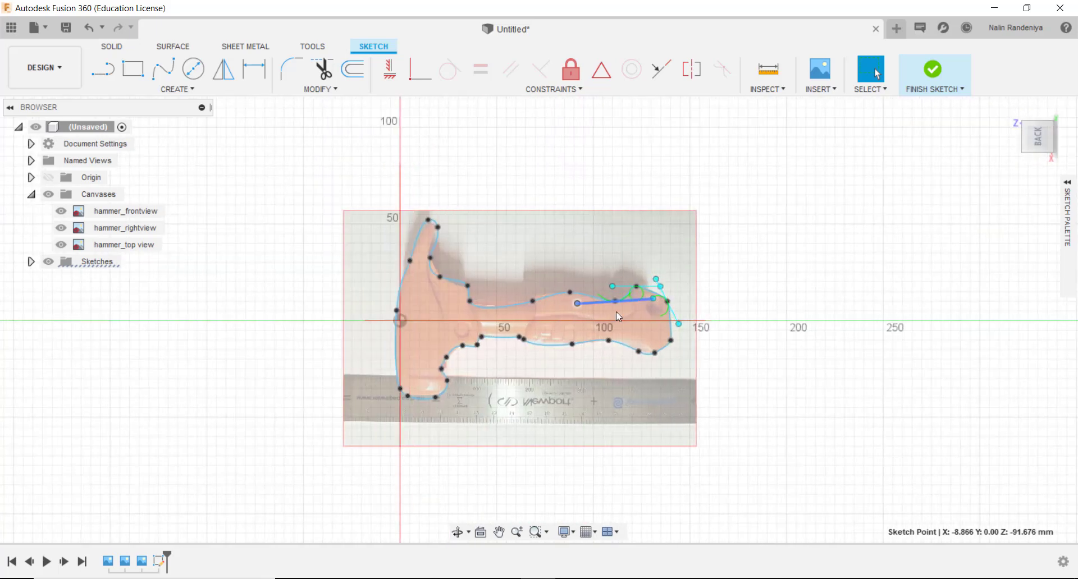